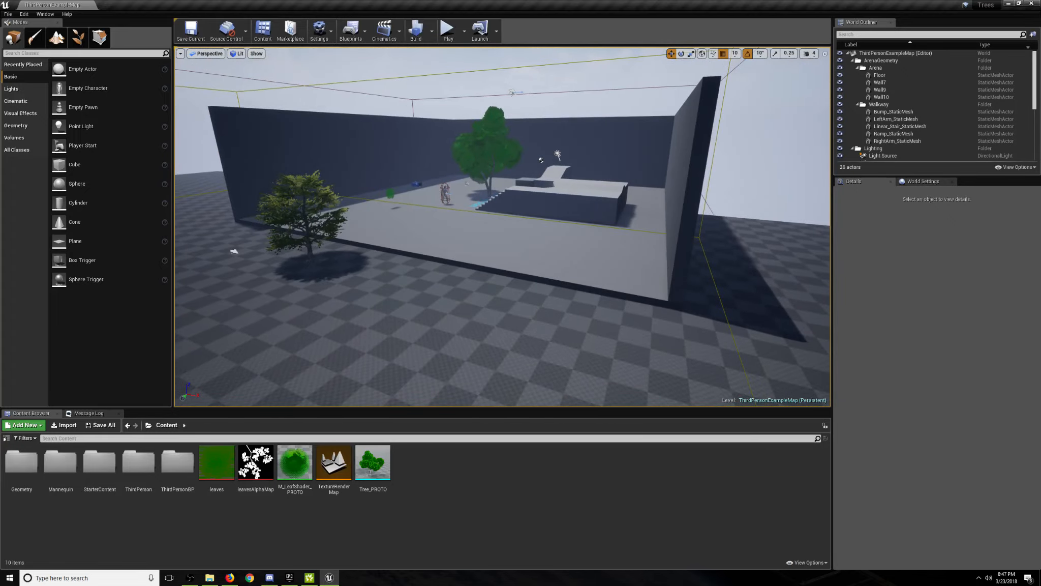
Examine the trees standing inside and outside the walled arena in the level from several distances and angles.
{"action": "key", "text": "w+a"}
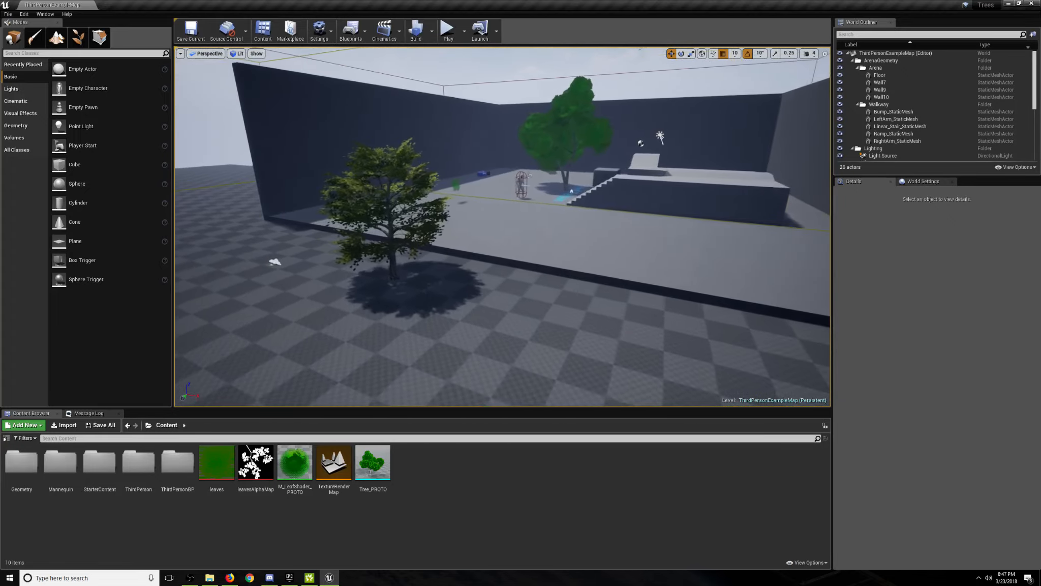
{"action": "key", "text": "s"}
{"action": "right_click_drag", "start_coordinate": [503, 226], "coordinate": [468, 235]}
{"action": "key", "text": "w"}
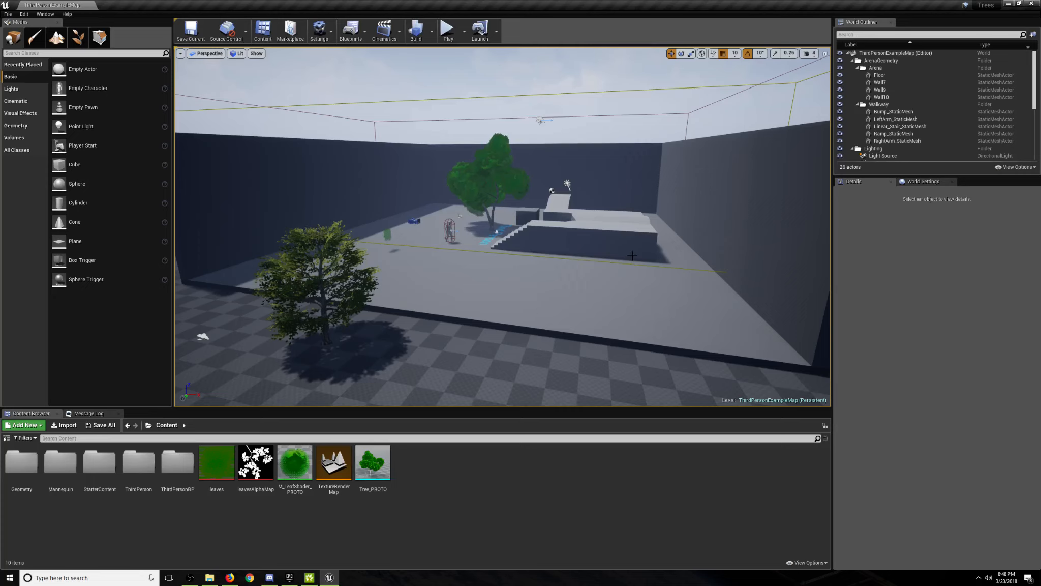
{"action": "right_click_drag", "start_coordinate": [593, 283], "coordinate": [529, 299]}
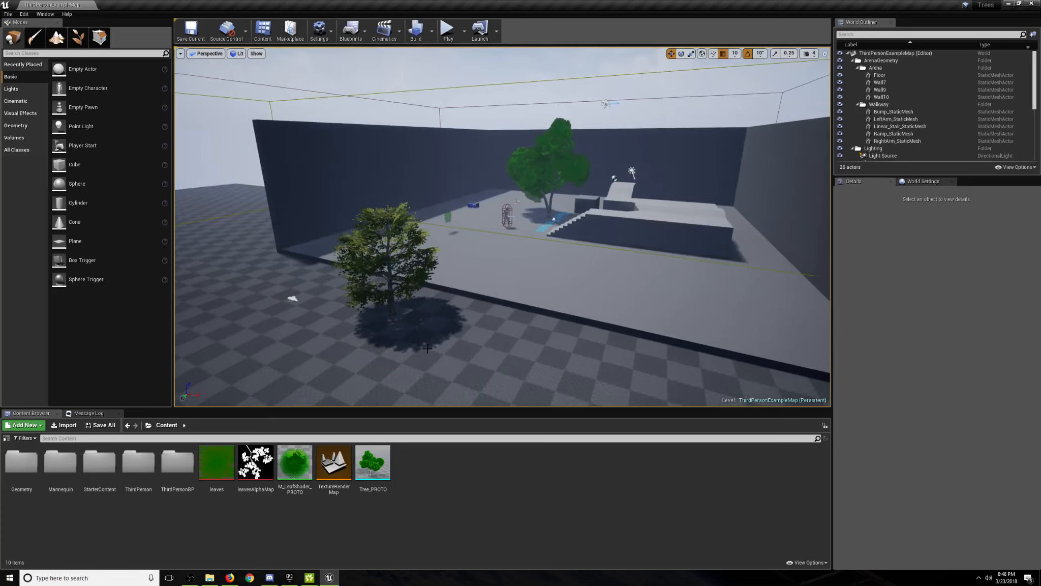
{"action": "right_click_drag", "start_coordinate": [449, 340], "coordinate": [422, 341]}
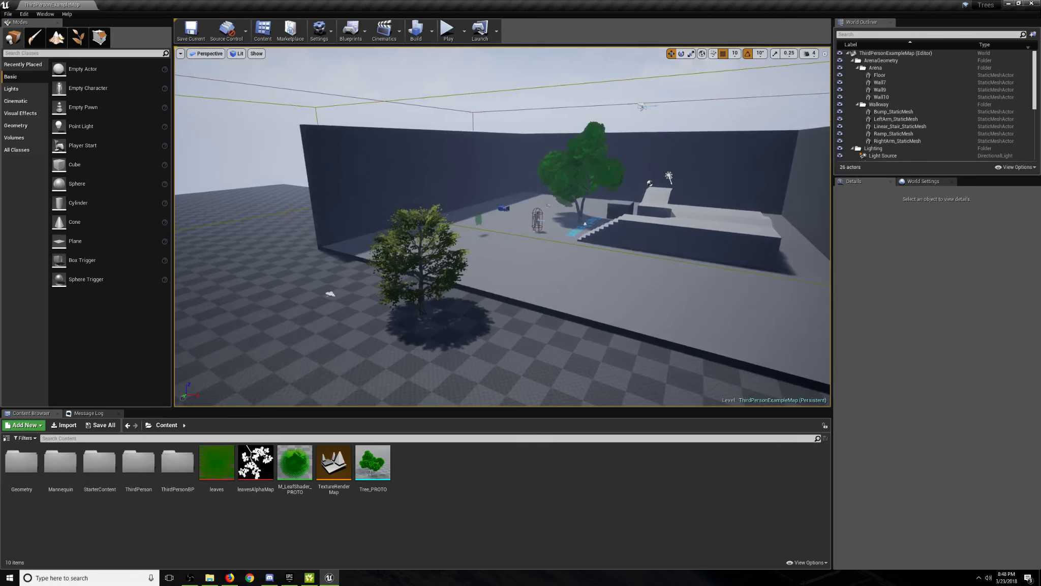
{"action": "left_click", "coordinate": [498, 333]}
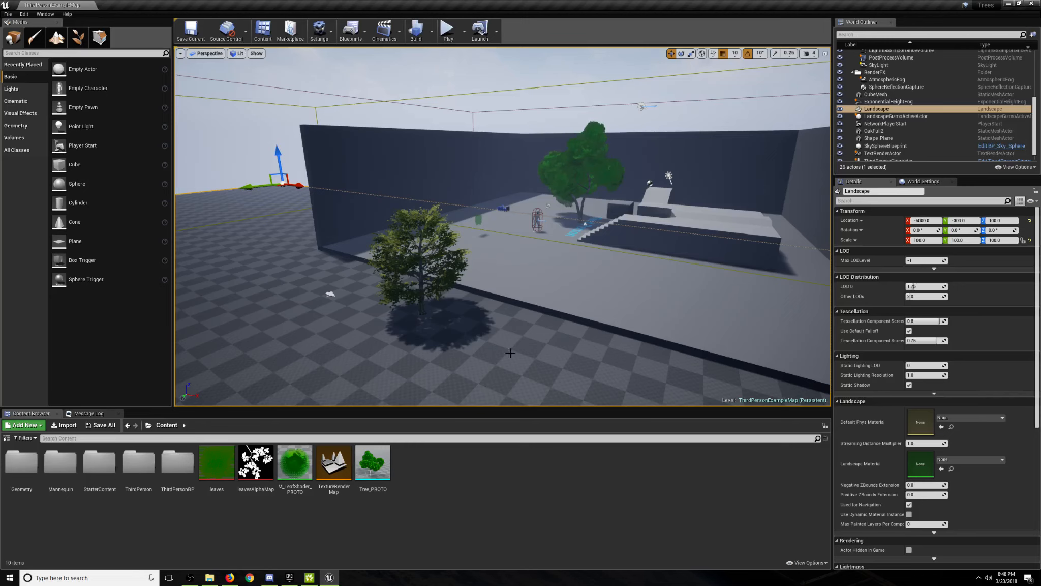
{"action": "right_click_drag", "start_coordinate": [511, 353], "coordinate": [464, 338]}
{"action": "key", "text": "d"}
{"action": "key", "text": "a"}
{"action": "key", "text": "w"}
{"action": "key", "text": "a"}
{"action": "key", "text": "d"}
{"action": "key", "text": "a"}
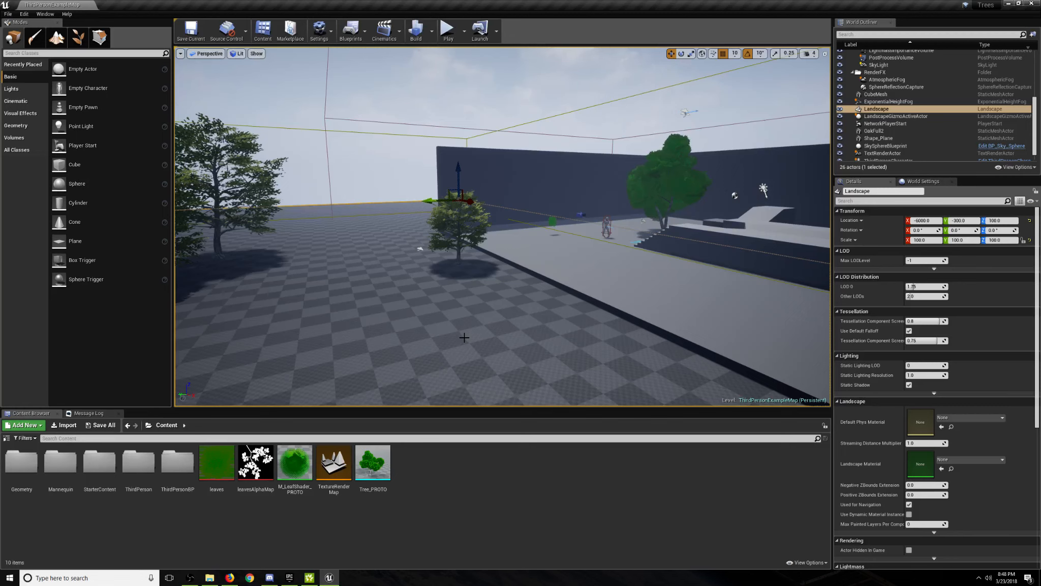
Switch to Firefox and view the Blender wiki page for the Sapling Tree add-on.
{"action": "left_click", "coordinate": [230, 577]}
{"action": "left_click", "coordinate": [46, 6]}
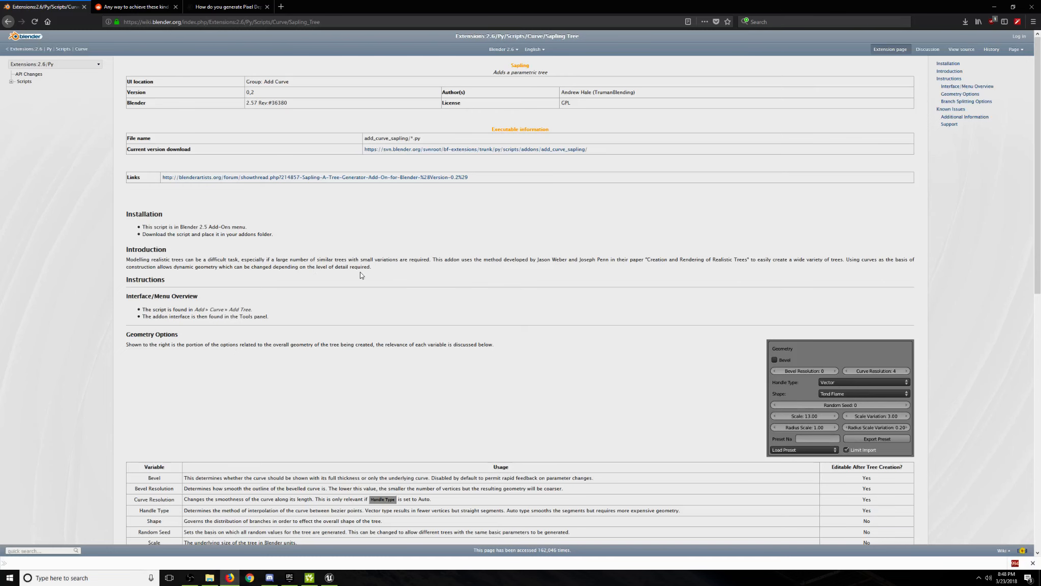
{"action": "left_click", "coordinate": [994, 7]}
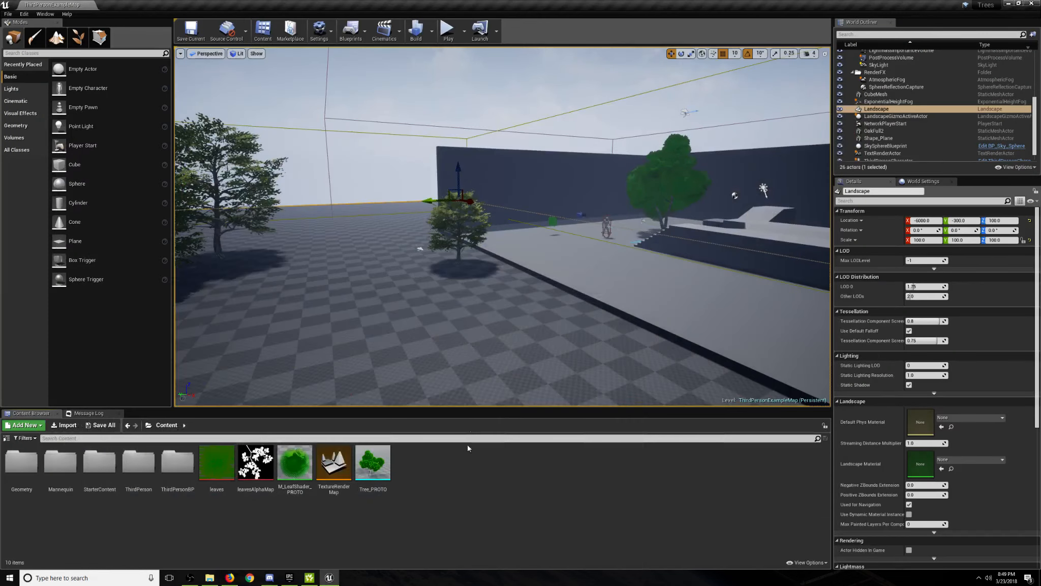
{"action": "right_click_drag", "start_coordinate": [457, 366], "coordinate": [485, 360]}
{"action": "left_click", "coordinate": [305, 579]}
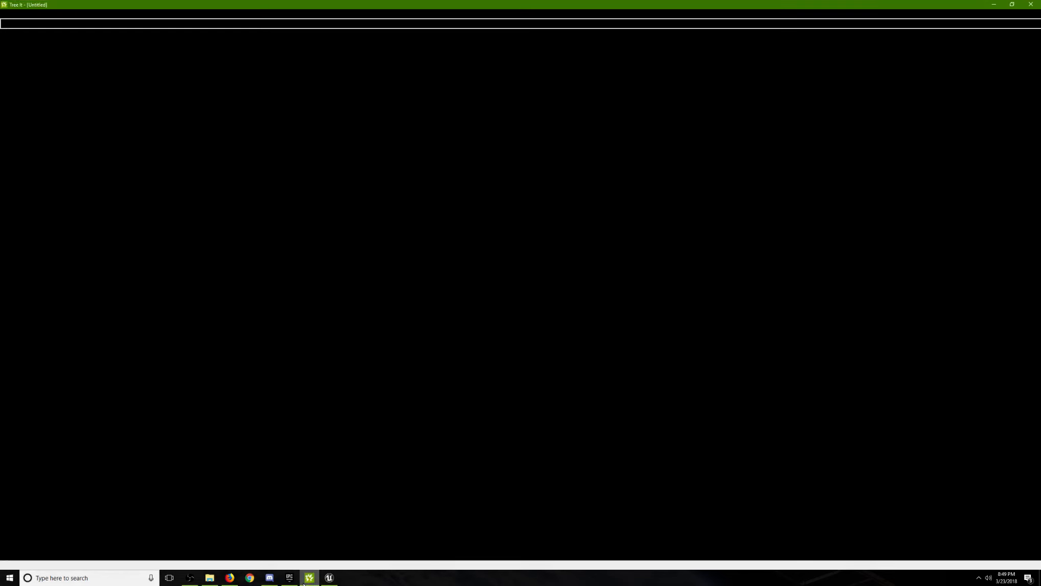
{"action": "left_click", "coordinate": [305, 579]}
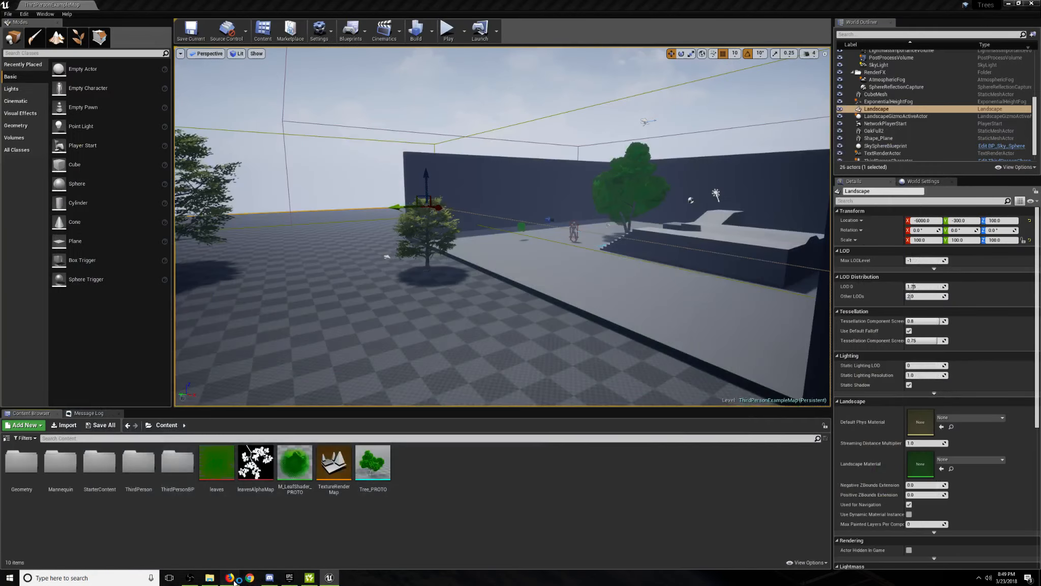
Switch to Firefox, search for "treeit" in a new tab, open the Evolved Software Tree It page and read its overview.
{"action": "left_click", "coordinate": [232, 578]}
{"action": "key", "text": "ctrl+t"}
{"action": "type", "text": "treeit"}
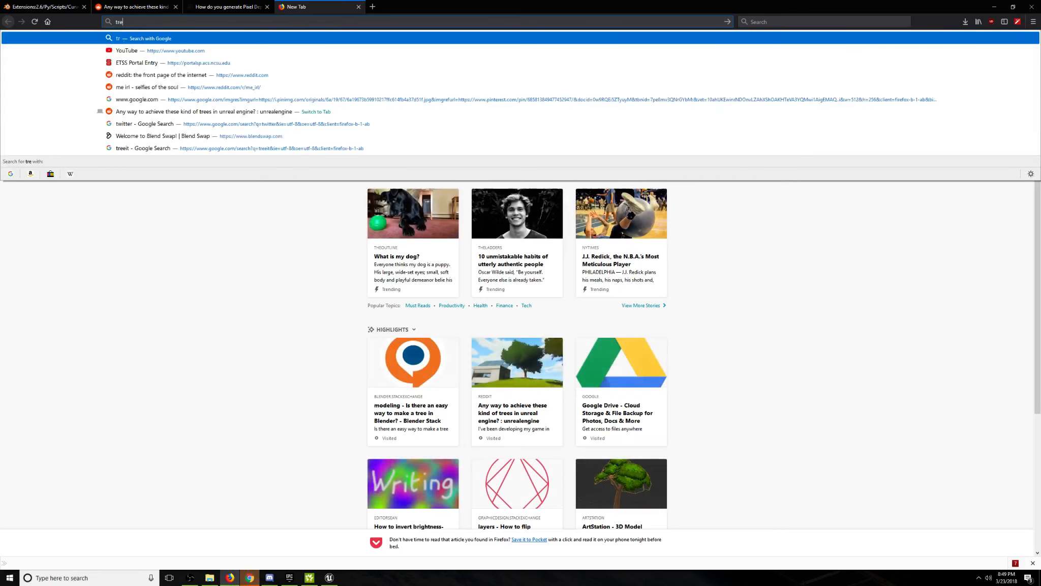
{"action": "key", "text": "Return"}
{"action": "left_click", "coordinate": [92, 105]}
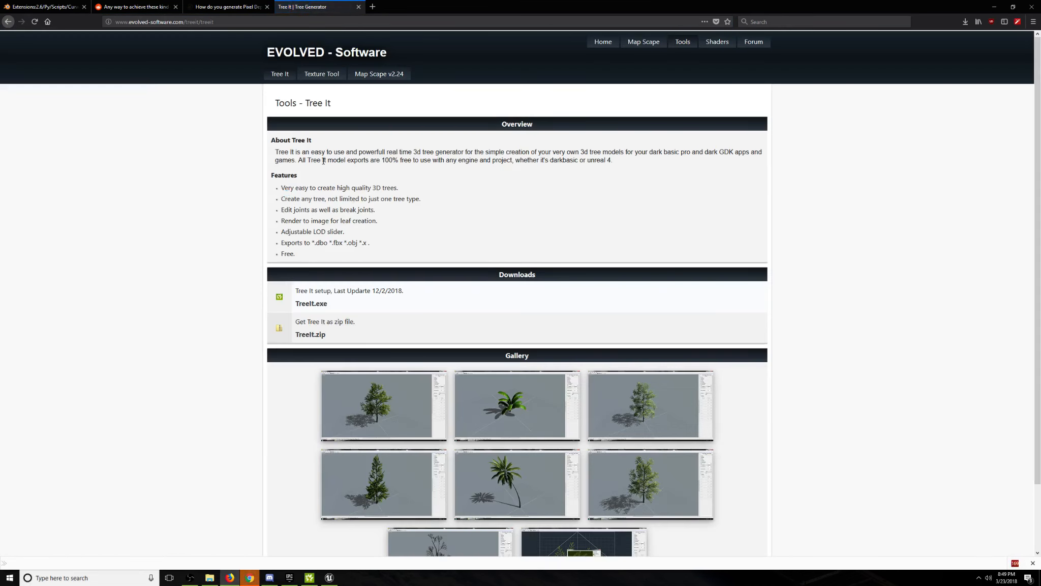
{"action": "left_click_drag", "start_coordinate": [303, 160], "coordinate": [374, 163]}
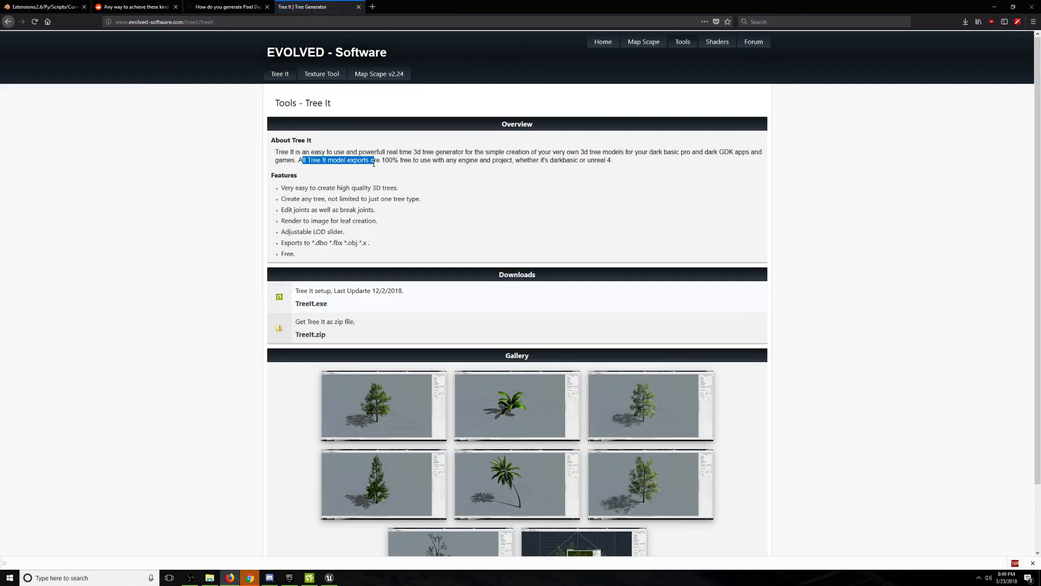
{"action": "left_click", "coordinate": [374, 163]}
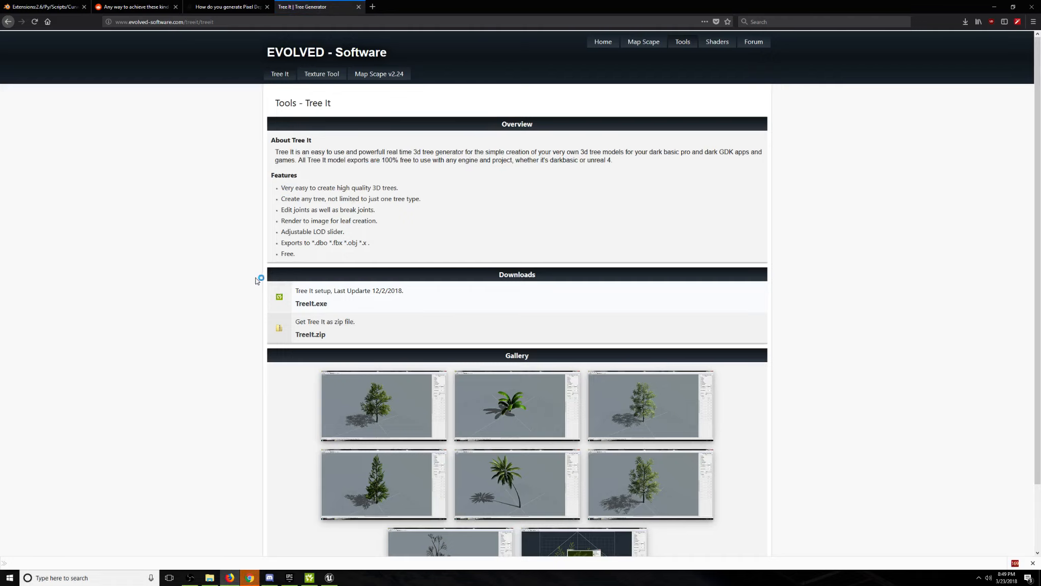
View the Reddit thread about achieving this kind of tree in Unreal Engine and the Sapling Tree wiki page.
{"action": "left_click", "coordinate": [250, 578]}
{"action": "left_click", "coordinate": [138, 5]}
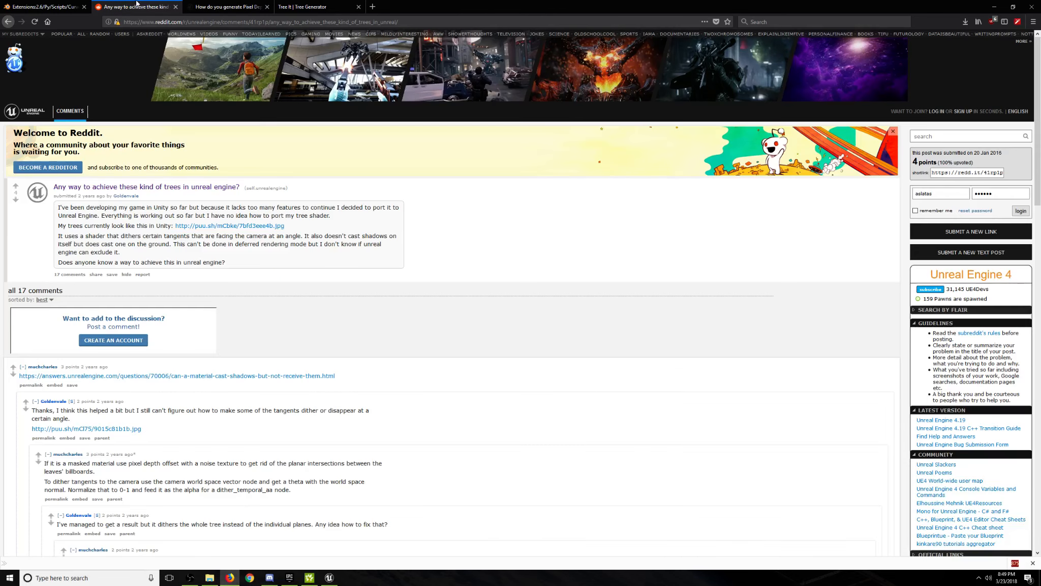
{"action": "left_click", "coordinate": [45, 6]}
{"action": "left_click", "coordinate": [993, 7]}
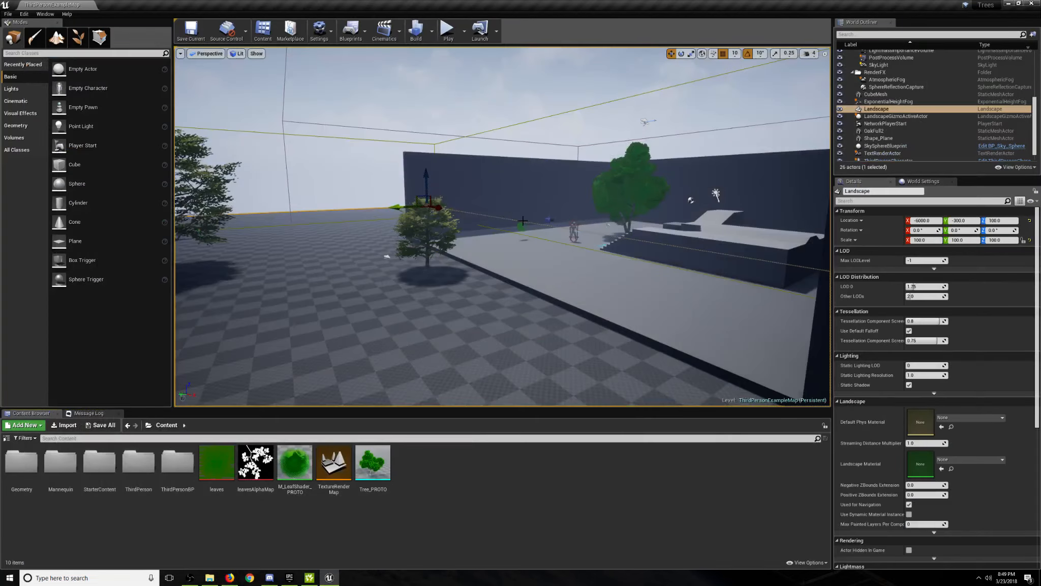
{"action": "left_click", "coordinate": [230, 578]}
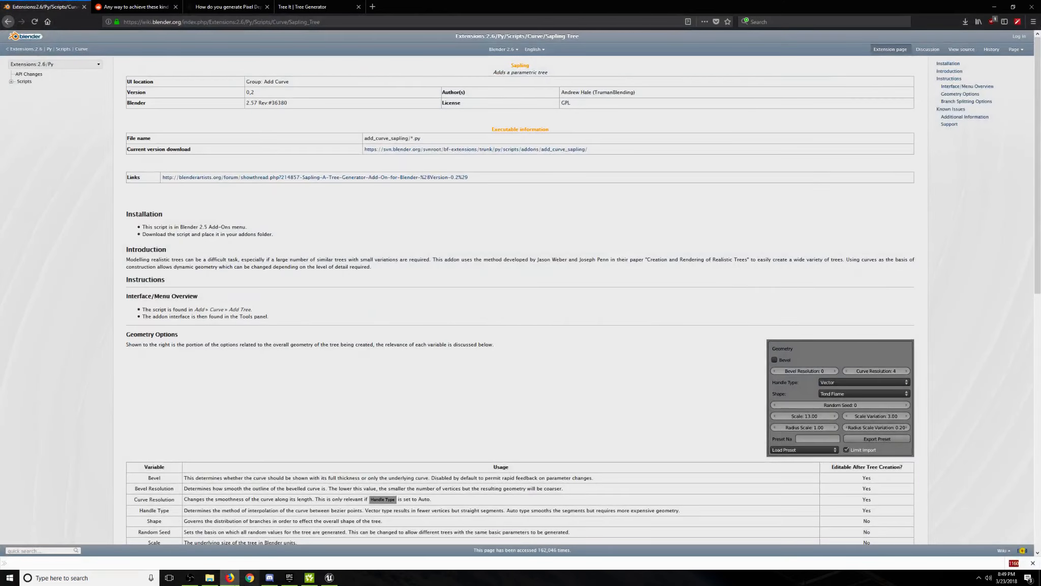
{"action": "left_click", "coordinate": [229, 578]}
{"action": "right_click_drag", "start_coordinate": [457, 325], "coordinate": [501, 325]}
{"action": "left_click", "coordinate": [310, 578]}
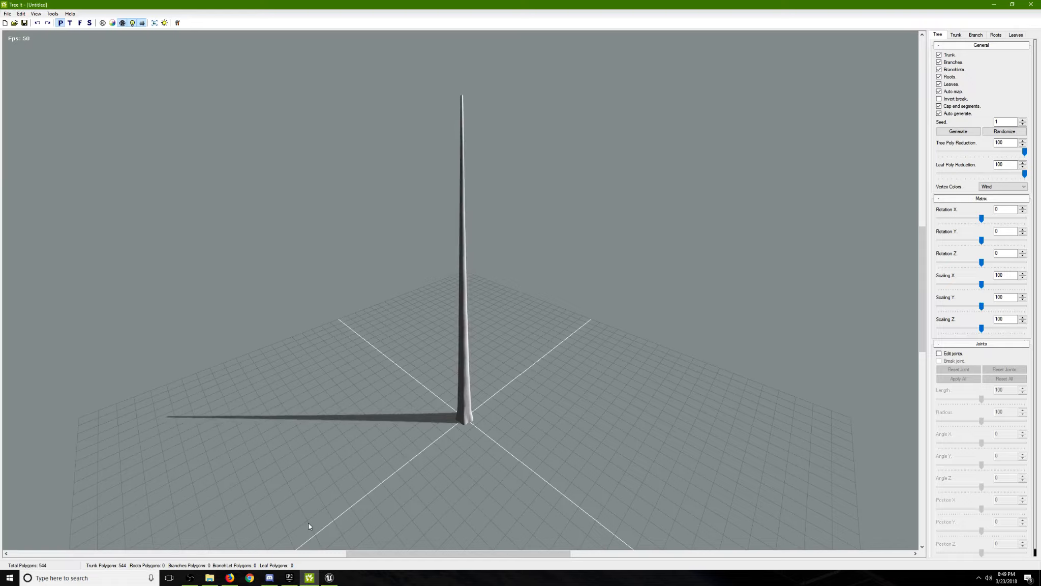
{"action": "left_click", "coordinate": [230, 578]}
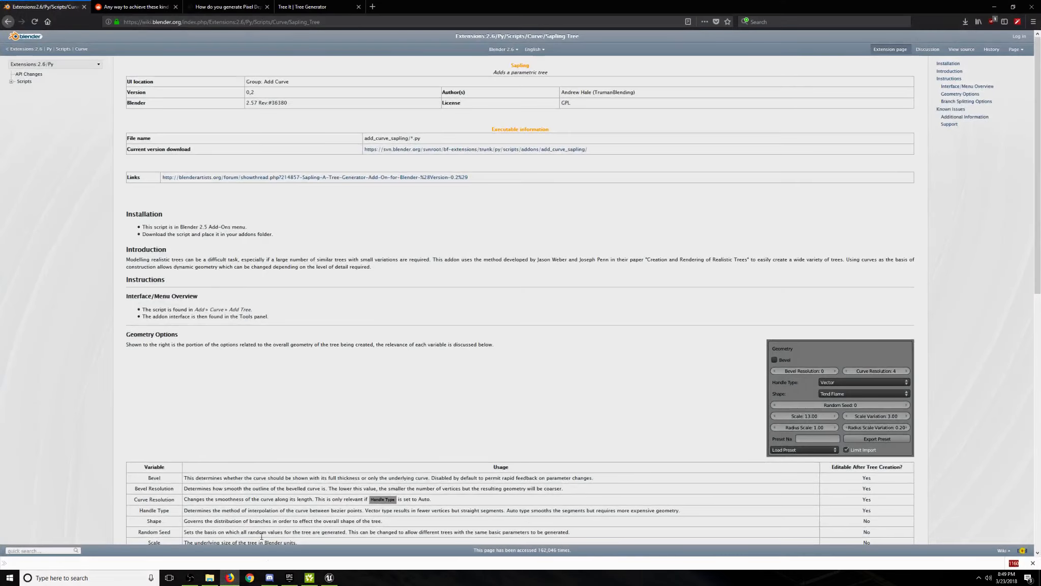
Switch to Unreal Editor and examine the single tree and the two tree groups outside the arena up close.
{"action": "left_click", "coordinate": [329, 577]}
{"action": "right_click_drag", "start_coordinate": [410, 332], "coordinate": [411, 333]}
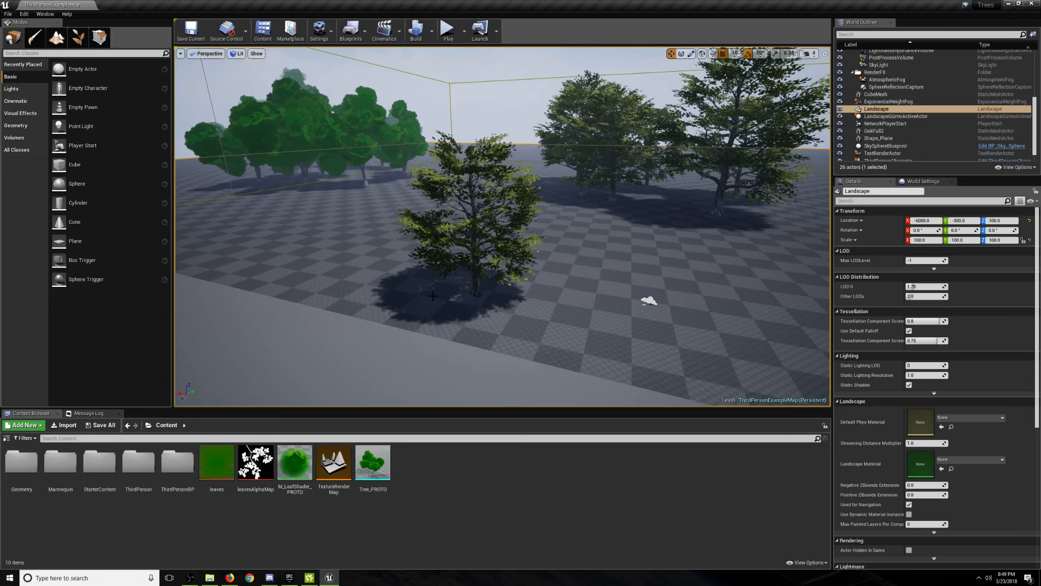
{"action": "mouse_move", "coordinate": [599, 303]}
{"action": "right_mouse_down"}
{"action": "mouse_move", "coordinate": [579, 296]}
{"action": "mouse_move", "coordinate": [592, 304]}
{"action": "mouse_move", "coordinate": [585, 308]}
{"action": "mouse_move", "coordinate": [627, 302]}
{"action": "mouse_move", "coordinate": [636, 268]}
{"action": "mouse_move", "coordinate": [621, 292]}
{"action": "mouse_move", "coordinate": [573, 299]}
{"action": "mouse_move", "coordinate": [582, 297]}
{"action": "right_mouse_up"}
{"action": "key", "text": "s"}
{"action": "key", "text": "w"}
{"action": "key", "text": "a"}
{"action": "key", "text": "s"}
{"action": "key", "text": "a"}
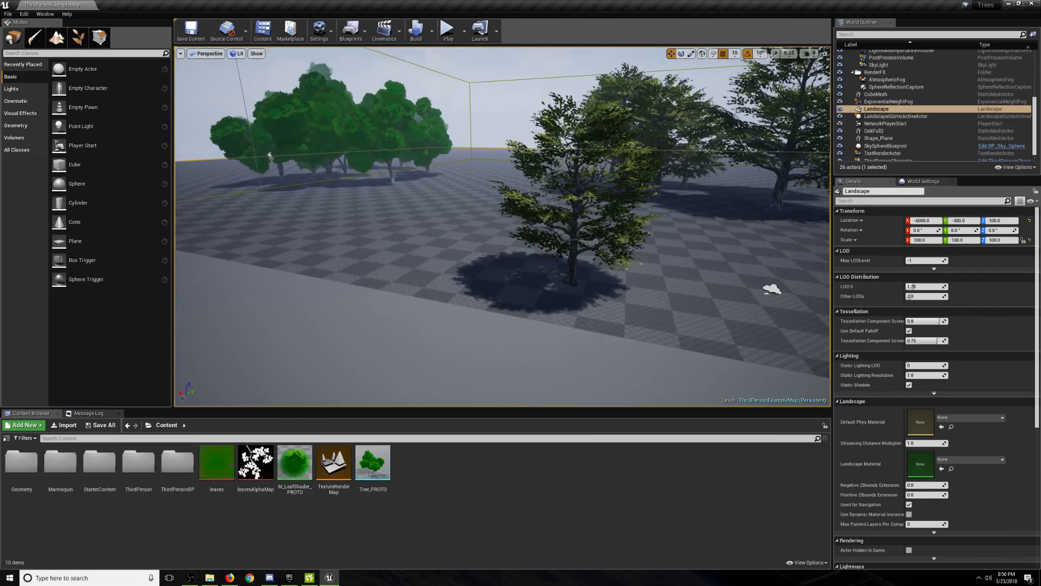
{"action": "key", "text": "d"}
{"action": "right_click_drag", "start_coordinate": [499, 179], "coordinate": [471, 185]}
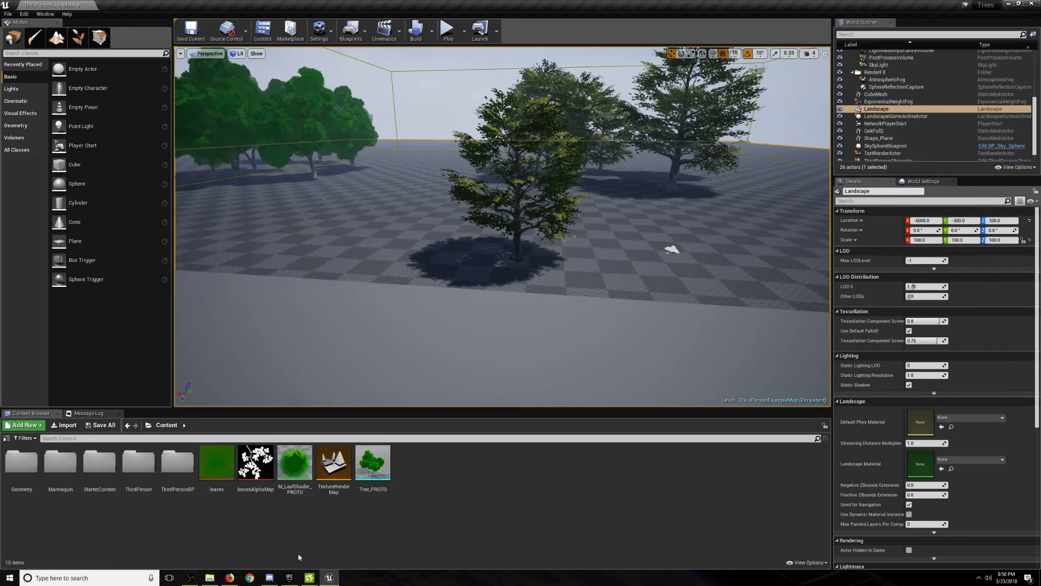
Switch to Tree It and inspect the default trunk in the top, front, side and perspective views.
{"action": "left_click", "coordinate": [311, 574]}
{"action": "left_click", "coordinate": [69, 23]}
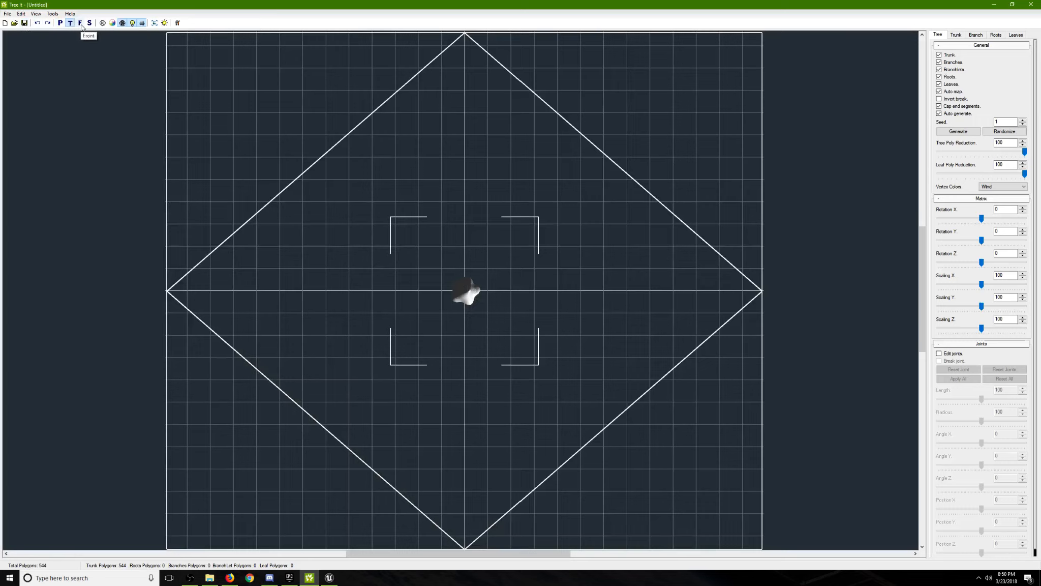
{"action": "left_click", "coordinate": [79, 23]}
{"action": "left_click", "coordinate": [89, 23]}
{"action": "left_click", "coordinate": [60, 23]}
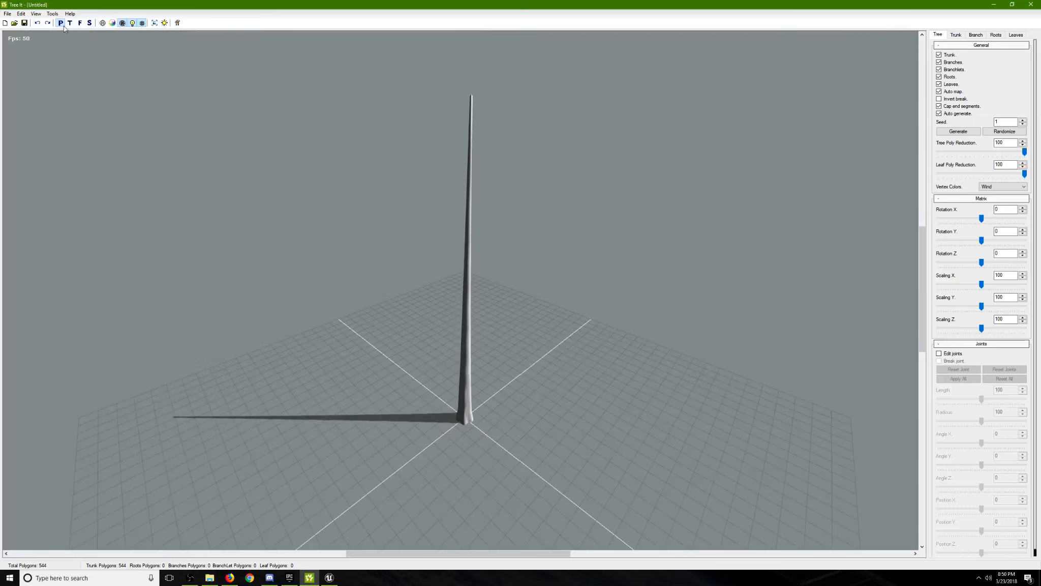
Preview the trunk with the wireframe and vertex color displays, and restore the normal shaded display.
{"action": "left_click", "coordinate": [103, 23]}
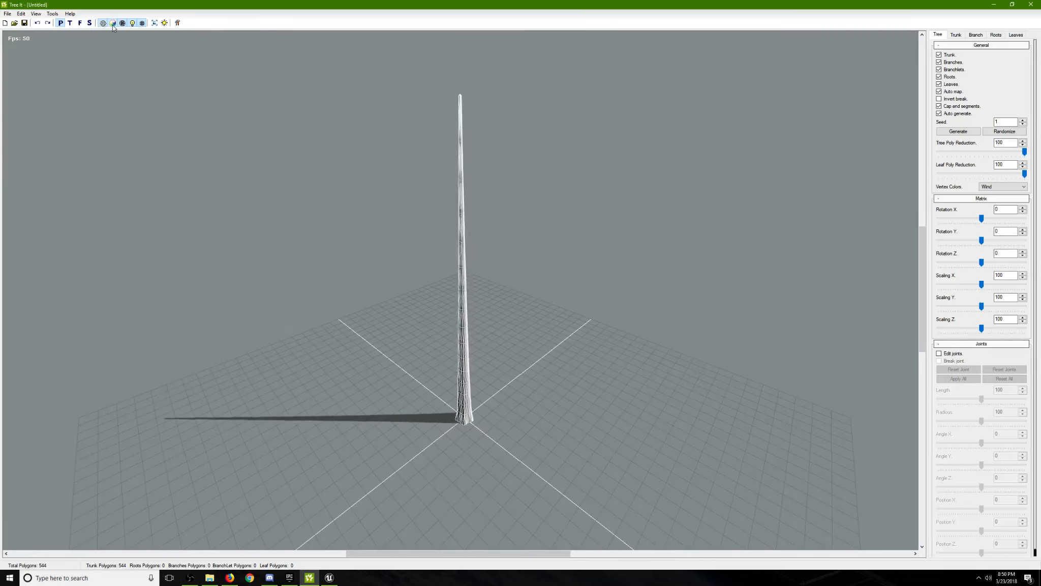
{"action": "left_click", "coordinate": [112, 25]}
{"action": "left_click", "coordinate": [112, 25]}
{"action": "left_click", "coordinate": [102, 22]}
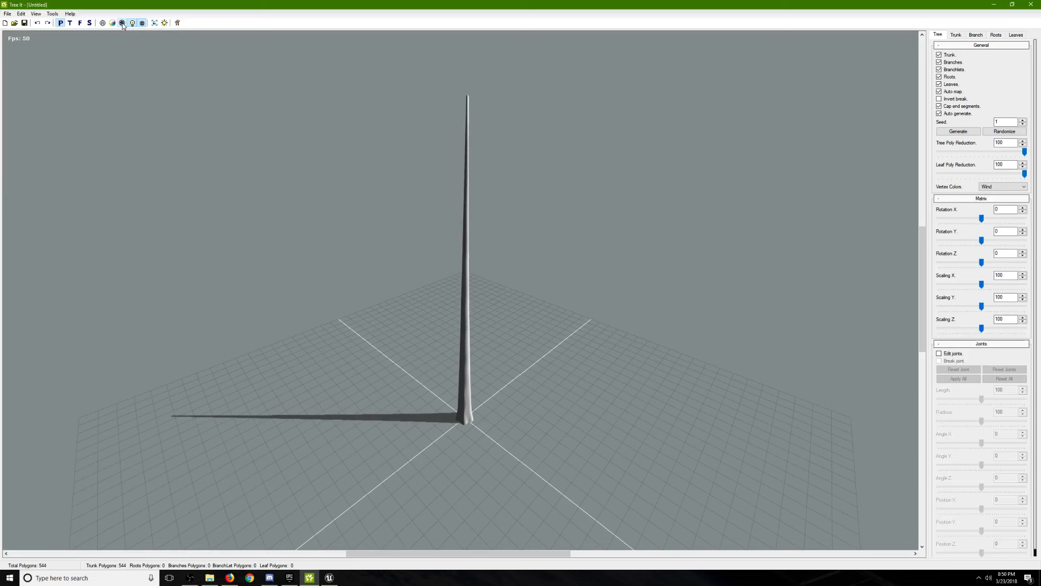
Show the trunk's vertex colors, check the Vertex Colors choices while keeping Wind, and hide the vertex color display.
{"action": "left_click", "coordinate": [113, 23]}
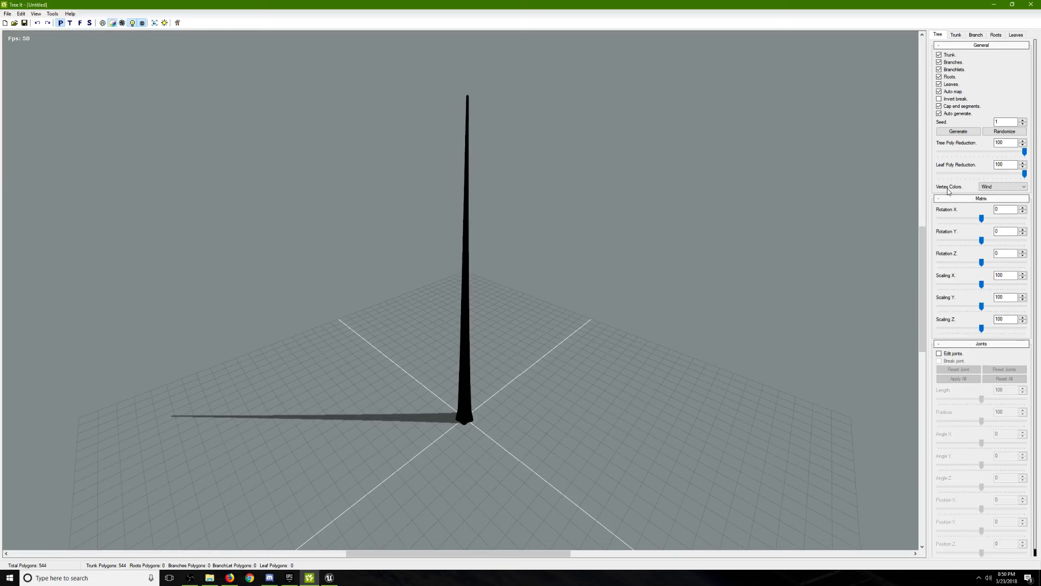
{"action": "left_click", "coordinate": [991, 189]}
{"action": "left_click", "coordinate": [991, 188]}
{"action": "left_click", "coordinate": [113, 24]}
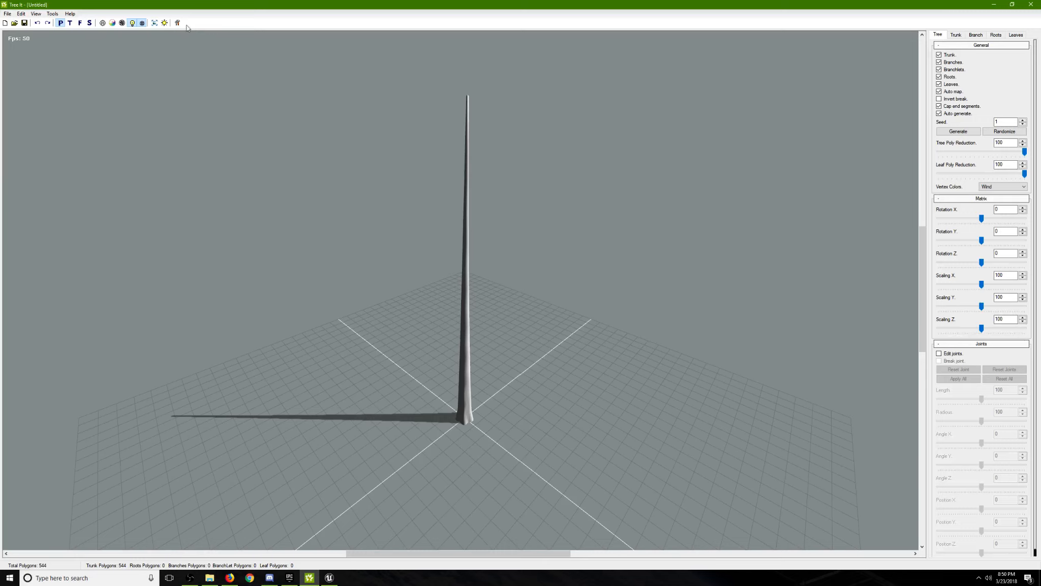
Toggle the viewport's lighting display and the display option beside it off and on again.
{"action": "left_click", "coordinate": [132, 22]}
{"action": "left_click", "coordinate": [133, 22]}
{"action": "left_click", "coordinate": [142, 22]}
{"action": "left_click", "coordinate": [143, 22]}
Switch to Unreal Editor and compare how the realistic and stylized trees look from far away and close up.
{"action": "left_click", "coordinate": [329, 578]}
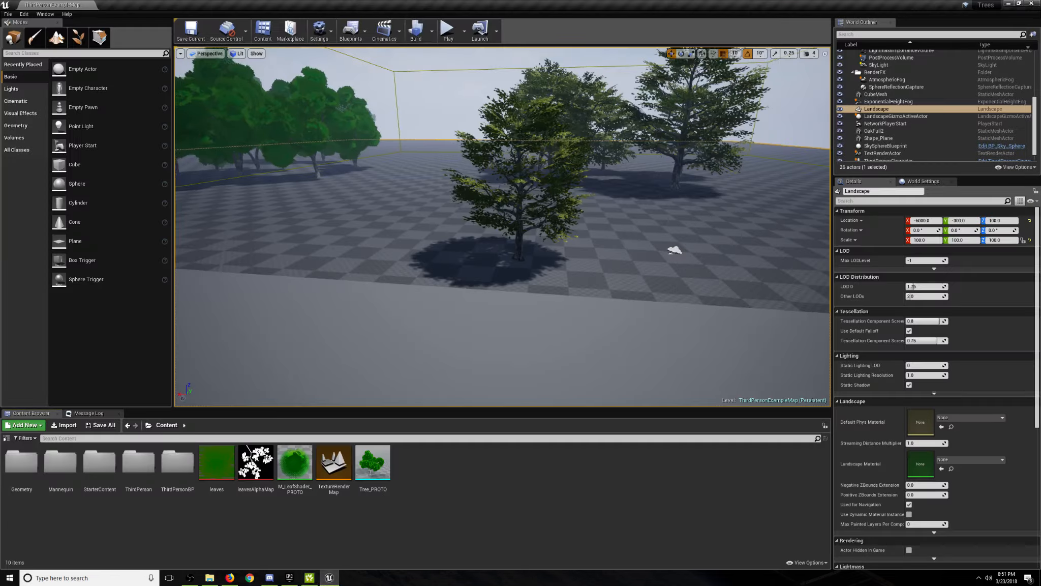
{"action": "key", "text": "s"}
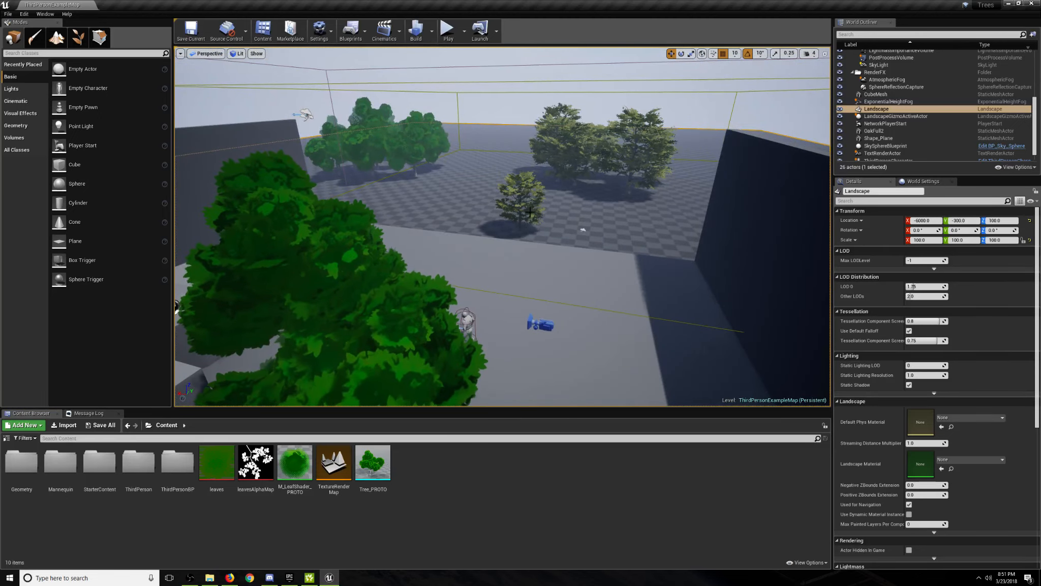
{"action": "right_click_drag", "start_coordinate": [505, 302], "coordinate": [545, 303]}
{"action": "key", "text": "d"}
{"action": "scroll", "coordinate": [511, 225], "scroll_direction": "up", "scroll_amount": 10}
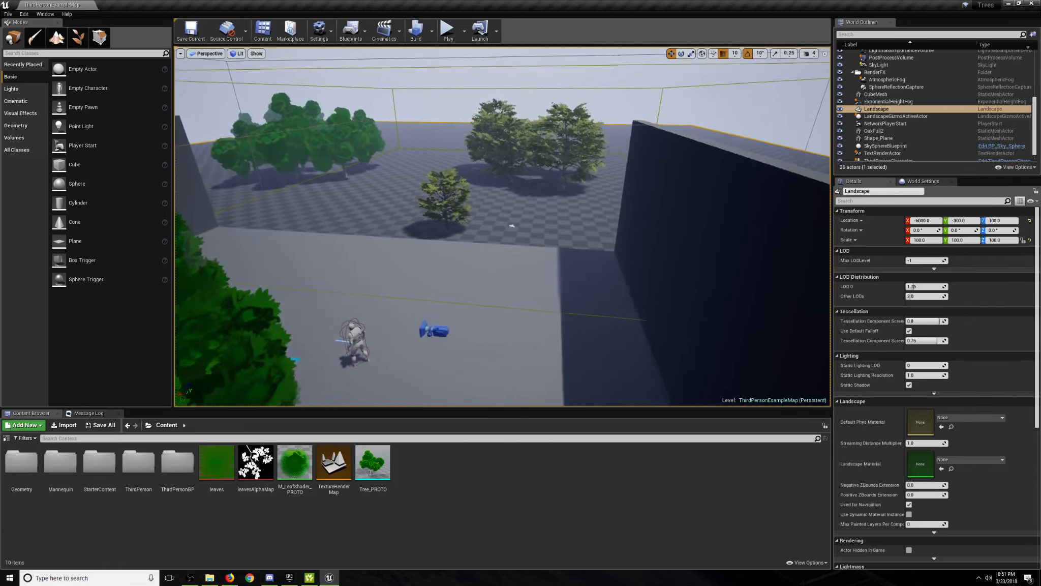
{"action": "scroll", "coordinate": [639, 283], "scroll_direction": "down", "scroll_amount": 10}
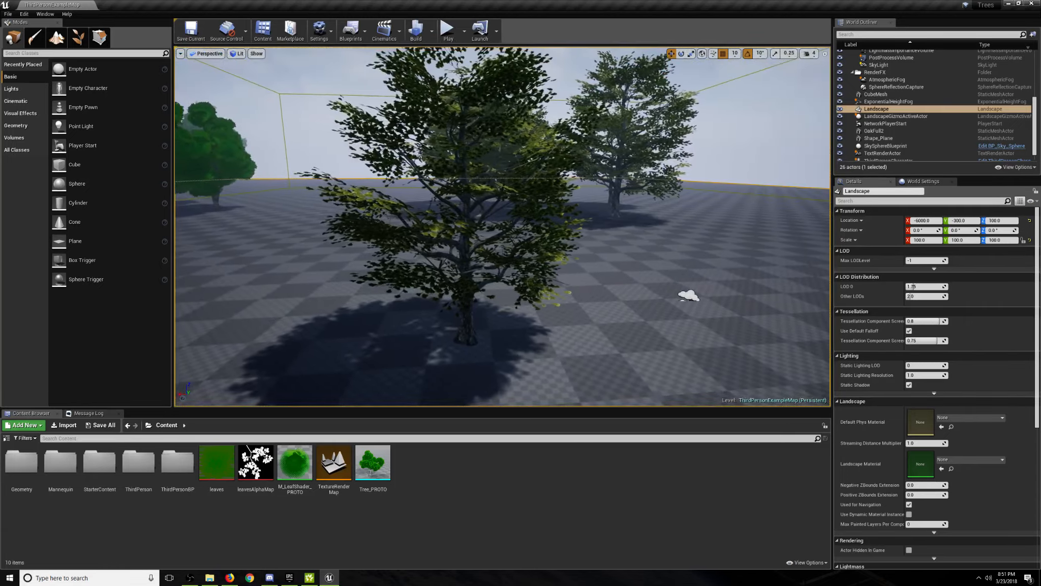
{"action": "key", "text": "s"}
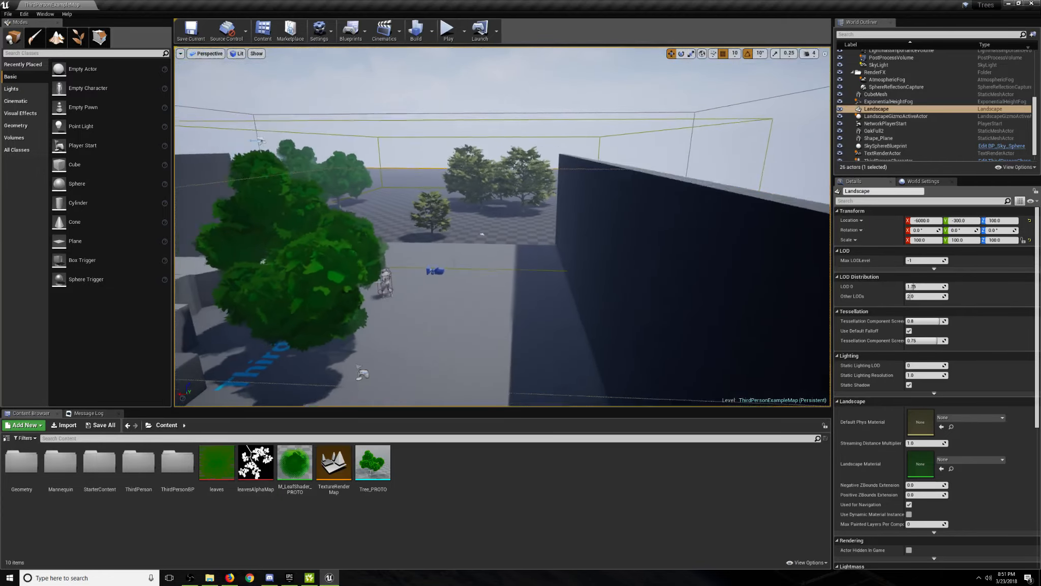
{"action": "key", "text": "w"}
{"action": "key", "text": "w"}
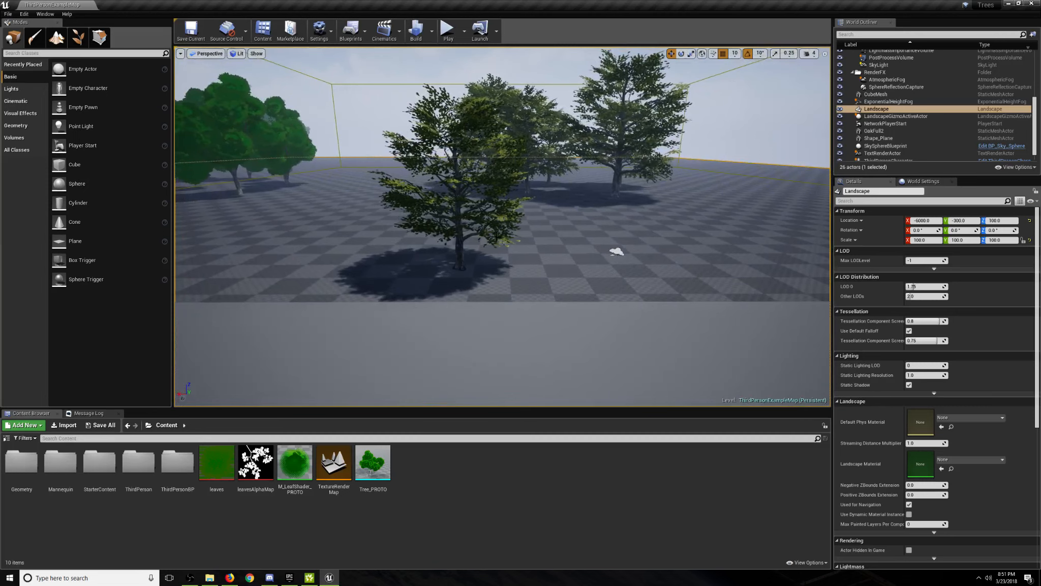
{"action": "right_click_drag", "start_coordinate": [468, 309], "coordinate": [491, 301]}
{"action": "key", "text": "s"}
{"action": "key", "text": "w"}
{"action": "key", "text": "w"}
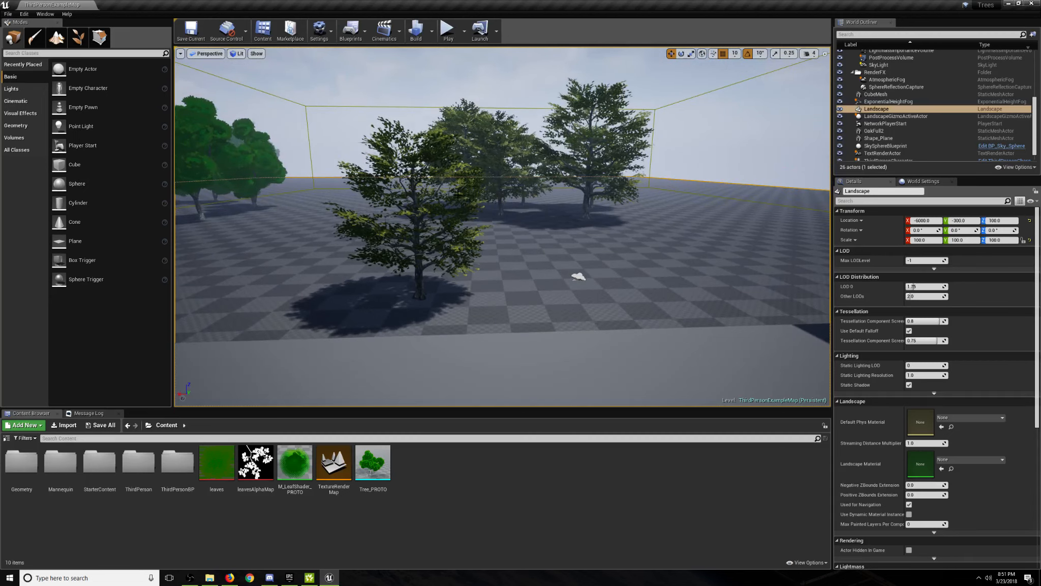
Compare the realistic trees on the landscape with the stylized tree beside the character from near and far.
{"action": "key", "text": "s"}
{"action": "mouse_move", "coordinate": [496, 235]}
{"action": "right_mouse_down"}
{"action": "mouse_move", "coordinate": [465, 240]}
{"action": "mouse_move", "coordinate": [468, 249]}
{"action": "mouse_move", "coordinate": [507, 237]}
{"action": "right_mouse_up"}
{"action": "key", "text": "w"}
{"action": "key", "text": "w"}
{"action": "key", "text": "s"}
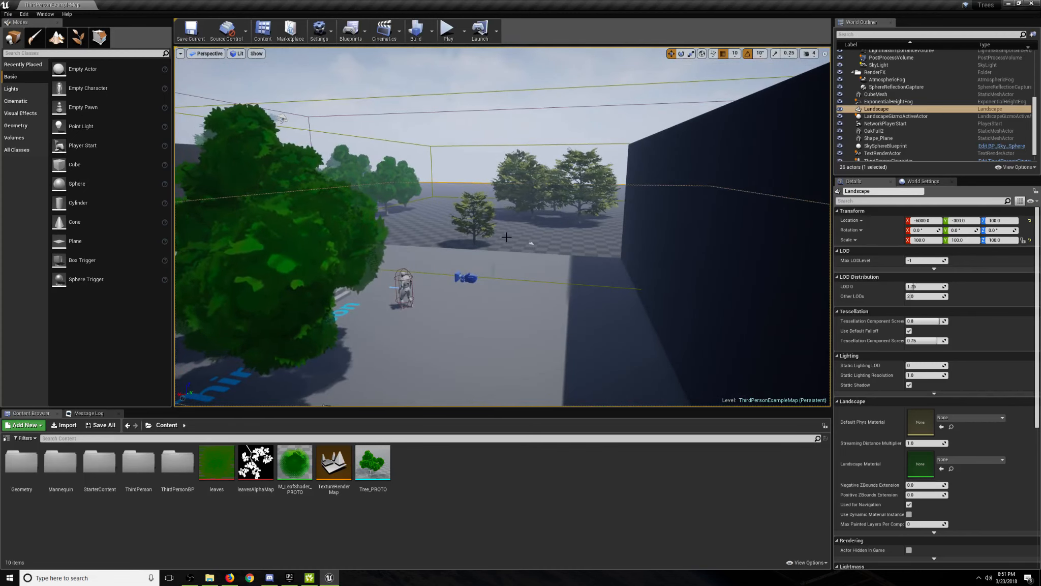
{"action": "right_click_drag", "start_coordinate": [532, 259], "coordinate": [545, 257]}
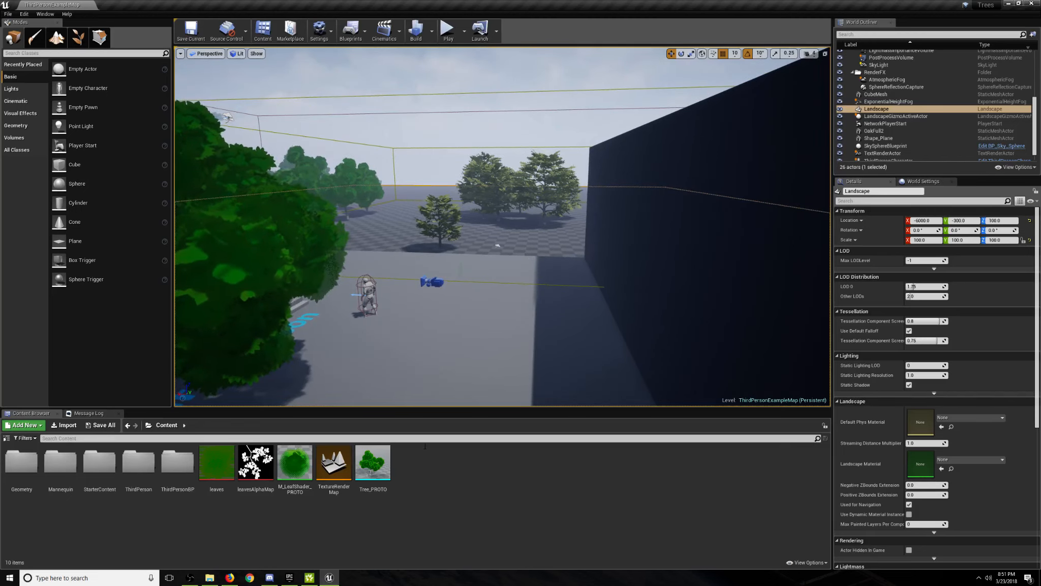
{"action": "left_click", "coordinate": [309, 578]}
{"action": "left_click", "coordinate": [330, 578]}
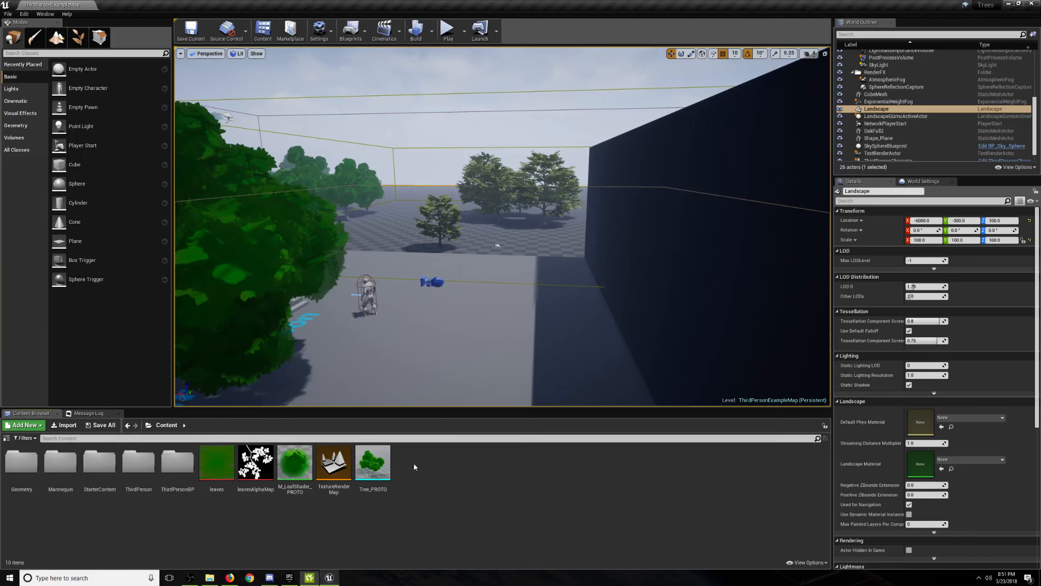
Examine the leaves, trunk and shadow of the nearest realistic tree, and return to an overview of both tree styles.
{"action": "key", "text": "w"}
{"action": "right_click_drag", "start_coordinate": [597, 190], "coordinate": [605, 174]}
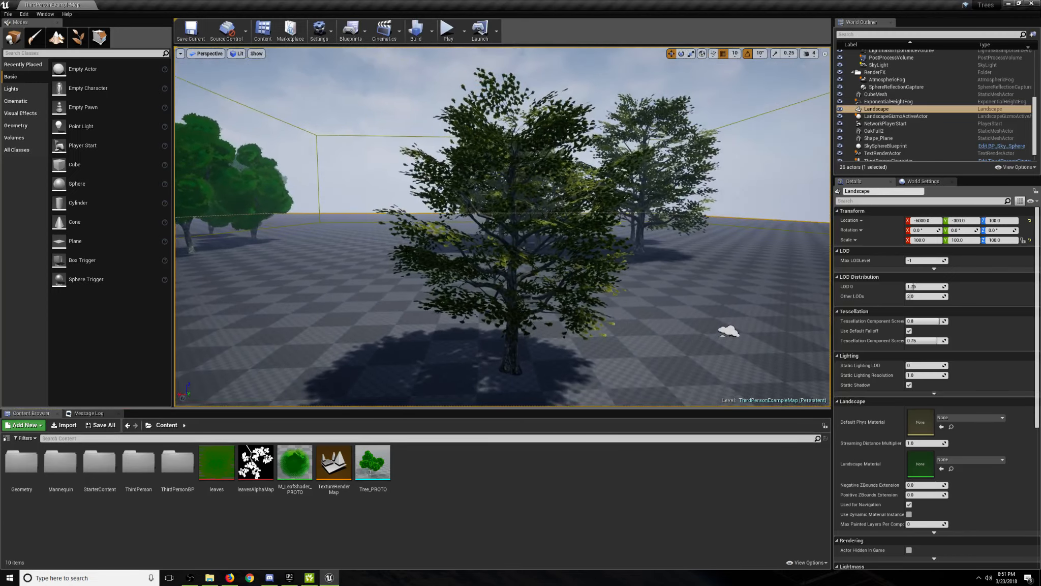
{"action": "right_click_drag", "start_coordinate": [422, 332], "coordinate": [386, 372]}
{"action": "key", "text": "d"}
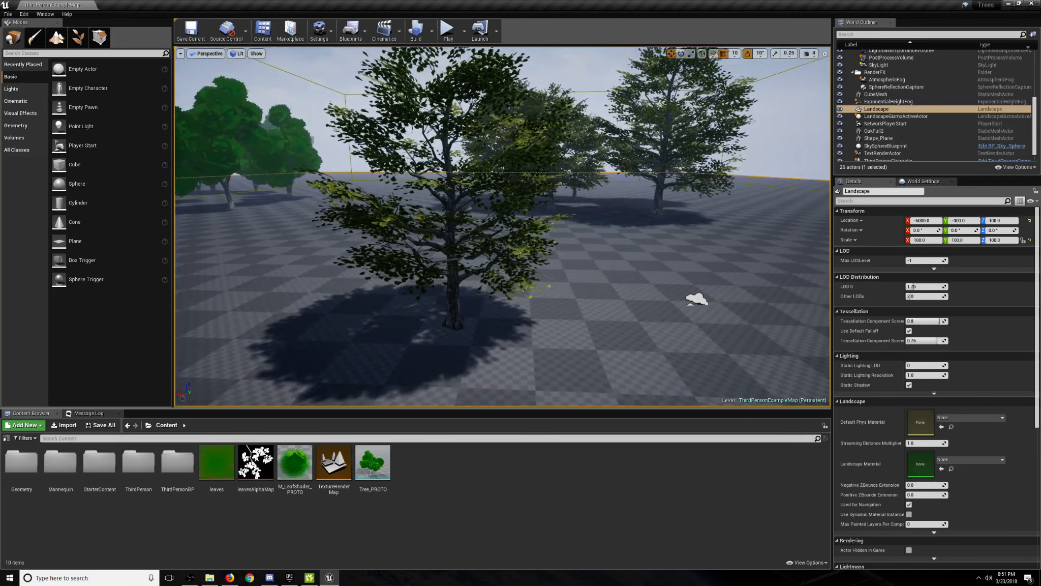
{"action": "right_click_drag", "start_coordinate": [422, 332], "coordinate": [426, 341]}
{"action": "key", "text": "s"}
{"action": "key", "text": "w"}
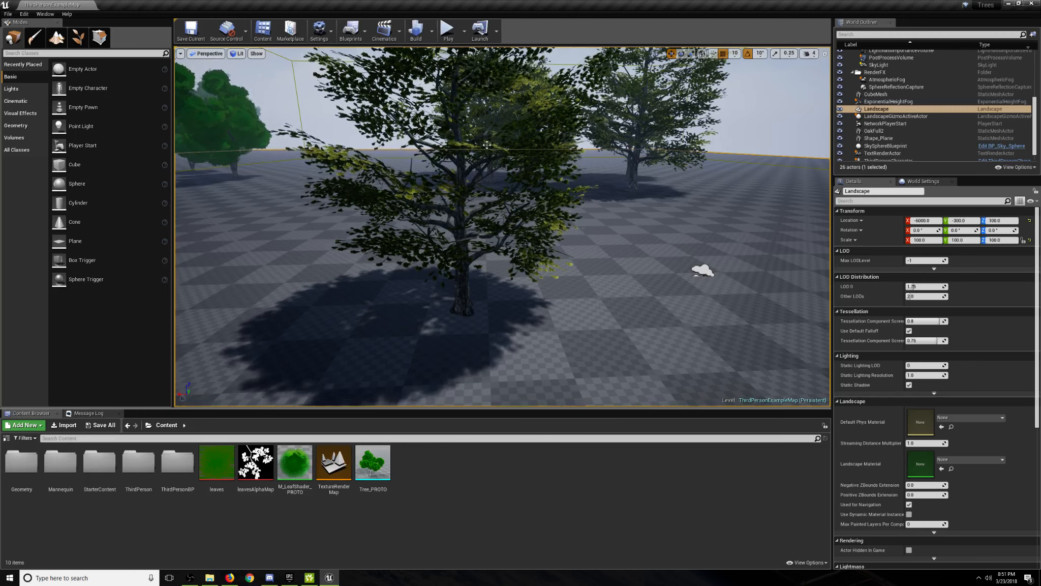
{"action": "key", "text": "s"}
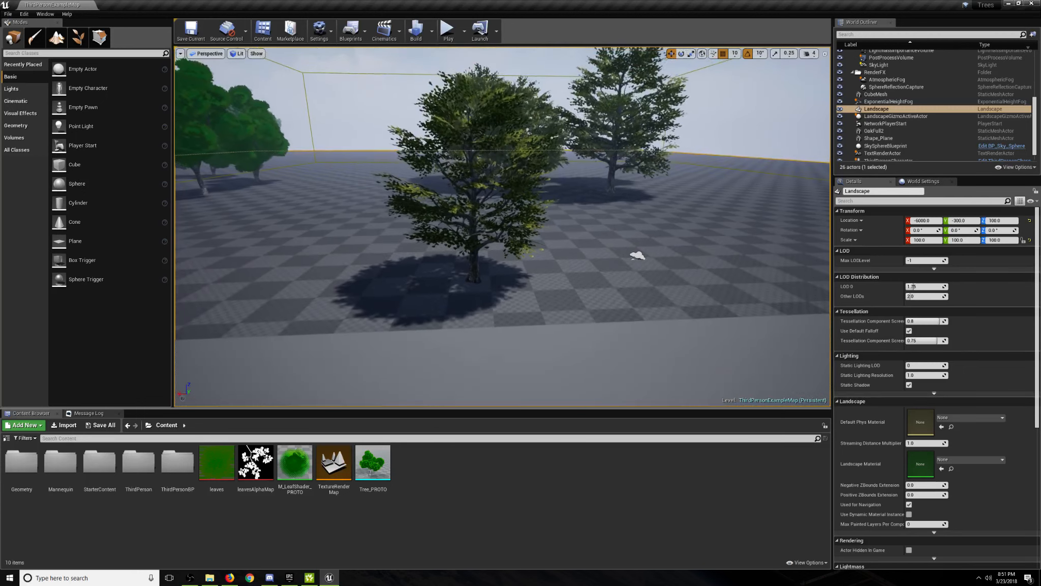
{"action": "key", "text": "s"}
{"action": "right_click_drag", "start_coordinate": [525, 242], "coordinate": [470, 244]}
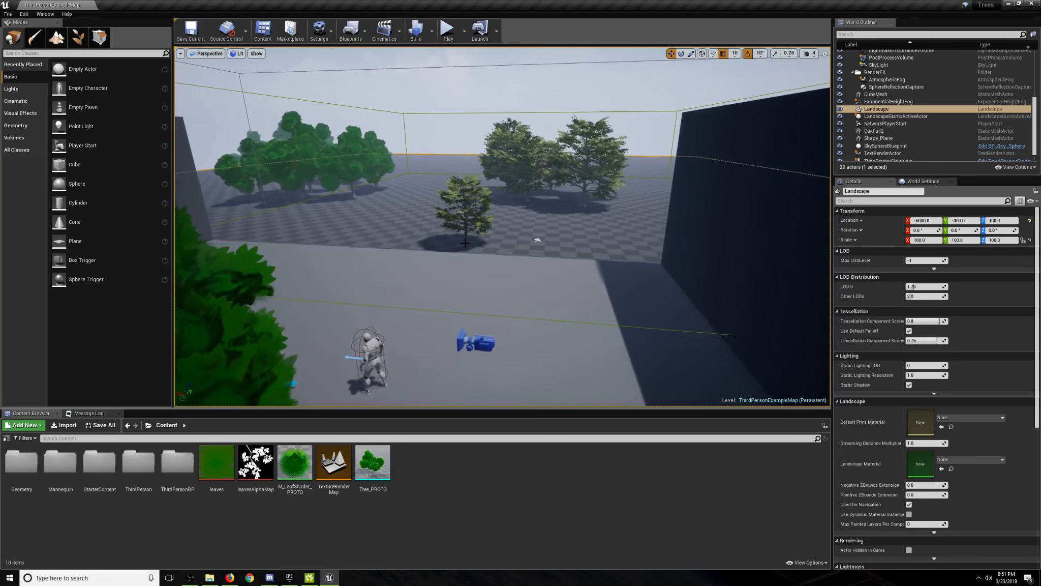
Compare how the trees read from increasing distances, from close to the realistic tree out to the whole landscape.
{"action": "scroll", "coordinate": [466, 182], "scroll_direction": "down", "scroll_amount": 3}
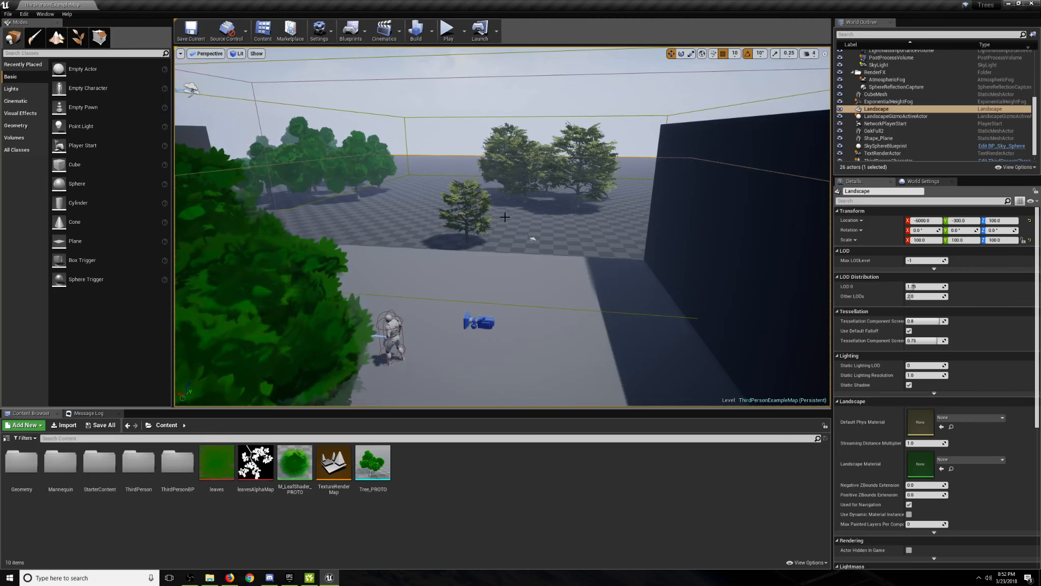
{"action": "right_click_drag", "start_coordinate": [551, 235], "coordinate": [465, 225]}
{"action": "key", "text": "s"}
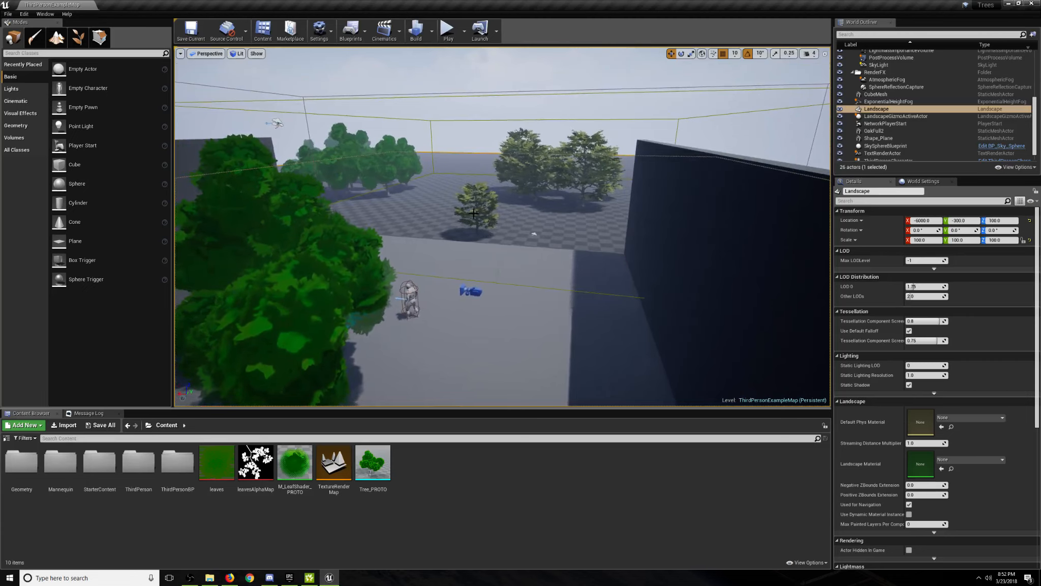
{"action": "key", "text": "w"}
{"action": "right_click_drag", "start_coordinate": [473, 213], "coordinate": [484, 227]}
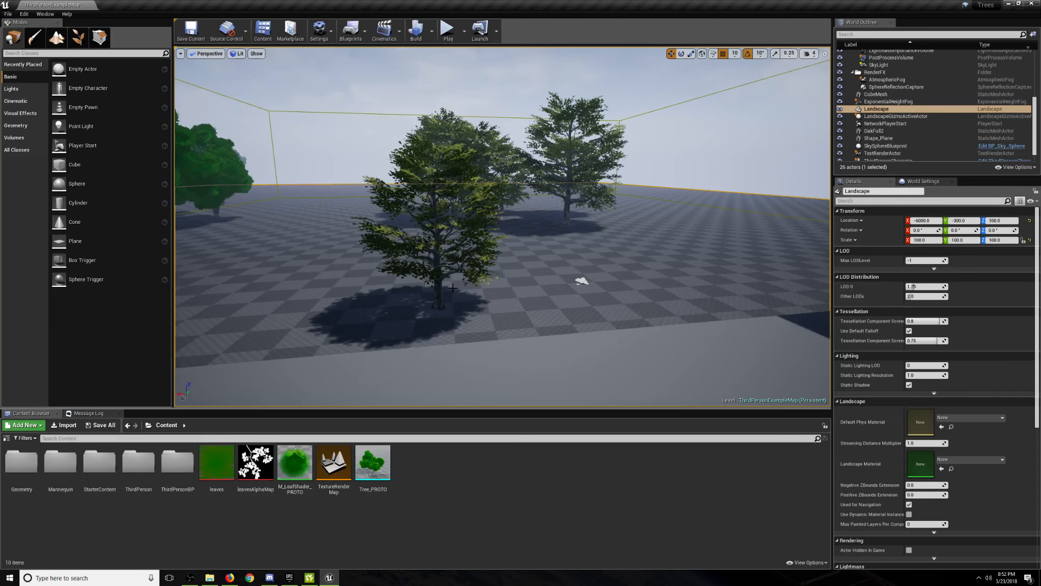
{"action": "mouse_move", "coordinate": [484, 227]}
{"action": "right_mouse_down"}
{"action": "mouse_move", "coordinate": [465, 249]}
{"action": "mouse_move", "coordinate": [478, 239]}
{"action": "right_mouse_up"}
{"action": "key", "text": "s"}
{"action": "key", "text": "s"}
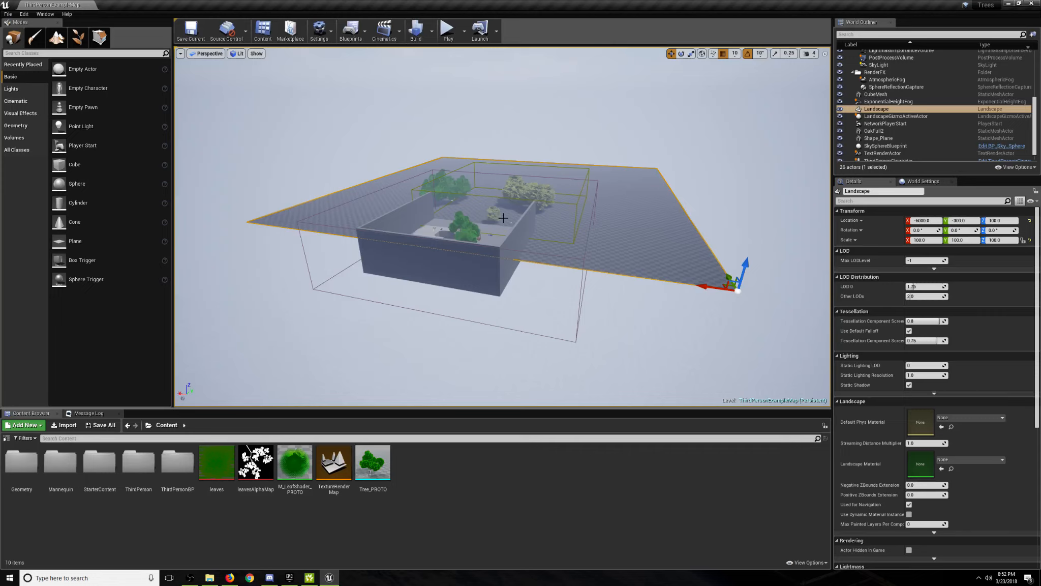
{"action": "right_click_drag", "start_coordinate": [503, 218], "coordinate": [443, 218]}
{"action": "key", "text": "w"}
Switch to Tree It to preview the trunk in Render To Texture, and check the Sapling wiki page in Firefox.
{"action": "left_click", "coordinate": [309, 577]}
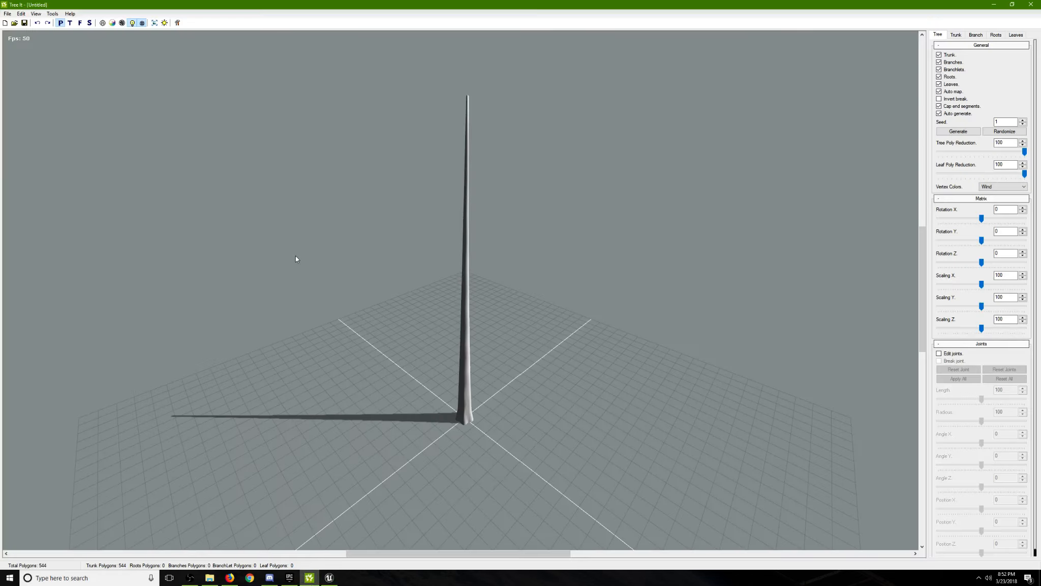
{"action": "left_click", "coordinate": [155, 23]}
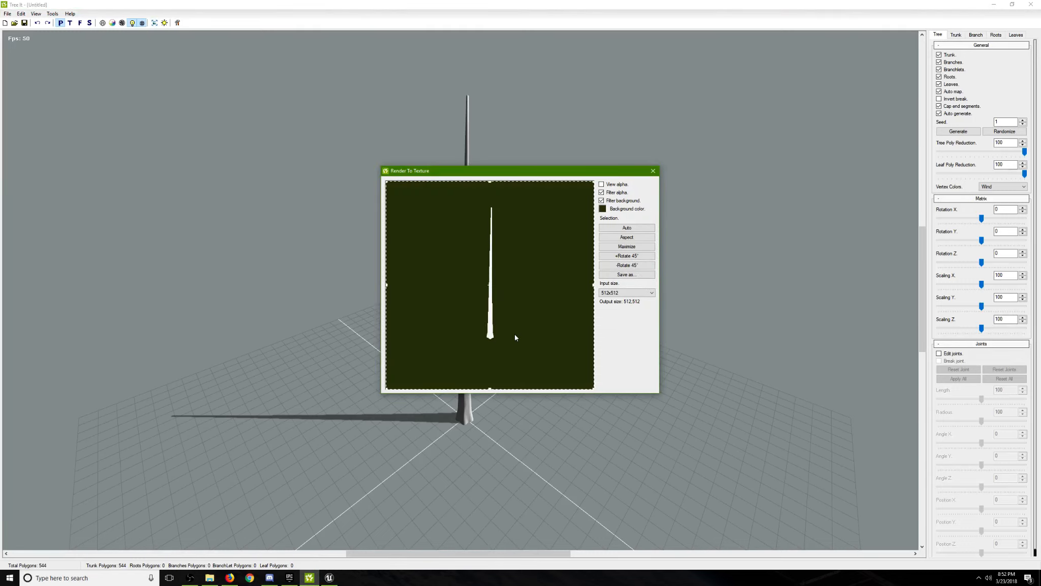
{"action": "left_click", "coordinate": [230, 577]}
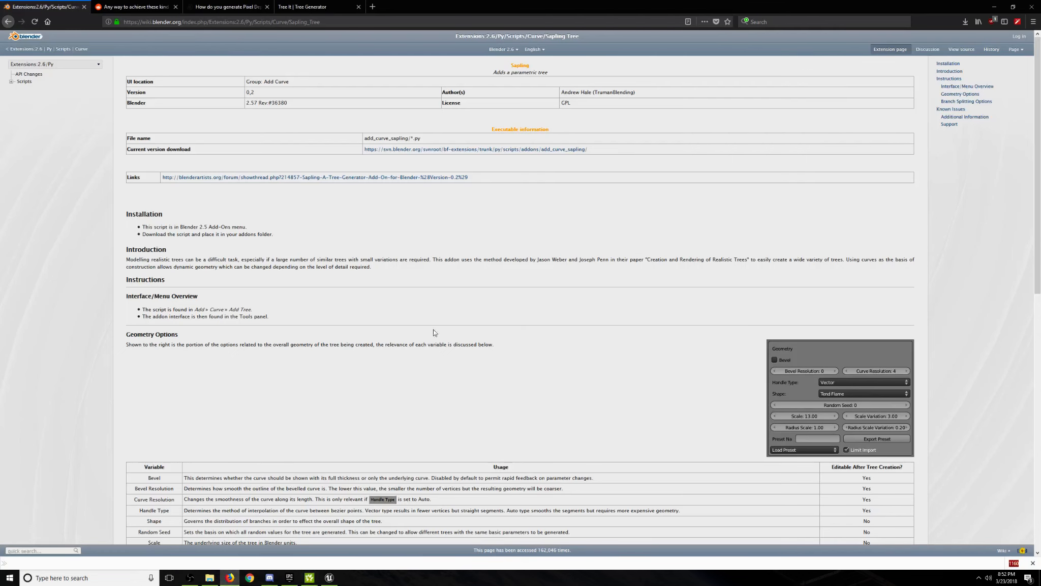
Return to Unreal Editor and view the level from far away and from the opposite side of the landscape.
{"action": "left_click", "coordinate": [328, 577]}
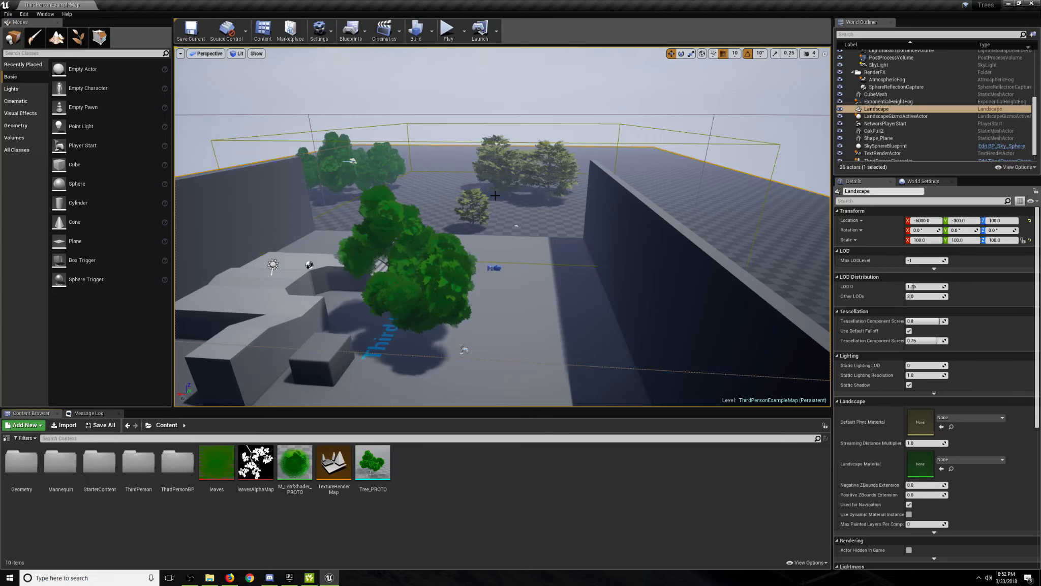
{"action": "key", "text": "f"}
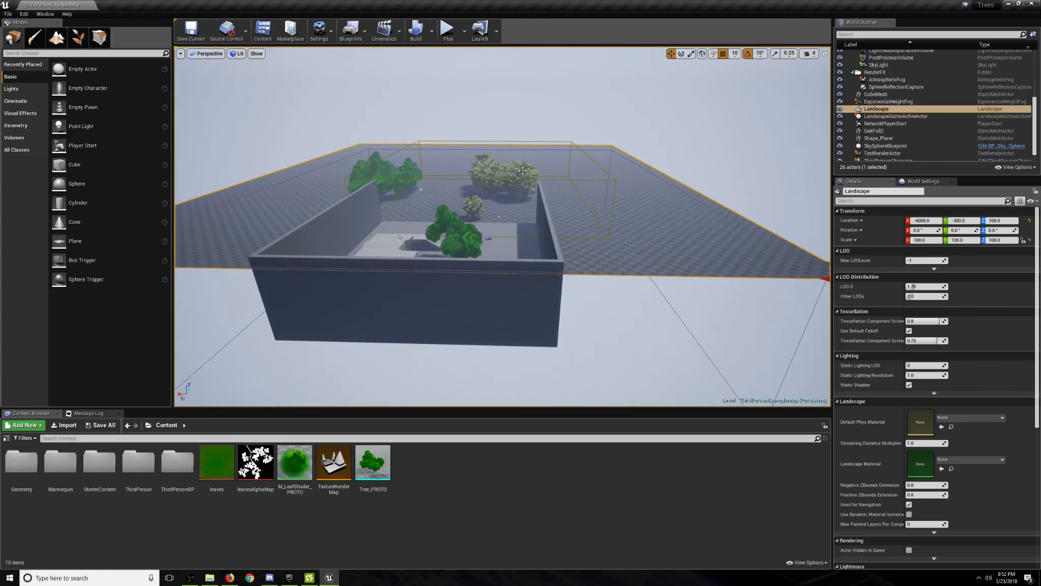
{"action": "scroll", "coordinate": [472, 230], "scroll_direction": "down", "scroll_amount": 5}
{"action": "mouse_move", "coordinate": [471, 230]}
{"action": "left_mouse_down", "text": "alt"}
{"action": "mouse_move", "coordinate": [442, 230]}
{"action": "mouse_move", "coordinate": [473, 230]}
{"action": "left_mouse_up", "text": "alt"}
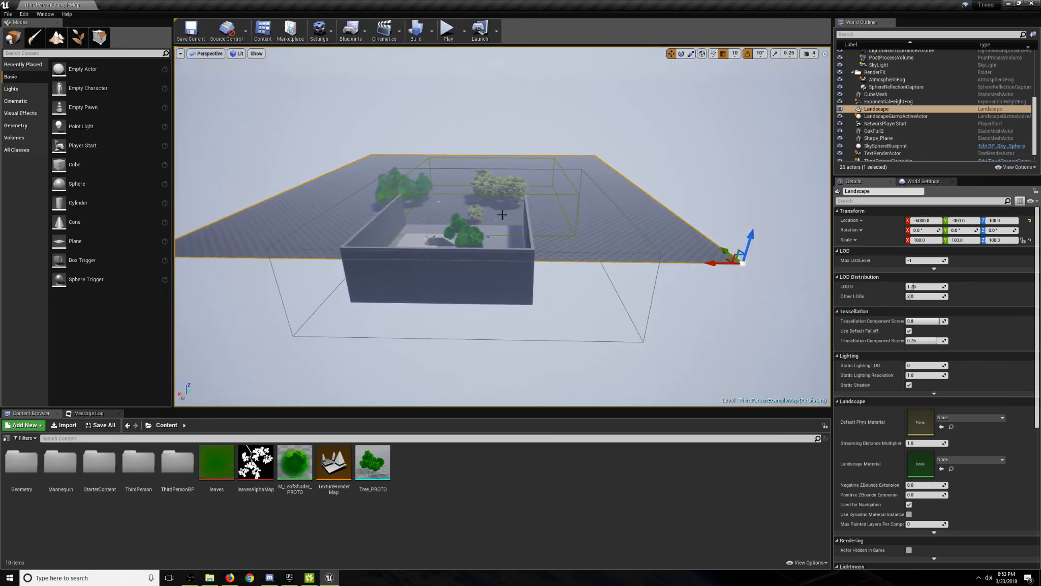
{"action": "left_click_drag", "start_coordinate": [483, 210], "coordinate": [361, 210], "text": "alt"}
{"action": "left_click_drag", "start_coordinate": [576, 226], "coordinate": [572, 135], "text": "alt"}
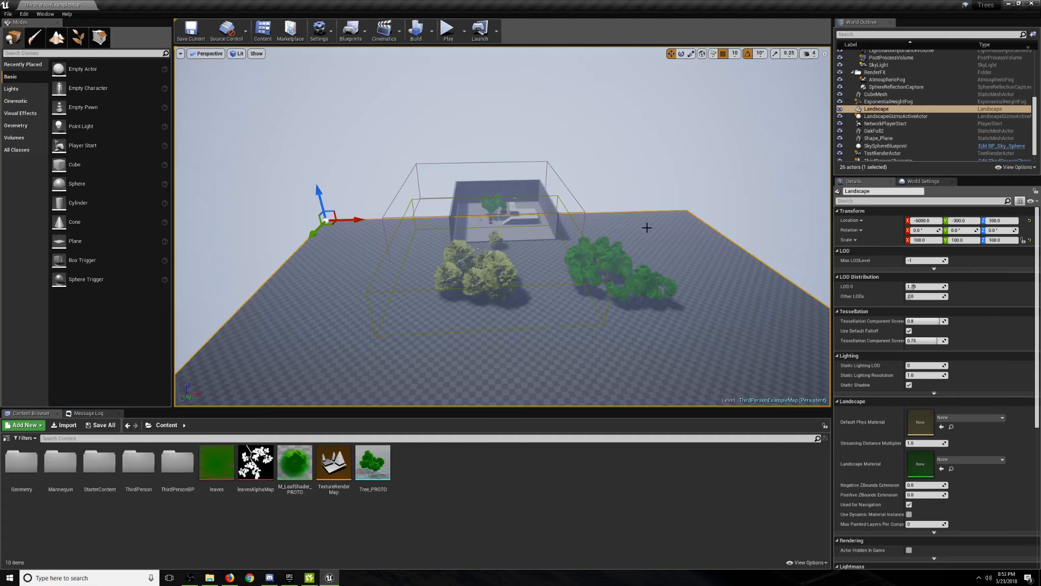
Examine both tree groups from the far end of the landscape and from progressively closer, up to the walled area.
{"action": "key", "text": "w"}
{"action": "mouse_move", "coordinate": [647, 228]}
{"action": "right_mouse_down"}
{"action": "mouse_move", "coordinate": [631, 241]}
{"action": "mouse_move", "coordinate": [569, 198]}
{"action": "mouse_move", "coordinate": [650, 177]}
{"action": "mouse_move", "coordinate": [717, 178]}
{"action": "mouse_move", "coordinate": [697, 183]}
{"action": "mouse_move", "coordinate": [712, 181]}
{"action": "mouse_move", "coordinate": [722, 196]}
{"action": "mouse_move", "coordinate": [648, 223]}
{"action": "right_mouse_up"}
{"action": "key", "text": "w"}
{"action": "key", "text": "a"}
{"action": "key", "text": "s"}
{"action": "key", "text": "w"}
{"action": "key", "text": "s"}
{"action": "key", "text": "s"}
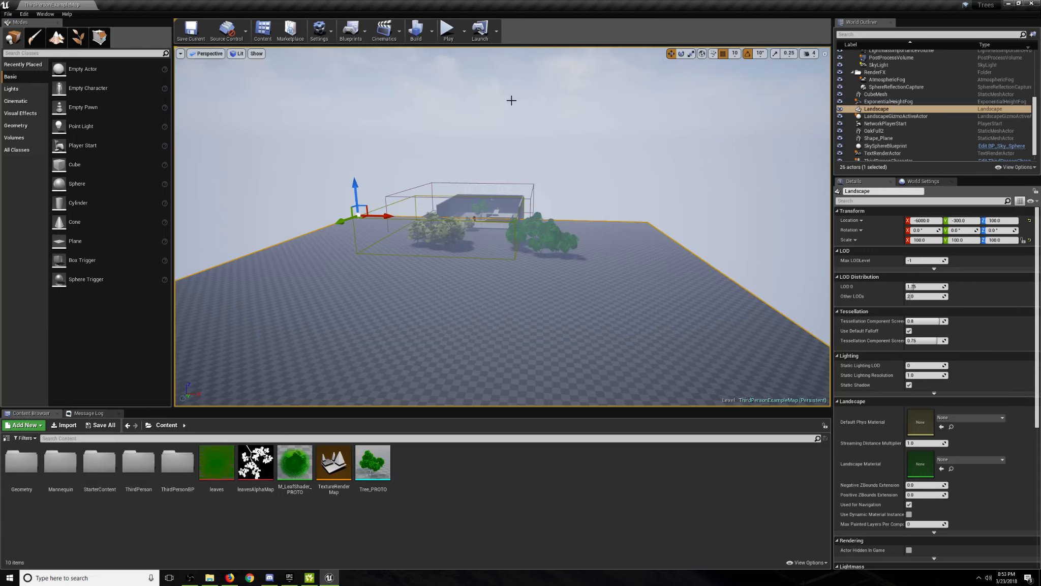
{"action": "key", "text": "w"}
{"action": "right_click_drag", "start_coordinate": [502, 264], "coordinate": [493, 221]}
{"action": "key", "text": "s"}
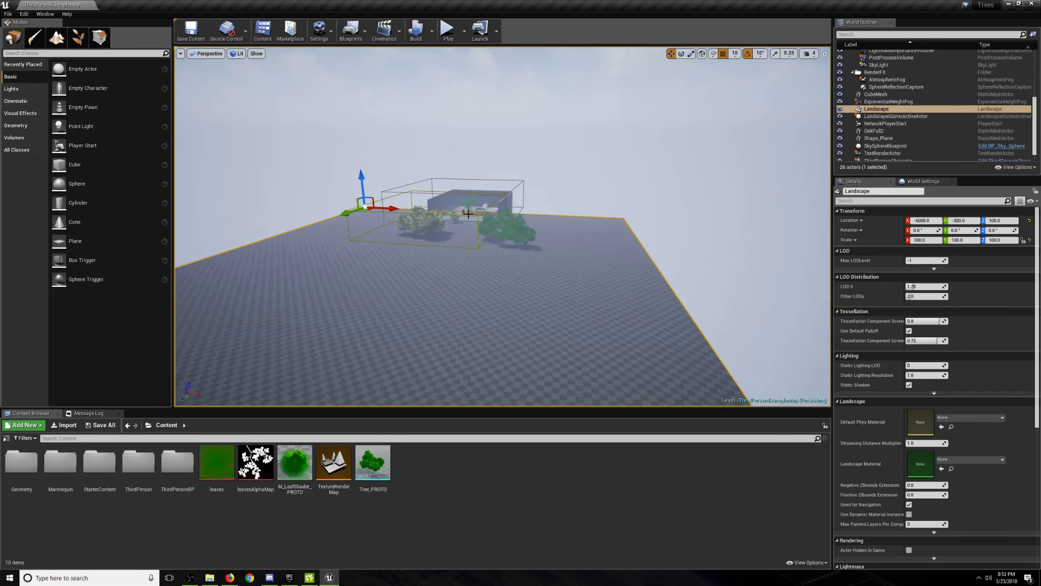
{"action": "key", "text": "s"}
{"action": "right_click_drag", "start_coordinate": [468, 214], "coordinate": [539, 206]}
{"action": "key", "text": "w"}
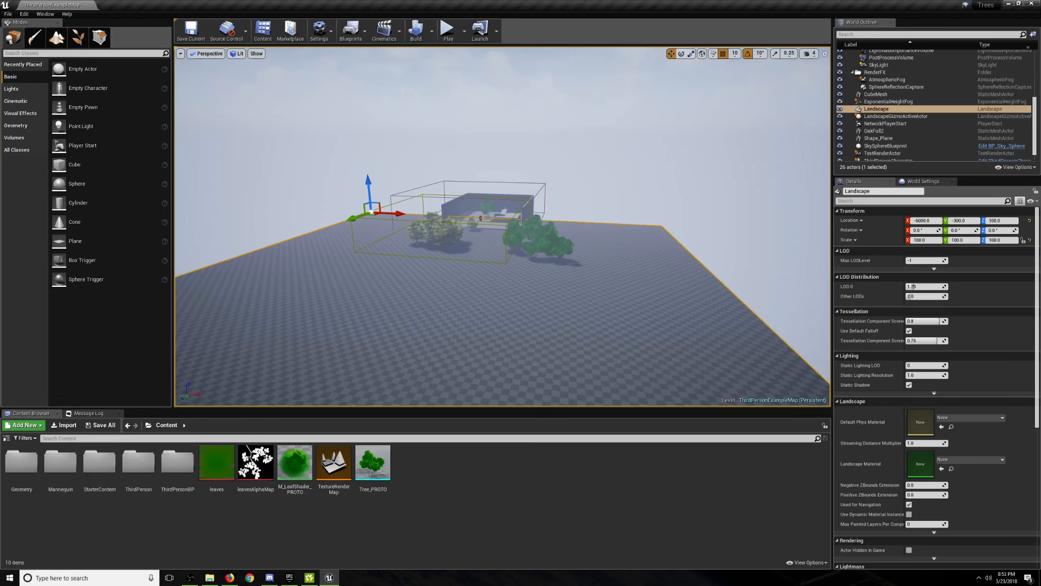
{"action": "scroll", "coordinate": [463, 343], "scroll_direction": "up", "scroll_amount": 8}
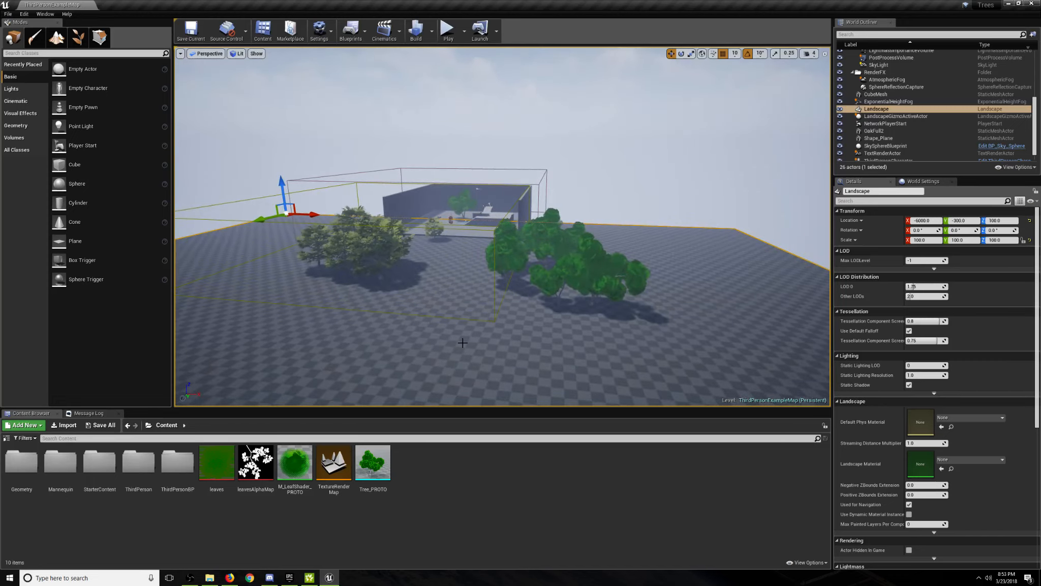
{"action": "scroll", "coordinate": [475, 308], "scroll_direction": "up", "scroll_amount": 10}
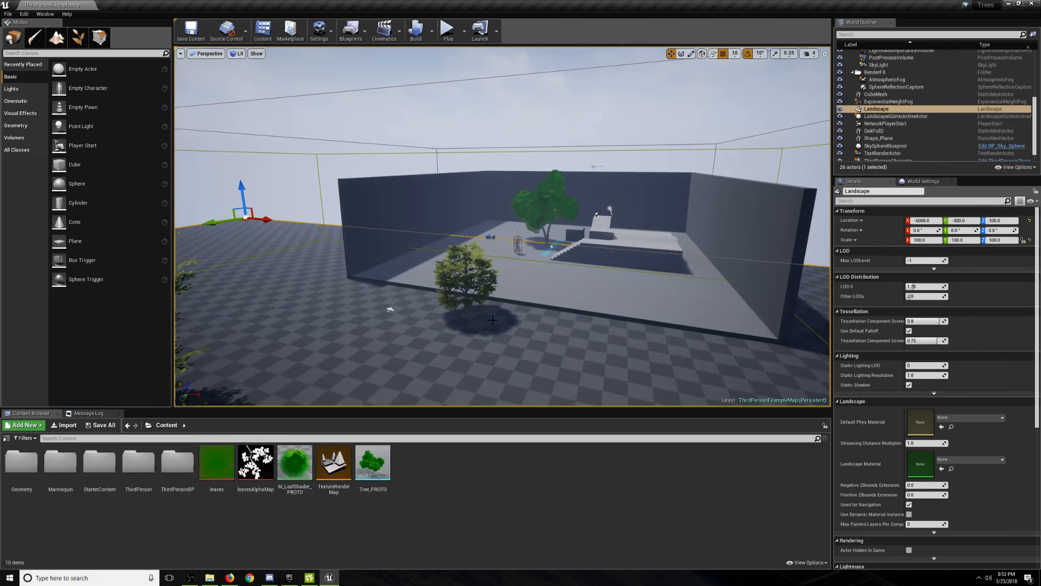
Switch to Tree It and close the Render To Texture window.
{"action": "left_click", "coordinate": [309, 577]}
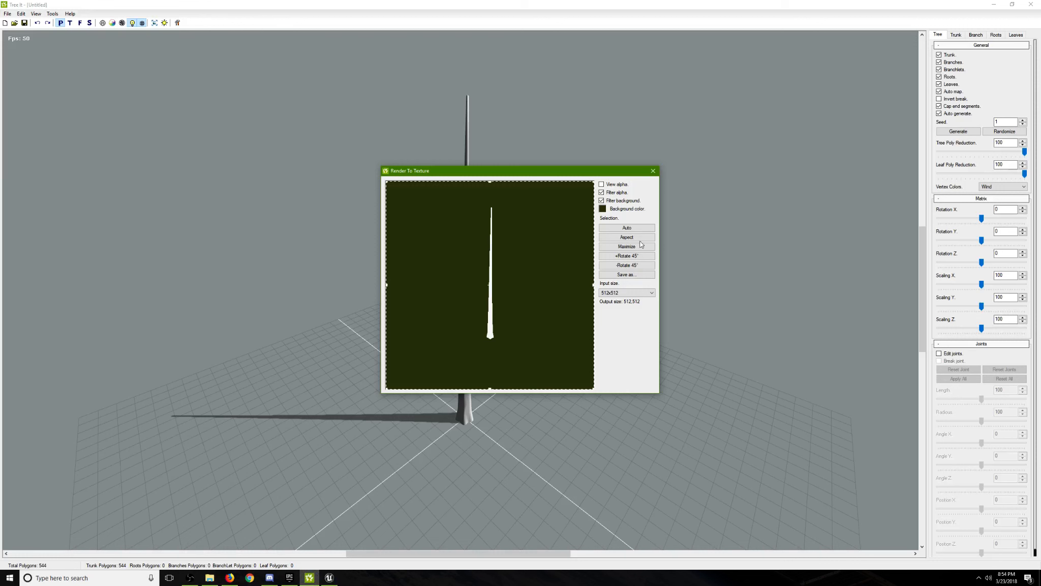
{"action": "left_click", "coordinate": [653, 171]}
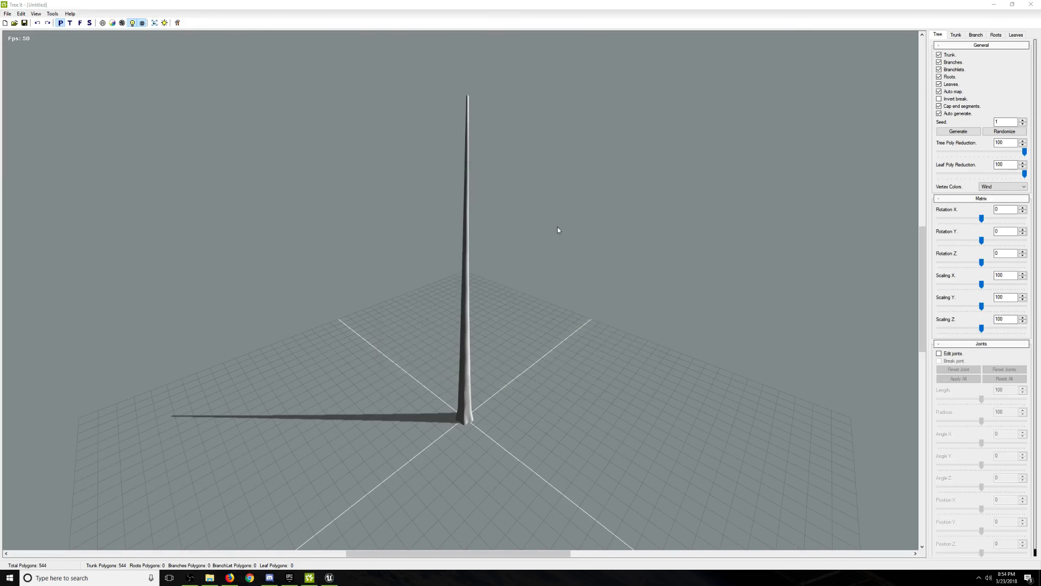
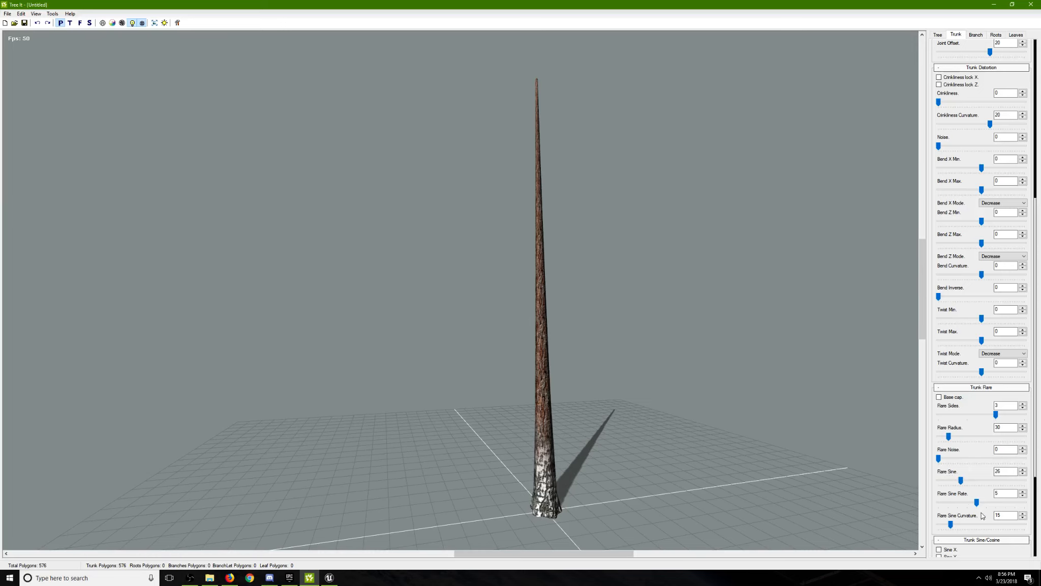
Inspect the textured trunk from several sides, and add branches to it with a Branch Count of 10.
{"action": "left_click_drag", "start_coordinate": [656, 473], "coordinate": [568, 495]}
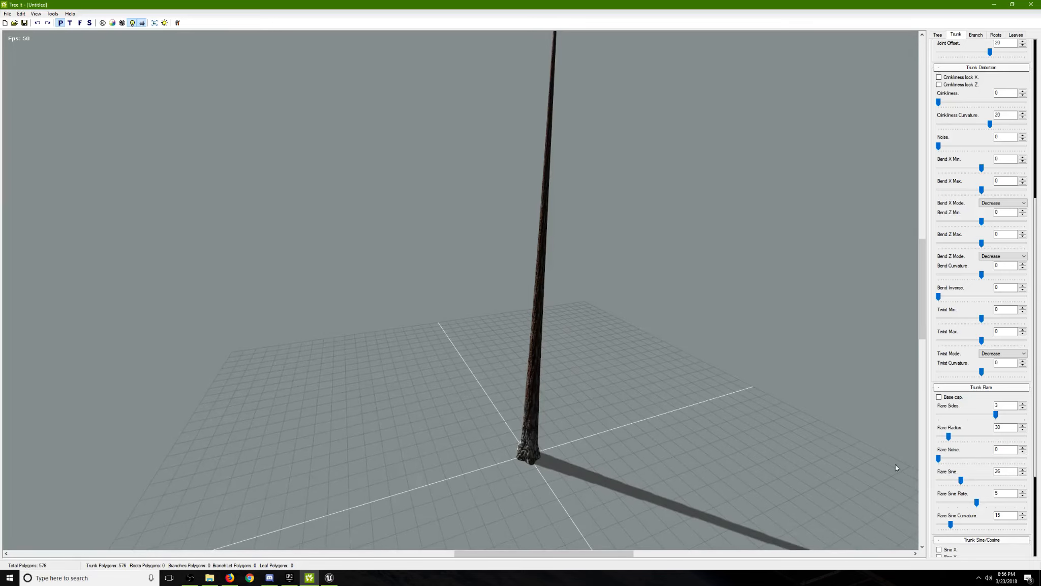
{"action": "scroll", "coordinate": [944, 229], "scroll_direction": "down", "scroll_amount": 1}
{"action": "scroll", "coordinate": [917, 164], "scroll_direction": "up", "scroll_amount": 2}
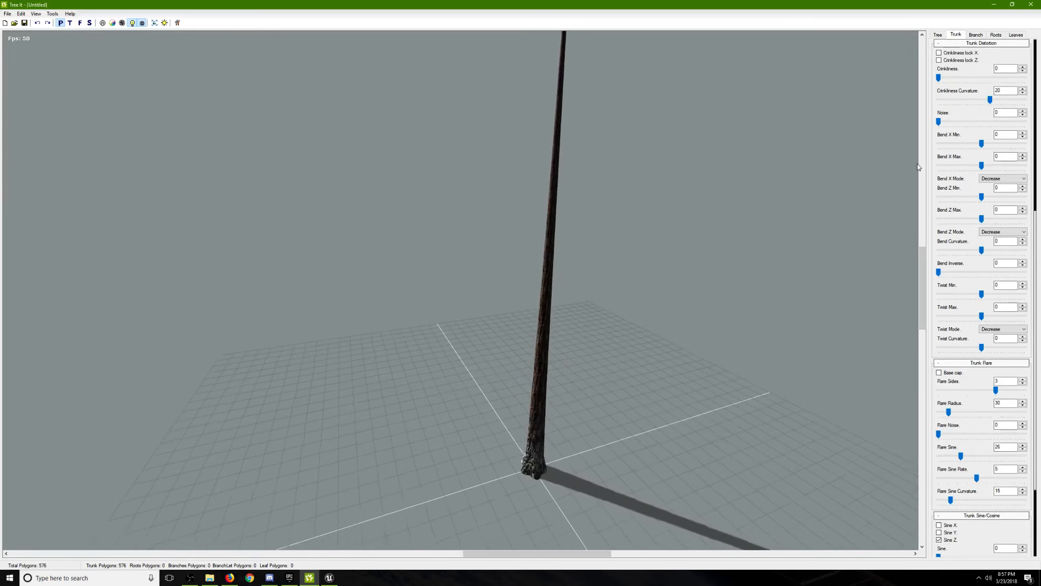
{"action": "scroll", "coordinate": [933, 170], "scroll_direction": "up", "scroll_amount": 10}
{"action": "left_click", "coordinate": [976, 34]}
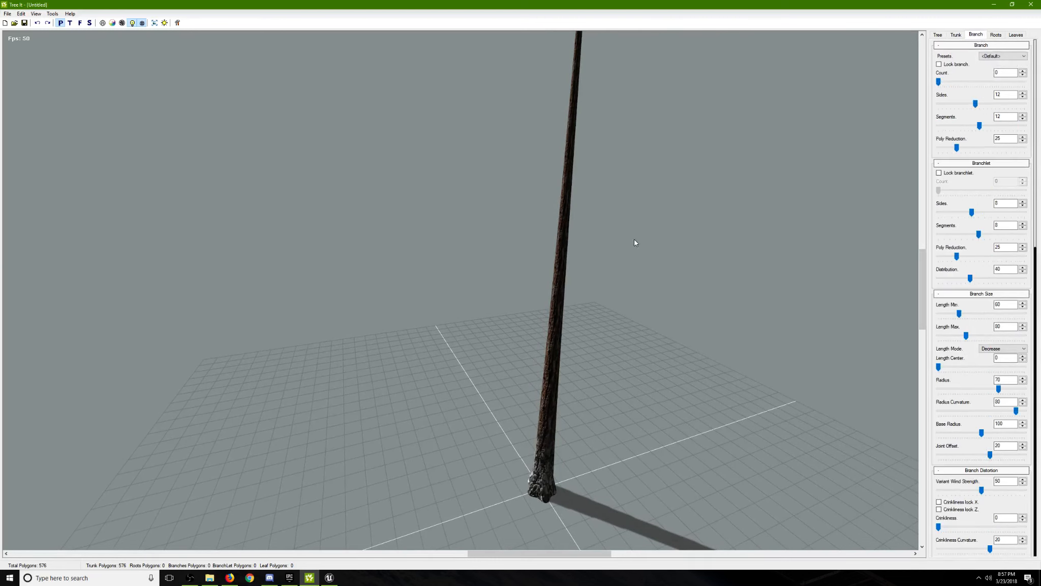
{"action": "left_click_drag", "start_coordinate": [633, 241], "coordinate": [865, 204]}
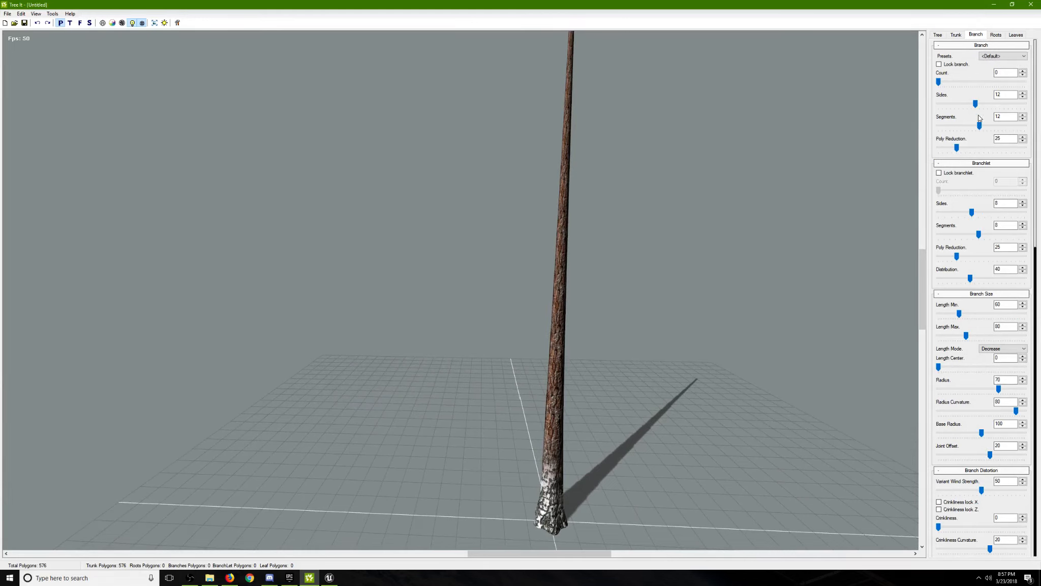
{"action": "left_click_drag", "start_coordinate": [939, 82], "coordinate": [960, 91]}
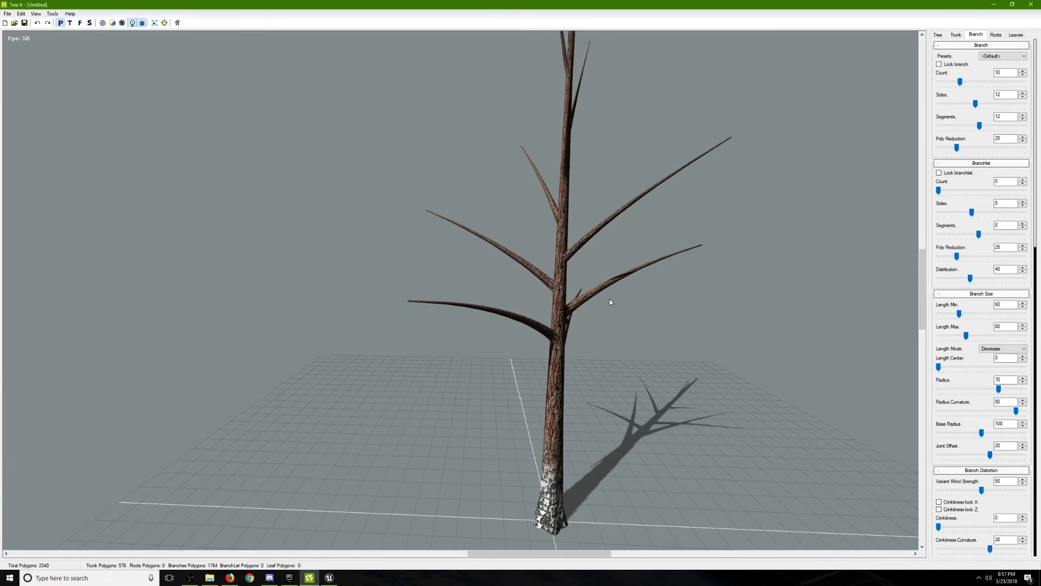
Add branchlets to the branches with a Branchlet Count of 27, and check them from another side.
{"action": "mouse_move", "coordinate": [658, 241]}
{"action": "left_mouse_down"}
{"action": "mouse_move", "coordinate": [725, 269]}
{"action": "mouse_move", "coordinate": [642, 262]}
{"action": "mouse_move", "coordinate": [653, 265]}
{"action": "mouse_move", "coordinate": [704, 265]}
{"action": "mouse_move", "coordinate": [641, 247]}
{"action": "left_mouse_up"}
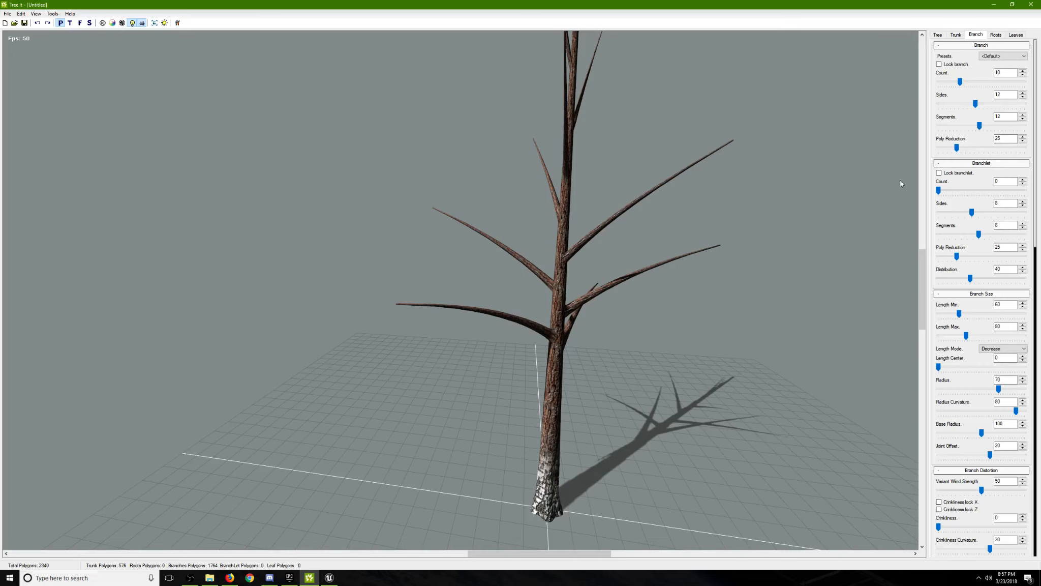
{"action": "left_click_drag", "start_coordinate": [938, 190], "coordinate": [954, 192]}
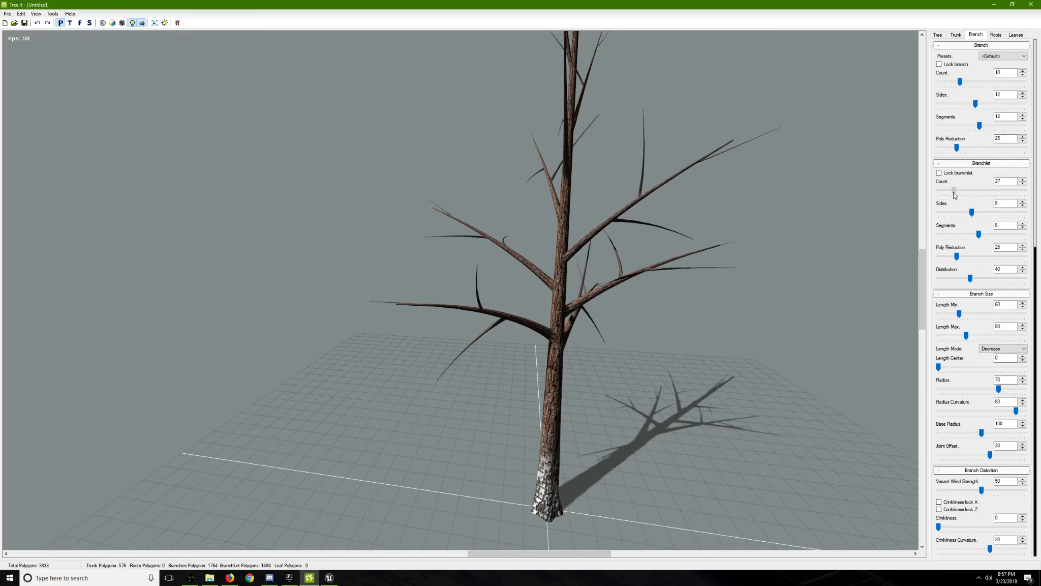
{"action": "left_click_drag", "start_coordinate": [719, 220], "coordinate": [604, 222]}
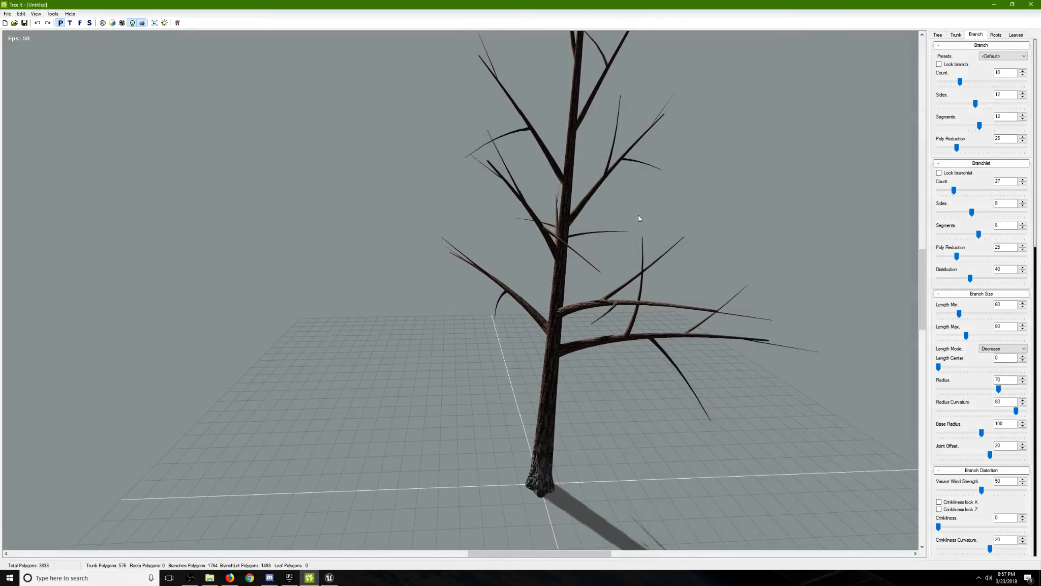
Set the Branchlet Count to 24 and check the tree from another side.
{"action": "mouse_move", "coordinate": [959, 81]}
{"action": "left_mouse_down"}
{"action": "mouse_move", "coordinate": [938, 81]}
{"action": "mouse_move", "coordinate": [959, 81]}
{"action": "left_mouse_up"}
{"action": "left_click_drag", "start_coordinate": [938, 190], "coordinate": [952, 192]}
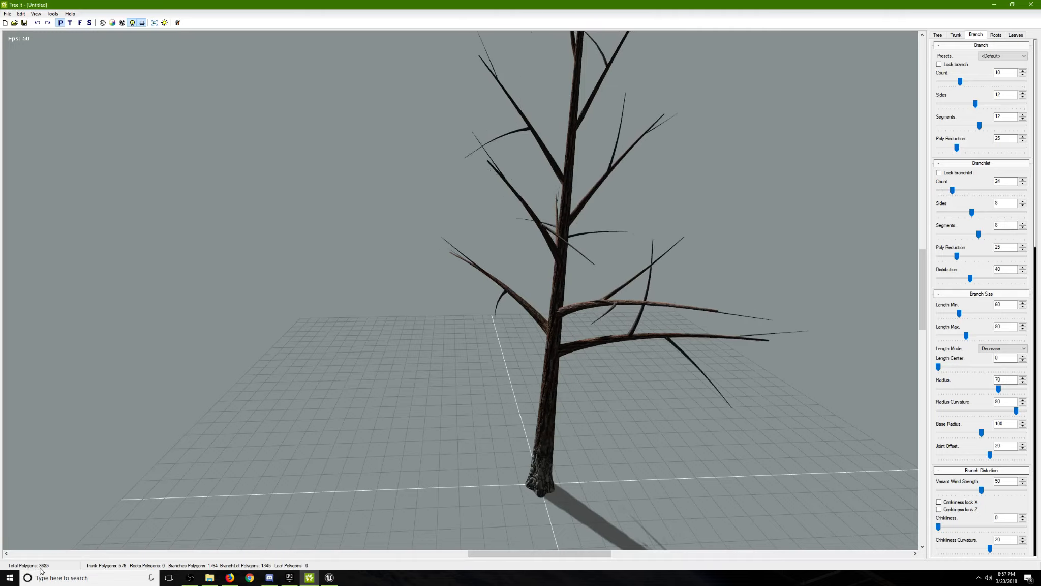
{"action": "left_click_drag", "start_coordinate": [214, 438], "coordinate": [762, 270]}
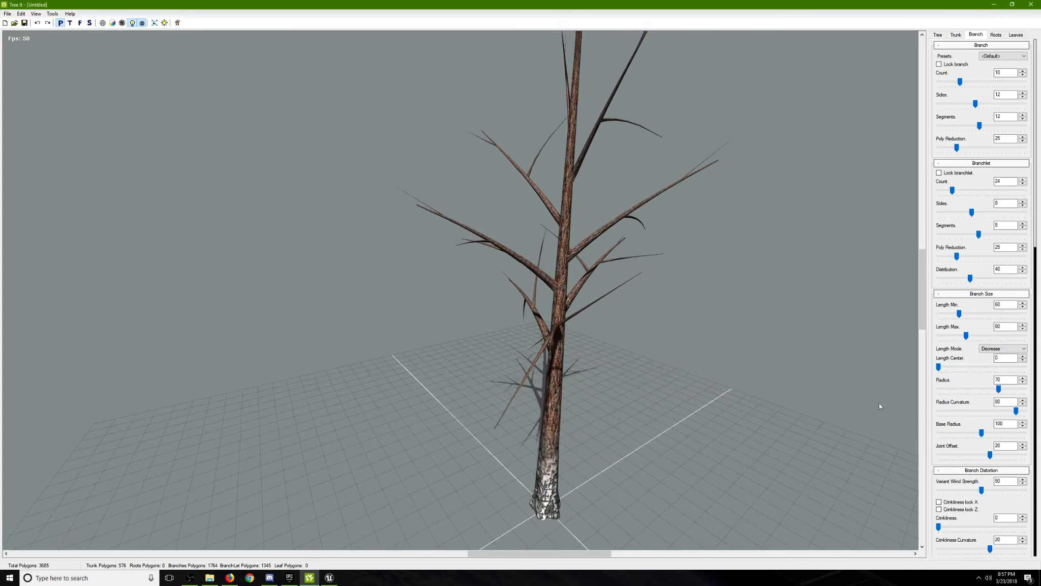
Examine the branch distortion, position and rotation settings and the roots settings, viewing the bare tree from above and from the side.
{"action": "scroll", "coordinate": [981, 421], "scroll_direction": "down", "scroll_amount": 10}
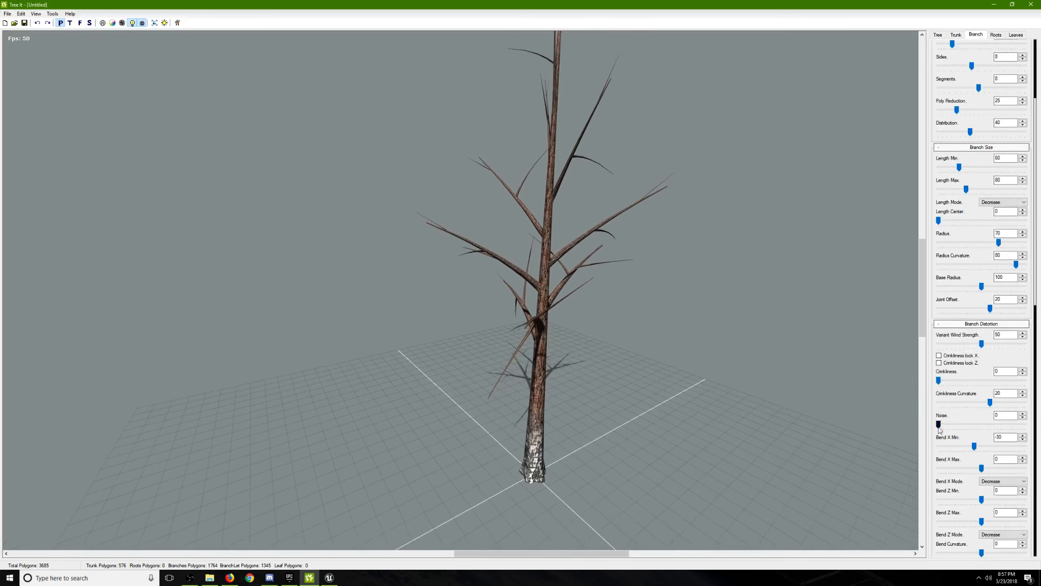
{"action": "scroll", "coordinate": [938, 477], "scroll_direction": "down", "scroll_amount": 4}
{"action": "left_click_drag", "start_coordinate": [668, 367], "coordinate": [519, 349]}
{"action": "left_click_drag", "start_coordinate": [707, 234], "coordinate": [645, 299]}
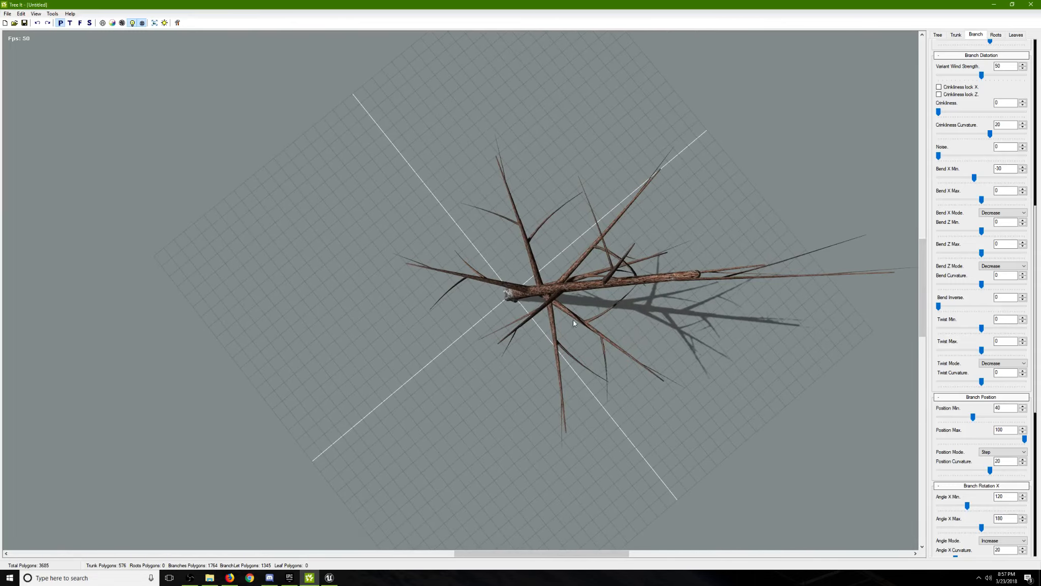
{"action": "left_click_drag", "start_coordinate": [574, 322], "coordinate": [619, 196]}
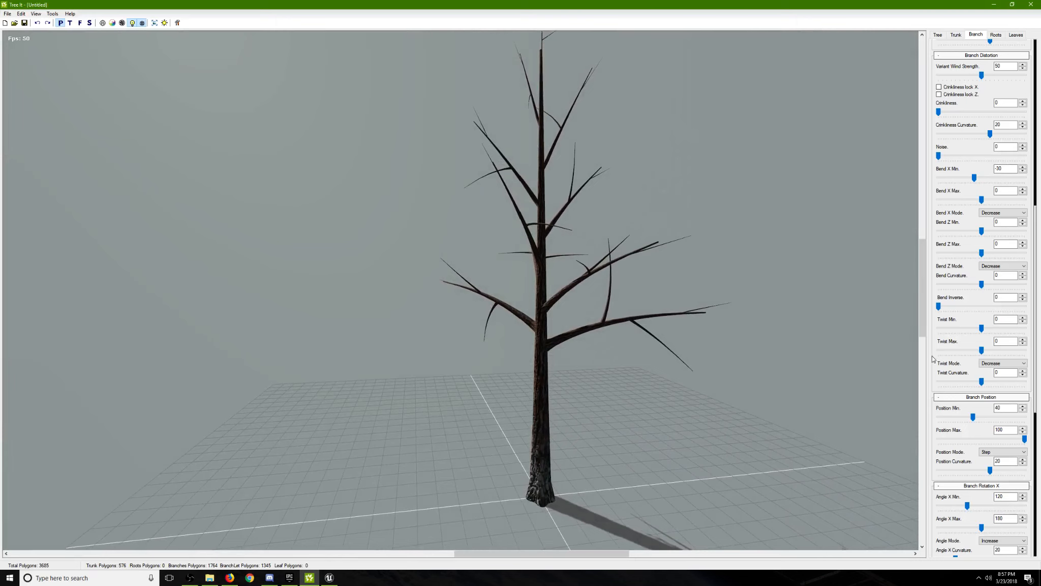
{"action": "scroll", "coordinate": [933, 358], "scroll_direction": "down", "scroll_amount": 10}
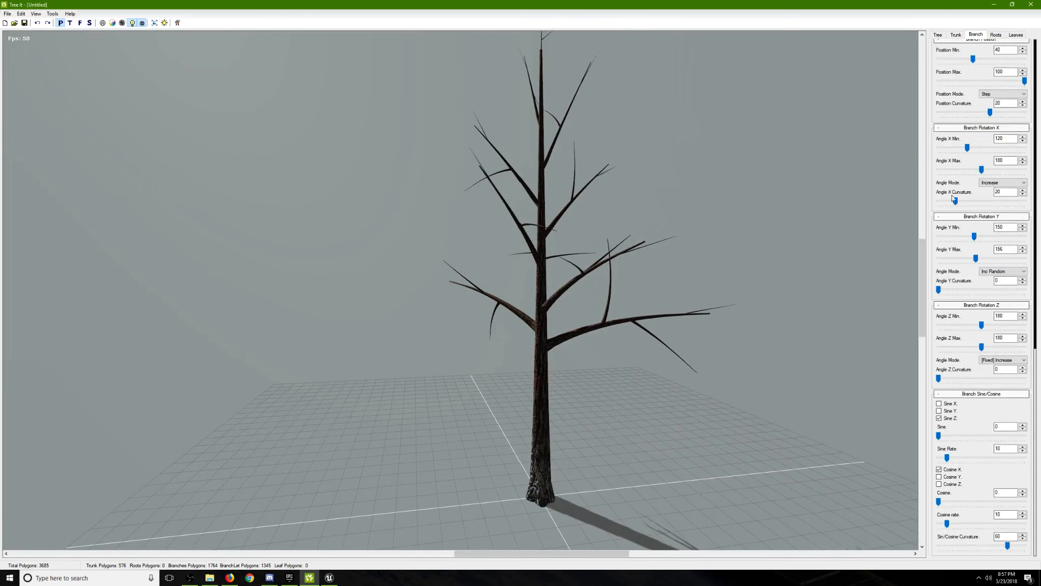
{"action": "left_click", "coordinate": [997, 37]}
{"action": "left_click_drag", "start_coordinate": [727, 257], "coordinate": [705, 260]}
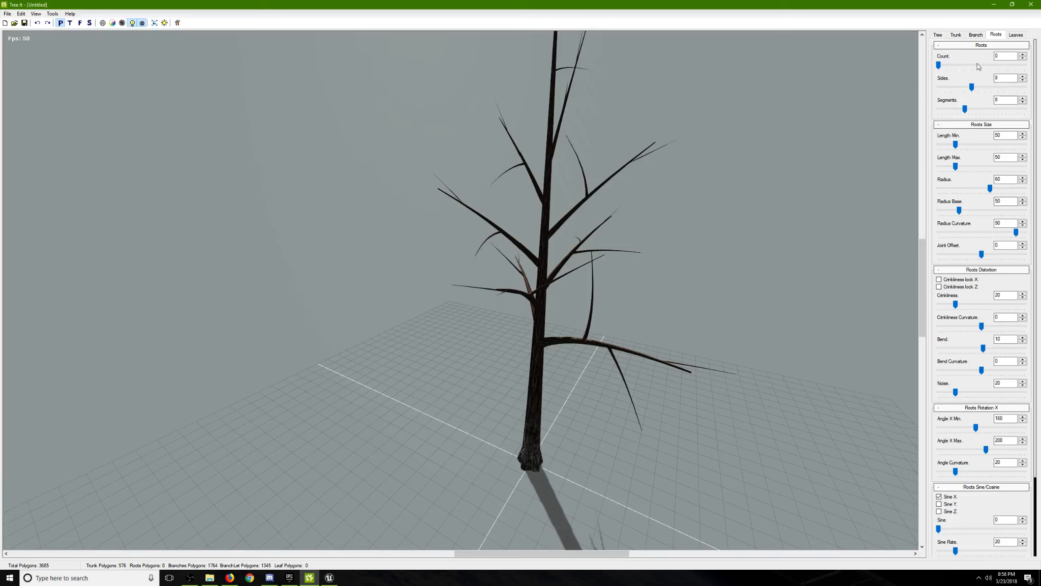
Assign the built-in leaf02.dds base texture to the empty leaf layer.
{"action": "left_click", "coordinate": [1015, 34]}
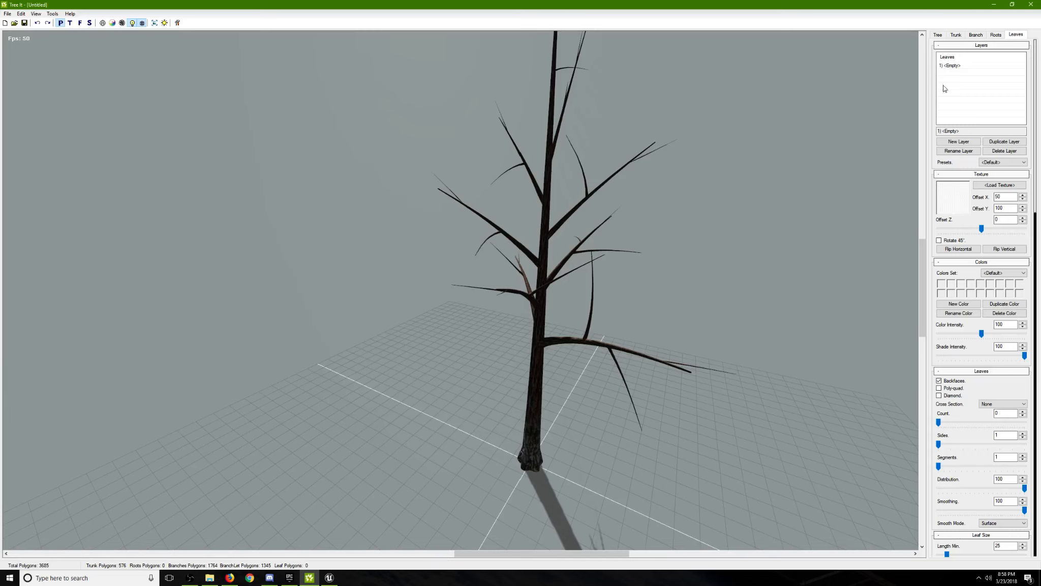
{"action": "left_click", "coordinate": [954, 67]}
{"action": "left_click", "coordinate": [987, 186]}
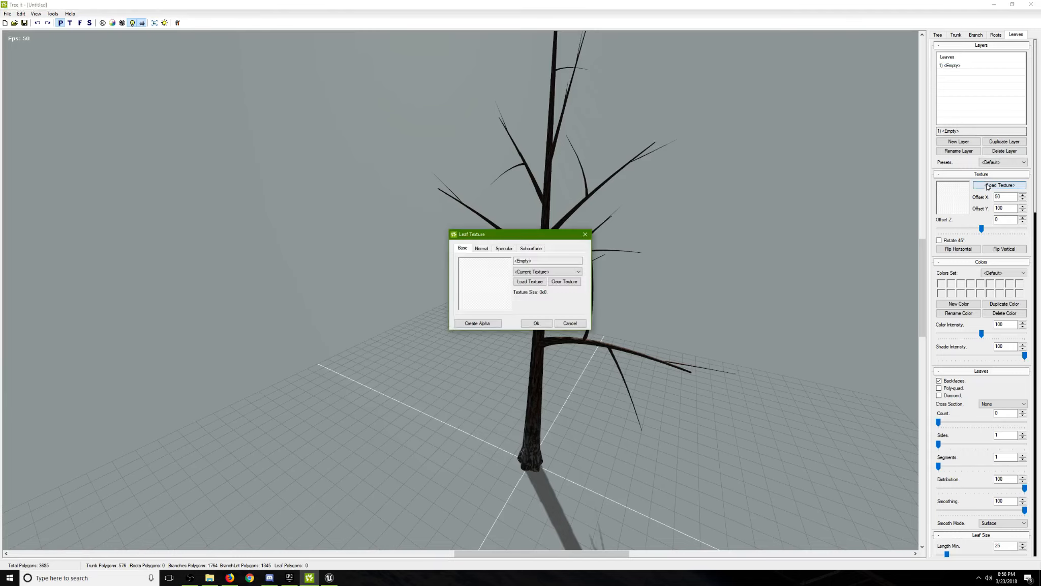
{"action": "left_click", "coordinate": [546, 272]}
{"action": "left_click", "coordinate": [526, 285]}
{"action": "left_click", "coordinate": [546, 271]}
{"action": "left_click", "coordinate": [529, 289]}
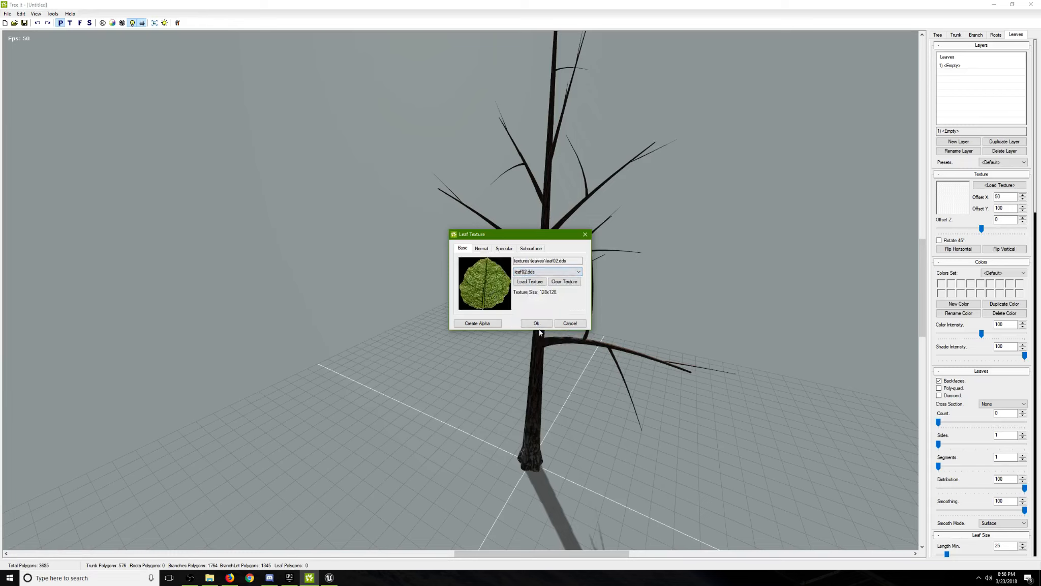
{"action": "left_click", "coordinate": [538, 323]}
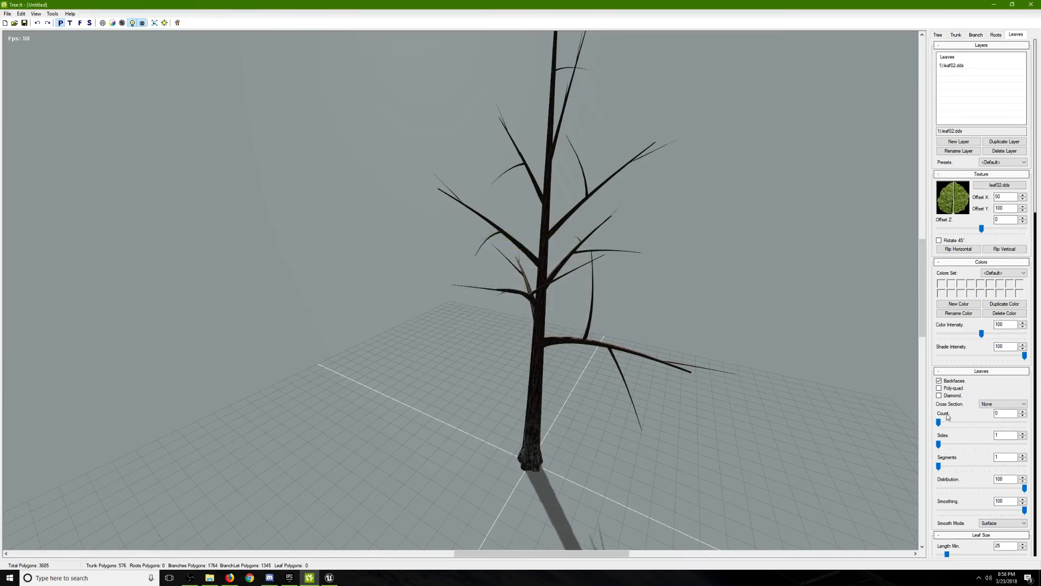
Add leaves to the tree with a leaf Count of 50 and check them from several sides.
{"action": "left_click_drag", "start_coordinate": [938, 422], "coordinate": [955, 422]}
{"action": "left_click_drag", "start_coordinate": [758, 290], "coordinate": [550, 279]}
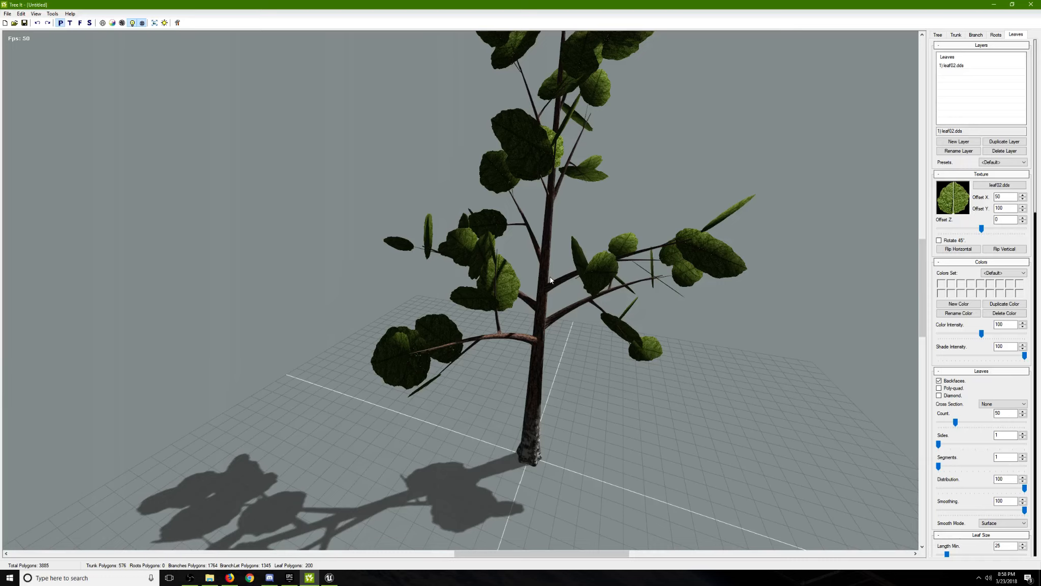
{"action": "left_click_drag", "start_coordinate": [561, 283], "coordinate": [449, 146]}
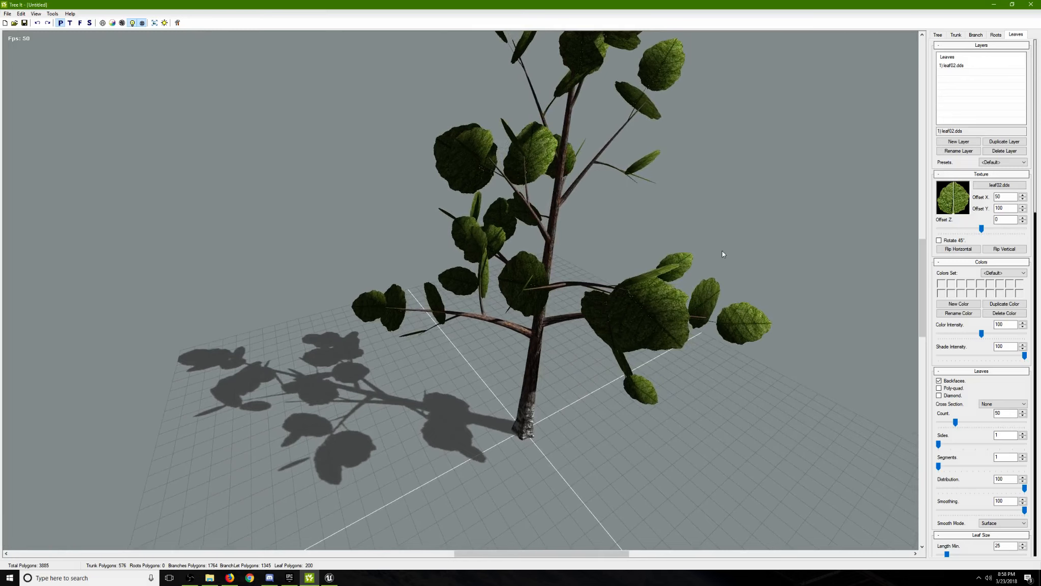
Load the oak leaf image from the sample Trees\oak folder as the leaf layer's base texture.
{"action": "left_click", "coordinate": [998, 185]}
{"action": "left_click", "coordinate": [546, 272]}
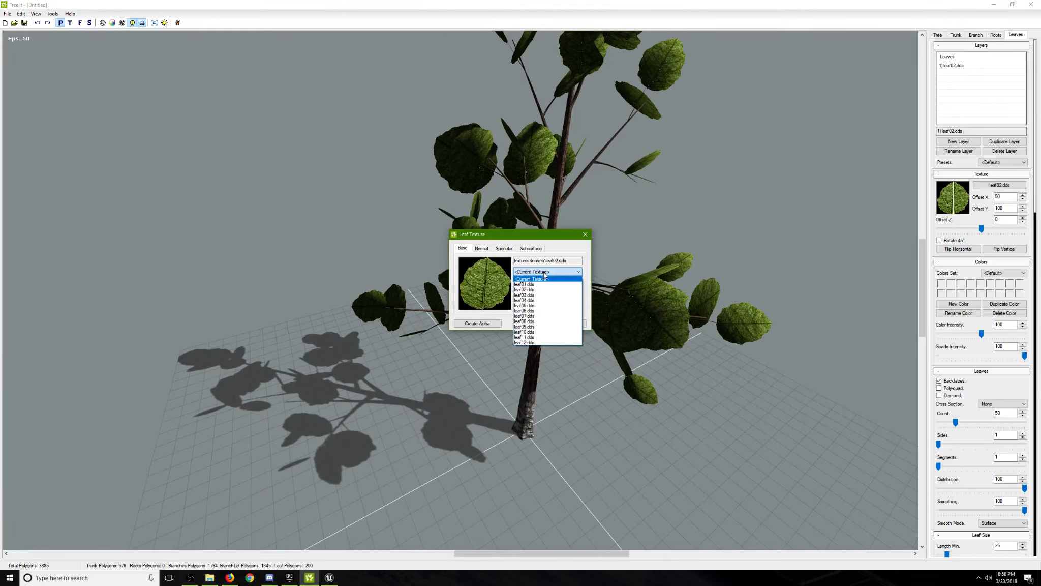
{"action": "left_click", "coordinate": [558, 250]}
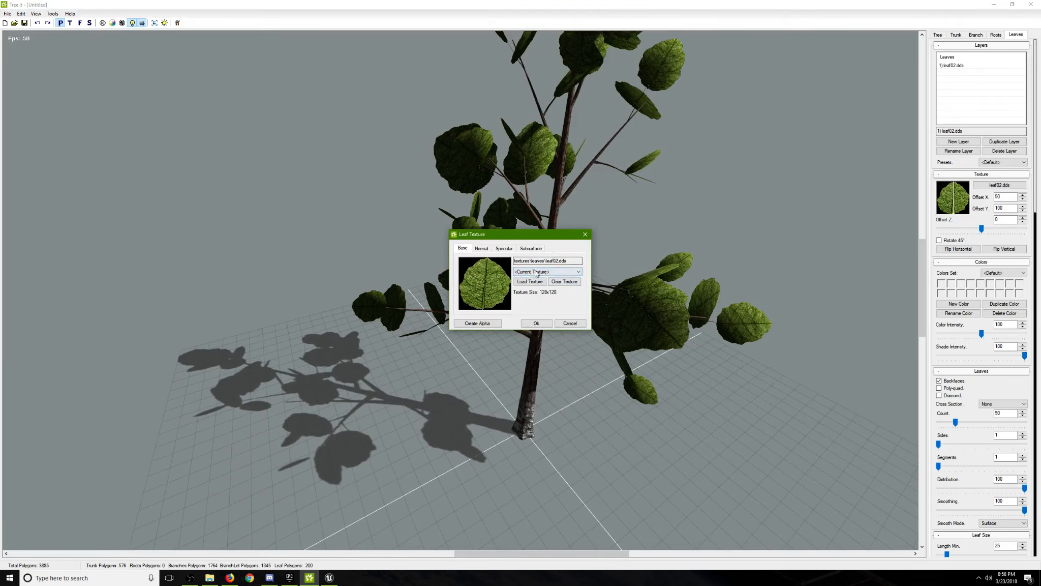
{"action": "left_click", "coordinate": [520, 283]}
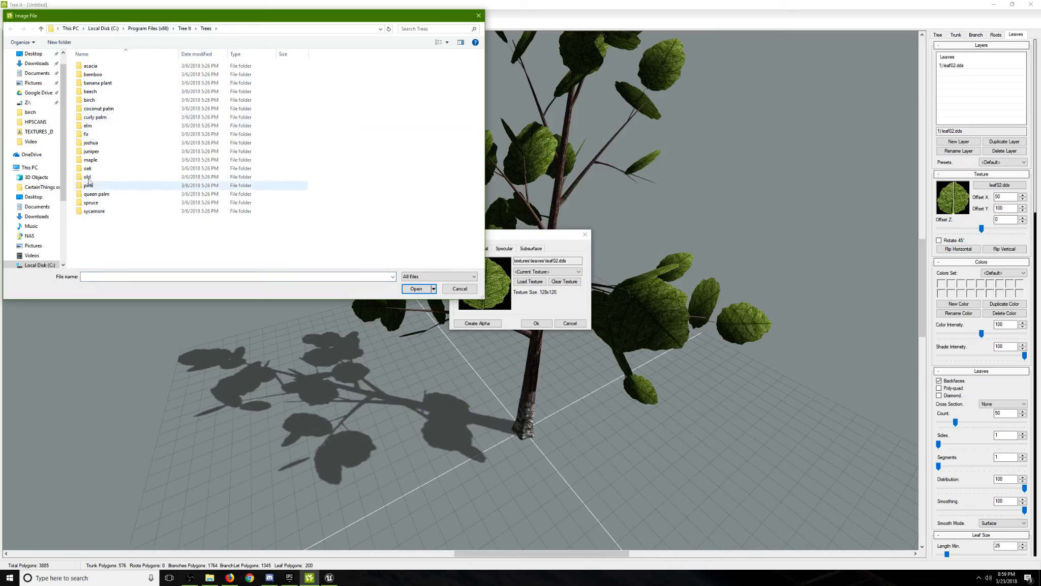
{"action": "double_click", "coordinate": [88, 171]}
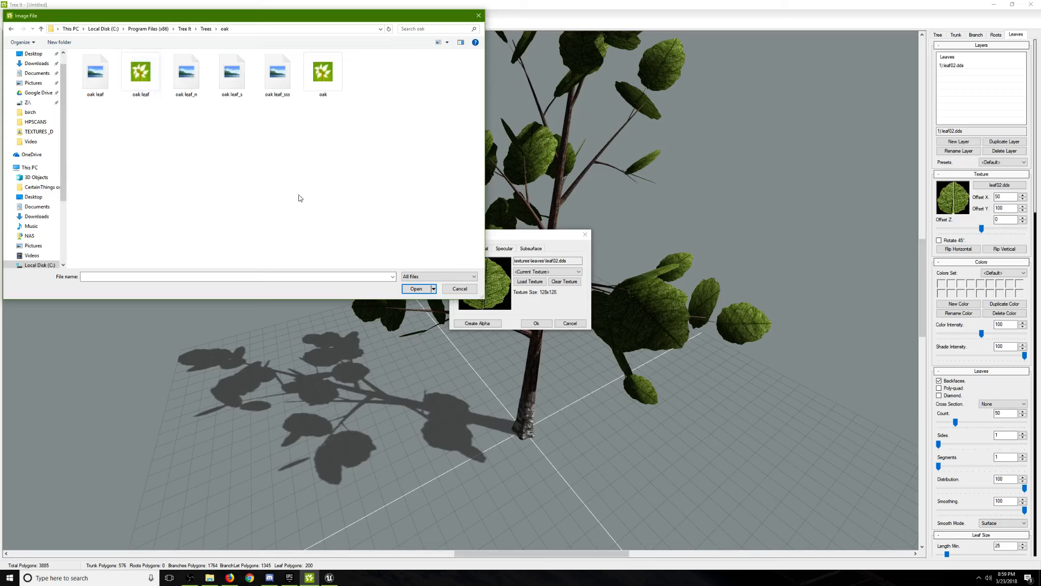
{"action": "left_click", "coordinate": [95, 76]}
{"action": "left_click", "coordinate": [186, 76]}
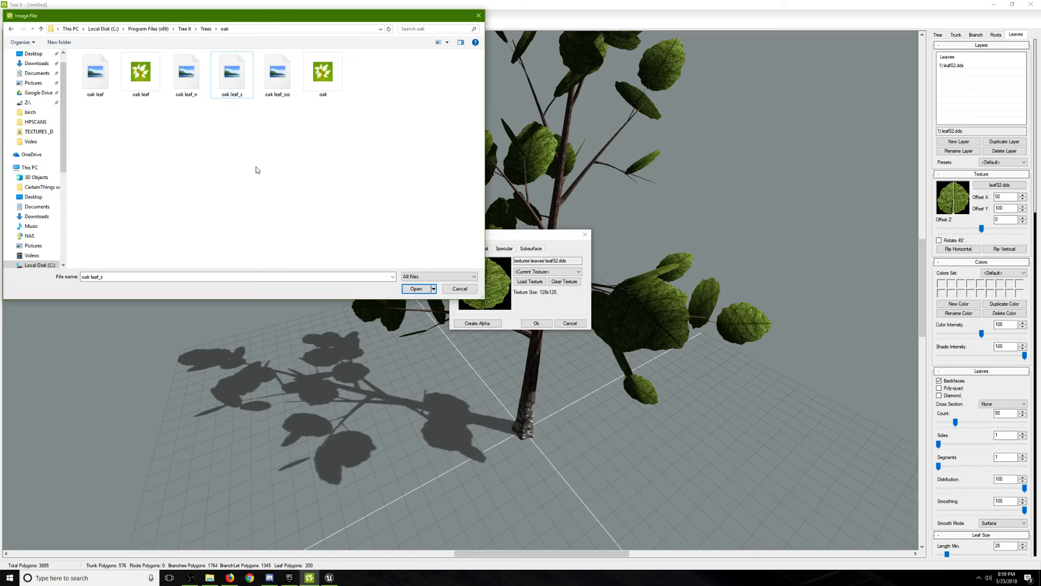
{"action": "left_click", "coordinate": [278, 91]}
{"action": "left_click", "coordinate": [84, 82]}
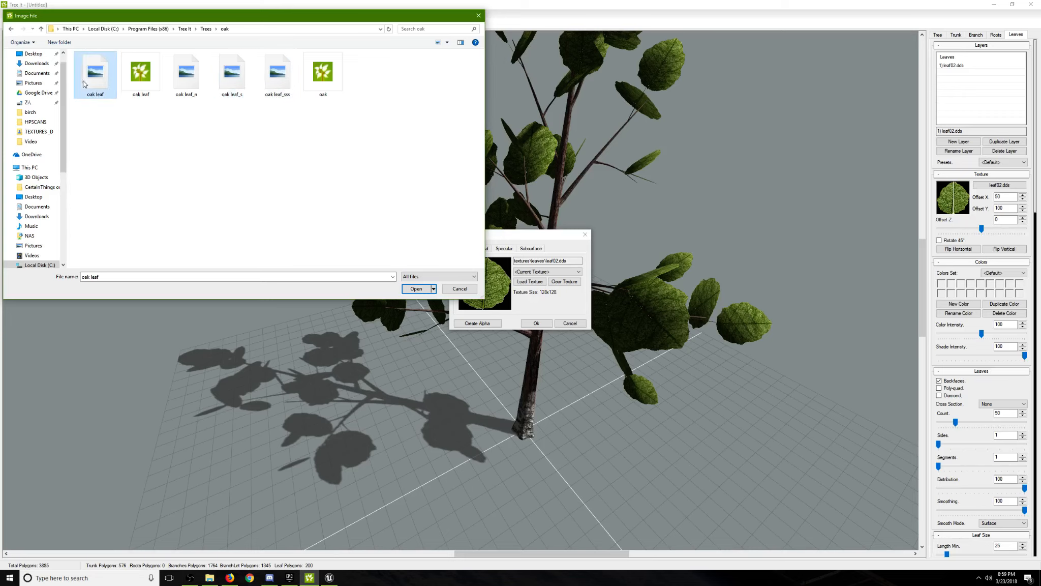
{"action": "left_click", "coordinate": [415, 289]}
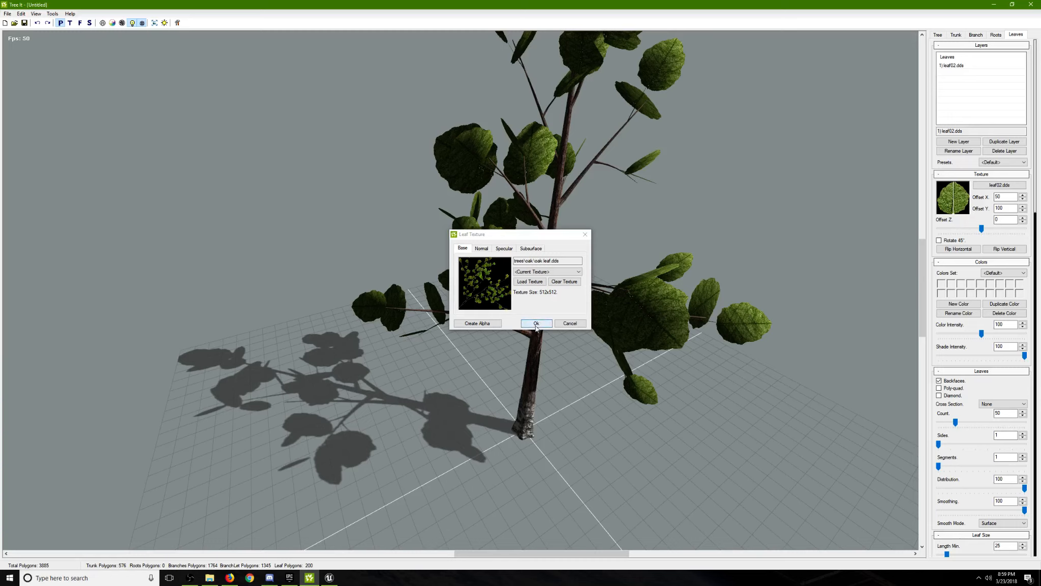
Check the leaf layer's Normal texture slot, apply the oak leaf texture, and inspect the foliage from several sides.
{"action": "left_click", "coordinate": [483, 251]}
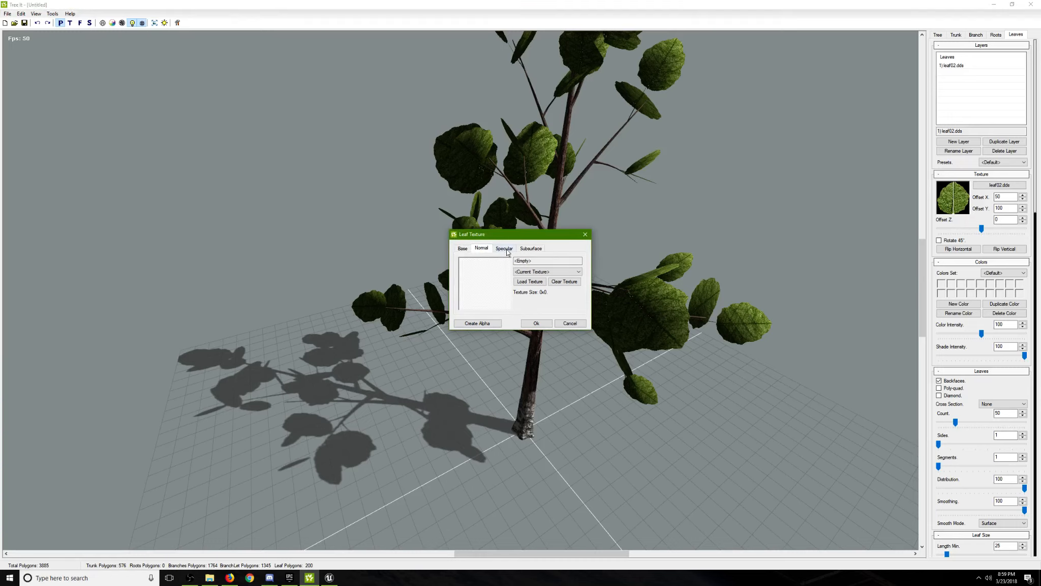
{"action": "left_click", "coordinate": [462, 248]}
{"action": "left_click", "coordinate": [536, 322]}
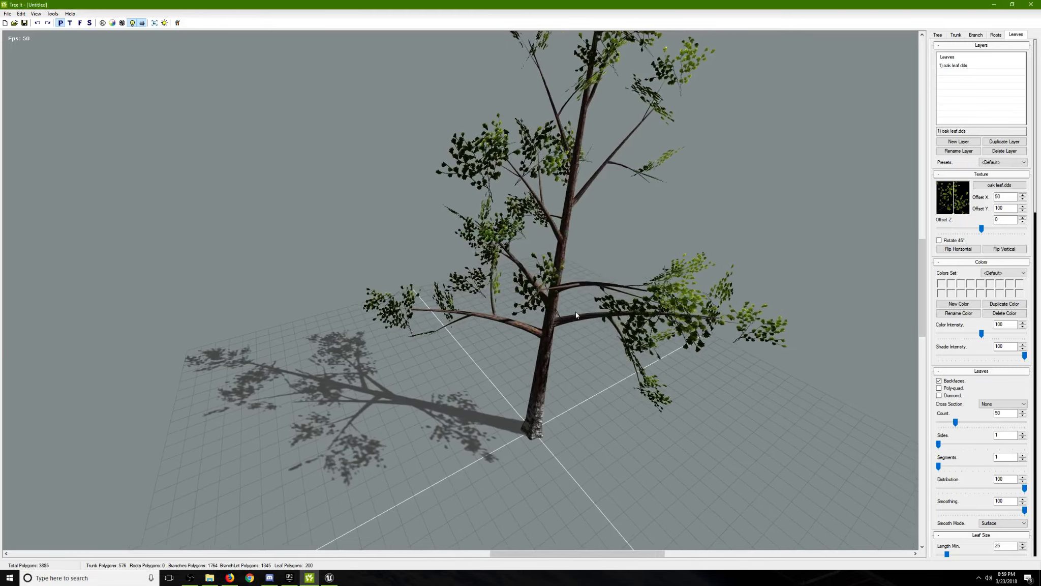
{"action": "left_click_drag", "start_coordinate": [576, 315], "coordinate": [373, 268]}
{"action": "left_click_drag", "start_coordinate": [581, 259], "coordinate": [553, 128]}
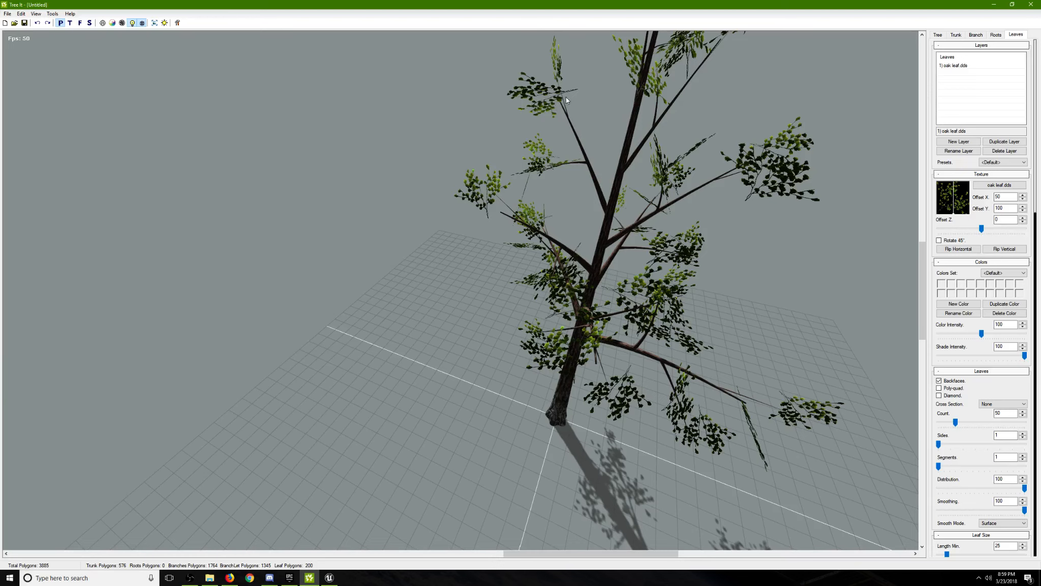
{"action": "left_click_drag", "start_coordinate": [586, 161], "coordinate": [567, 93]}
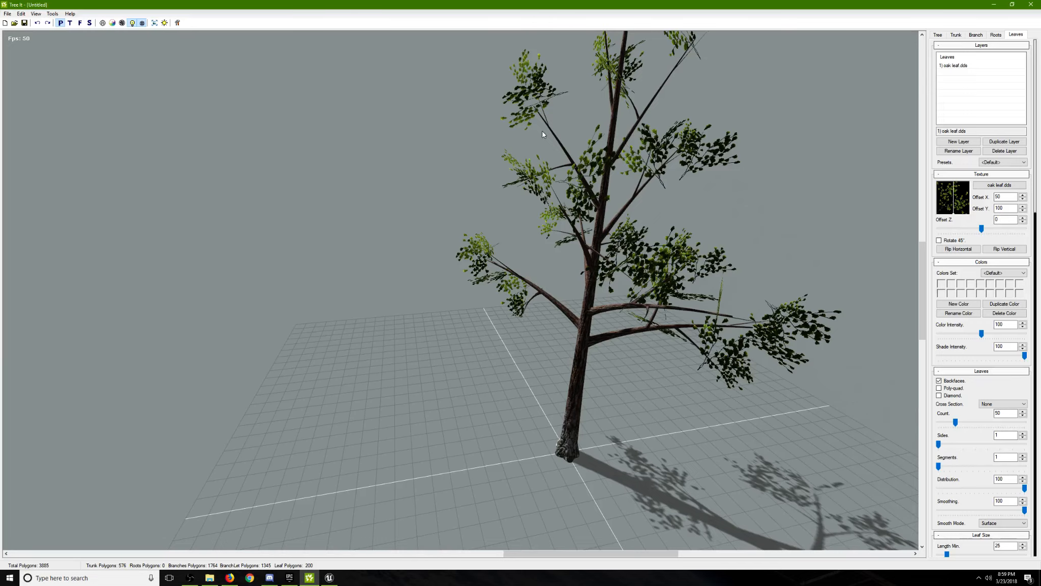
{"action": "left_click_drag", "start_coordinate": [692, 364], "coordinate": [771, 295]}
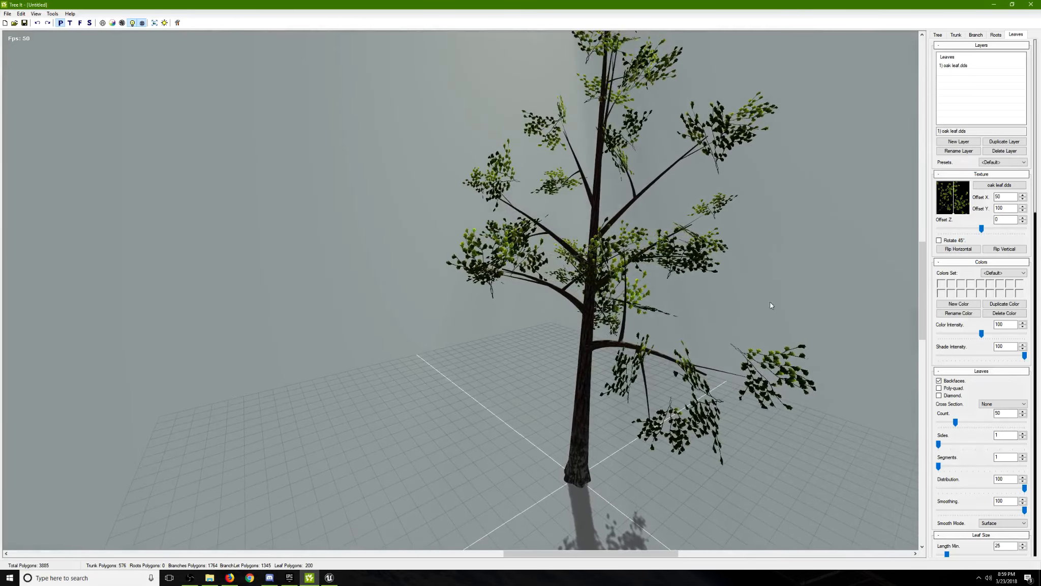
Open the sample oak tree file from the Trees\oak folder and view it from another side.
{"action": "left_click", "coordinate": [8, 14]}
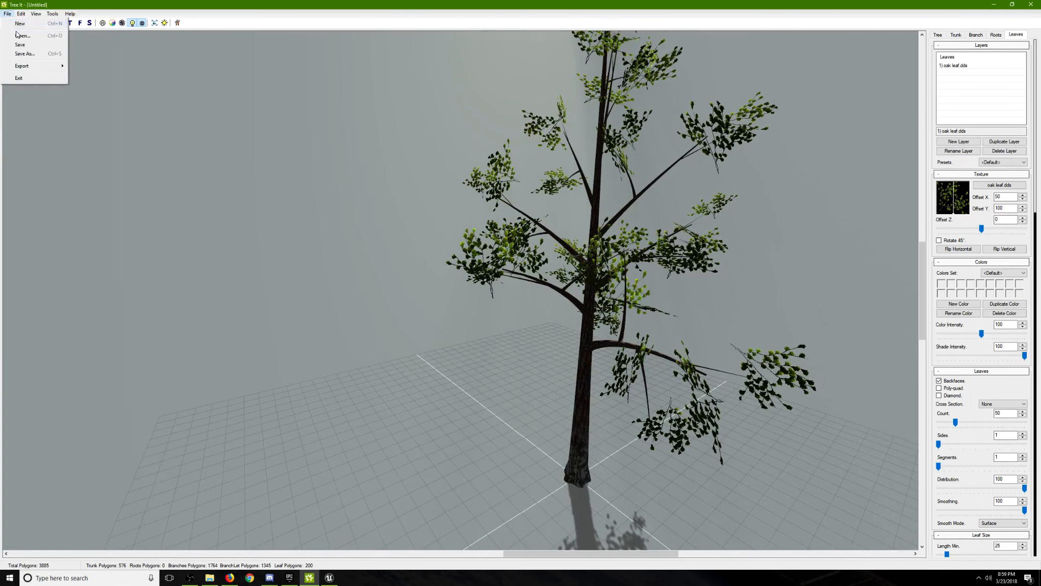
{"action": "left_click", "coordinate": [22, 36]}
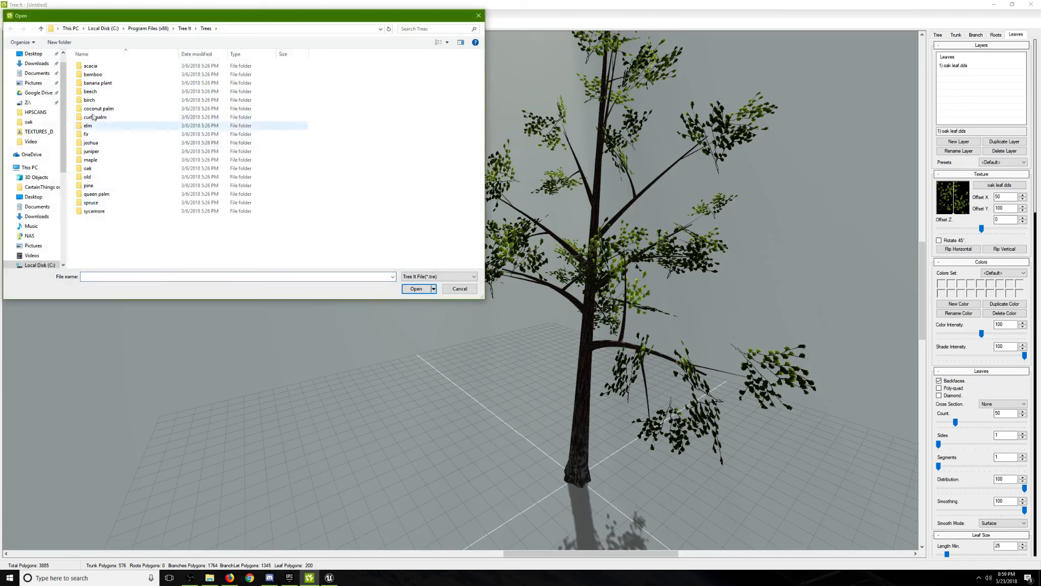
{"action": "double_click", "coordinate": [92, 169]}
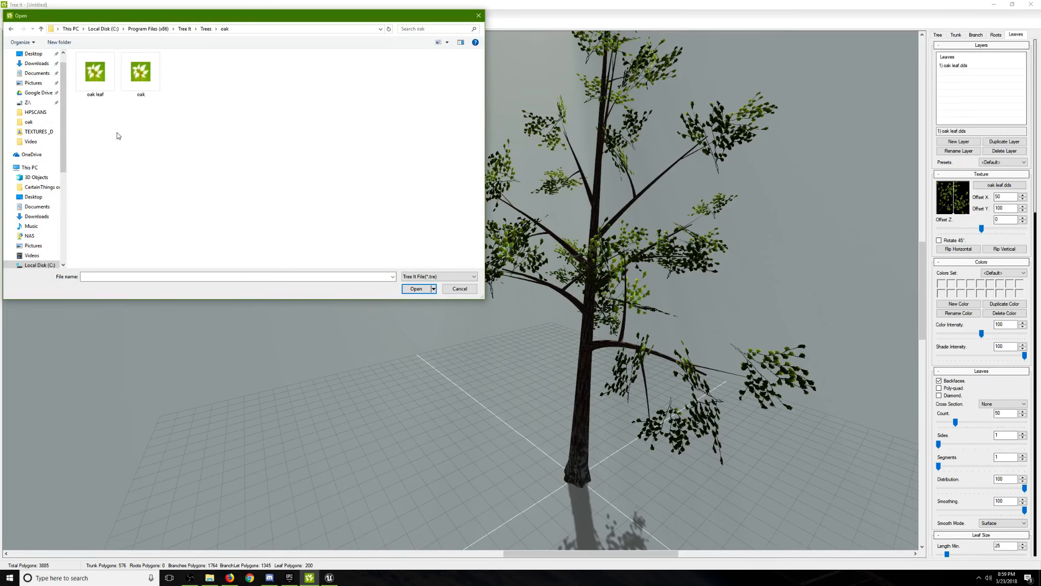
{"action": "left_click", "coordinate": [146, 82]}
{"action": "left_click", "coordinate": [417, 288]}
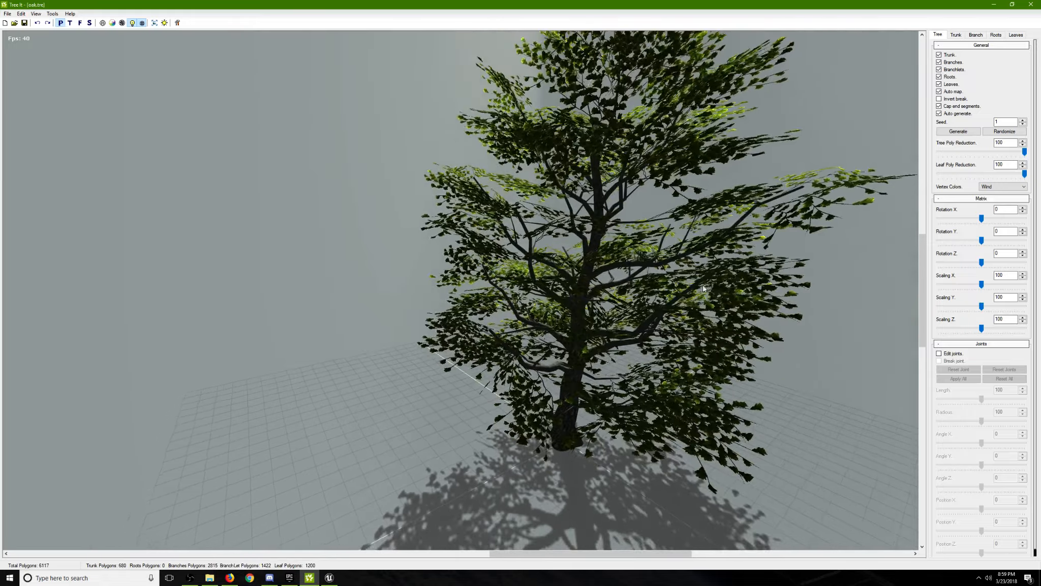
{"action": "left_click_drag", "start_coordinate": [703, 288], "coordinate": [406, 259]}
Set the branchlet Distribution of the sample oak to 60.
{"action": "left_click", "coordinate": [976, 35]}
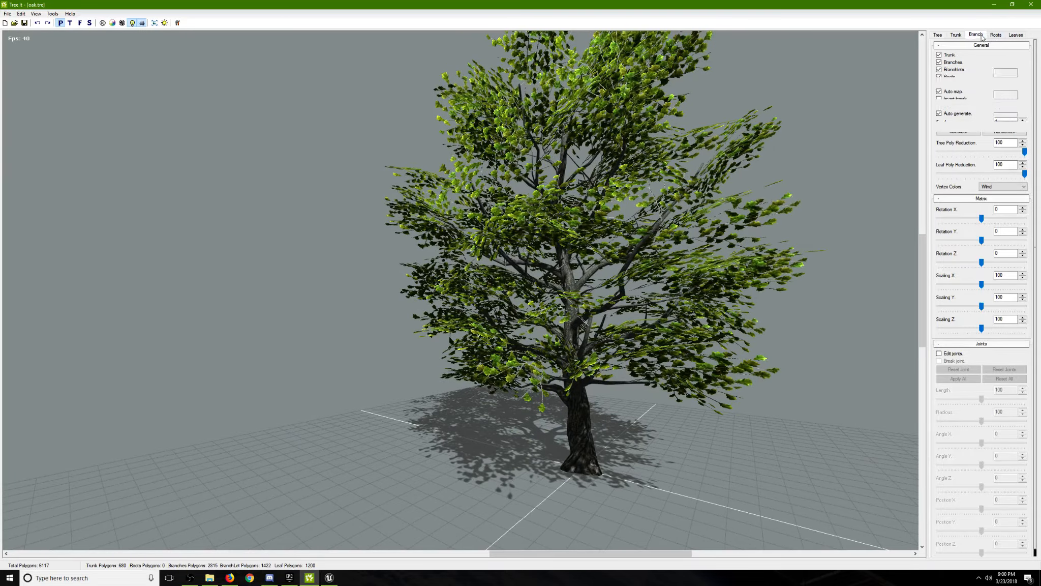
{"action": "left_click_drag", "start_coordinate": [669, 392], "coordinate": [606, 398]}
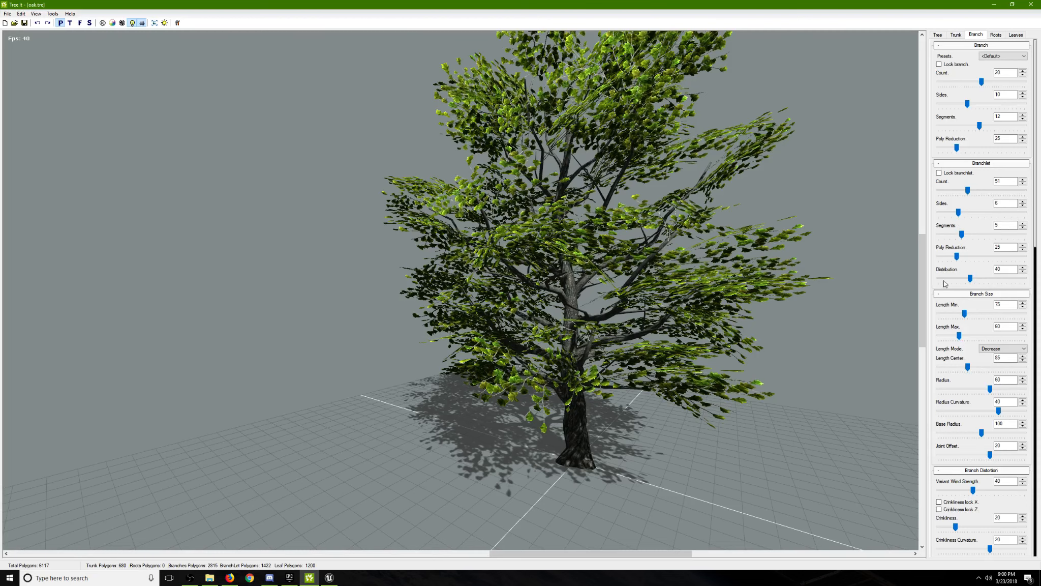
{"action": "left_click_drag", "start_coordinate": [922, 288], "coordinate": [922, 278]}
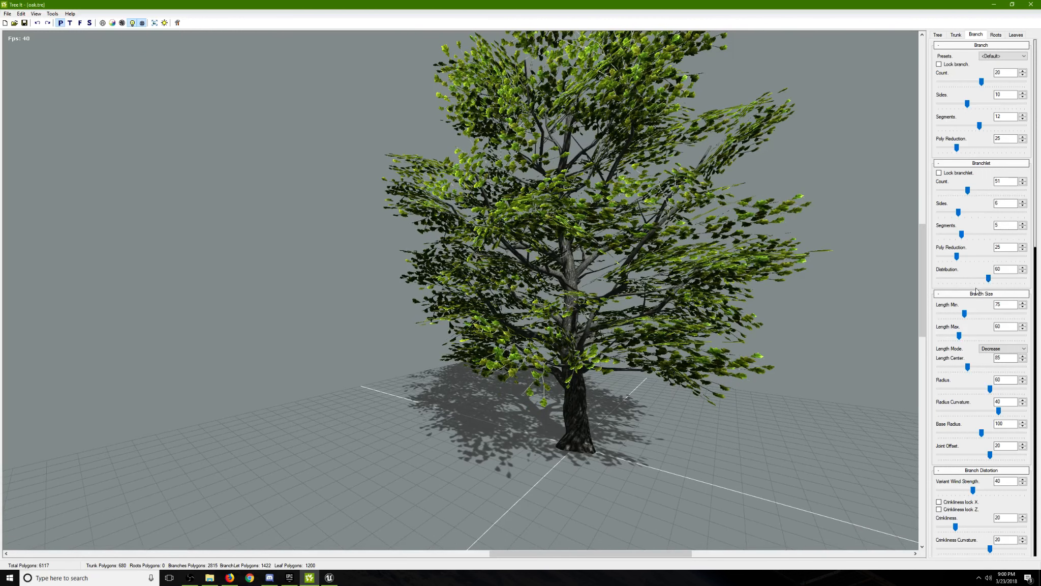
Randomize the oak's seed four times to generate a new variation, and view the tree from another side.
{"action": "left_click", "coordinate": [937, 35]}
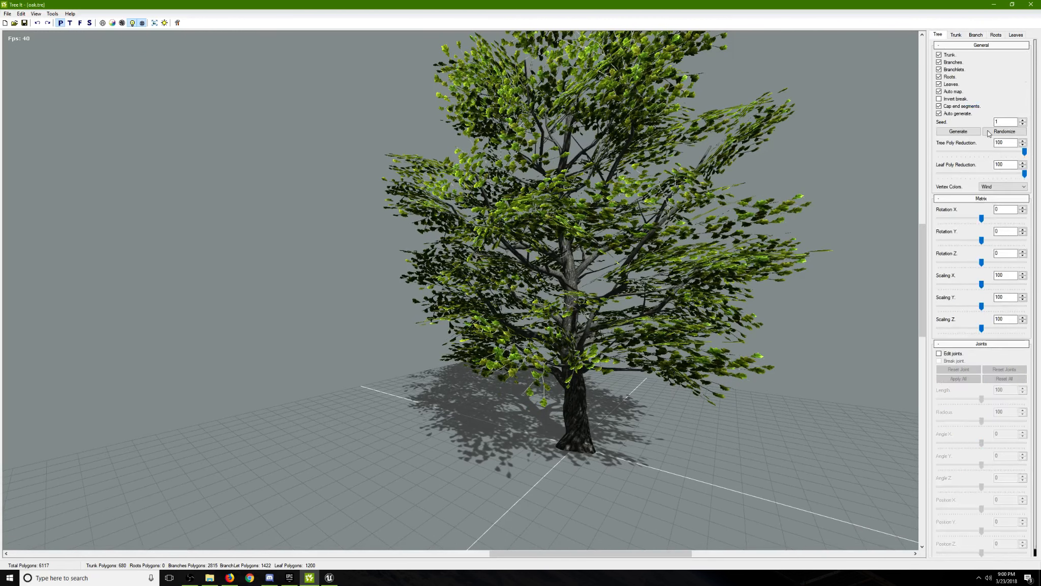
{"action": "left_click", "coordinate": [1001, 132]}
{"action": "left_click", "coordinate": [1001, 133]}
{"action": "left_click", "coordinate": [1001, 132]}
{"action": "left_click", "coordinate": [1001, 132]}
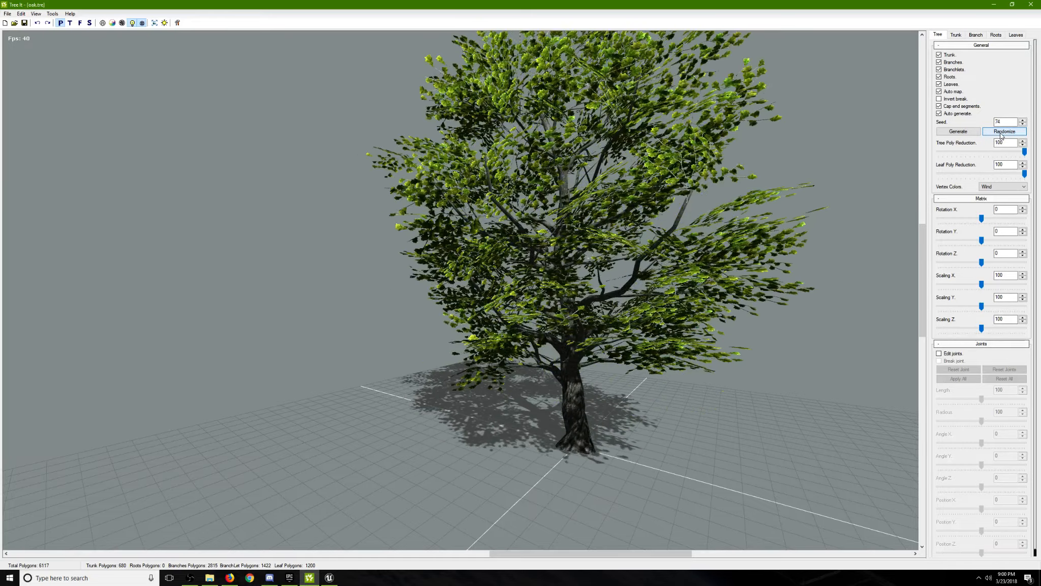
{"action": "left_click_drag", "start_coordinate": [778, 239], "coordinate": [498, 298]}
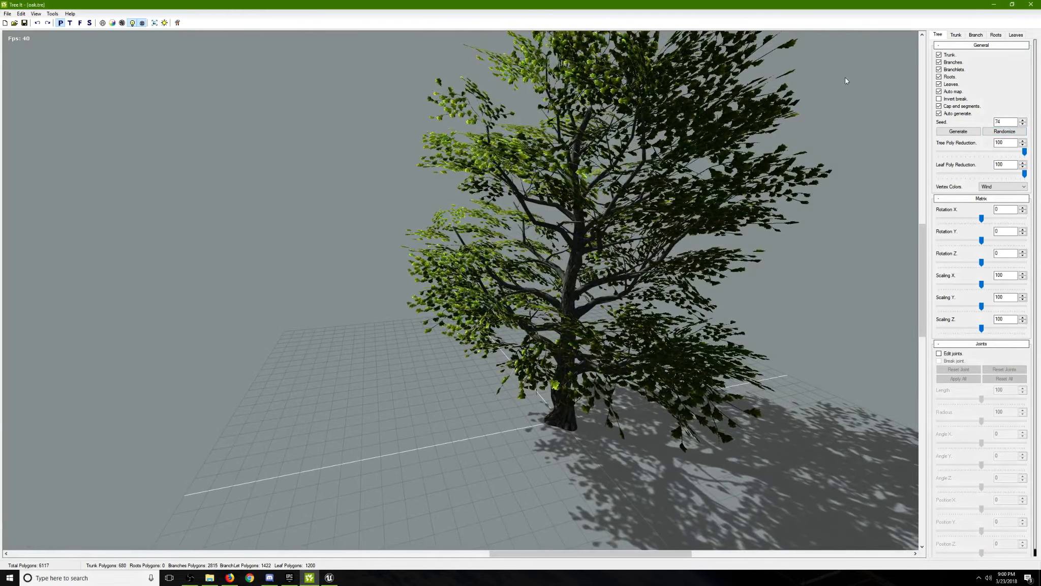
Examine the first oak leaf layer's texture, color, size and distortion settings, and view the tree from several sides.
{"action": "left_click", "coordinate": [977, 35]}
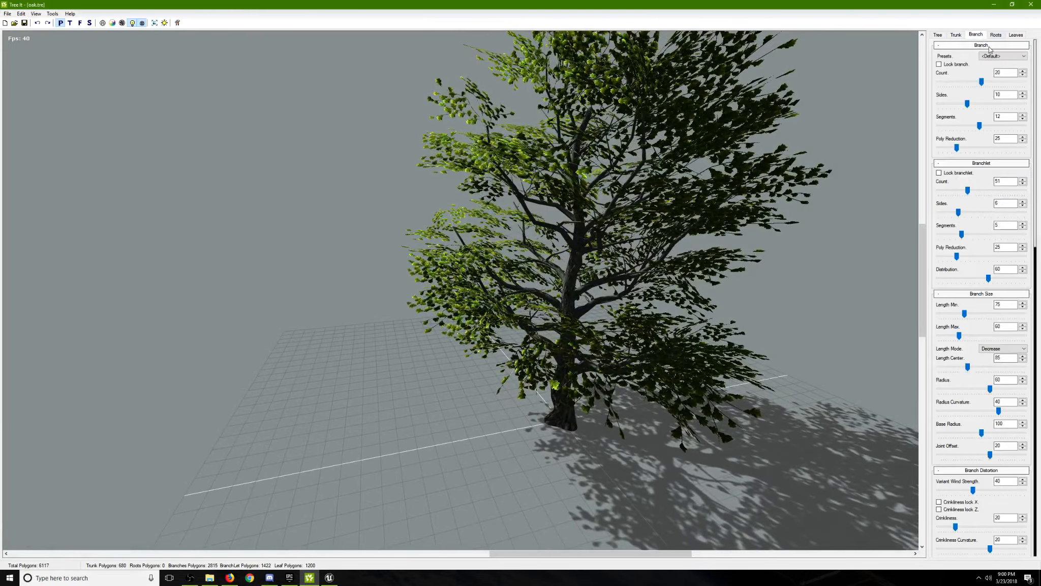
{"action": "left_click", "coordinate": [1013, 35]}
{"action": "left_click_drag", "start_coordinate": [635, 183], "coordinate": [752, 213]}
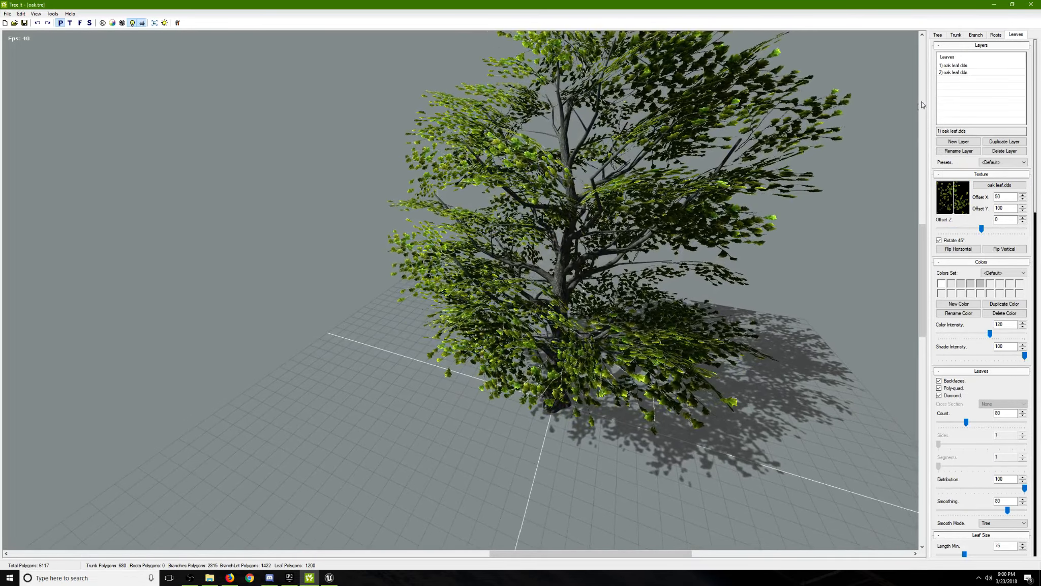
{"action": "left_click", "coordinate": [954, 72]}
{"action": "left_click", "coordinate": [956, 66]}
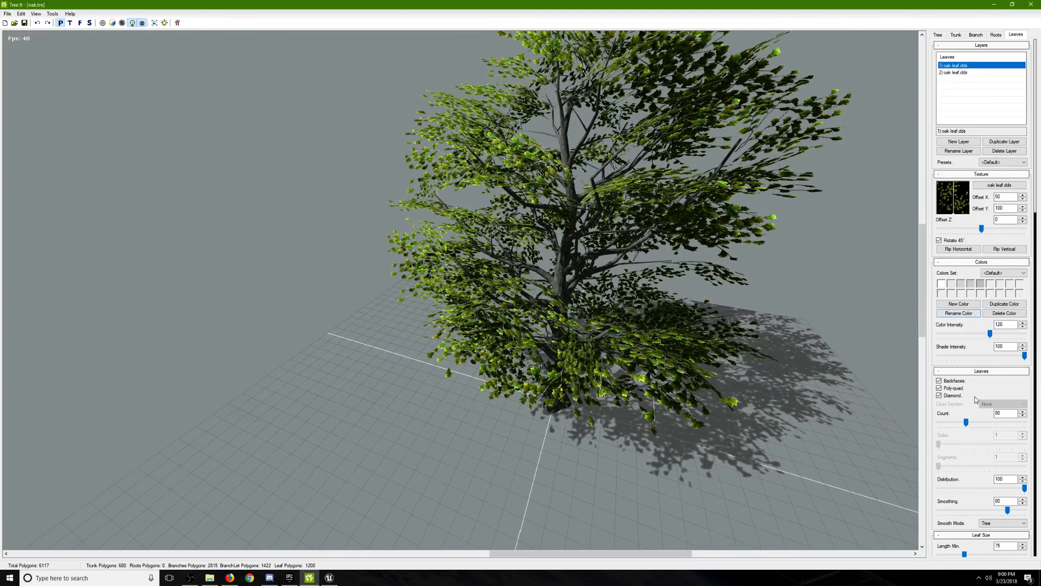
{"action": "scroll", "coordinate": [975, 396], "scroll_direction": "down", "scroll_amount": 5}
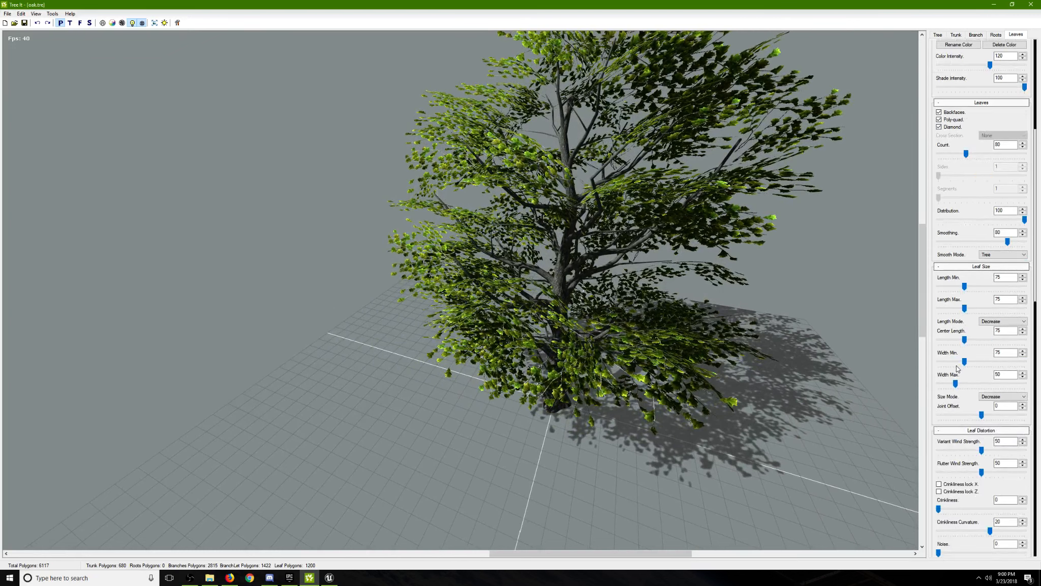
{"action": "scroll", "coordinate": [957, 369], "scroll_direction": "down", "scroll_amount": 2}
{"action": "scroll", "coordinate": [963, 502], "scroll_direction": "down", "scroll_amount": 3}
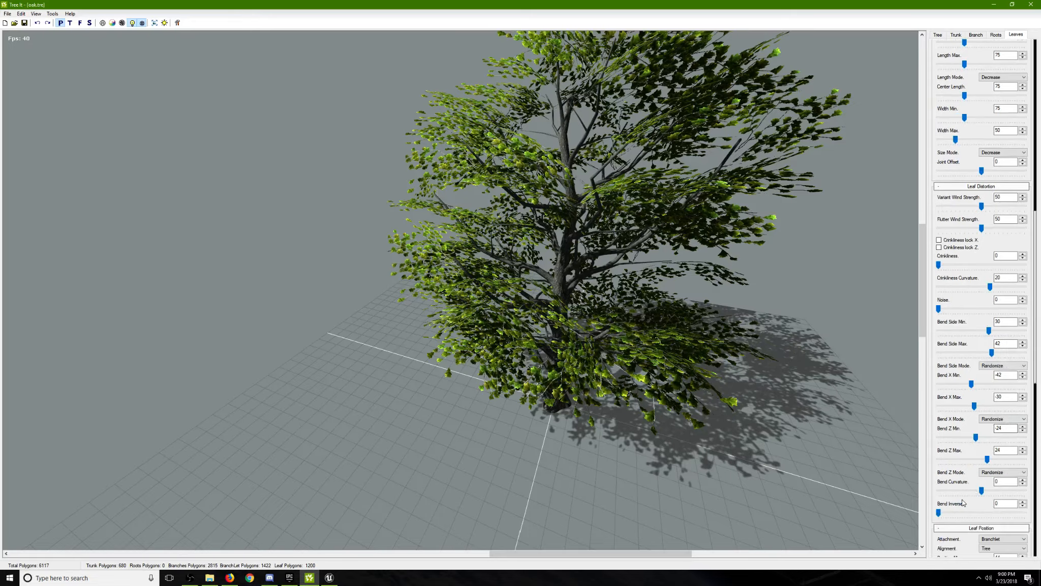
{"action": "left_click_drag", "start_coordinate": [636, 231], "coordinate": [624, 168]}
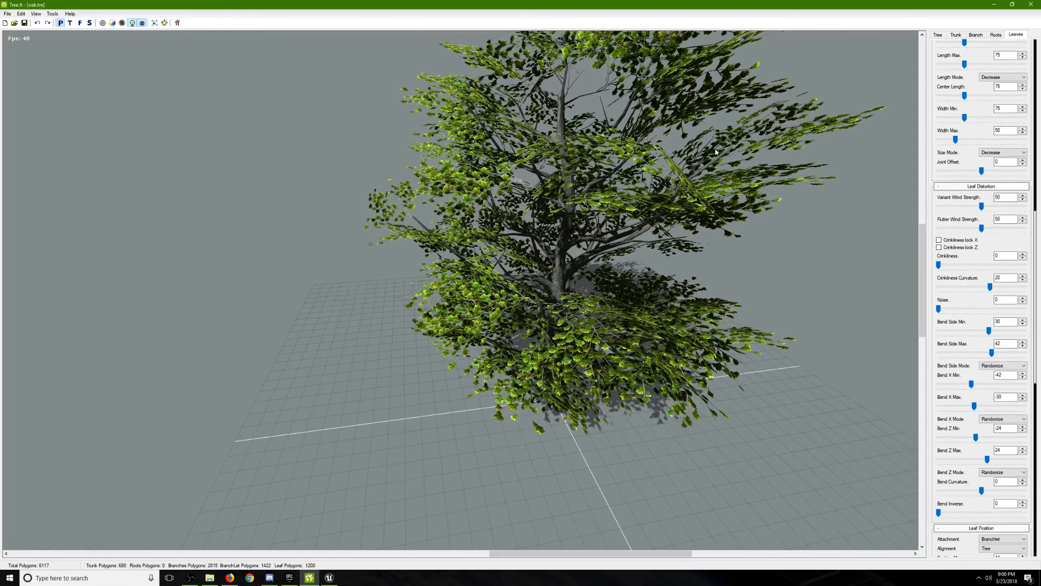
{"action": "left_click_drag", "start_coordinate": [715, 151], "coordinate": [625, 216]}
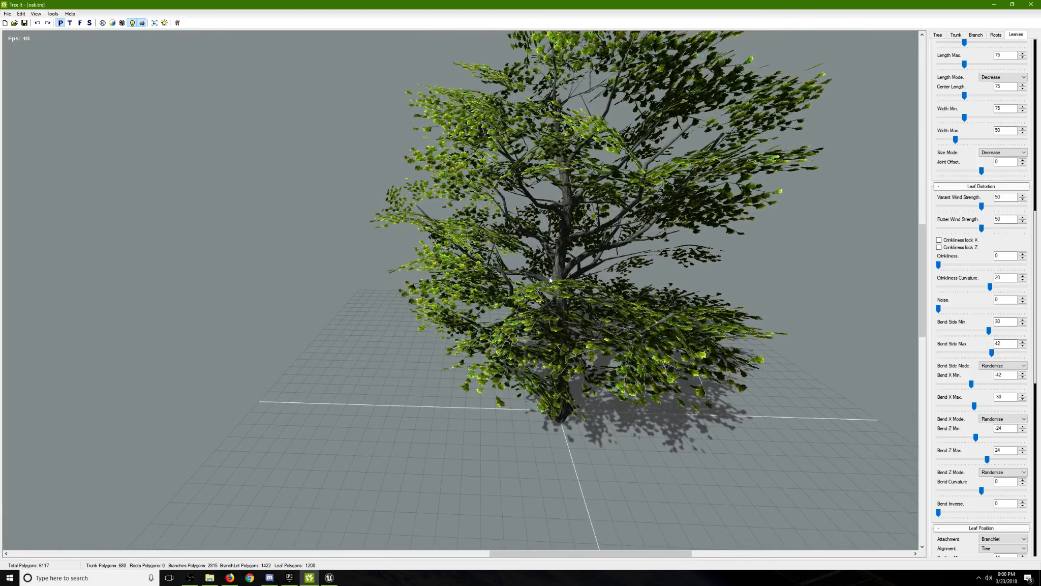
{"action": "left_click_drag", "start_coordinate": [549, 276], "coordinate": [578, 78]}
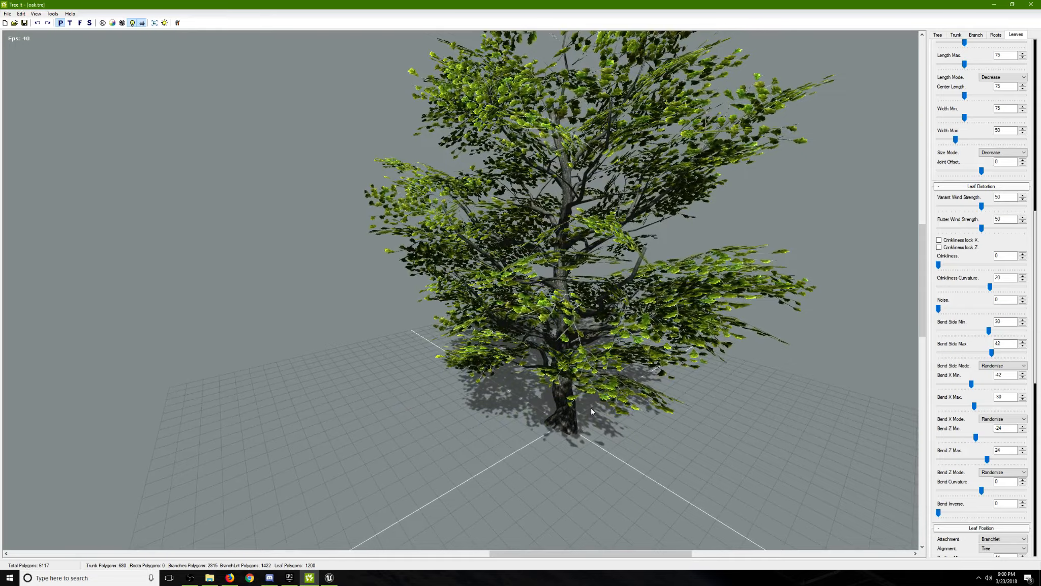
{"action": "left_click_drag", "start_coordinate": [670, 360], "coordinate": [553, 340]}
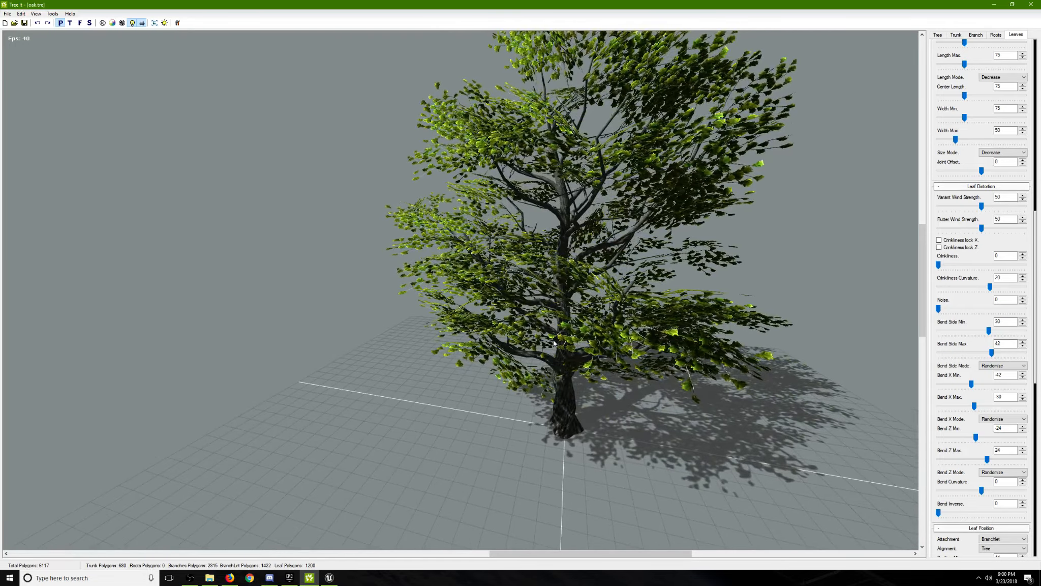
{"action": "left_click_drag", "start_coordinate": [665, 343], "coordinate": [853, 290]}
Try an orange-brown first leaf color (red 196, green 151, blue 57), inspect the foliage, and clear that color again.
{"action": "scroll", "coordinate": [990, 295], "scroll_direction": "up", "scroll_amount": 10}
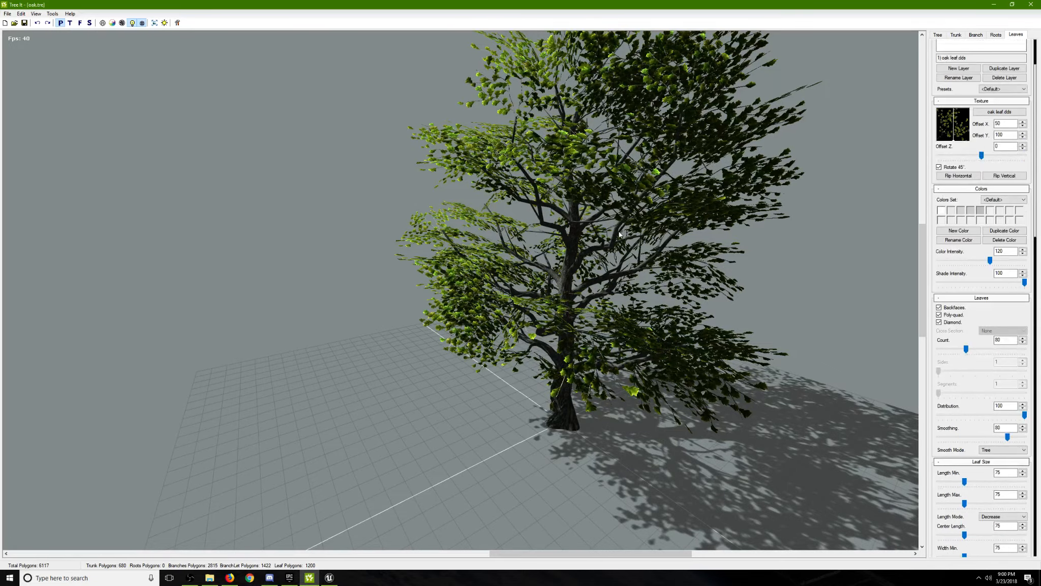
{"action": "mouse_move", "coordinate": [619, 234]}
{"action": "left_mouse_down"}
{"action": "mouse_move", "coordinate": [617, 184]}
{"action": "mouse_move", "coordinate": [628, 229]}
{"action": "left_mouse_up"}
{"action": "left_click", "coordinate": [944, 210]}
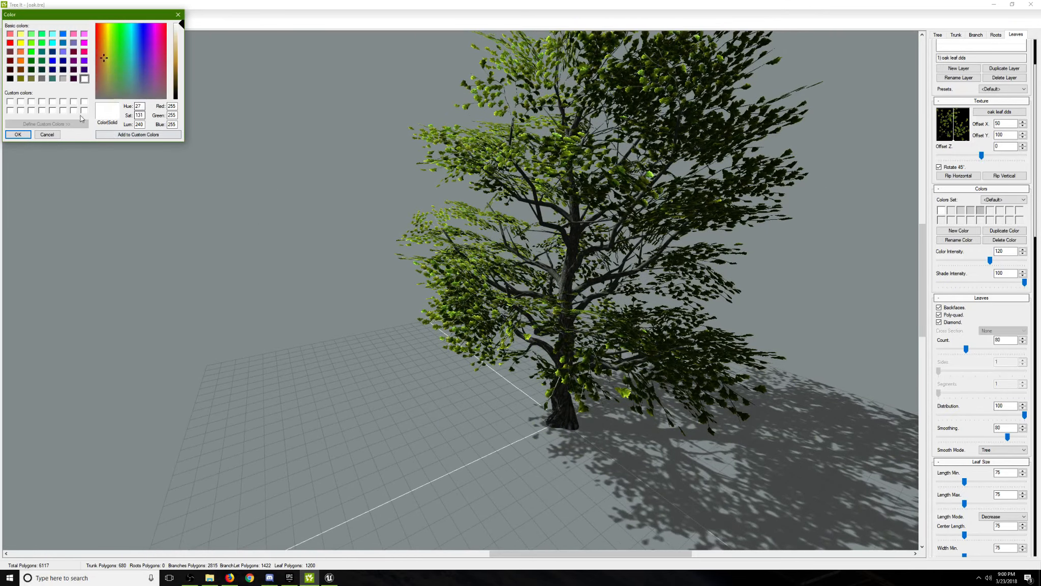
{"action": "left_click", "coordinate": [178, 65]}
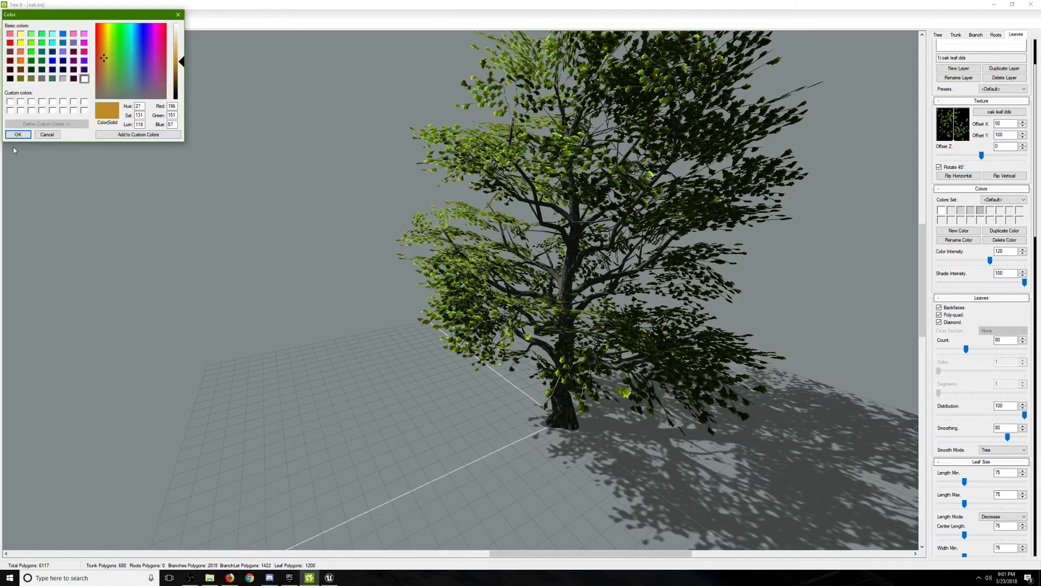
{"action": "left_click", "coordinate": [18, 134]}
{"action": "left_click_drag", "start_coordinate": [508, 193], "coordinate": [502, 251]}
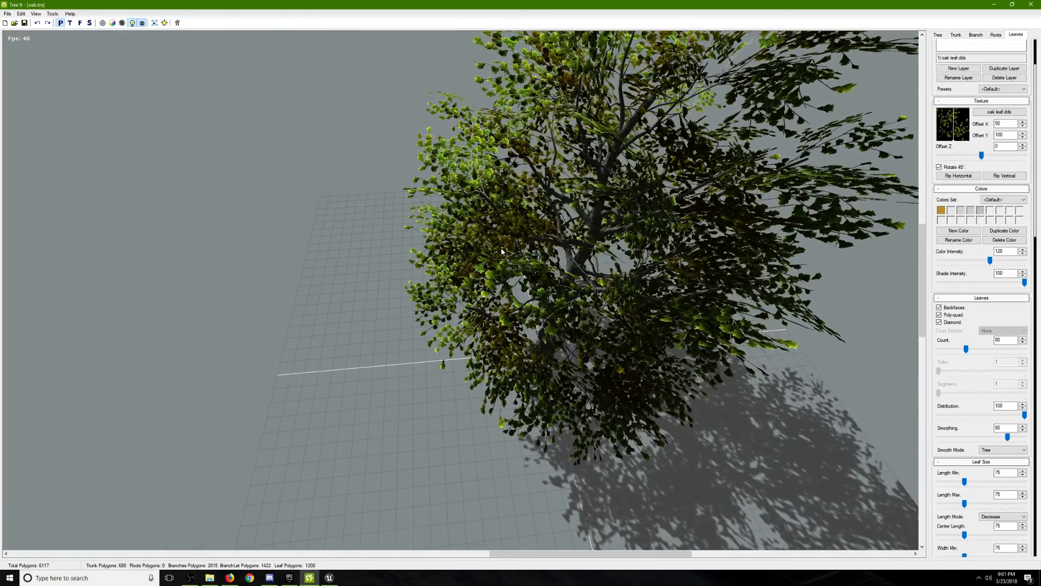
{"action": "left_click_drag", "start_coordinate": [548, 225], "coordinate": [579, 242]}
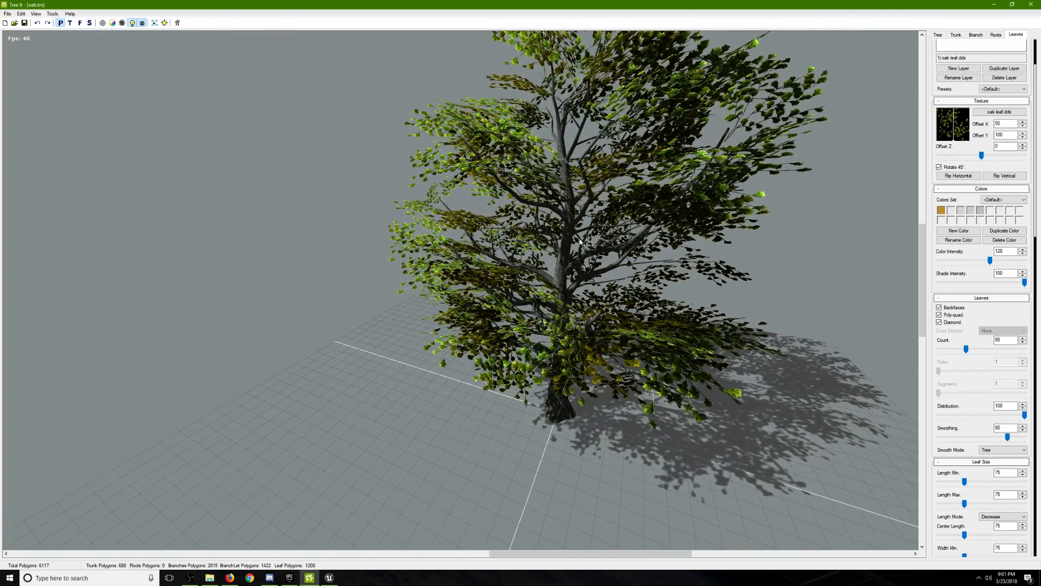
{"action": "right_click", "coordinate": [941, 211]}
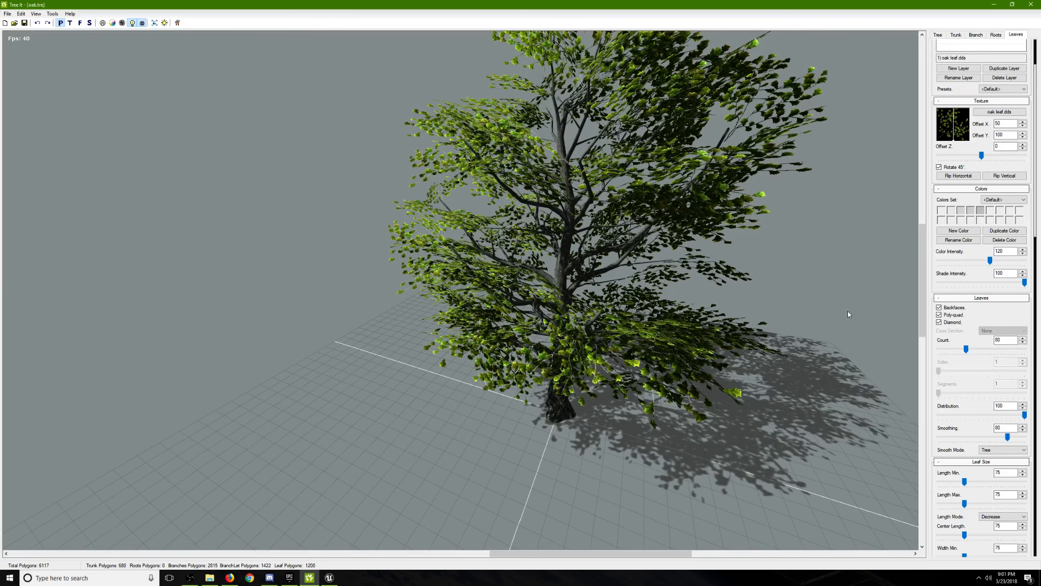
Examine the leaf layer's size, distortion, position and rotation settings and the branch settings, viewing the tree from several sides.
{"action": "left_click_drag", "start_coordinate": [847, 314], "coordinate": [546, 420]}
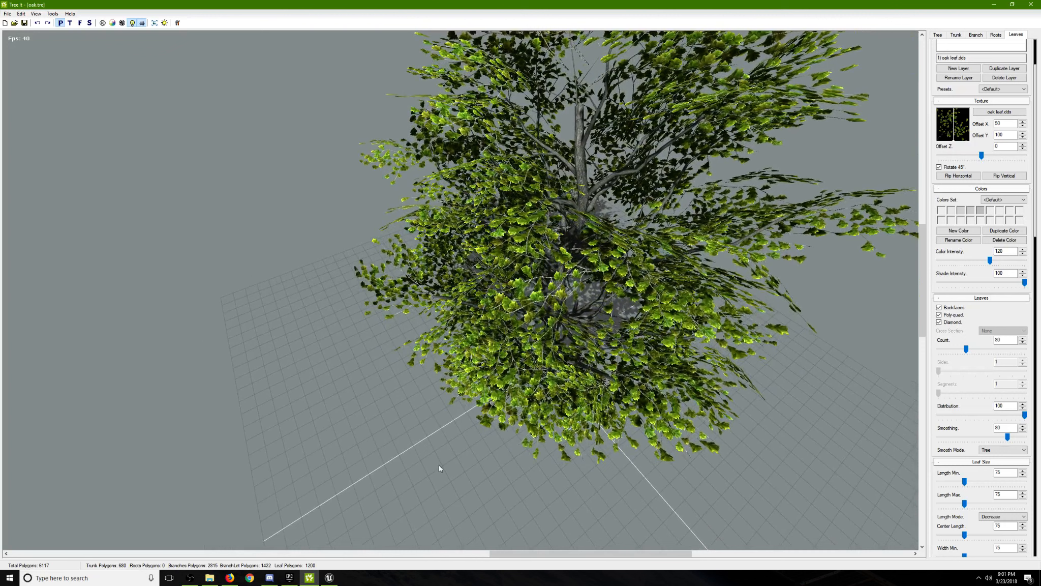
{"action": "left_click", "coordinate": [938, 167]}
{"action": "scroll", "coordinate": [995, 321], "scroll_direction": "down", "scroll_amount": 5}
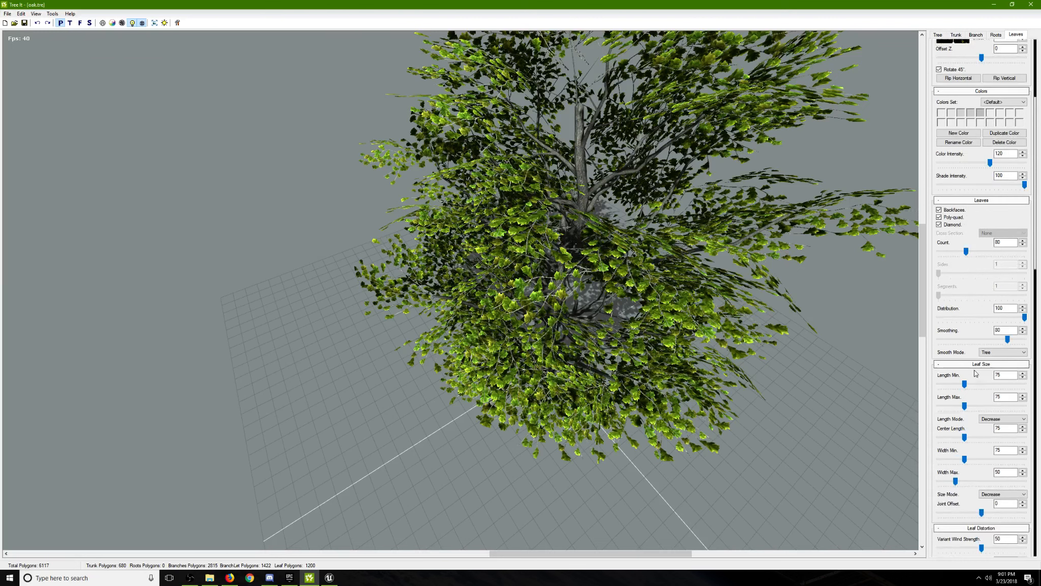
{"action": "scroll", "coordinate": [1007, 354], "scroll_direction": "down", "scroll_amount": 4}
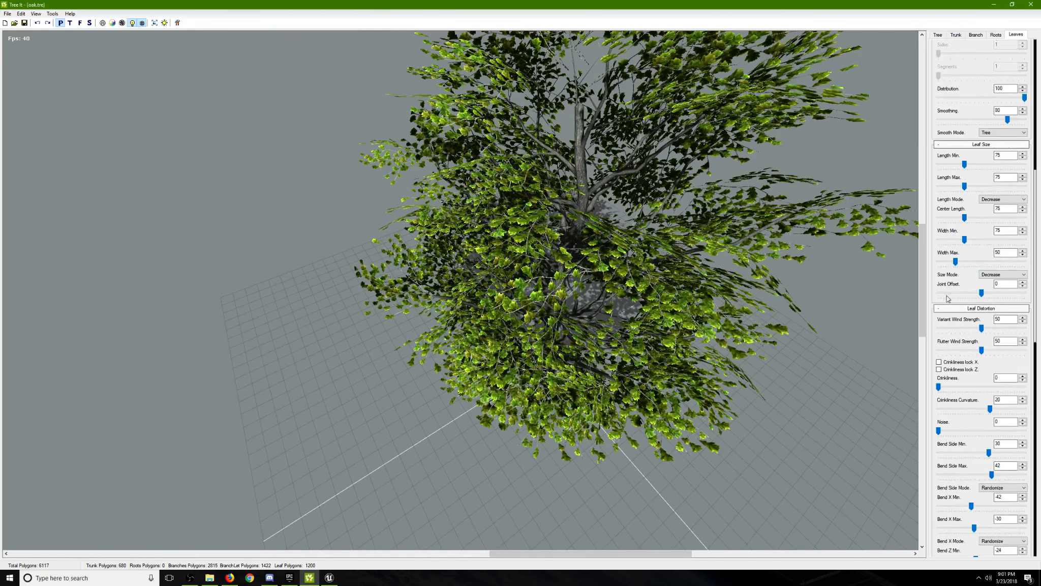
{"action": "scroll", "coordinate": [964, 315], "scroll_direction": "down", "scroll_amount": 6}
{"action": "scroll", "coordinate": [964, 315], "scroll_direction": "down", "scroll_amount": 3}
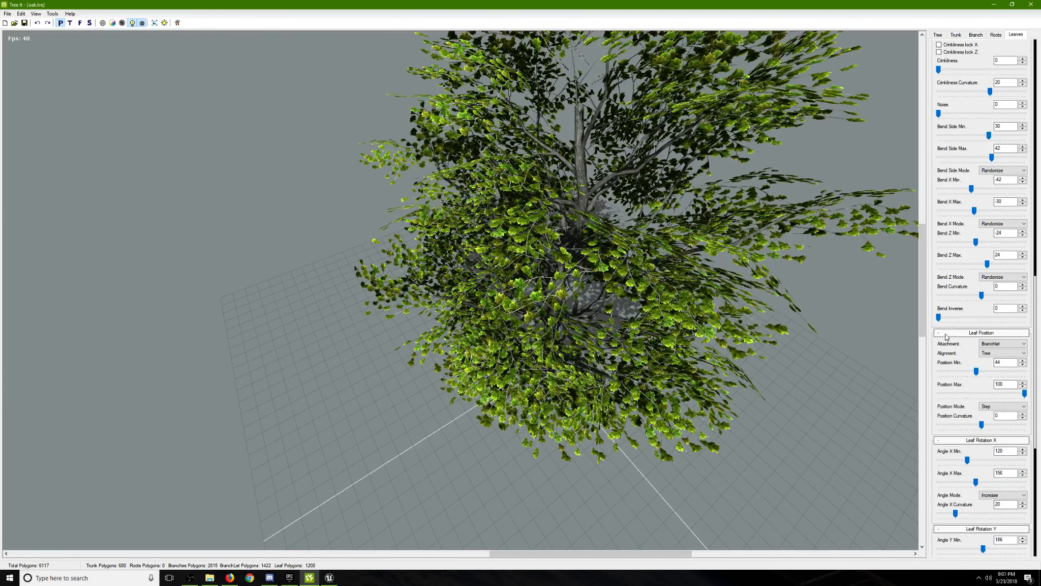
{"action": "left_click_drag", "start_coordinate": [710, 353], "coordinate": [818, 189]}
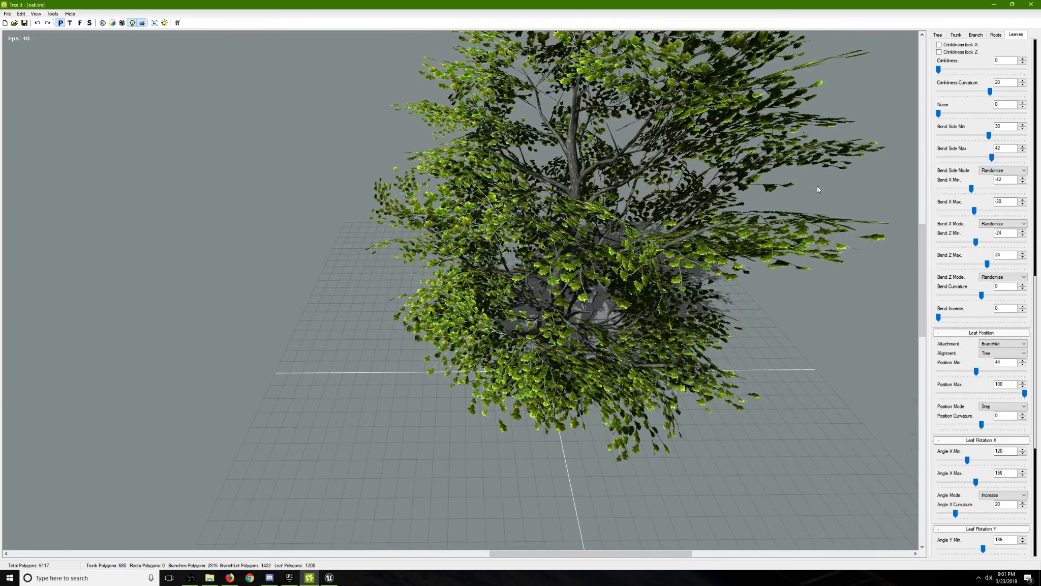
{"action": "scroll", "coordinate": [950, 363], "scroll_direction": "down", "scroll_amount": 9}
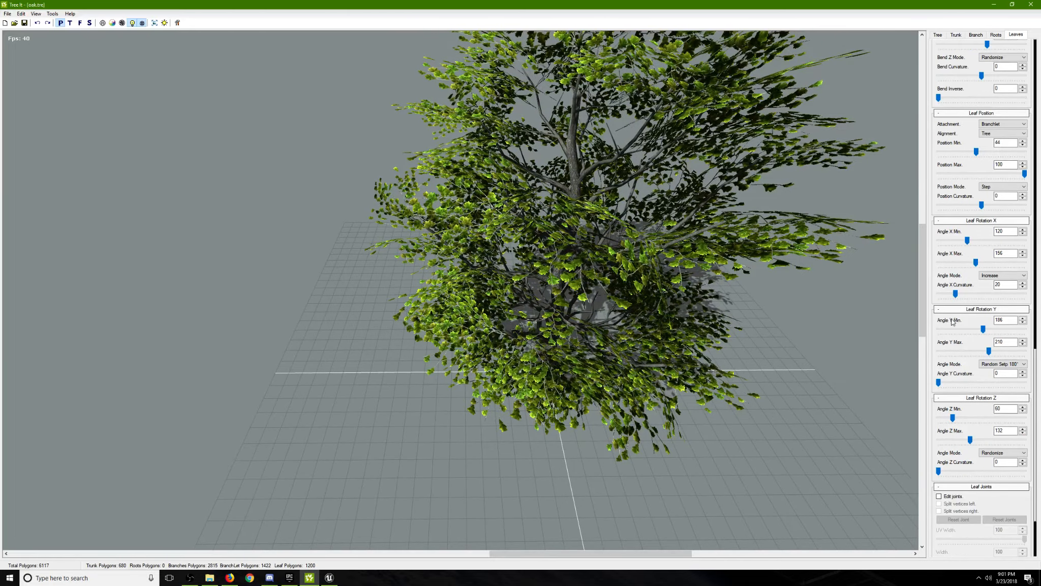
{"action": "left_click_drag", "start_coordinate": [771, 382], "coordinate": [731, 305]}
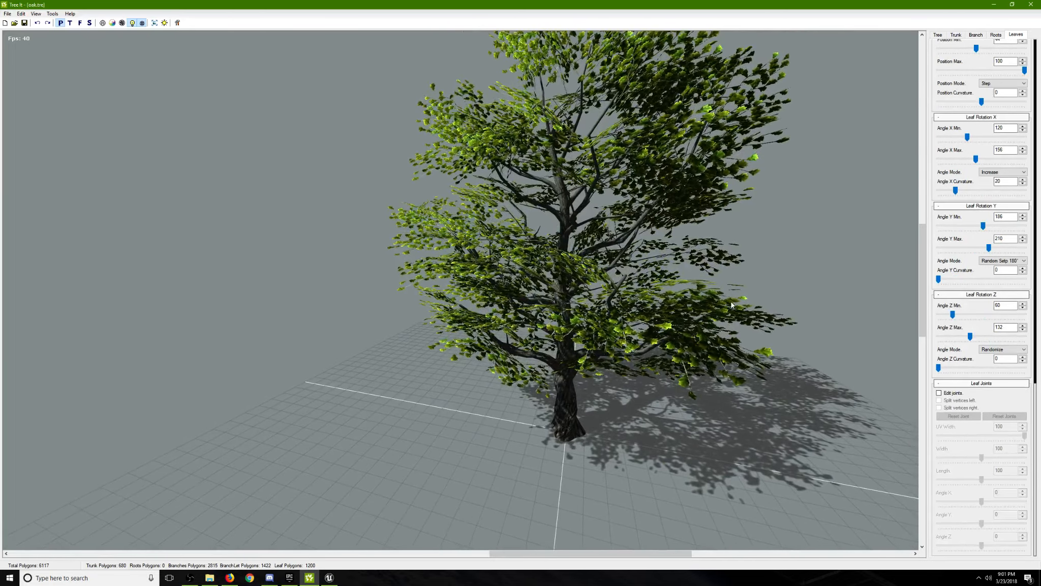
{"action": "left_click_drag", "start_coordinate": [303, 344], "coordinate": [432, 330]}
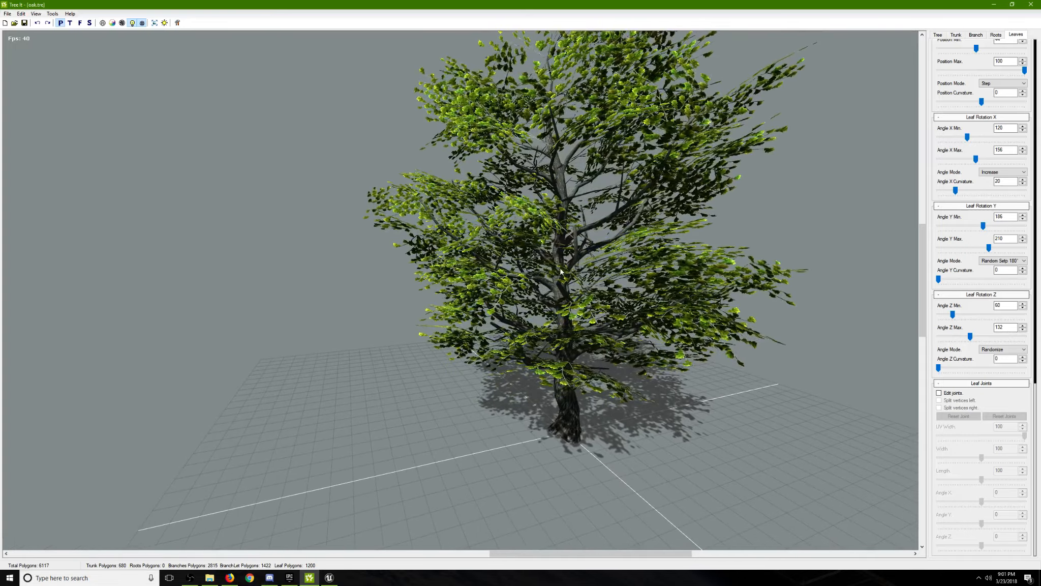
{"action": "left_click_drag", "start_coordinate": [569, 301], "coordinate": [732, 285]}
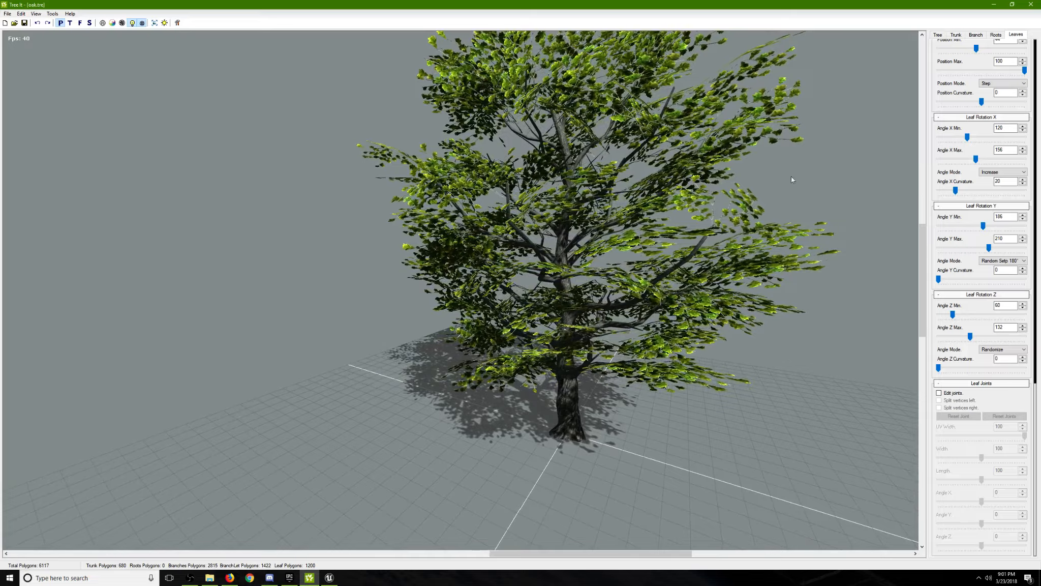
{"action": "left_click", "coordinate": [976, 35]}
{"action": "left_click_drag", "start_coordinate": [468, 254], "coordinate": [372, 258]}
{"action": "left_click_drag", "start_coordinate": [460, 252], "coordinate": [553, 245]}
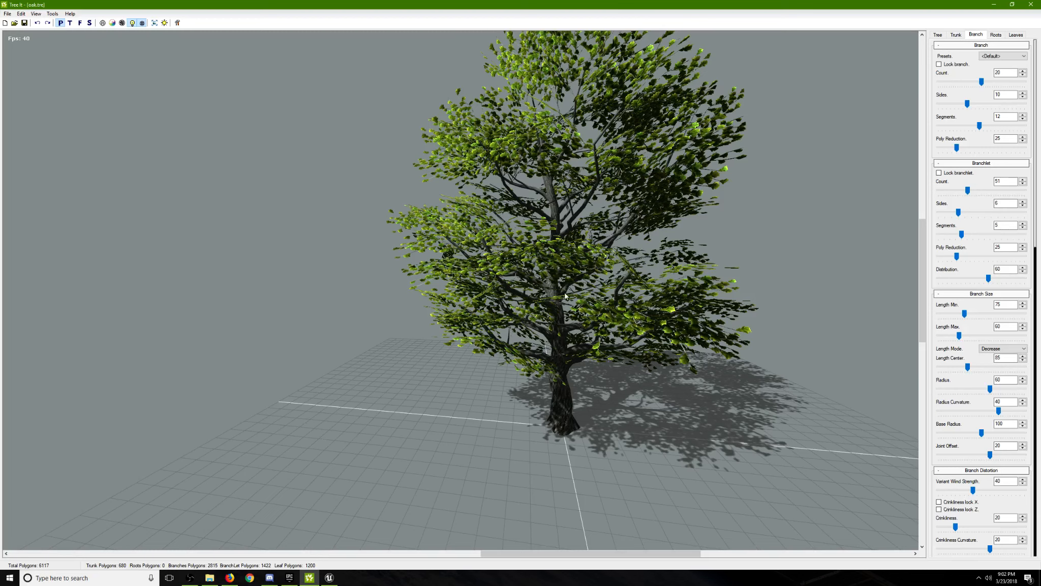
Export the oak tree as an Autodesk Filmbox (.fbx) file to the Desktop, using the existing file name NewOak.
{"action": "left_click", "coordinate": [7, 13]}
{"action": "mouse_move", "coordinate": [44, 65]}
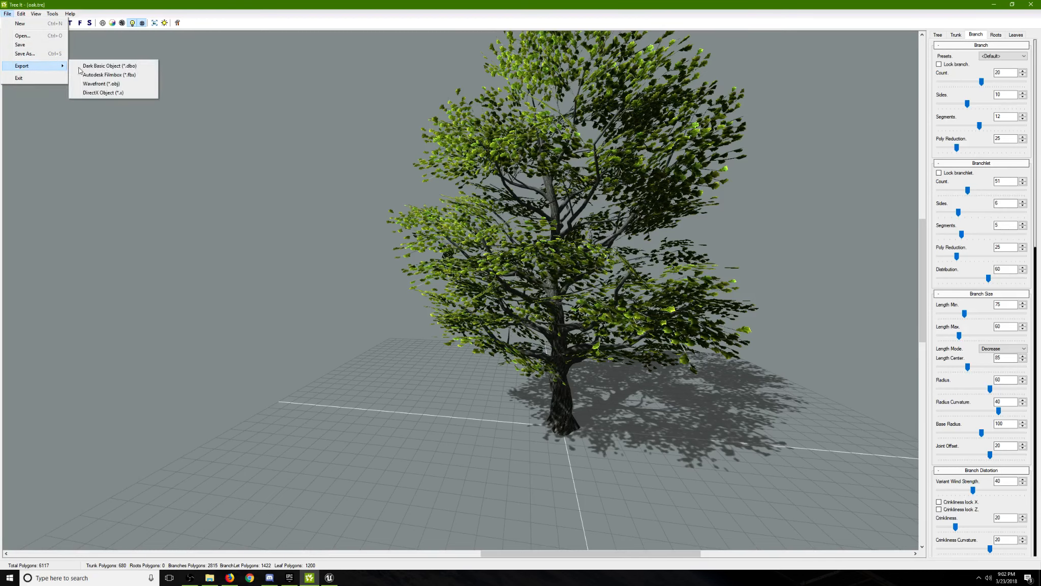
{"action": "left_click", "coordinate": [109, 75]}
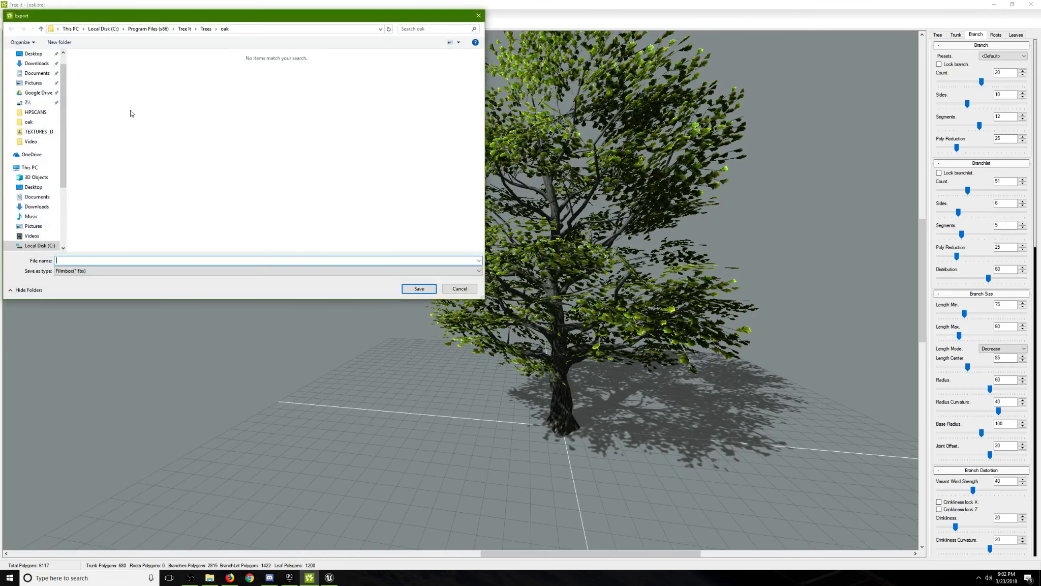
{"action": "left_click", "coordinate": [33, 187]}
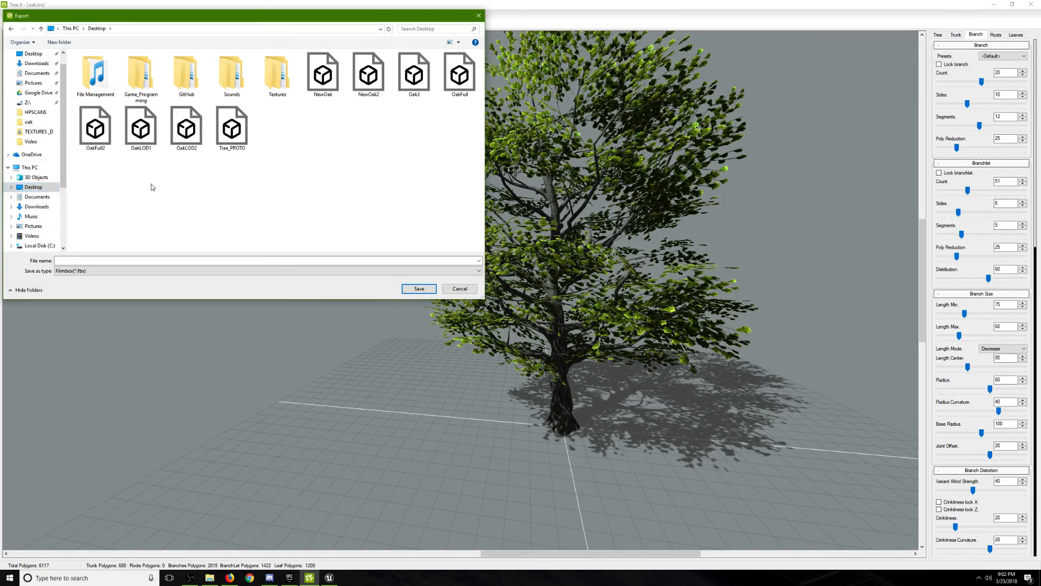
{"action": "left_click", "coordinate": [316, 86]}
{"action": "left_click", "coordinate": [412, 288]}
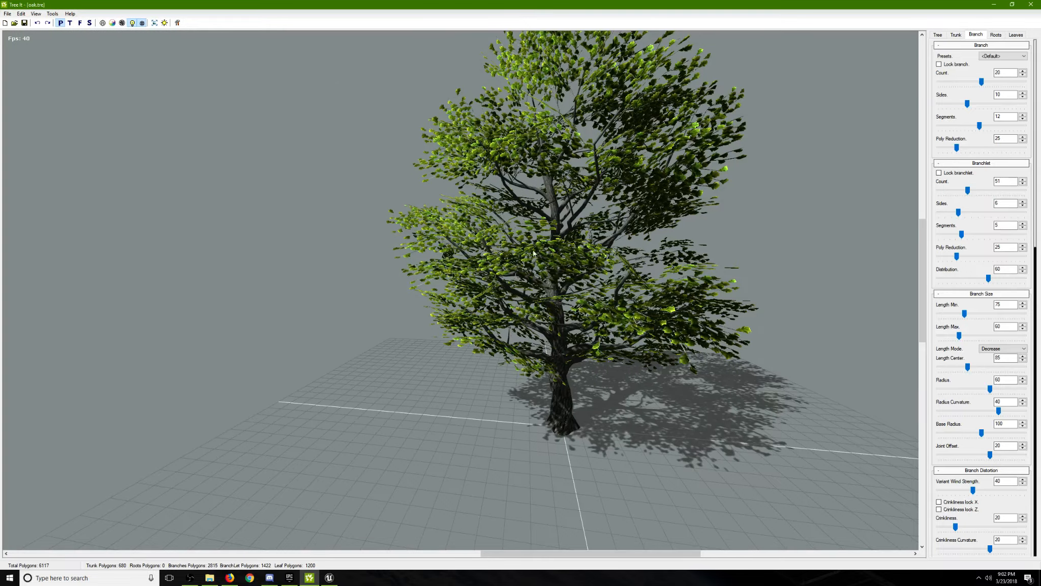
Reduce the tree's polygons by setting the branch Sides to 7 and the branchlet Sides to 5.
{"action": "left_click_drag", "start_coordinate": [311, 292], "coordinate": [491, 366]}
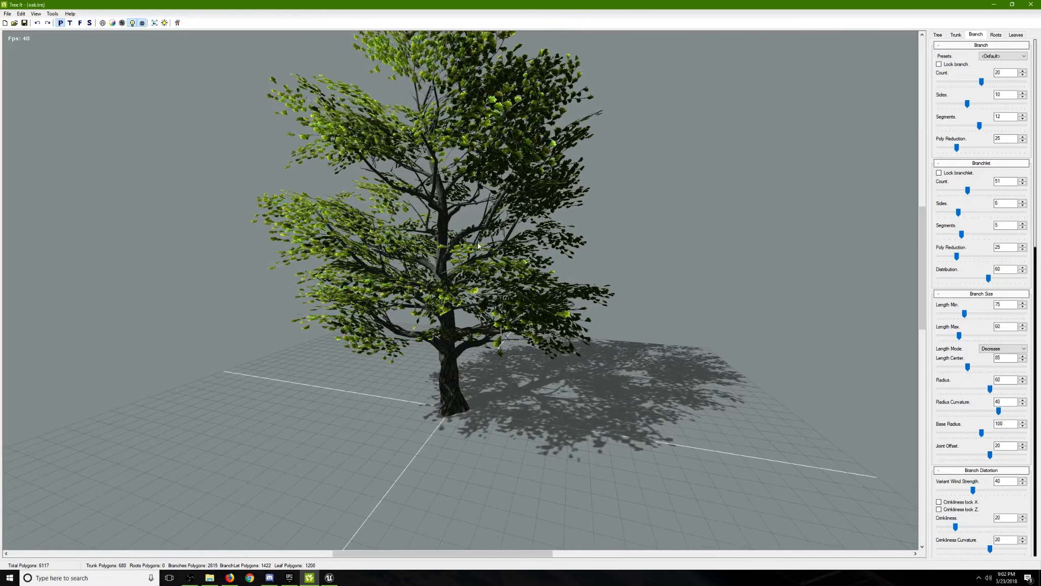
{"action": "left_click_drag", "start_coordinate": [477, 246], "coordinate": [373, 230]}
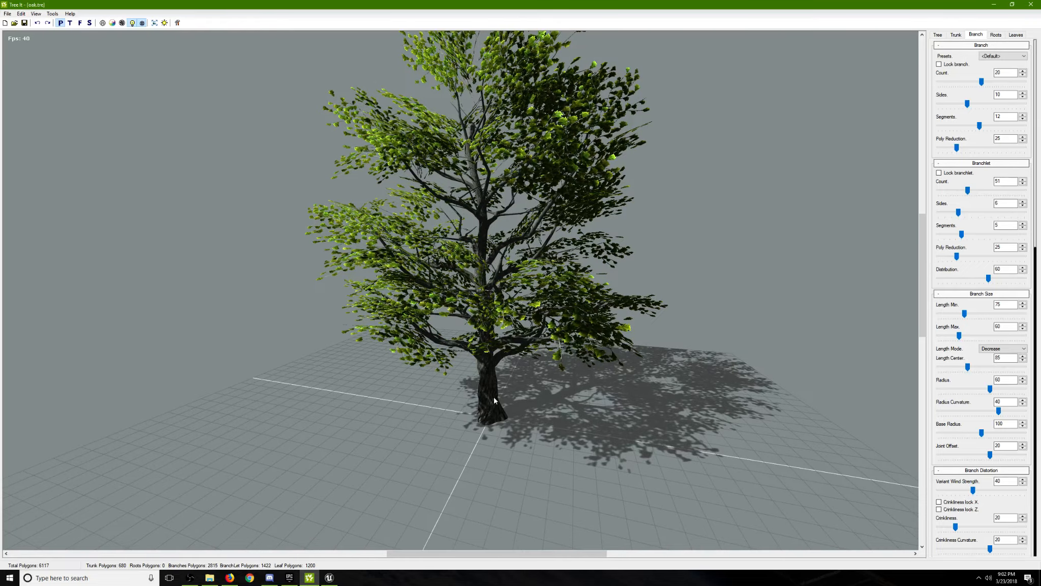
{"action": "left_click_drag", "start_coordinate": [494, 400], "coordinate": [581, 354]}
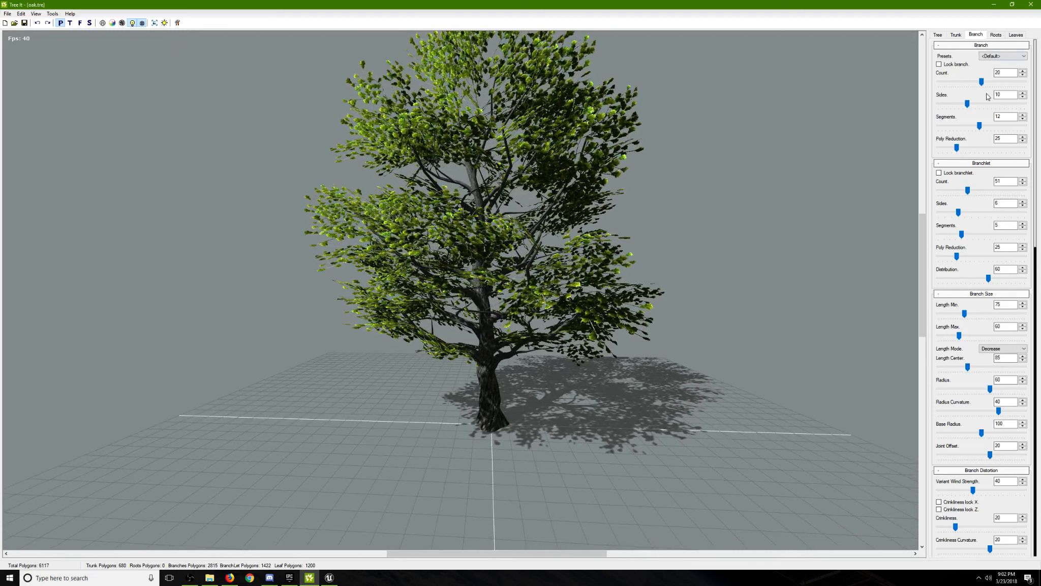
{"action": "left_click_drag", "start_coordinate": [962, 107], "coordinate": [954, 105]}
{"action": "left_click_drag", "start_coordinate": [958, 212], "coordinate": [952, 213]}
{"action": "left_click_drag", "start_coordinate": [341, 244], "coordinate": [456, 295]}
Export the reduced oak as an Autodesk Filmbox (.fbx) file to the Desktop, using the existing file name NewOak2.
{"action": "left_click", "coordinate": [8, 13]}
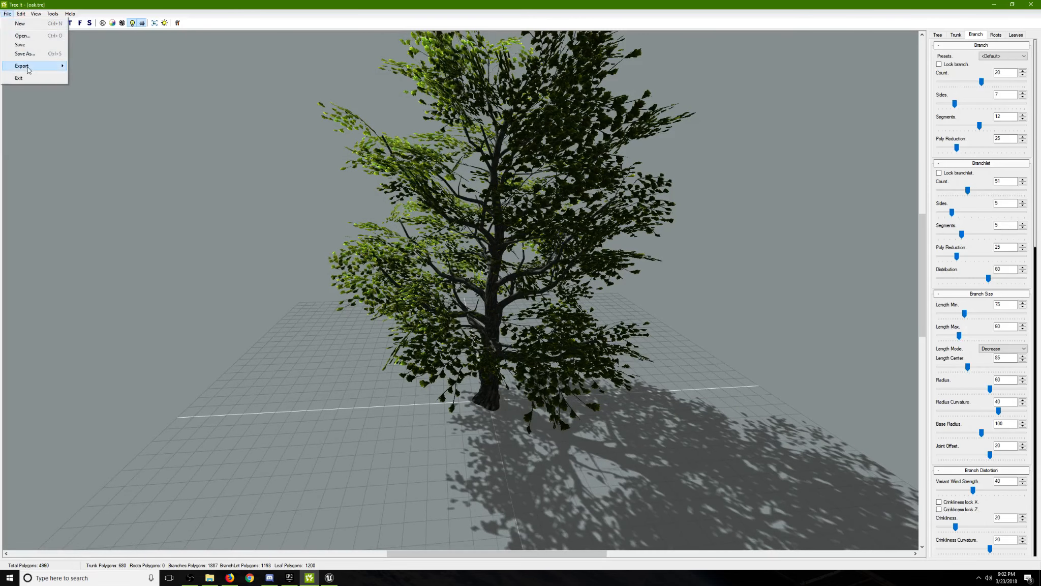
{"action": "mouse_move", "coordinate": [30, 66]}
{"action": "left_click", "coordinate": [109, 75]}
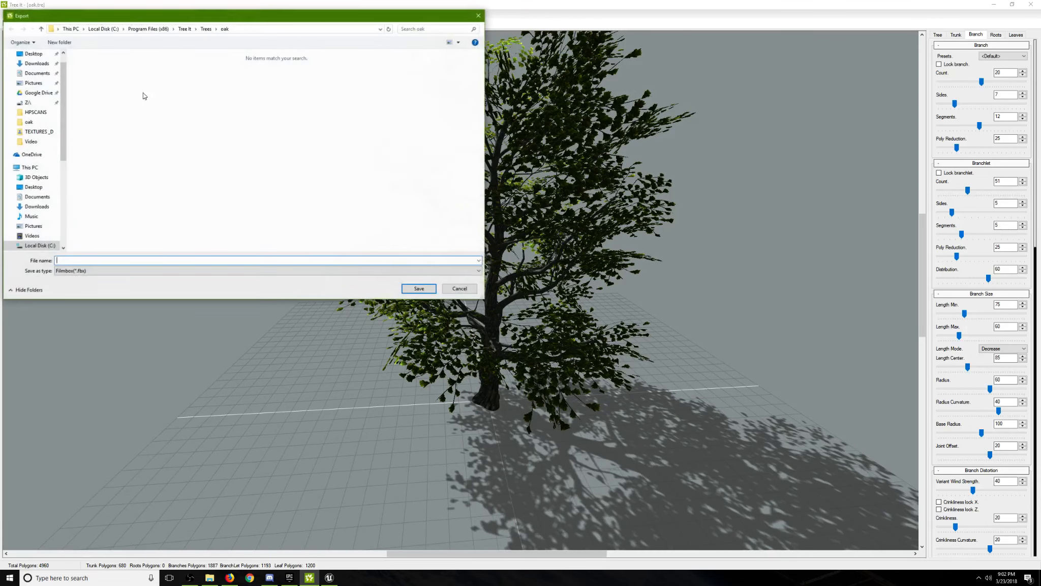
{"action": "left_click", "coordinate": [368, 75]}
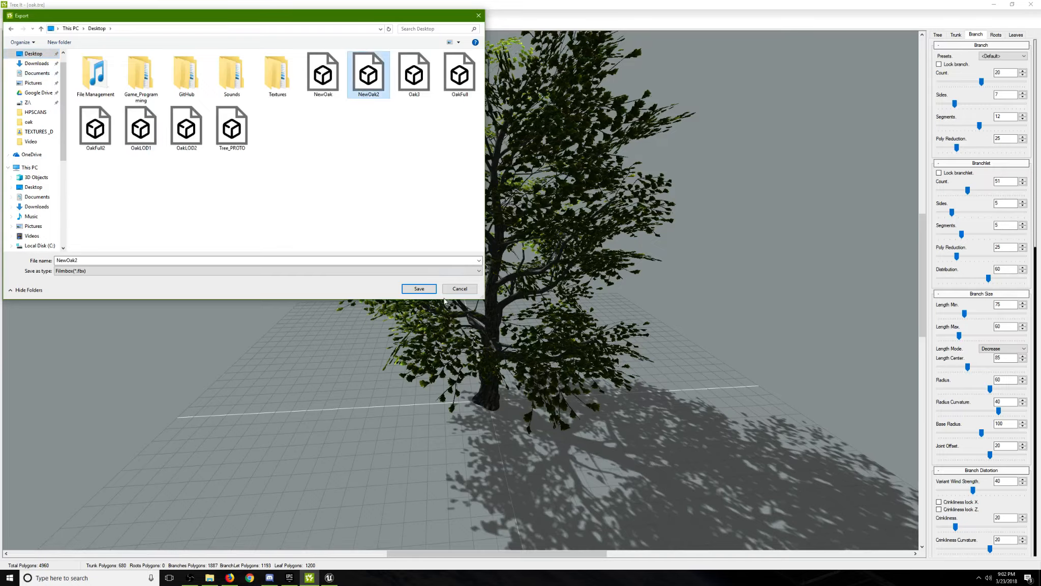
{"action": "left_click", "coordinate": [421, 290]}
Reduce the tree's polygons further by setting both the branch Sides and the branchlet Sides to 3.
{"action": "left_click_drag", "start_coordinate": [318, 268], "coordinate": [449, 246]}
{"action": "scroll", "coordinate": [420, 255], "scroll_direction": "down", "scroll_amount": 3}
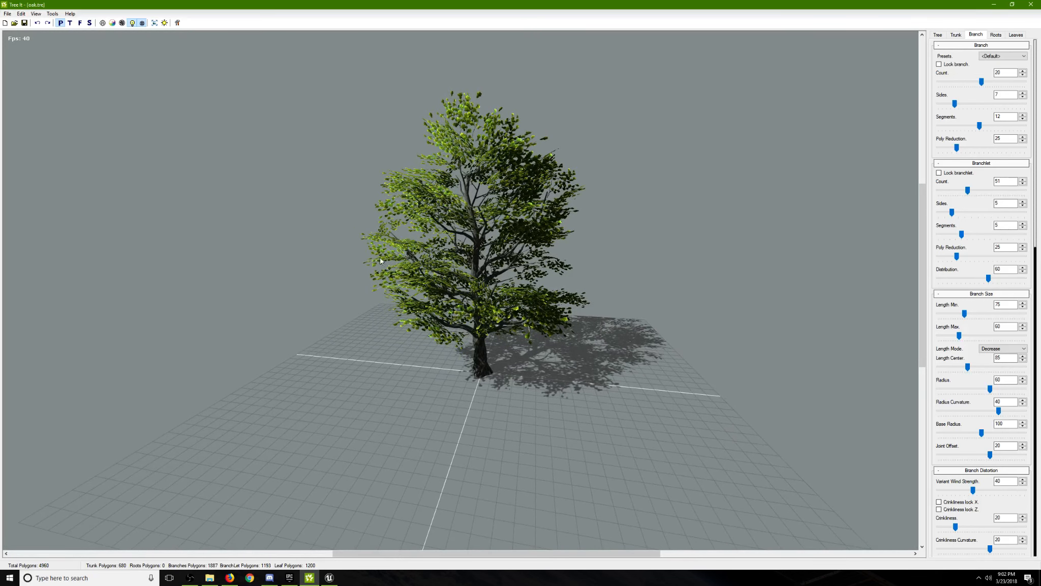
{"action": "left_click_drag", "start_coordinate": [380, 261], "coordinate": [456, 240]}
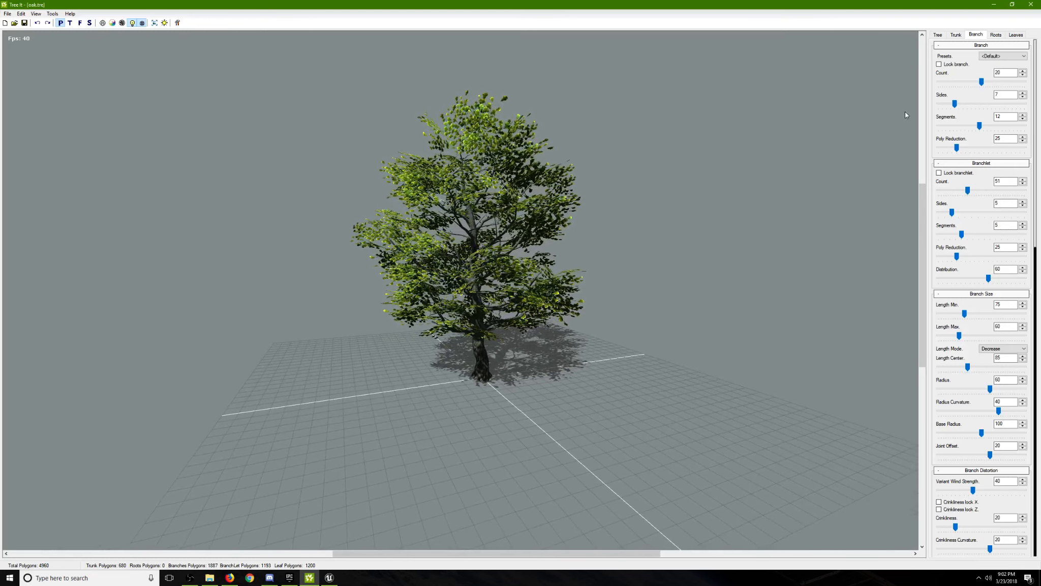
{"action": "left_click_drag", "start_coordinate": [953, 104], "coordinate": [938, 103]}
{"action": "left_click_drag", "start_coordinate": [951, 213], "coordinate": [939, 212]}
{"action": "left_click_drag", "start_coordinate": [629, 226], "coordinate": [600, 231]}
{"action": "scroll", "coordinate": [600, 231], "scroll_direction": "down", "scroll_amount": 5}
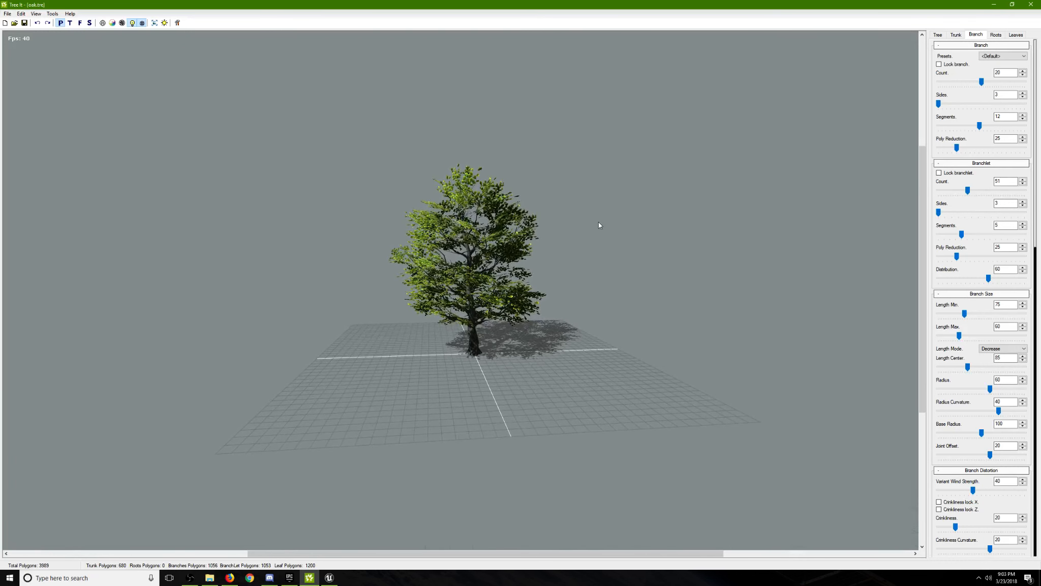
Set the trunk's Sides to 12.
{"action": "left_click", "coordinate": [956, 35]}
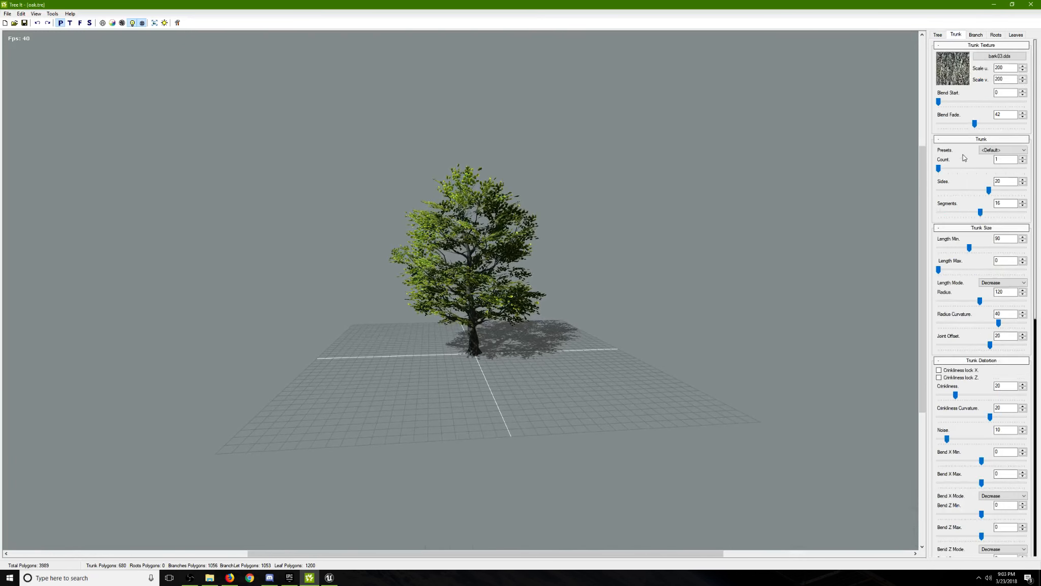
{"action": "left_click_drag", "start_coordinate": [990, 192], "coordinate": [961, 192]}
{"action": "mouse_move", "coordinate": [747, 251]}
{"action": "left_mouse_down"}
{"action": "mouse_move", "coordinate": [641, 267]}
{"action": "mouse_move", "coordinate": [743, 258]}
{"action": "left_mouse_up"}
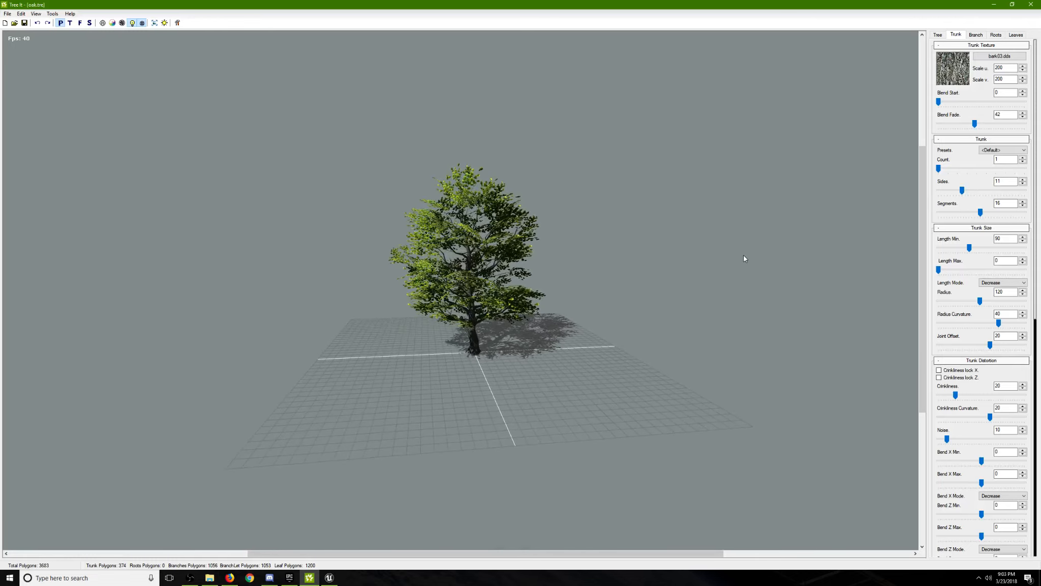
{"action": "left_click_drag", "start_coordinate": [962, 191], "coordinate": [965, 192]}
Export the lowest-detail oak as an Autodesk Filmbox (.fbx) file to the Desktop under the name NewOak3.
{"action": "left_click", "coordinate": [7, 14]}
{"action": "mouse_move", "coordinate": [23, 66]}
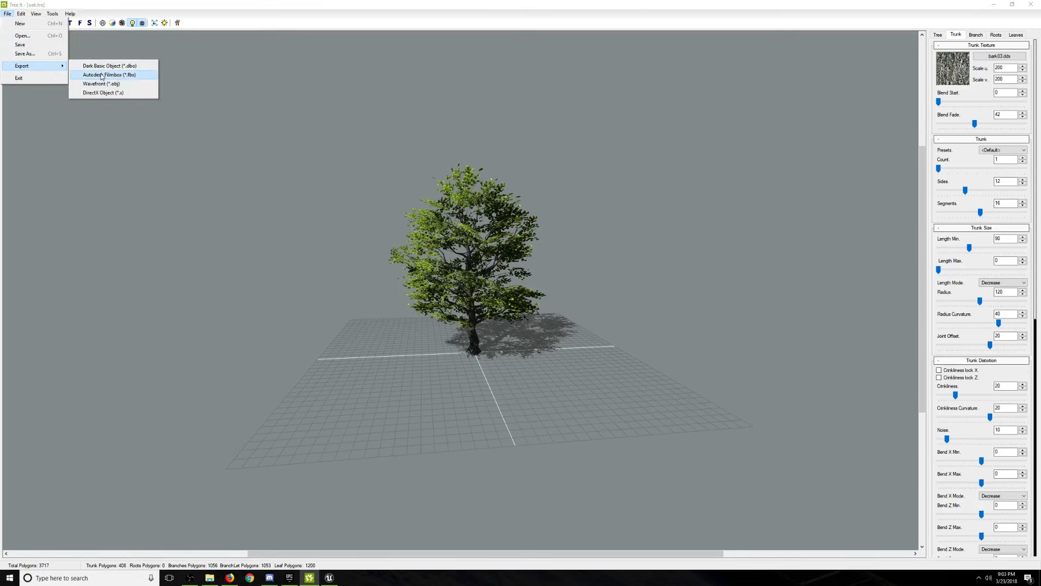
{"action": "left_click", "coordinate": [102, 75]}
{"action": "left_click", "coordinate": [33, 53]}
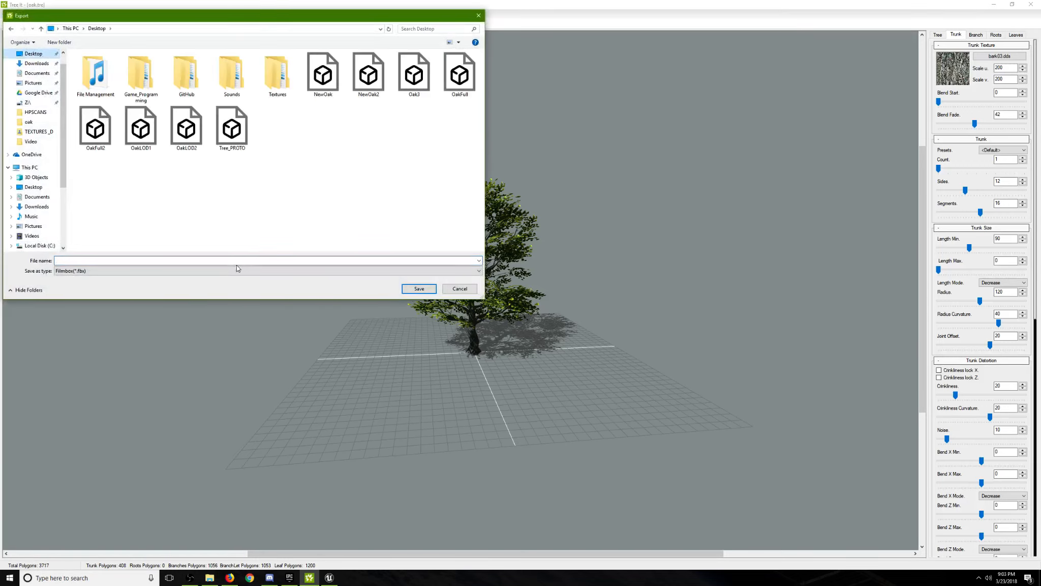
{"action": "left_click", "coordinate": [215, 260]}
{"action": "type", "text": "NewOa"}
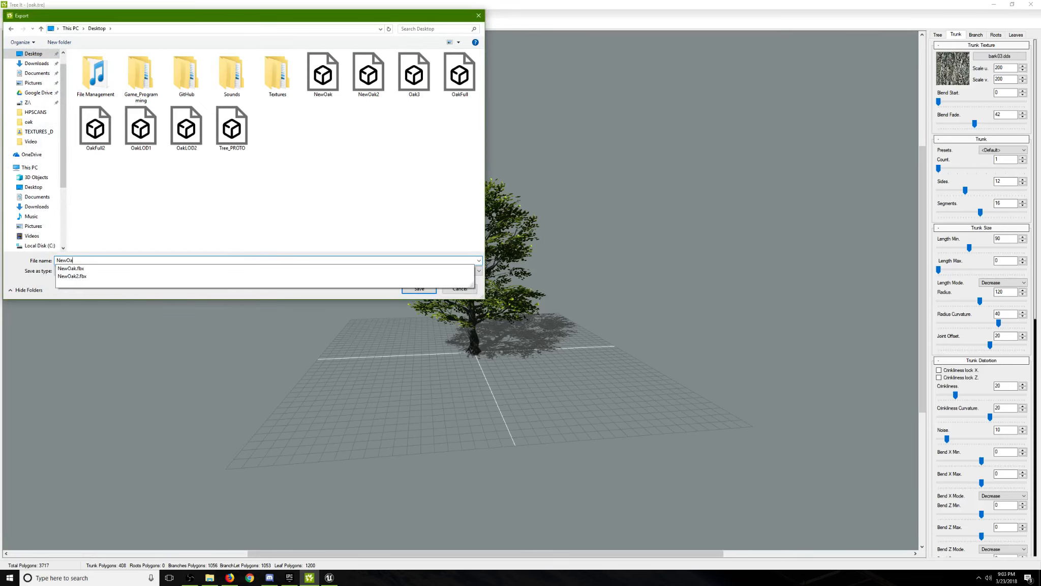
{"action": "type", "text": "k"}
{"action": "key", "text": "Return"}
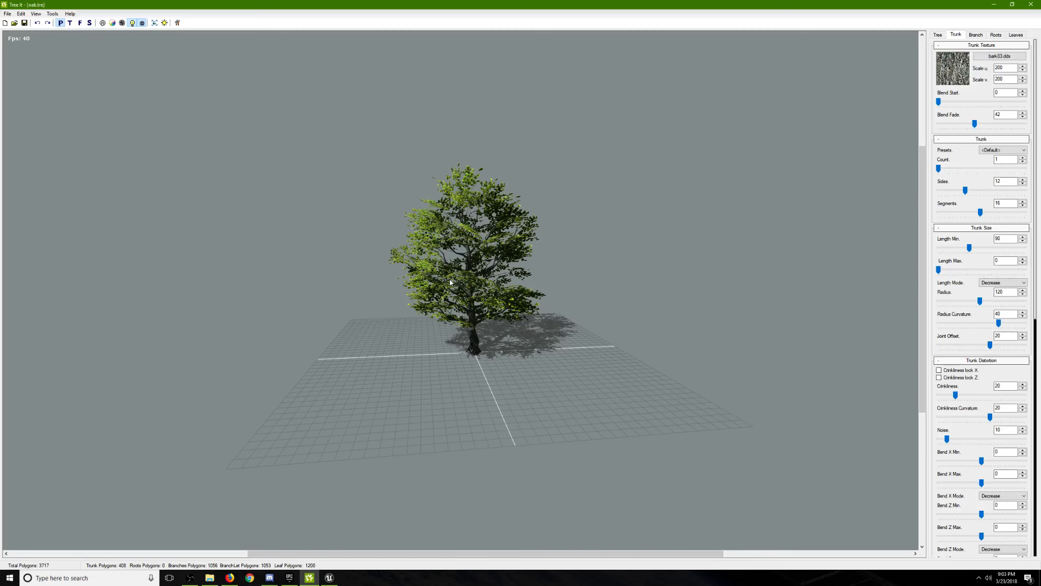
Preview the oak in Render To Texture from the perspective view and from the front view.
{"action": "left_click_drag", "start_coordinate": [468, 275], "coordinate": [506, 241]}
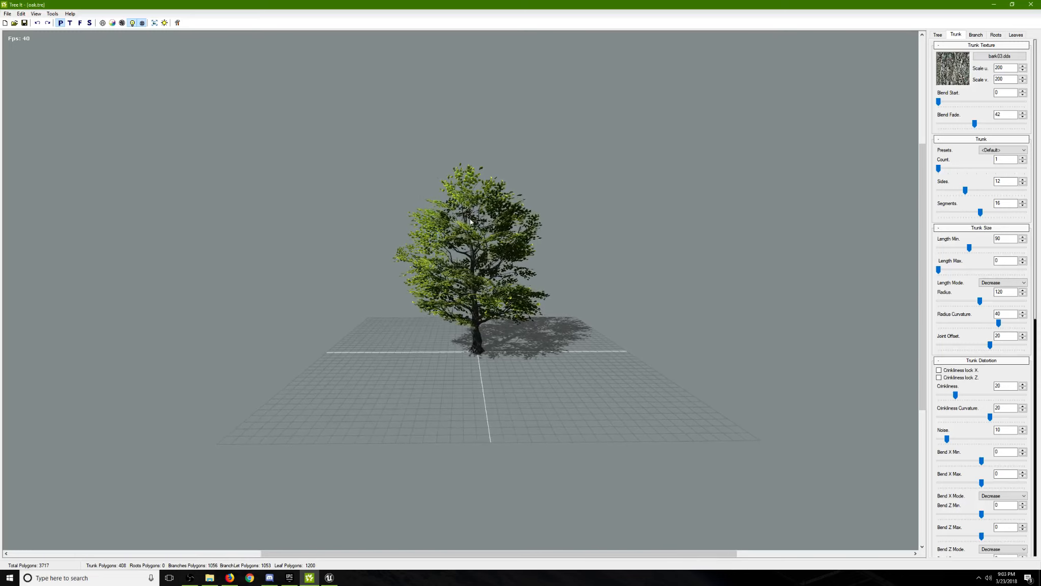
{"action": "left_click", "coordinate": [158, 22]}
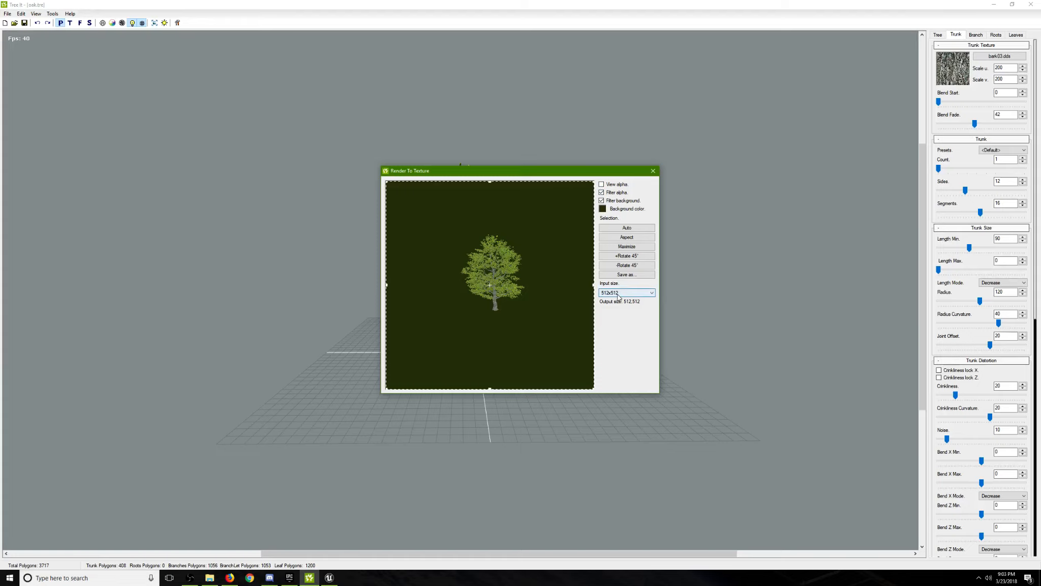
{"action": "left_click", "coordinate": [653, 172]}
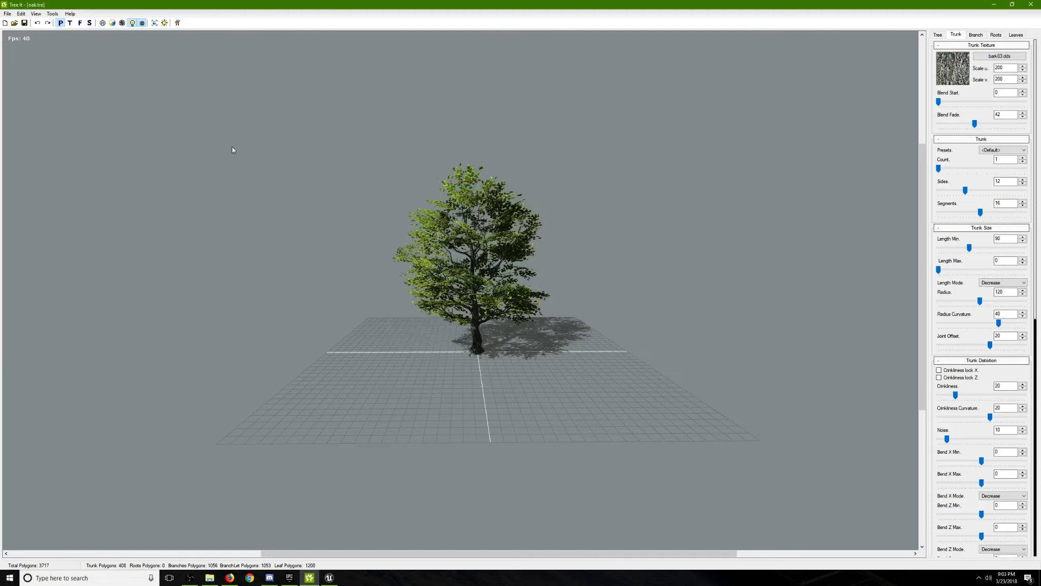
{"action": "left_click", "coordinate": [80, 23]}
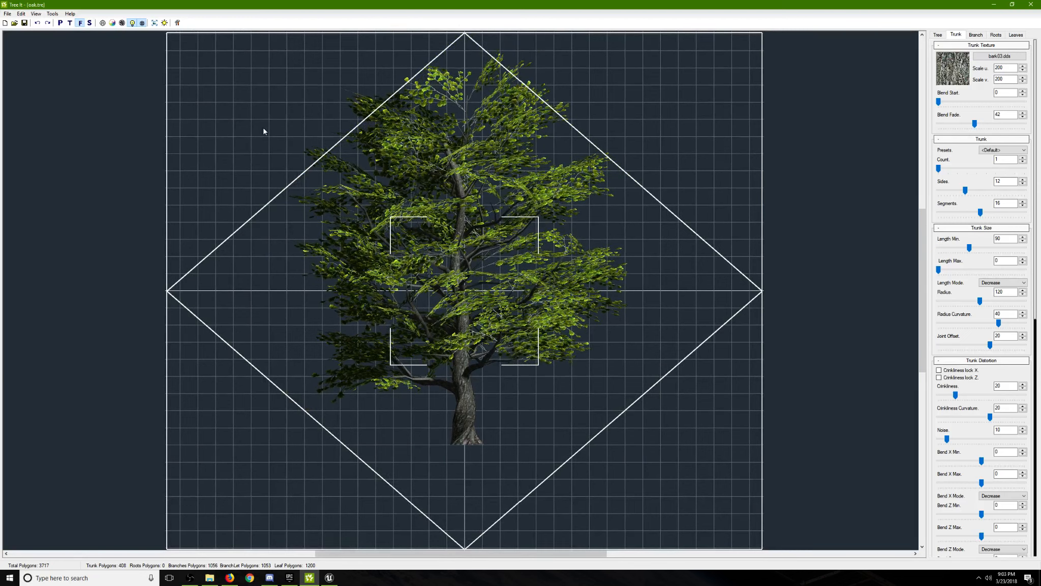
{"action": "left_click", "coordinate": [154, 23]}
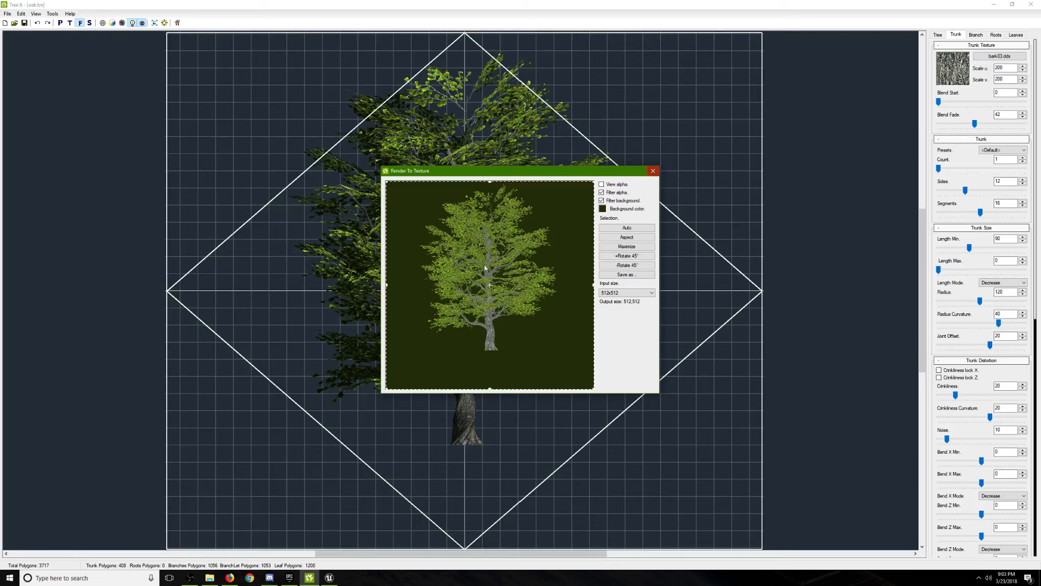
{"action": "left_click", "coordinate": [653, 170]}
Frame the whole tree larger within the front view's square guide and preview it again in Render To Texture.
{"action": "middle_click_drag", "start_coordinate": [499, 263], "coordinate": [520, 314]}
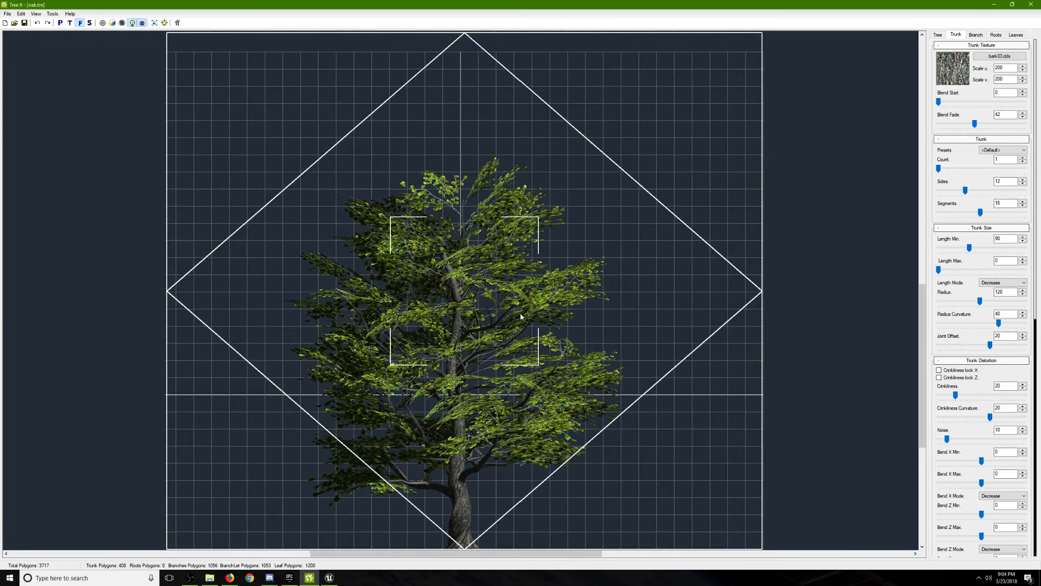
{"action": "scroll", "coordinate": [521, 314], "scroll_direction": "down", "scroll_amount": 1}
{"action": "scroll", "coordinate": [521, 314], "scroll_direction": "up", "scroll_amount": 3}
{"action": "middle_click_drag", "start_coordinate": [520, 314], "coordinate": [517, 279]}
{"action": "scroll", "coordinate": [518, 282], "scroll_direction": "up", "scroll_amount": 2}
{"action": "mouse_move", "coordinate": [510, 334]}
{"action": "middle_mouse_down"}
{"action": "mouse_move", "coordinate": [523, 280]}
{"action": "mouse_move", "coordinate": [518, 347]}
{"action": "middle_mouse_up"}
{"action": "scroll", "coordinate": [519, 333], "scroll_direction": "down", "scroll_amount": 2}
{"action": "scroll", "coordinate": [514, 355], "scroll_direction": "up", "scroll_amount": 1}
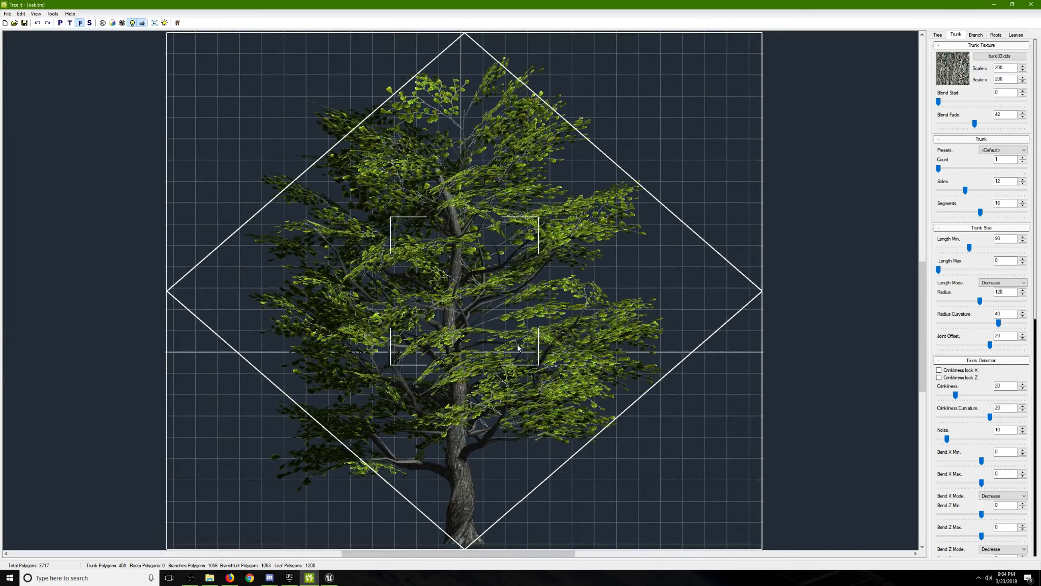
{"action": "left_click", "coordinate": [155, 23]}
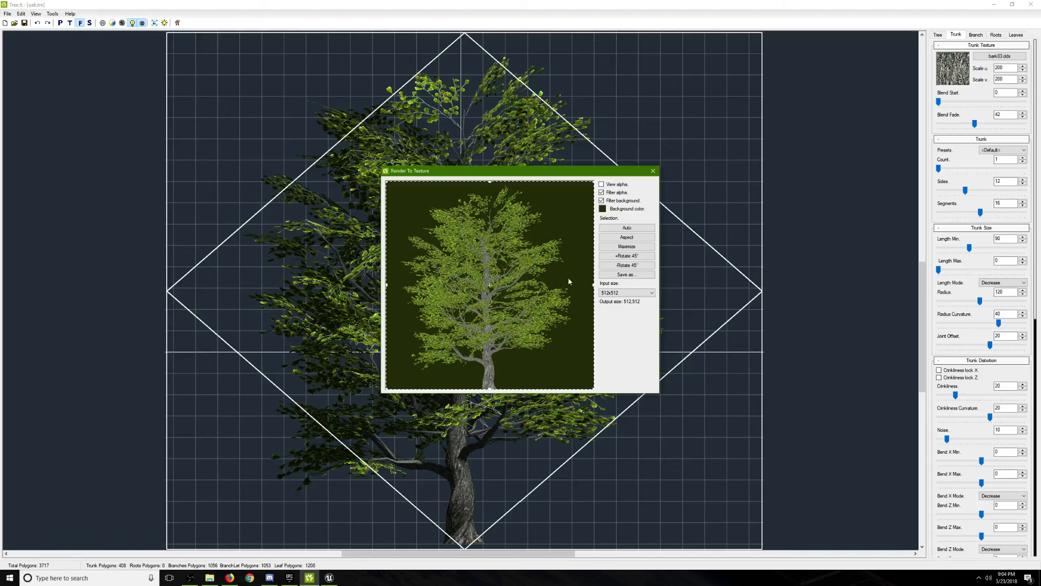
{"action": "left_click", "coordinate": [653, 171]}
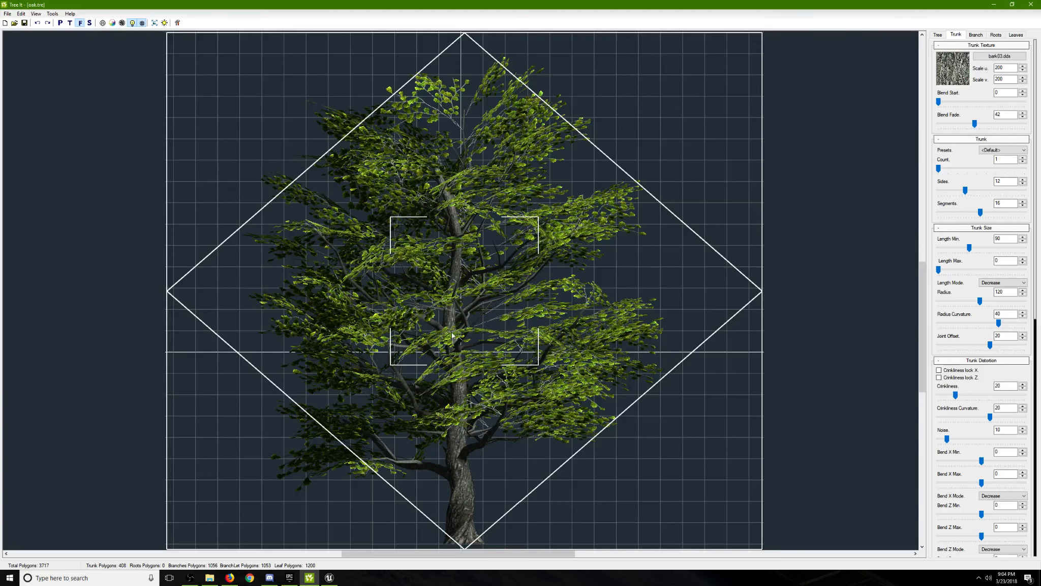
Launch Blender and delete all objects from the default scene.
{"action": "left_click", "coordinate": [993, 4]}
{"action": "key", "text": "super"}
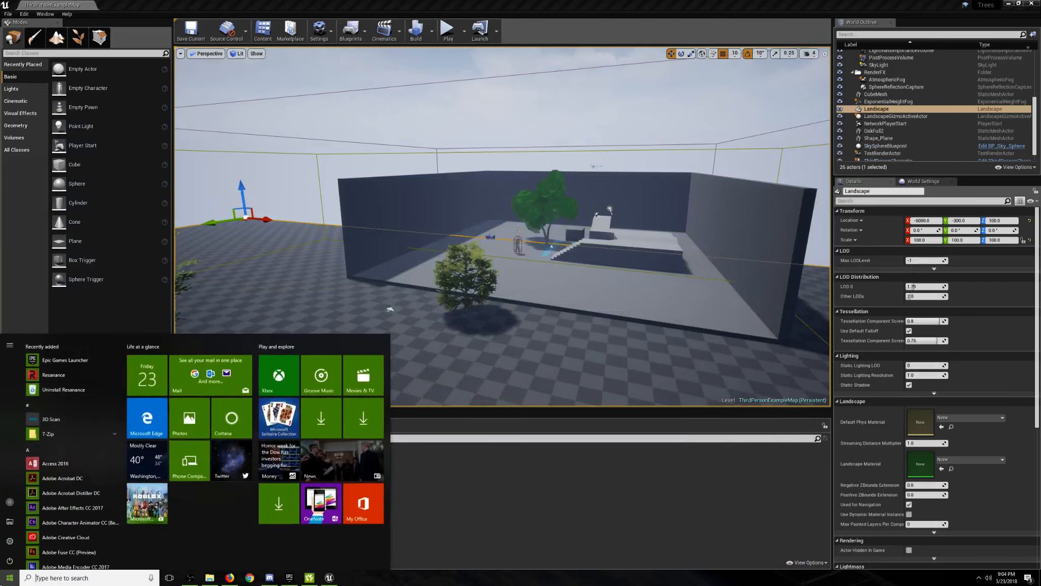
{"action": "type", "text": "blend"}
{"action": "key", "text": "Return"}
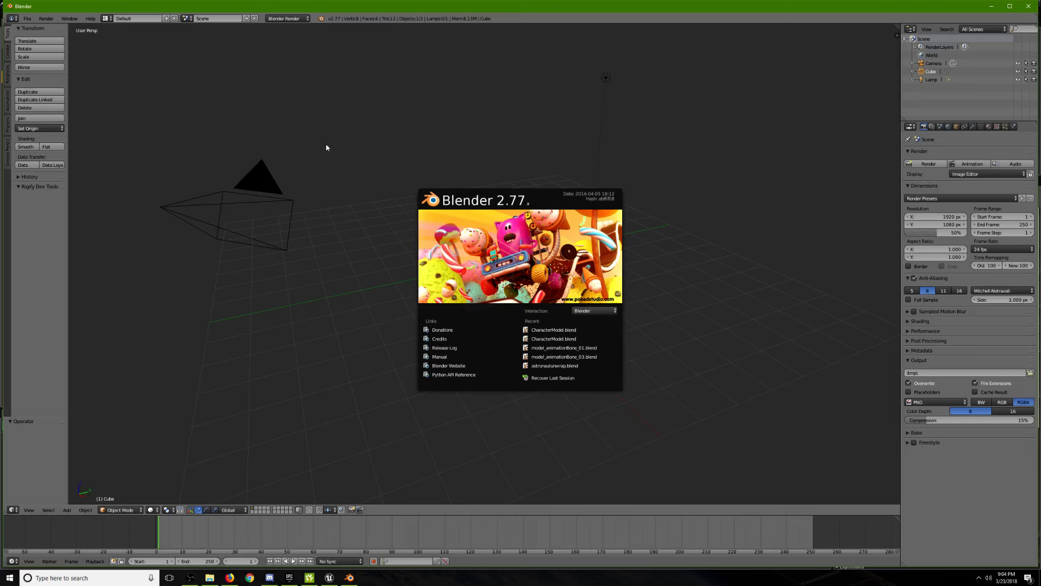
{"action": "left_click", "coordinate": [327, 147]}
{"action": "key", "text": "a"}
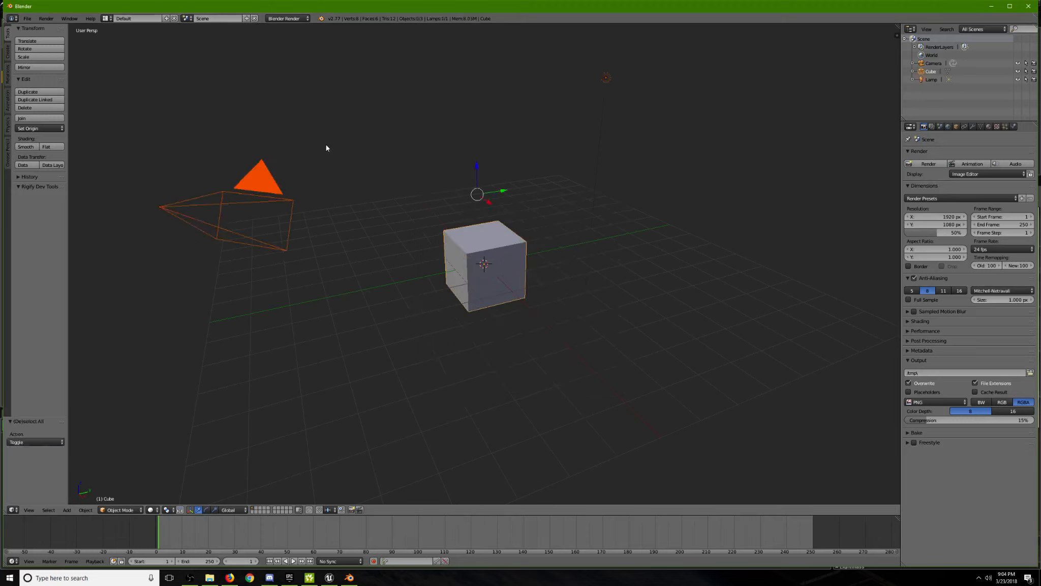
{"action": "key", "text": "Delete"}
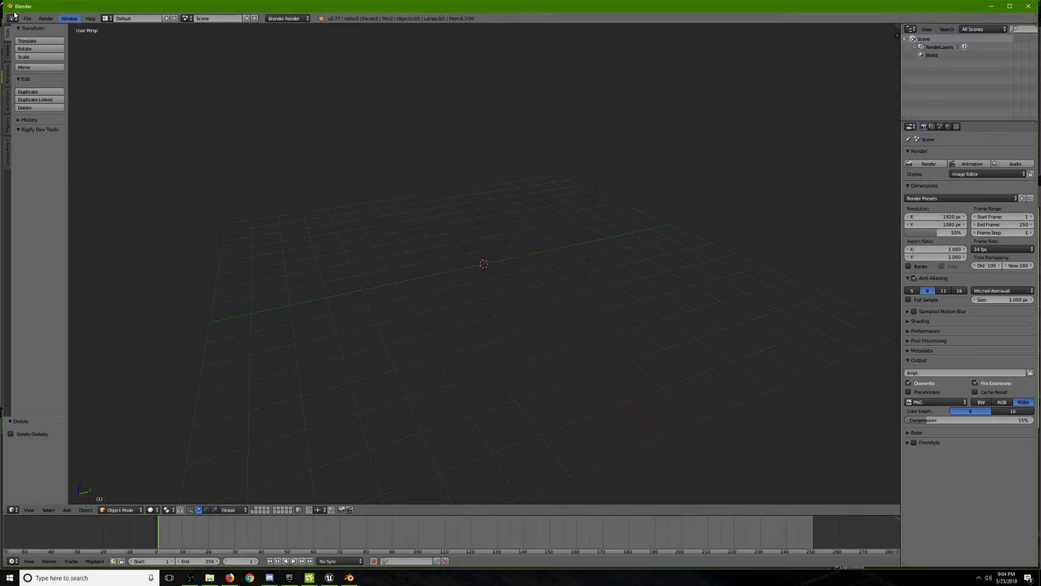
Try to import NewOak.fbx from the Desktop into the empty Blender scene.
{"action": "left_click", "coordinate": [27, 19]}
{"action": "mouse_move", "coordinate": [51, 165]}
{"action": "left_click", "coordinate": [137, 179]}
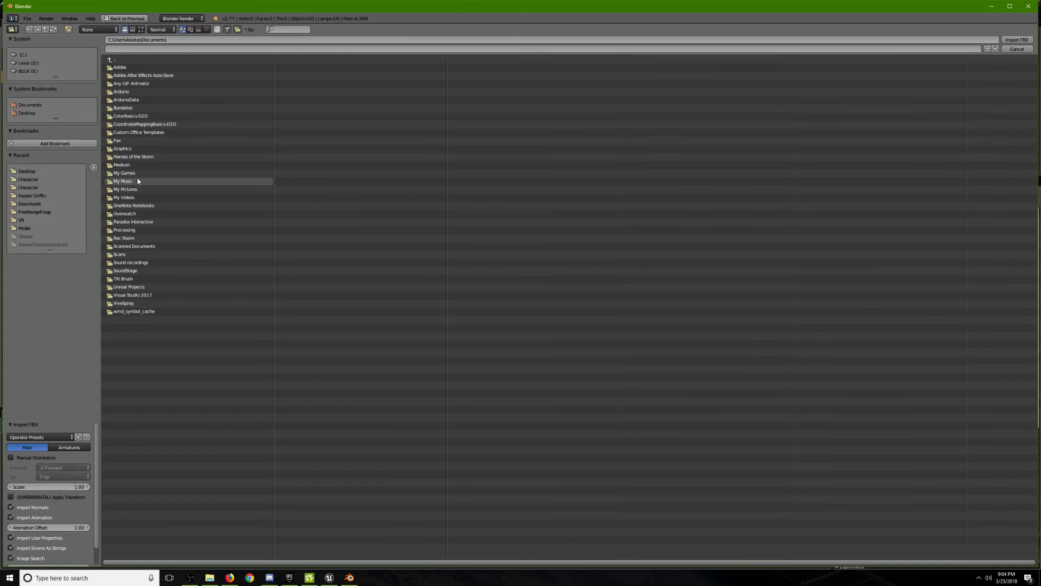
{"action": "left_click", "coordinate": [26, 113]}
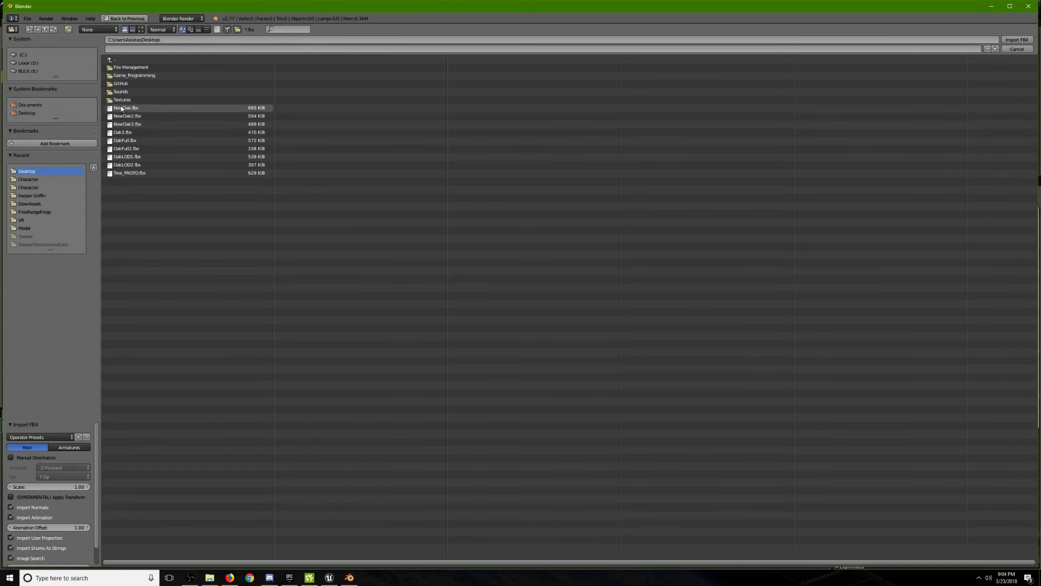
{"action": "left_click", "coordinate": [126, 108]}
{"action": "left_click", "coordinate": [1016, 40]}
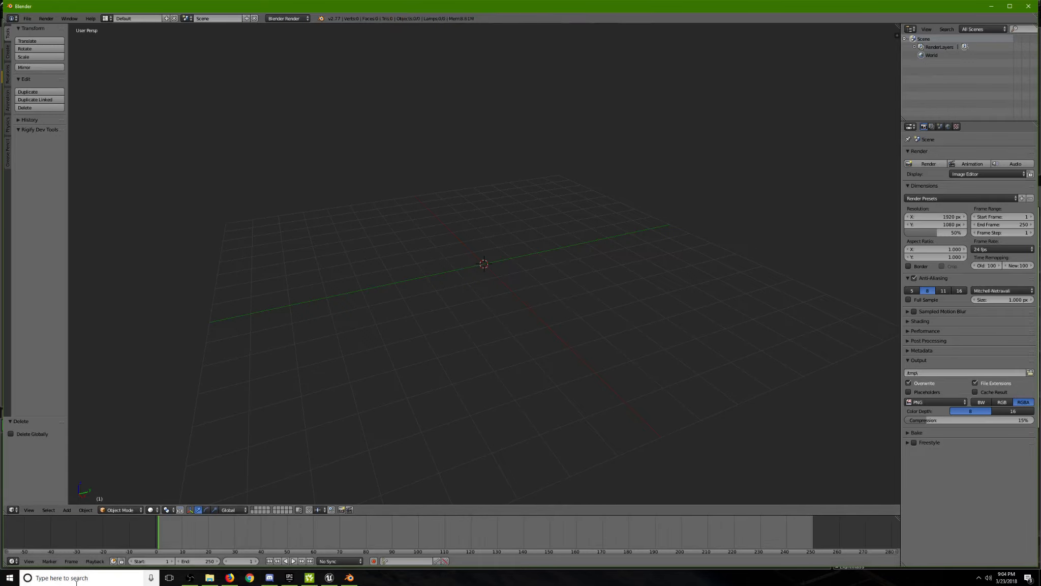
Open the NewOak file from the Desktop in Paint 3D, skipping the linked texture import.
{"action": "key", "text": "super"}
{"action": "left_click", "coordinate": [991, 6]}
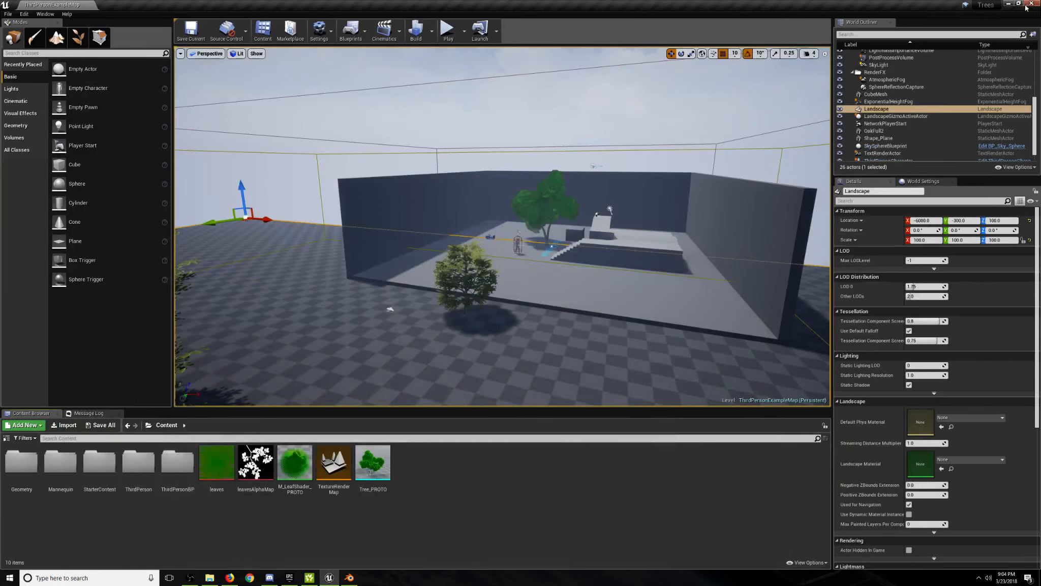
{"action": "left_click", "coordinate": [1009, 4]}
{"action": "left_click", "coordinate": [993, 6]}
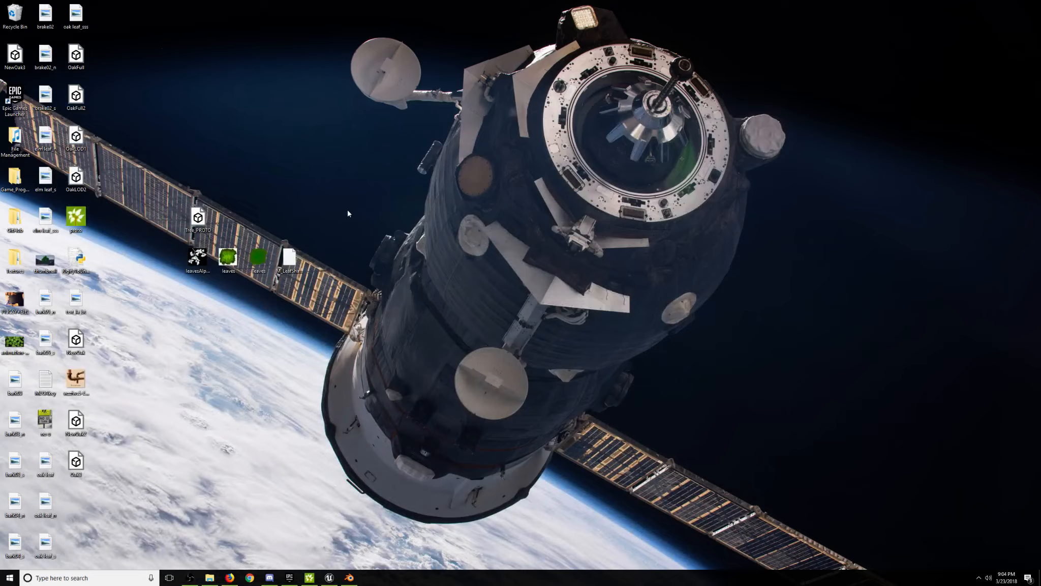
{"action": "right_click", "coordinate": [76, 347]}
{"action": "left_click", "coordinate": [118, 362]}
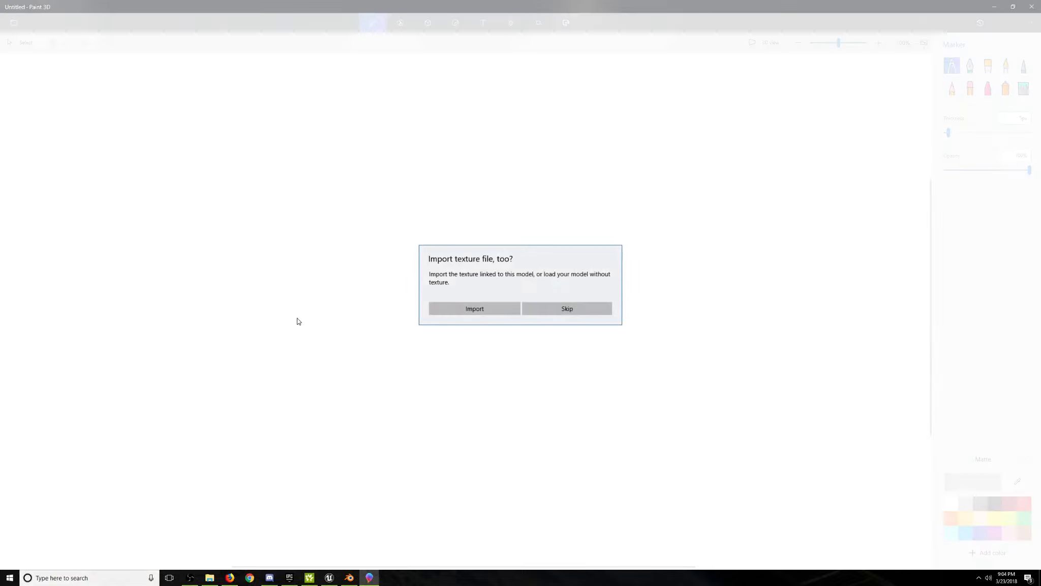
{"action": "left_click", "coordinate": [555, 313]}
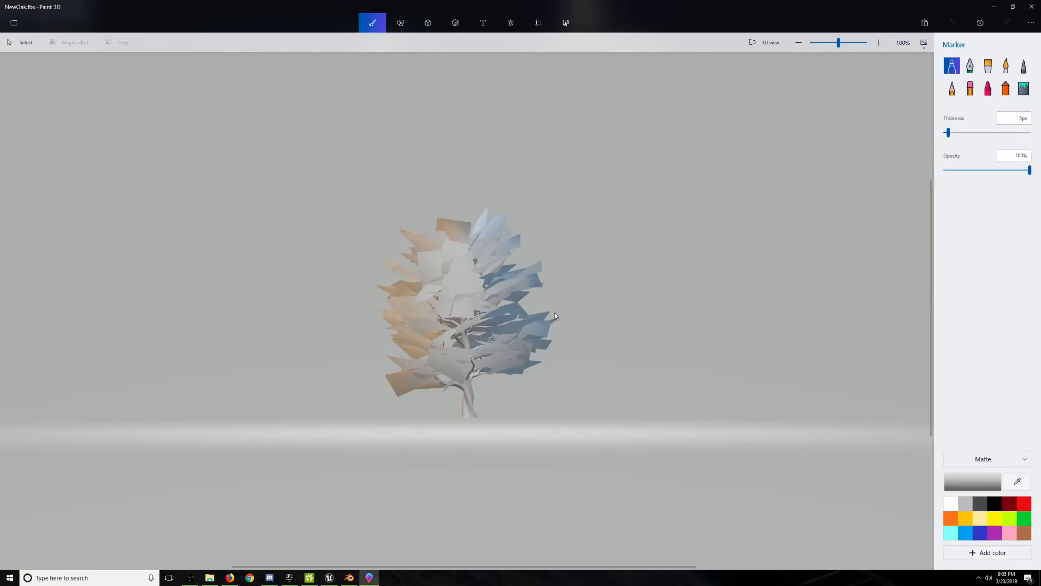
Check Paint 3D's save options for the model, close Paint 3D, and switch to Unreal Editor.
{"action": "left_click", "coordinate": [14, 22]}
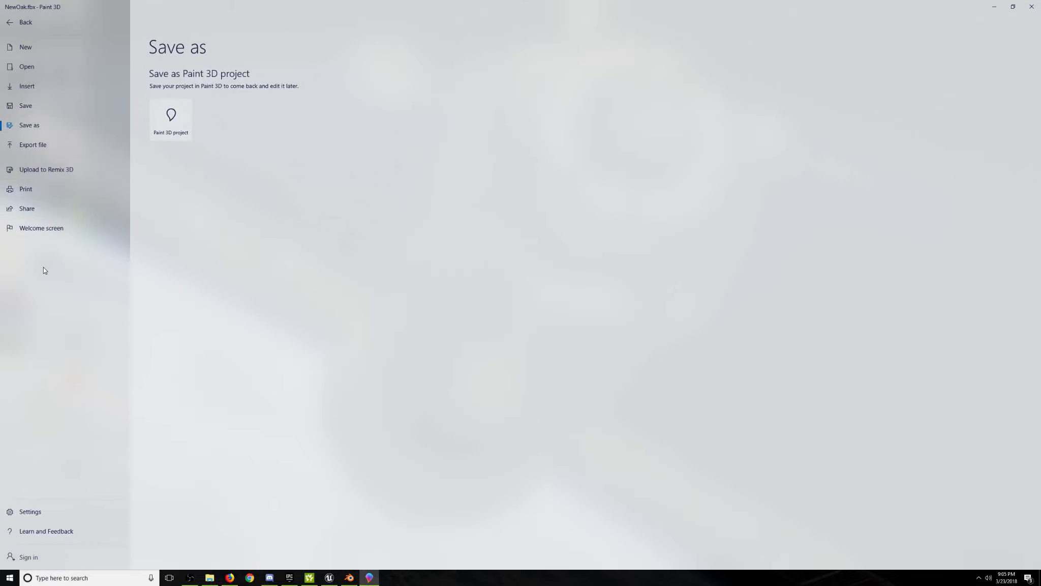
{"action": "left_click", "coordinate": [1031, 6]}
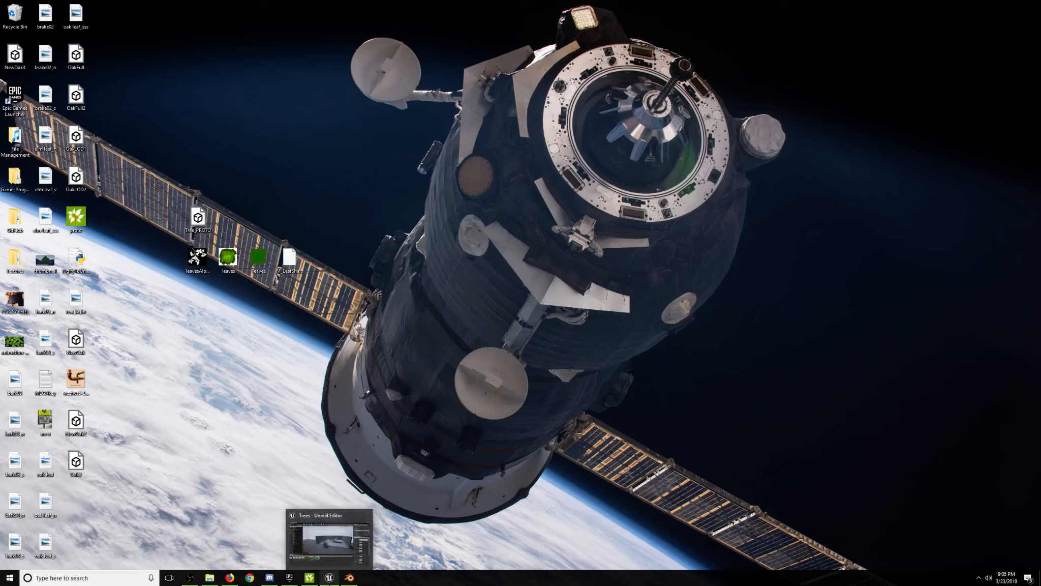
{"action": "left_click", "coordinate": [330, 577]}
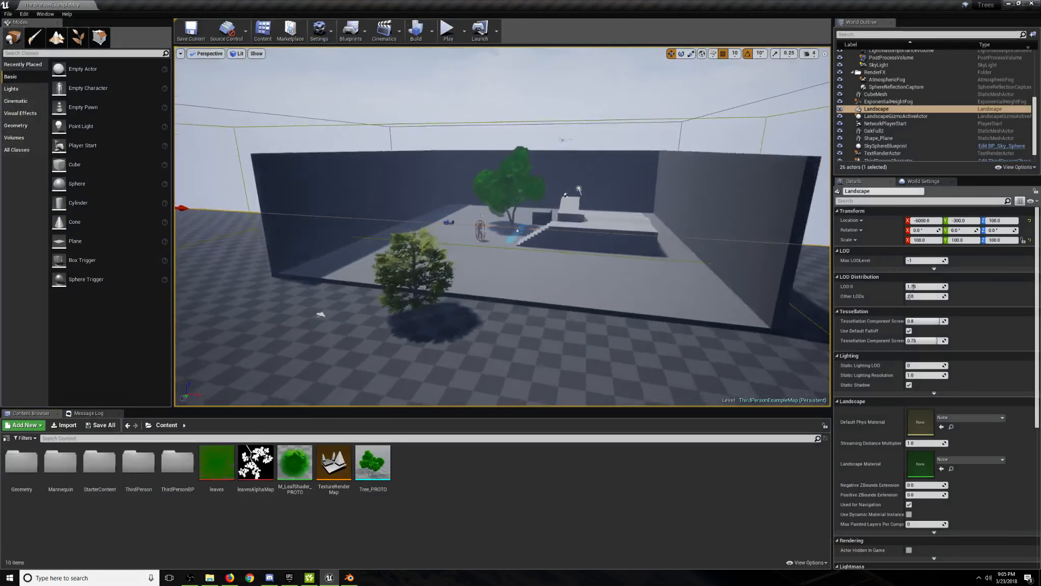
Import the NewOak FBX from the Desktop into the Content folder as a static mesh, without materials or textures.
{"action": "right_click_drag", "start_coordinate": [502, 226], "coordinate": [422, 254]}
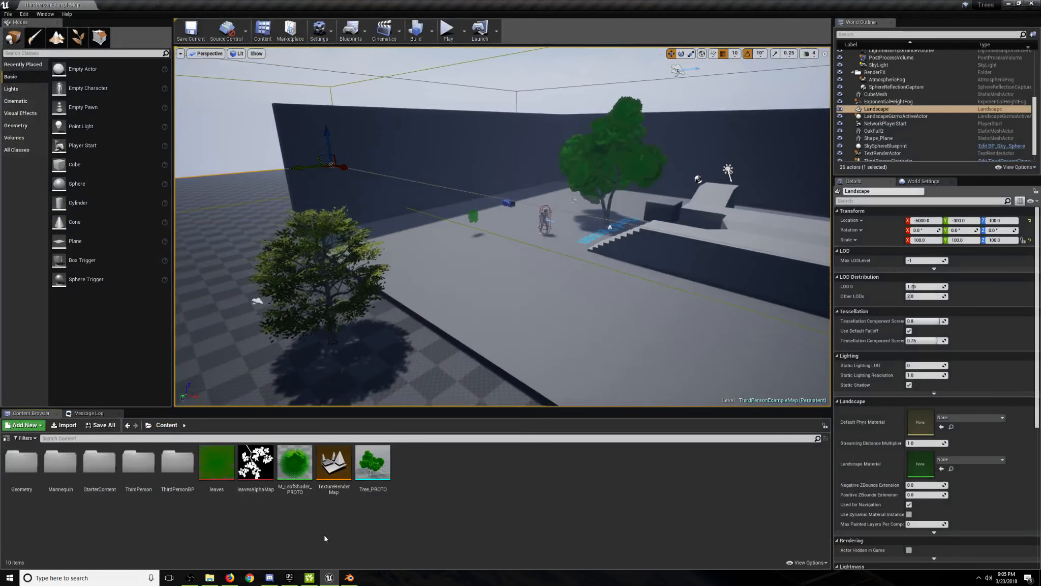
{"action": "mouse_move", "coordinate": [408, 323]}
{"action": "right_mouse_down"}
{"action": "mouse_move", "coordinate": [458, 317]}
{"action": "mouse_move", "coordinate": [412, 310]}
{"action": "mouse_move", "coordinate": [407, 323]}
{"action": "right_mouse_up"}
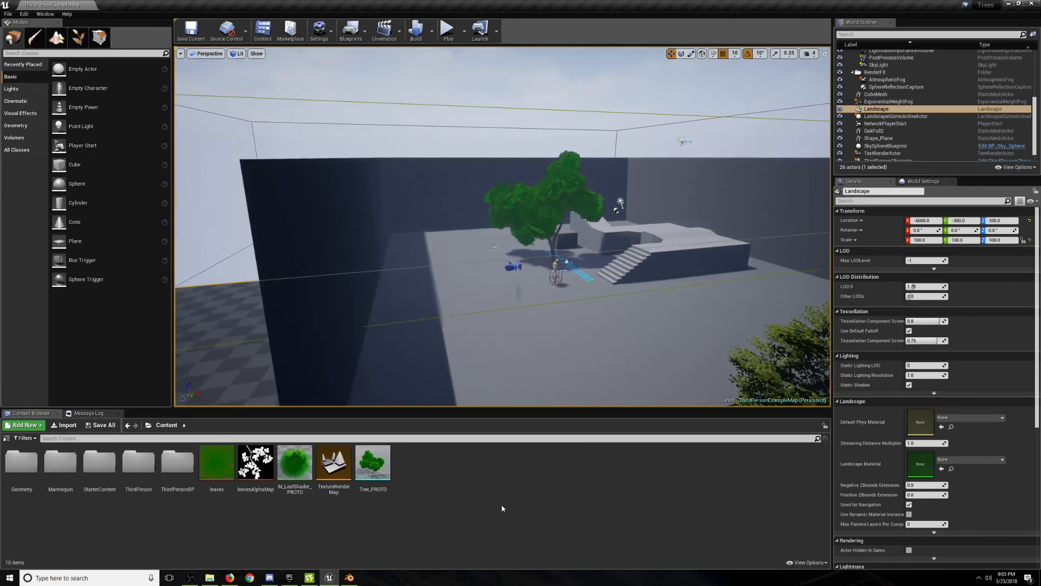
{"action": "left_click", "coordinate": [66, 425]}
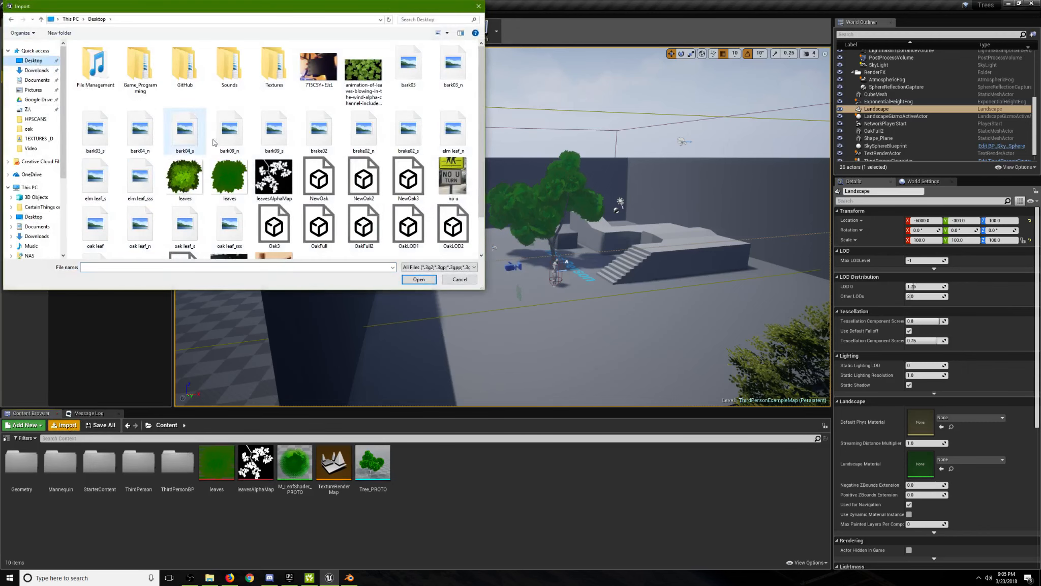
{"action": "double_click", "coordinate": [320, 178]}
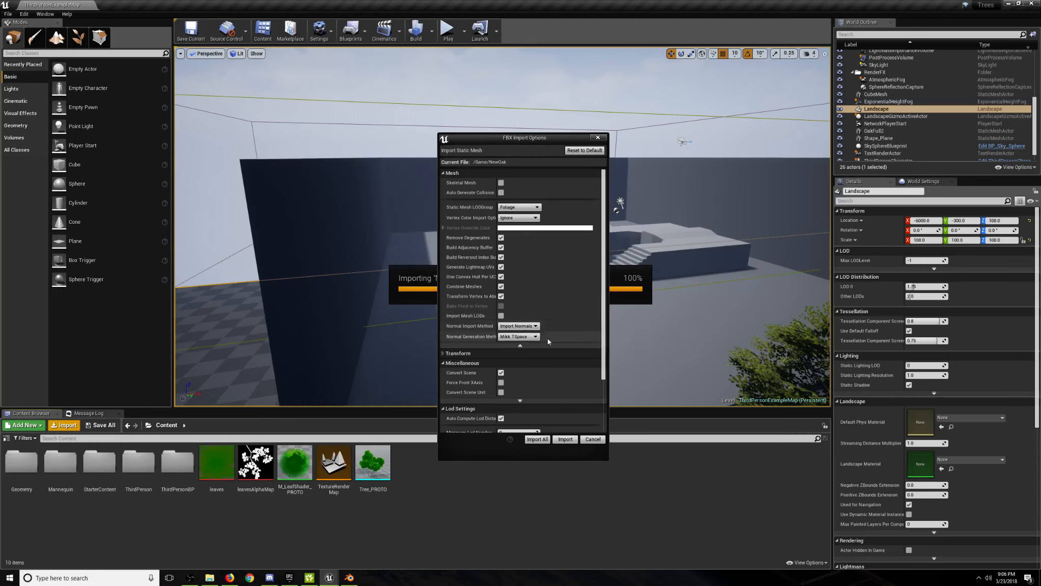
{"action": "scroll", "coordinate": [540, 337], "scroll_direction": "down", "scroll_amount": 3}
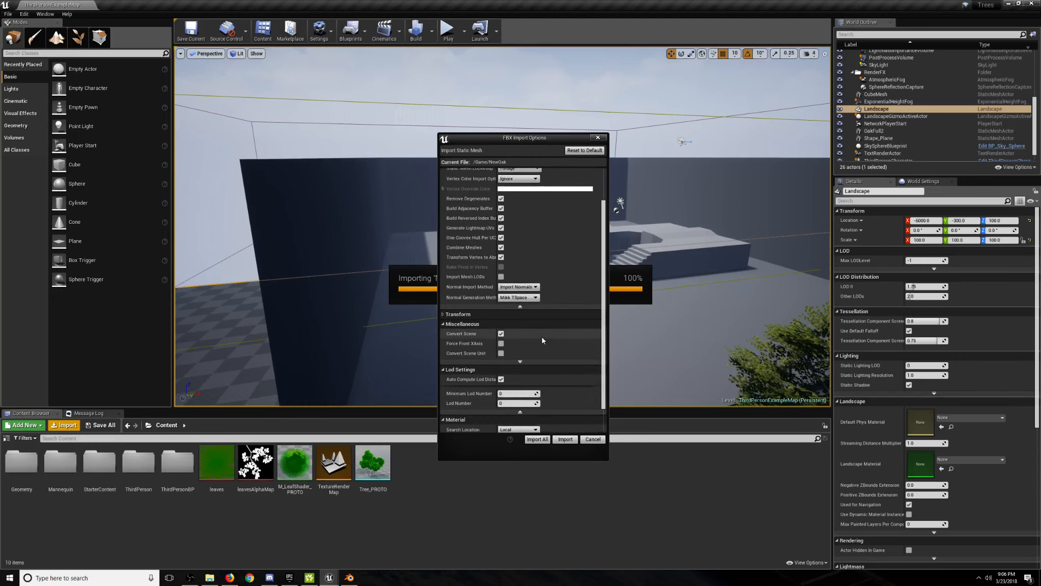
{"action": "left_click", "coordinate": [443, 302]}
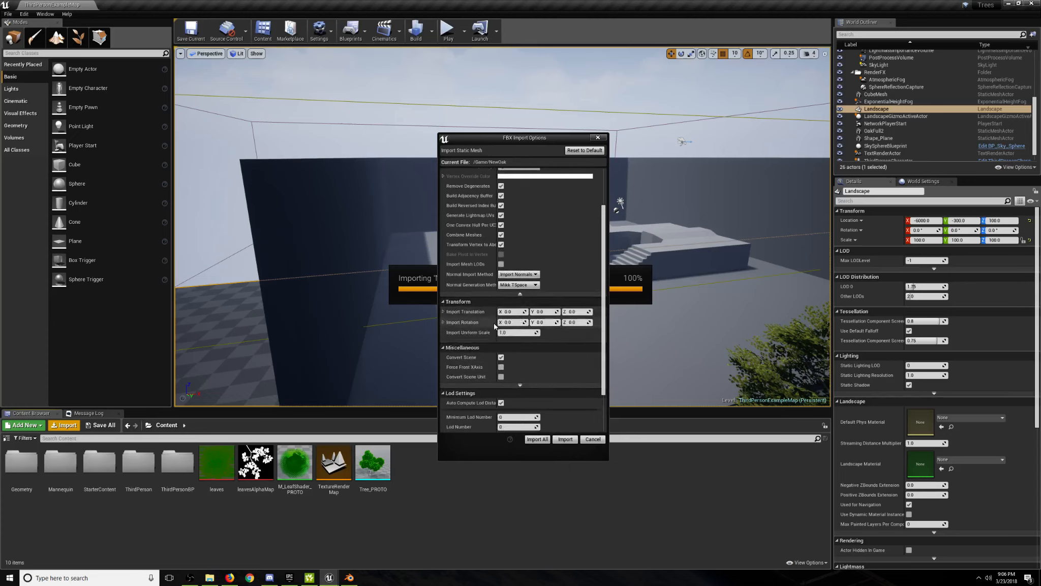
{"action": "scroll", "coordinate": [517, 328], "scroll_direction": "down", "scroll_amount": 2}
{"action": "scroll", "coordinate": [529, 321], "scroll_direction": "down", "scroll_amount": 2}
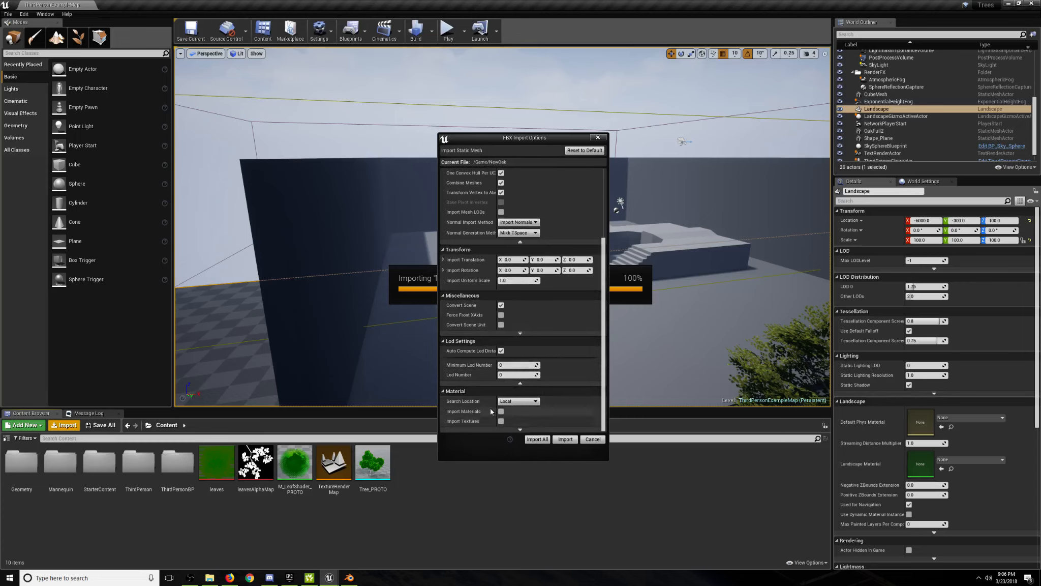
{"action": "left_click", "coordinate": [536, 438]}
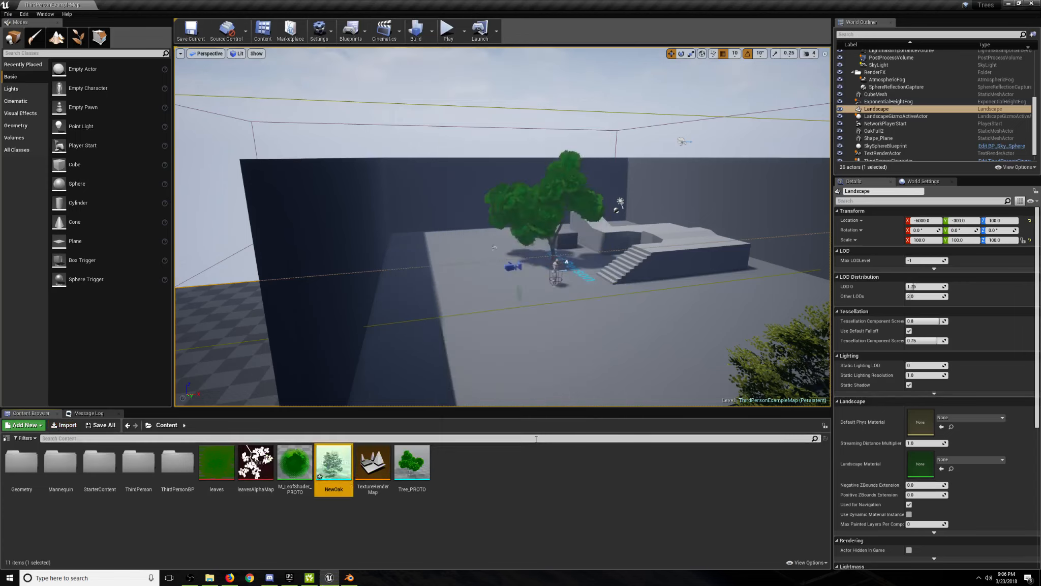
Open the NewOak mesh for editing and assign the bark03_Mat material to its bark03 slot.
{"action": "double_click", "coordinate": [325, 465]}
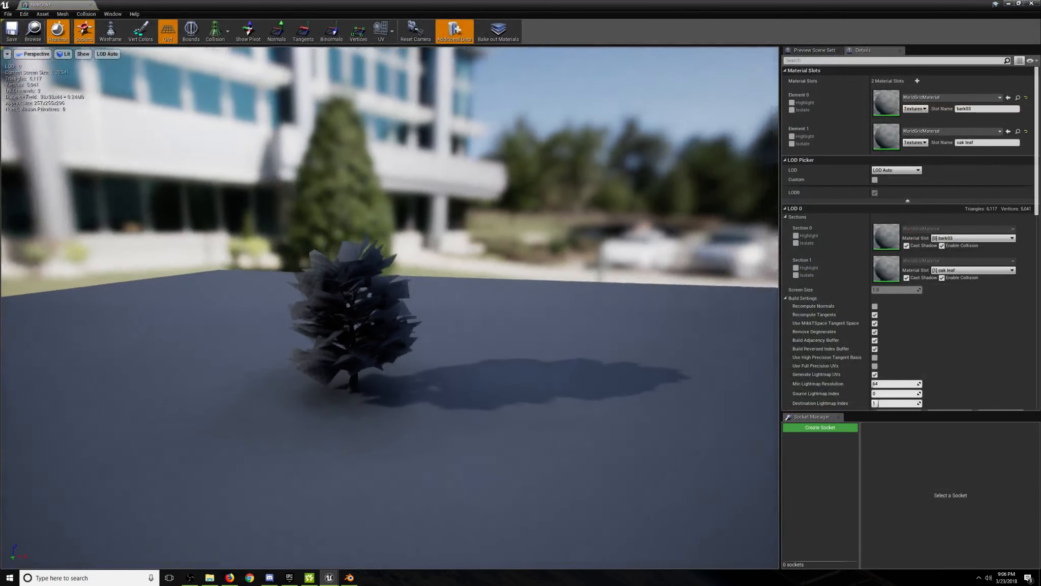
{"action": "right_click_drag", "start_coordinate": [522, 365], "coordinate": [559, 365]}
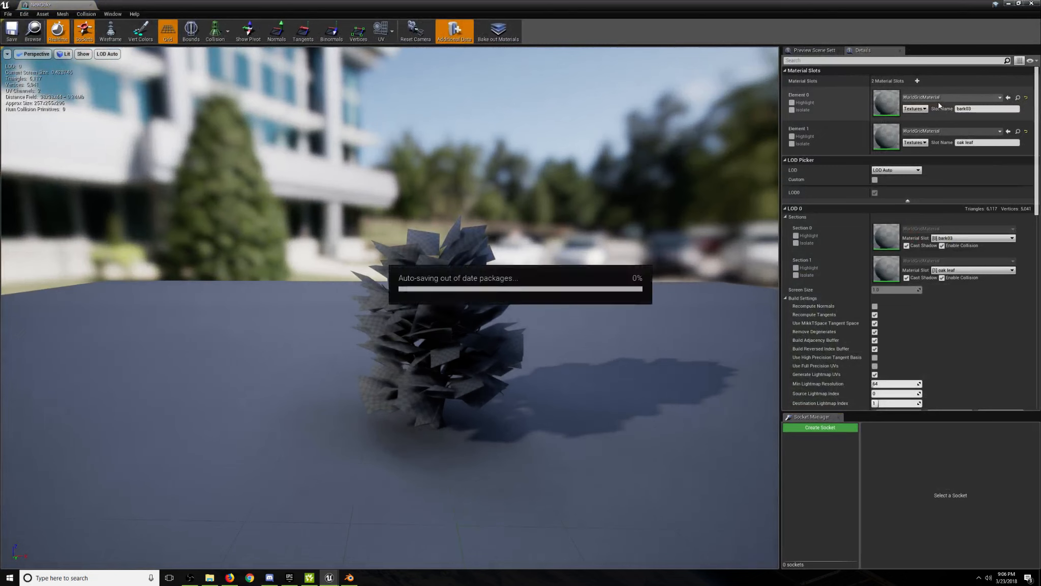
{"action": "left_click", "coordinate": [913, 98]}
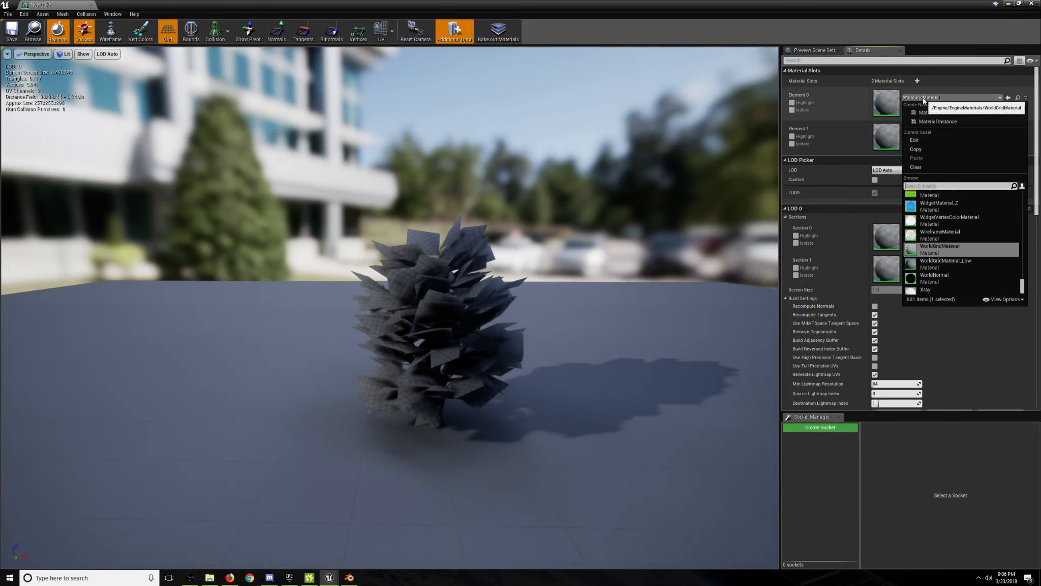
{"action": "type", "text": "bartk"}
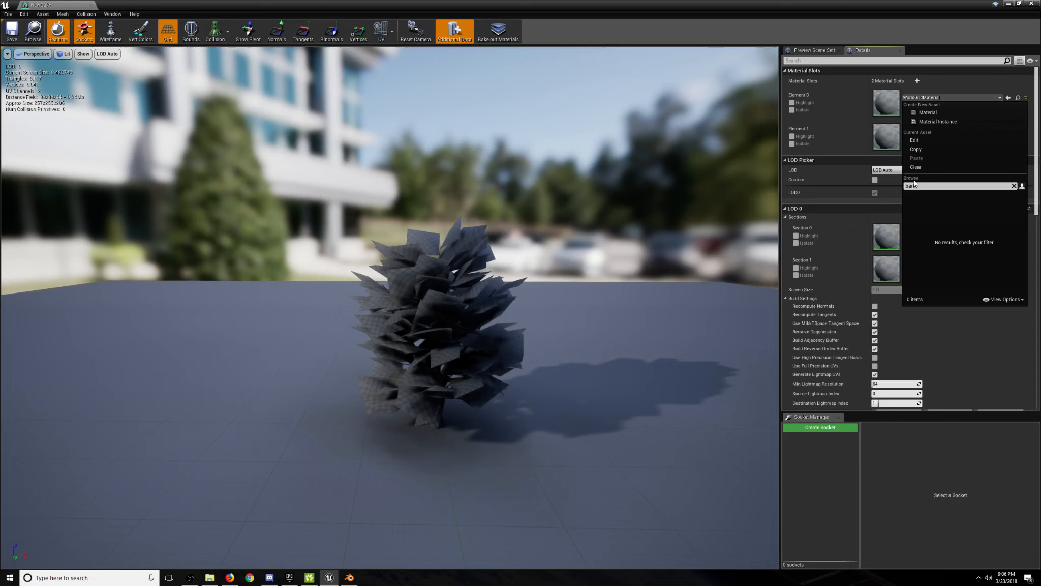
{"action": "key", "text": "BackSpace"}
{"action": "key", "text": "BackSpace"}
{"action": "type", "text": "k"}
{"action": "left_click", "coordinate": [953, 196]}
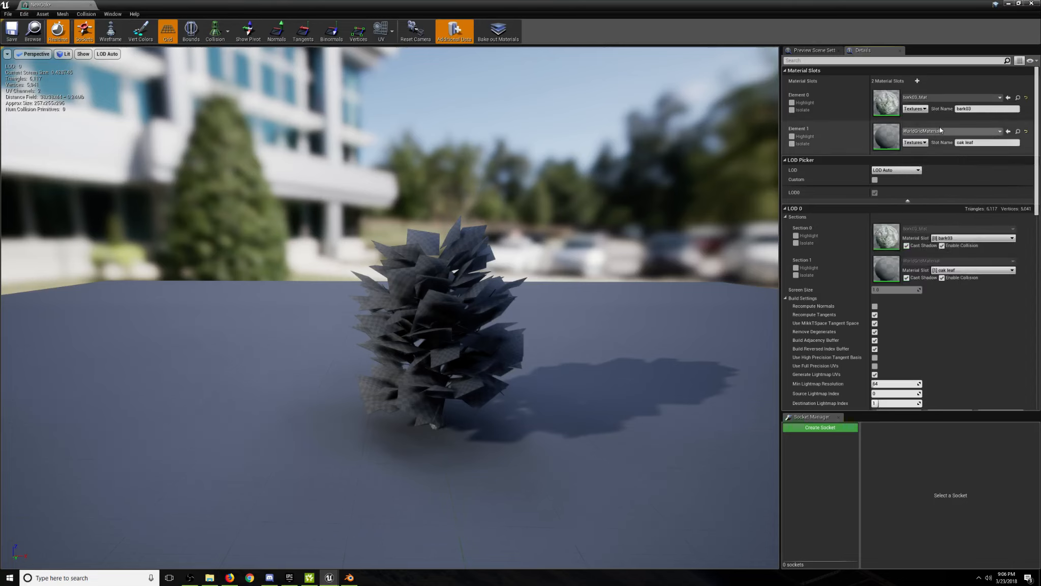
Assign the oak_leaf_Mat_Inst material to the mesh's oak leaf slot.
{"action": "left_click", "coordinate": [937, 131]}
{"action": "type", "text": "leaf"}
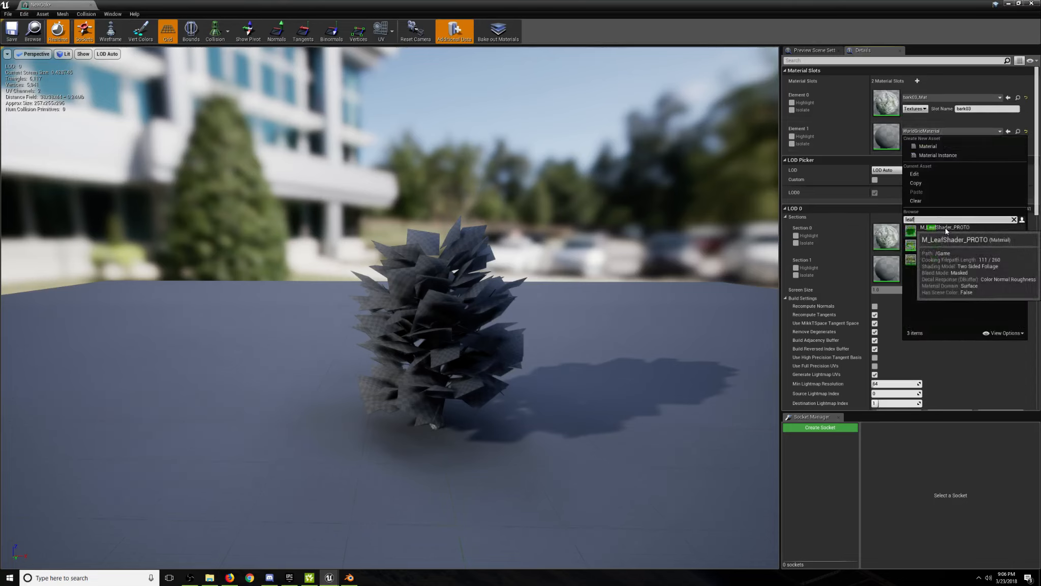
{"action": "left_click", "coordinate": [952, 257]}
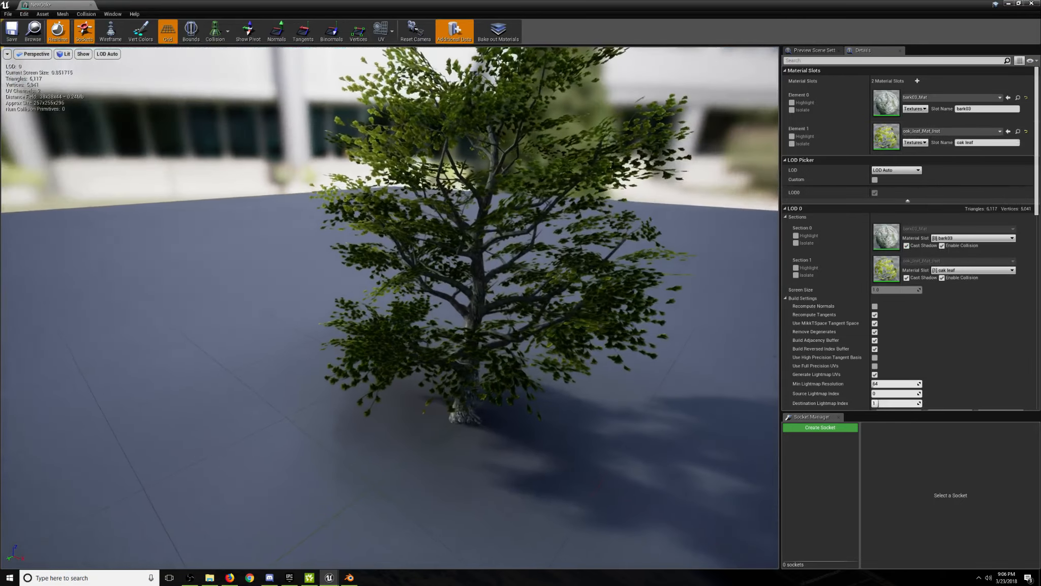
{"action": "right_click_drag", "start_coordinate": [502, 273], "coordinate": [523, 296]}
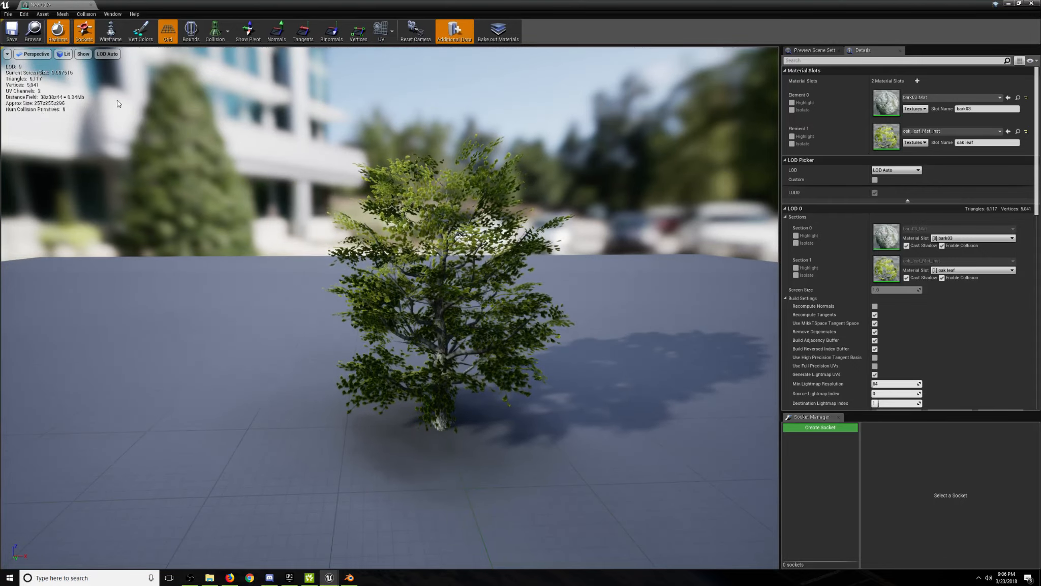
{"action": "right_click_drag", "start_coordinate": [359, 259], "coordinate": [337, 219]}
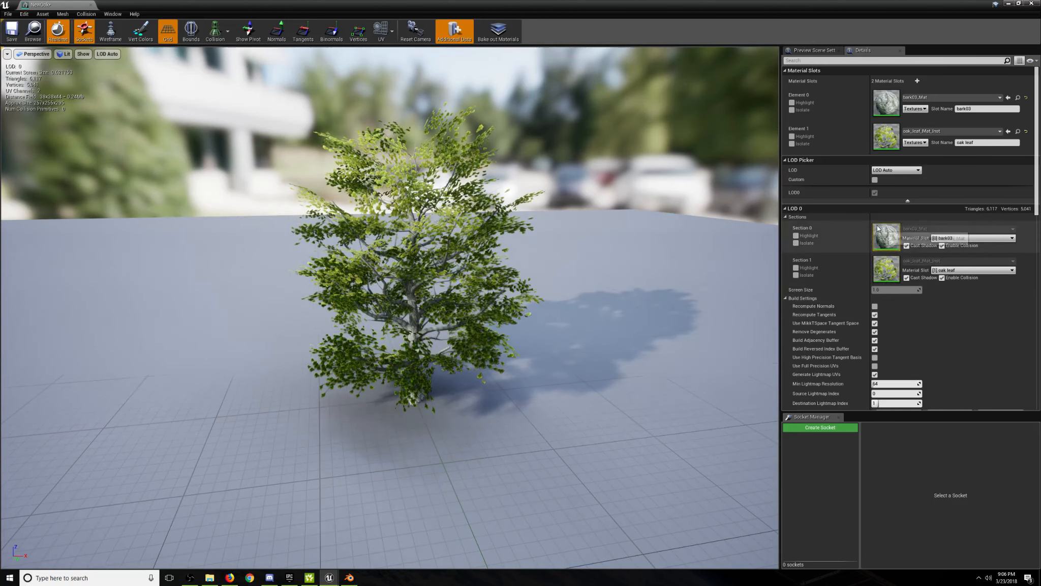
Import NewOak2 from the Desktop as LOD level 1 of the NewOak mesh.
{"action": "scroll", "coordinate": [894, 302], "scroll_direction": "down", "scroll_amount": 5}
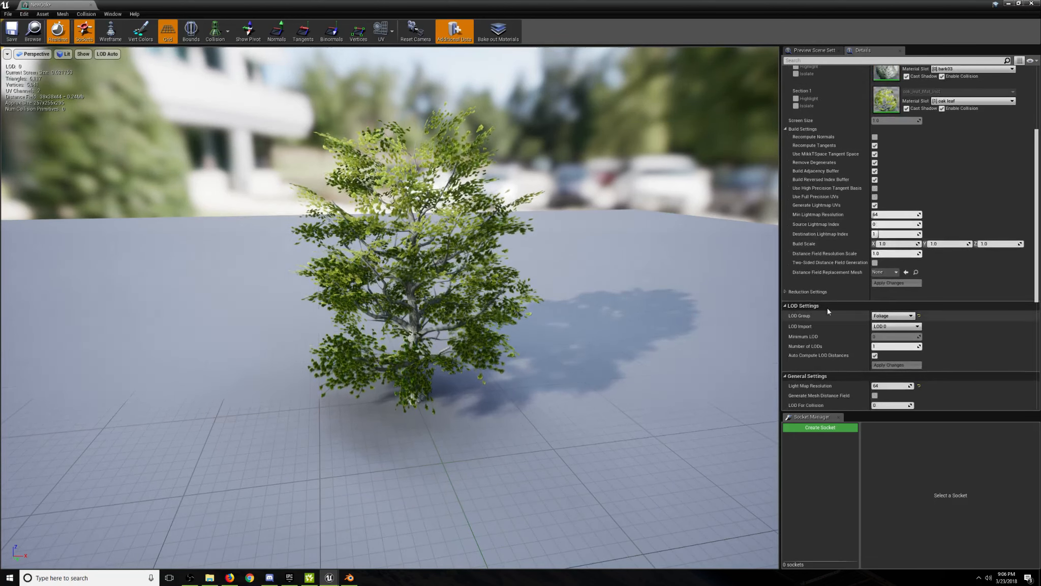
{"action": "left_click", "coordinate": [896, 326]}
{"action": "left_click", "coordinate": [894, 337]}
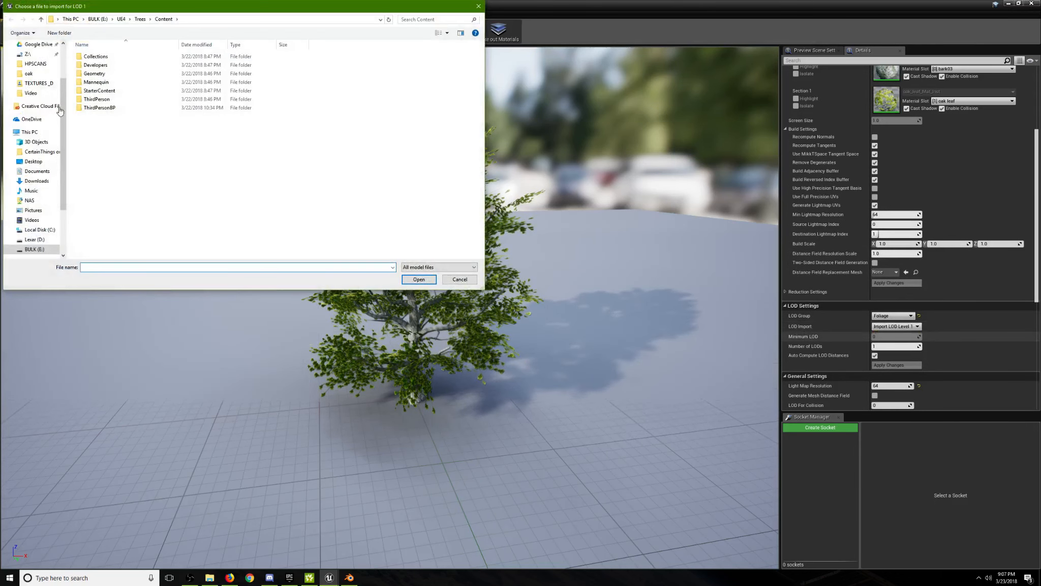
{"action": "scroll", "coordinate": [28, 111], "scroll_direction": "up", "scroll_amount": 2}
{"action": "left_click", "coordinate": [33, 60]}
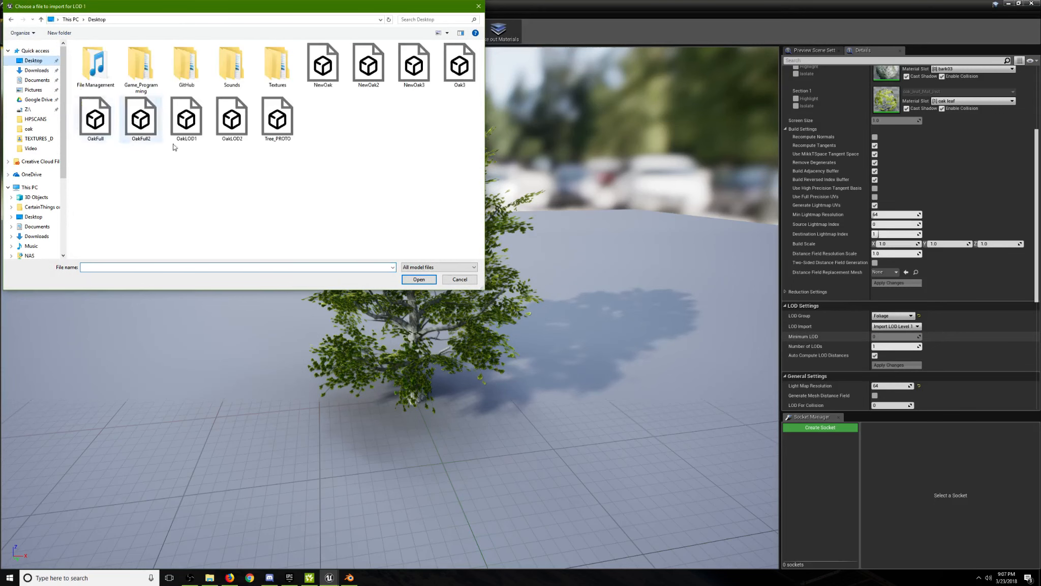
{"action": "left_click", "coordinate": [367, 66]}
{"action": "left_click", "coordinate": [418, 279]}
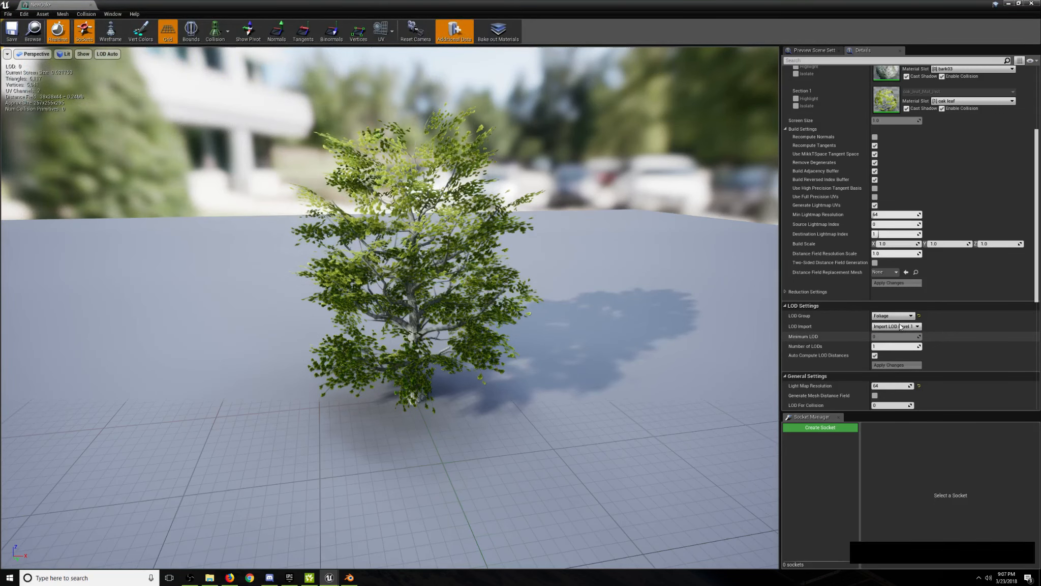
Import NewOak3 as LOD level 2 of the mesh and turn off automatic computation of LOD distances.
{"action": "left_click", "coordinate": [898, 273]}
{"action": "left_click", "coordinate": [892, 289]}
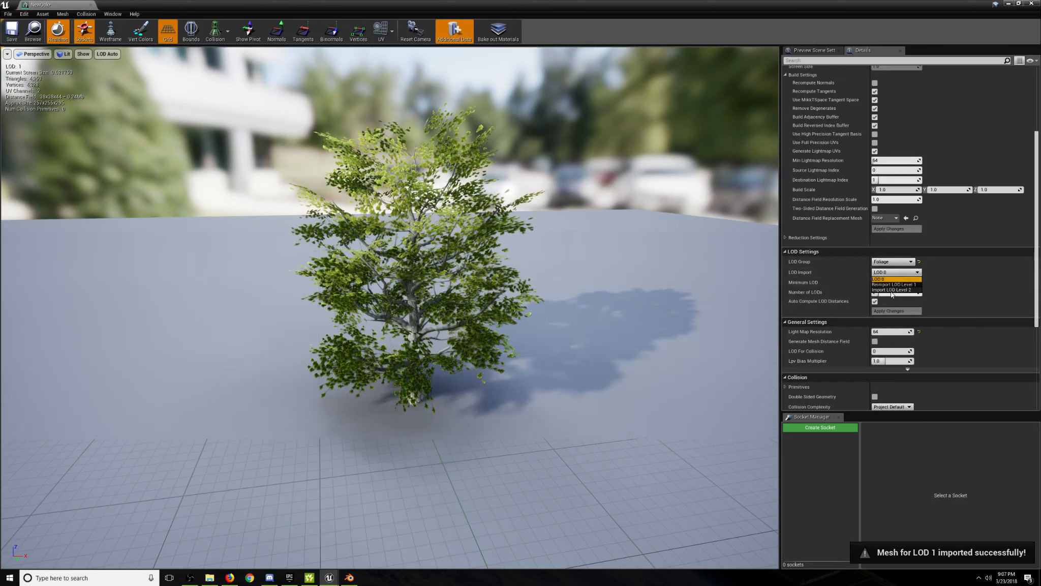
{"action": "left_click", "coordinate": [402, 80]}
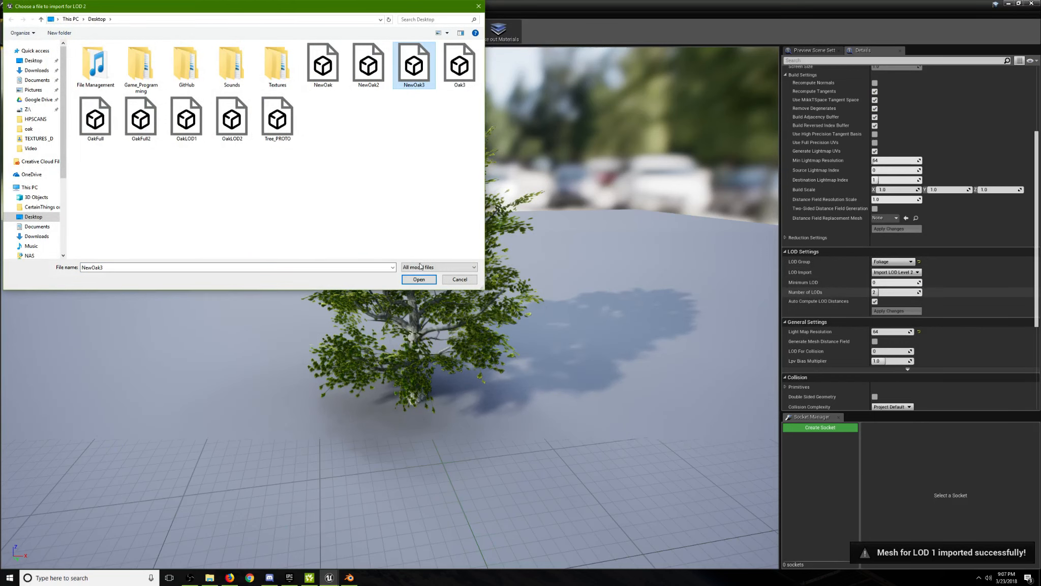
{"action": "left_click", "coordinate": [419, 279]}
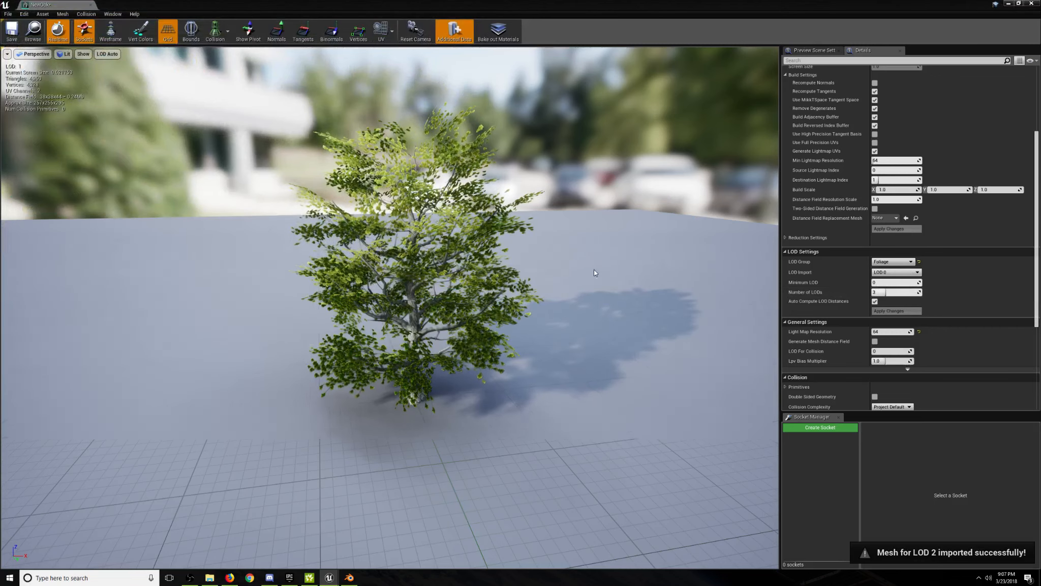
{"action": "left_click", "coordinate": [875, 302]}
Examine how the tree switches between LODs at different viewing distances and review the LOD 0 screen size and build settings.
{"action": "scroll", "coordinate": [909, 184], "scroll_direction": "up", "scroll_amount": 5}
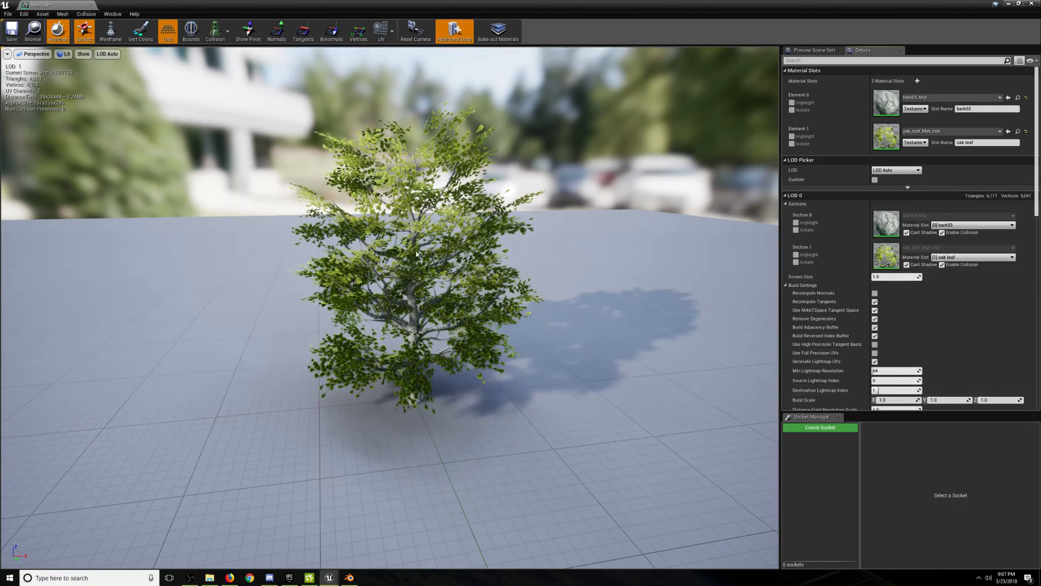
{"action": "left_click_drag", "start_coordinate": [393, 290], "coordinate": [503, 316], "text": "alt"}
{"action": "left_click_drag", "start_coordinate": [442, 283], "coordinate": [432, 277], "text": "alt"}
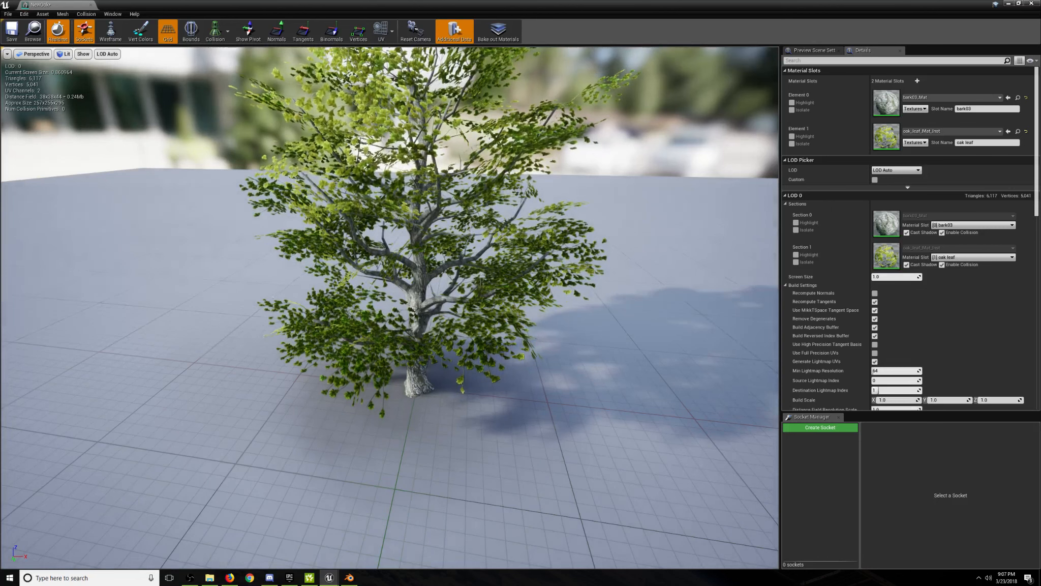
{"action": "scroll", "coordinate": [486, 286], "scroll_direction": "down", "scroll_amount": 4}
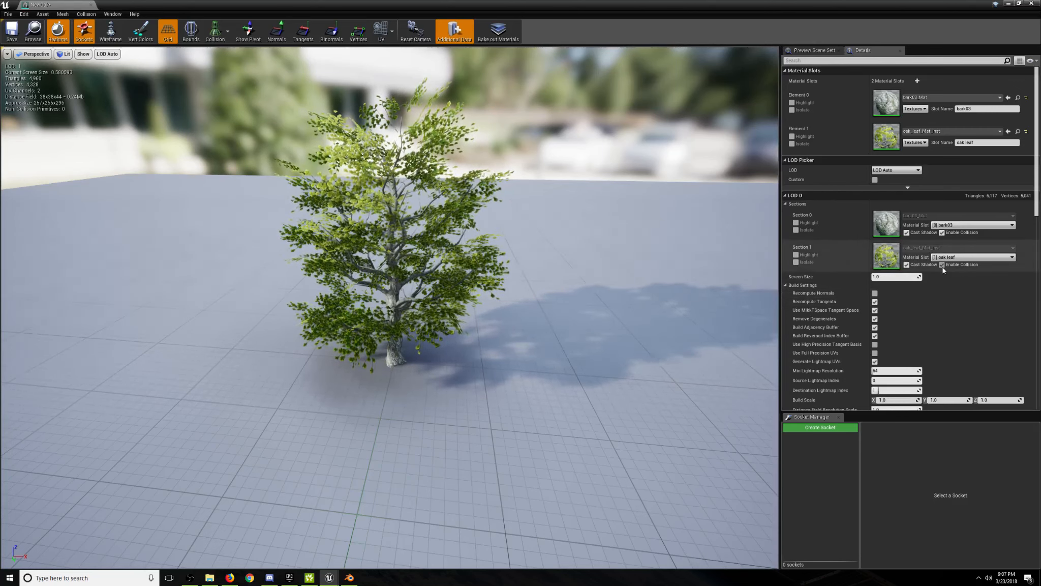
{"action": "scroll", "coordinate": [874, 270], "scroll_direction": "down", "scroll_amount": 3}
{"action": "scroll", "coordinate": [874, 269], "scroll_direction": "down", "scroll_amount": 1}
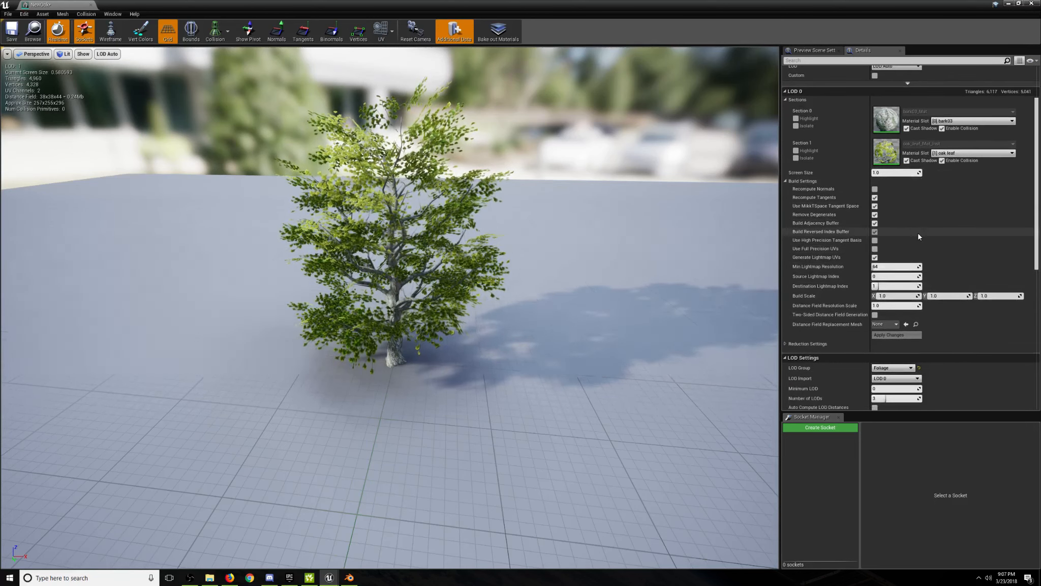
{"action": "scroll", "coordinate": [895, 245], "scroll_direction": "up", "scroll_amount": 3}
{"action": "scroll", "coordinate": [901, 247], "scroll_direction": "up", "scroll_amount": 1}
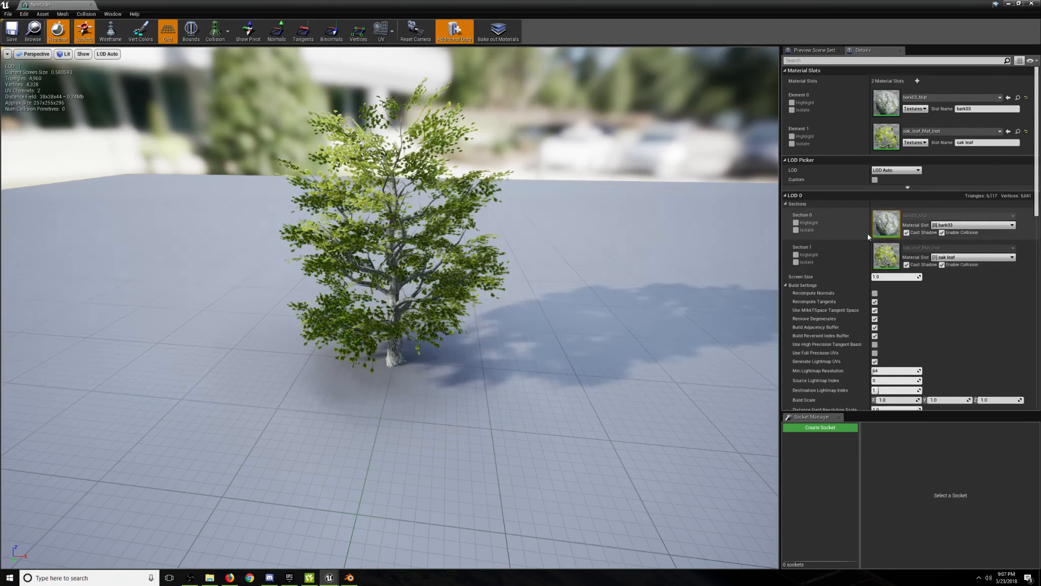
{"action": "left_click_drag", "start_coordinate": [676, 214], "coordinate": [661, 239]}
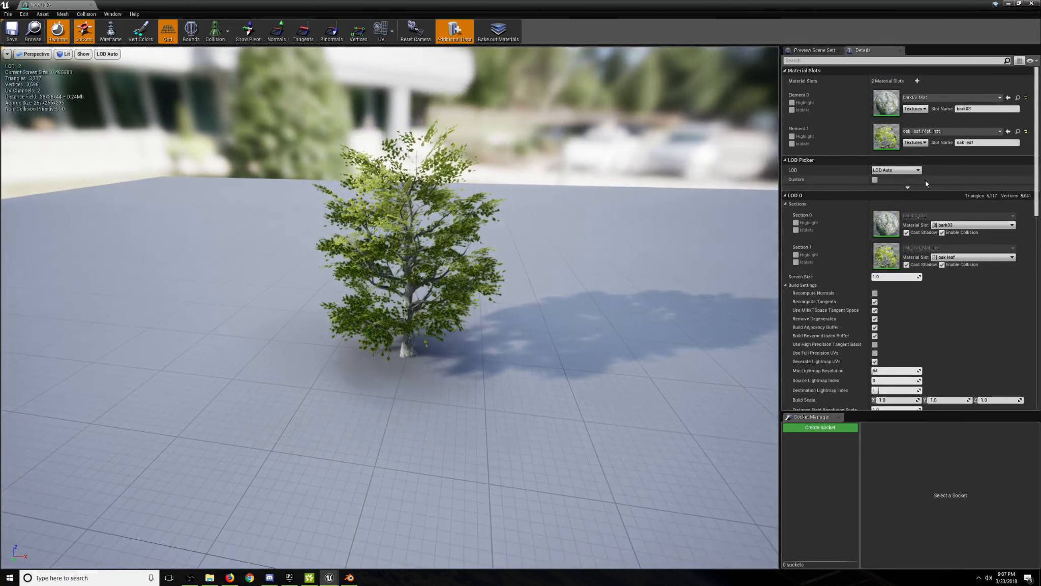
Pick LOD 0 for the oak mesh and set its screen size to 0.3.
{"action": "left_click", "coordinate": [896, 169]}
{"action": "left_click", "coordinate": [886, 187]}
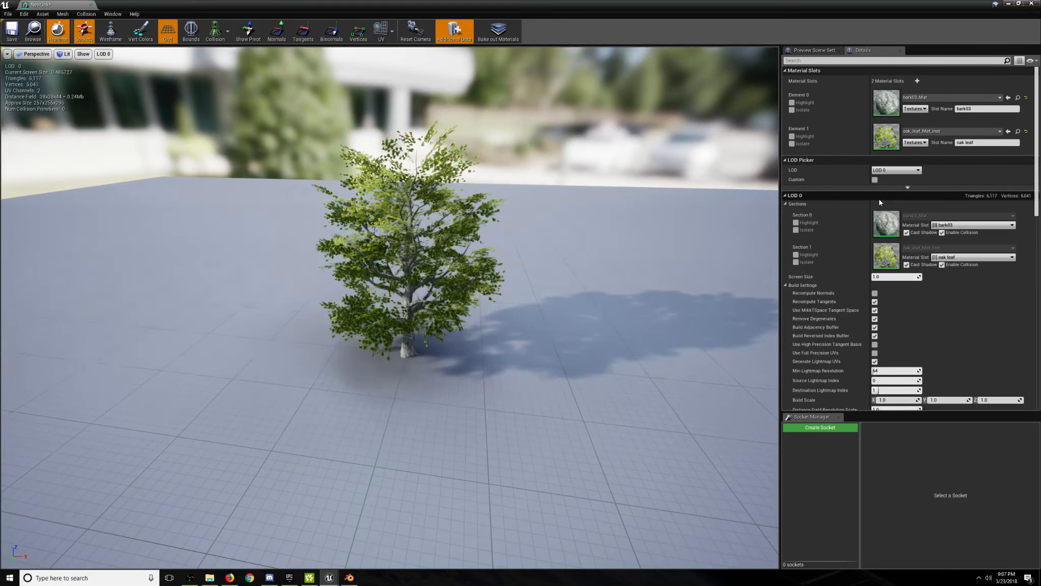
{"action": "mouse_move", "coordinate": [677, 225]}
{"action": "right_mouse_down"}
{"action": "mouse_move", "coordinate": [677, 252]}
{"action": "mouse_move", "coordinate": [677, 213]}
{"action": "mouse_move", "coordinate": [677, 249]}
{"action": "mouse_move", "coordinate": [677, 216]}
{"action": "mouse_move", "coordinate": [677, 240]}
{"action": "right_mouse_up"}
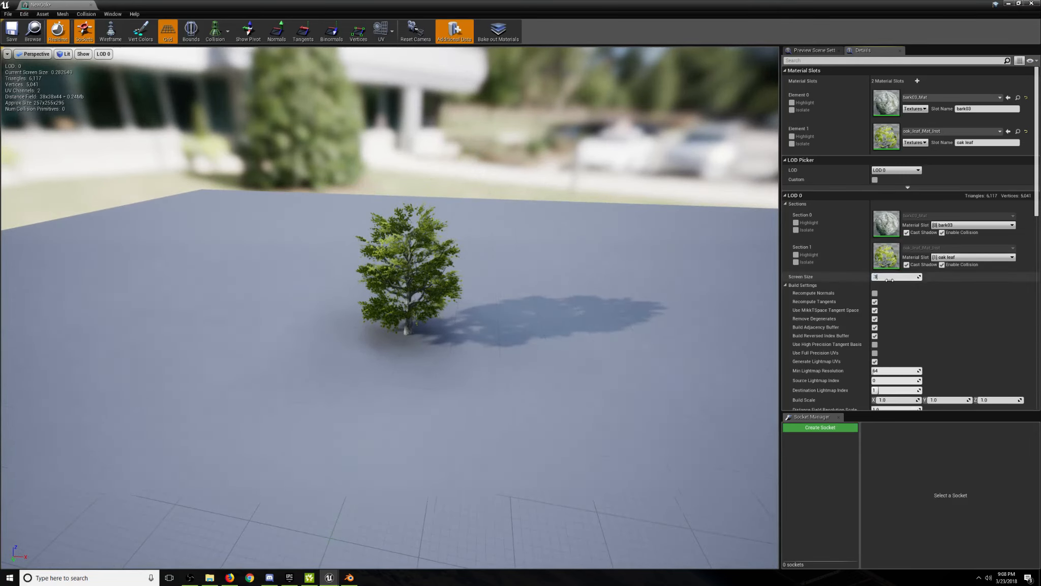
Show LOD 1 of the oak mesh and set its screen size to 0.2.
{"action": "left_click", "coordinate": [896, 170]}
{"action": "left_click", "coordinate": [890, 189]}
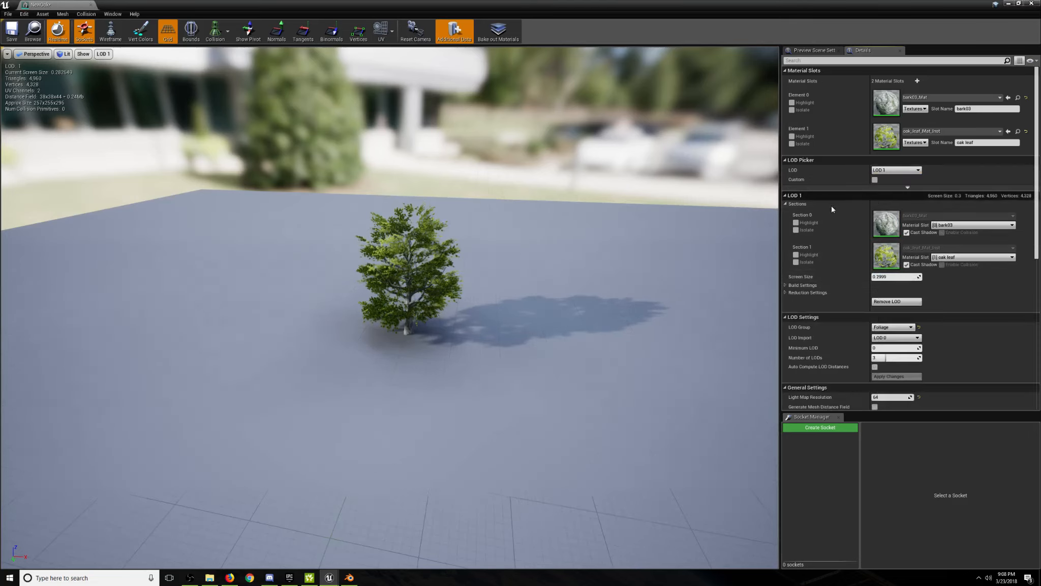
{"action": "mouse_move", "coordinate": [677, 233]}
{"action": "right_mouse_down"}
{"action": "mouse_move", "coordinate": [677, 295]}
{"action": "mouse_move", "coordinate": [677, 244]}
{"action": "right_mouse_up"}
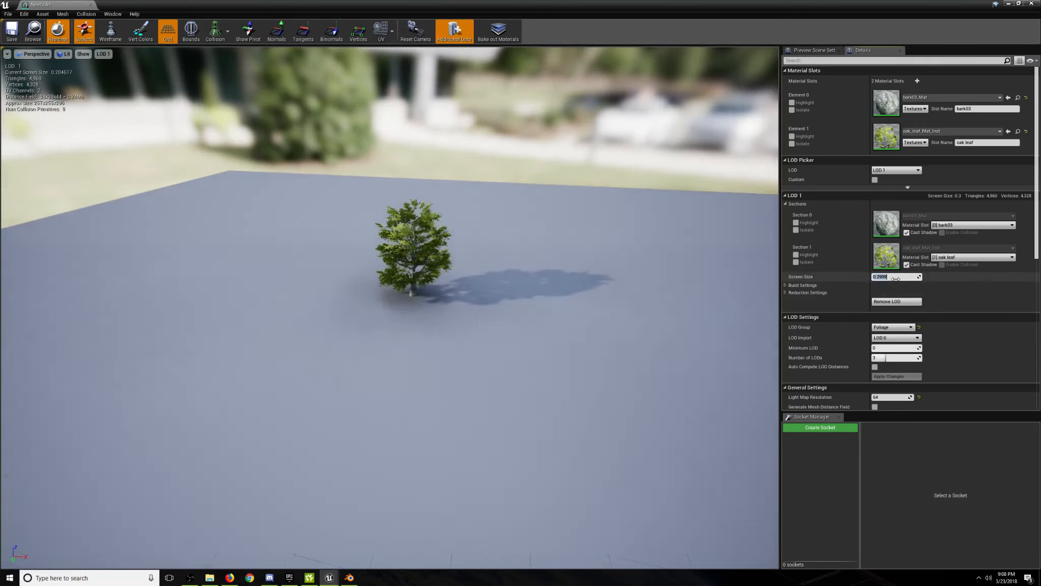
Show LOD 2 of the oak mesh and set its screen size to 0.1.
{"action": "left_click", "coordinate": [897, 169]}
{"action": "left_click", "coordinate": [890, 193]}
{"action": "right_click_drag", "start_coordinate": [677, 255], "coordinate": [677, 305]}
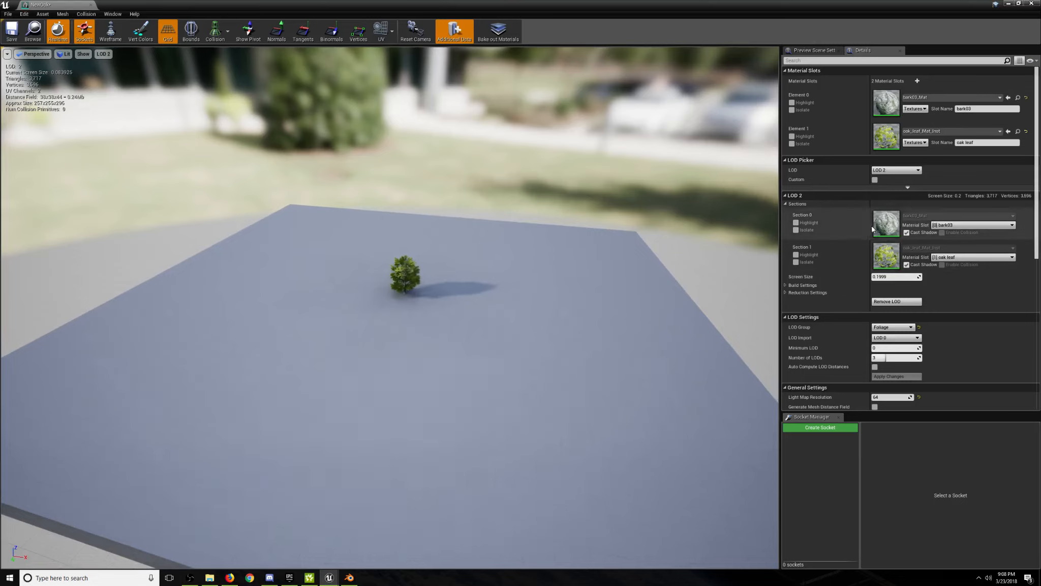
{"action": "right_click_drag", "start_coordinate": [732, 234], "coordinate": [754, 242]}
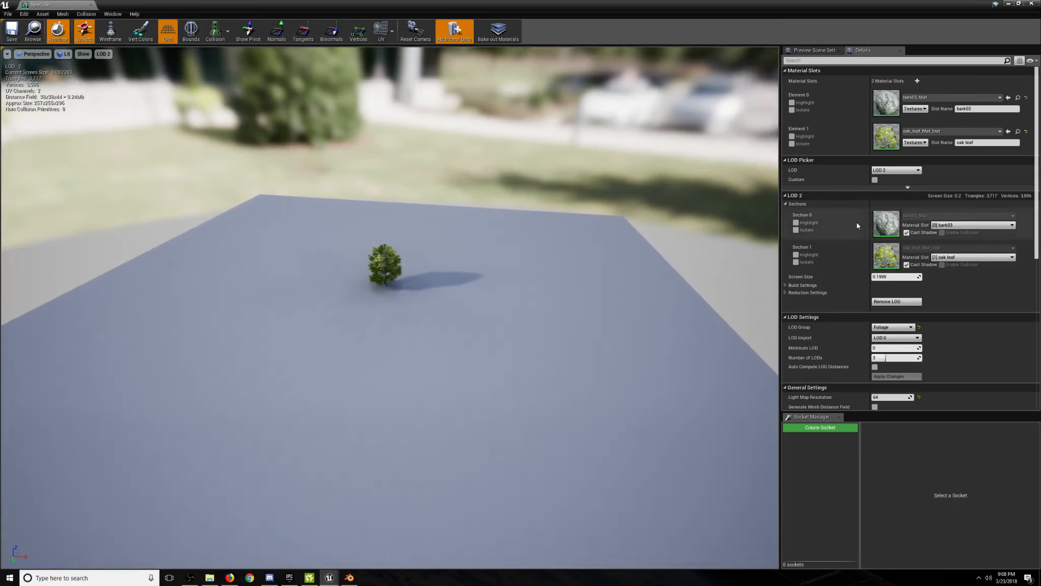
{"action": "left_click", "coordinate": [892, 278]}
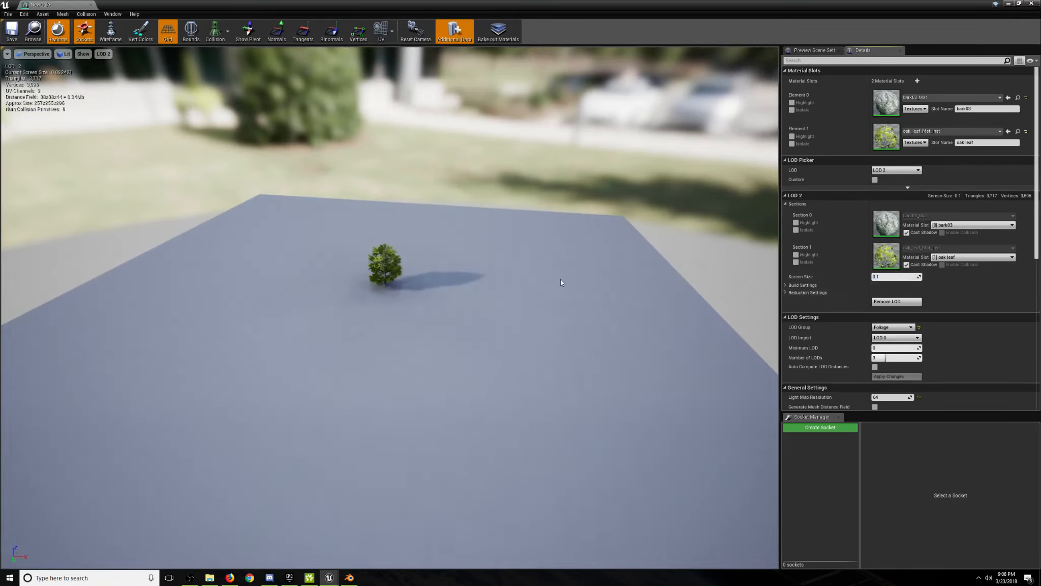
Return the LOD preview to LOD Auto and check the level-of-detail transitions at different distances from the tree.
{"action": "right_click_drag", "start_coordinate": [560, 280], "coordinate": [546, 305]}
{"action": "left_click", "coordinate": [899, 173]}
{"action": "left_click", "coordinate": [890, 179]}
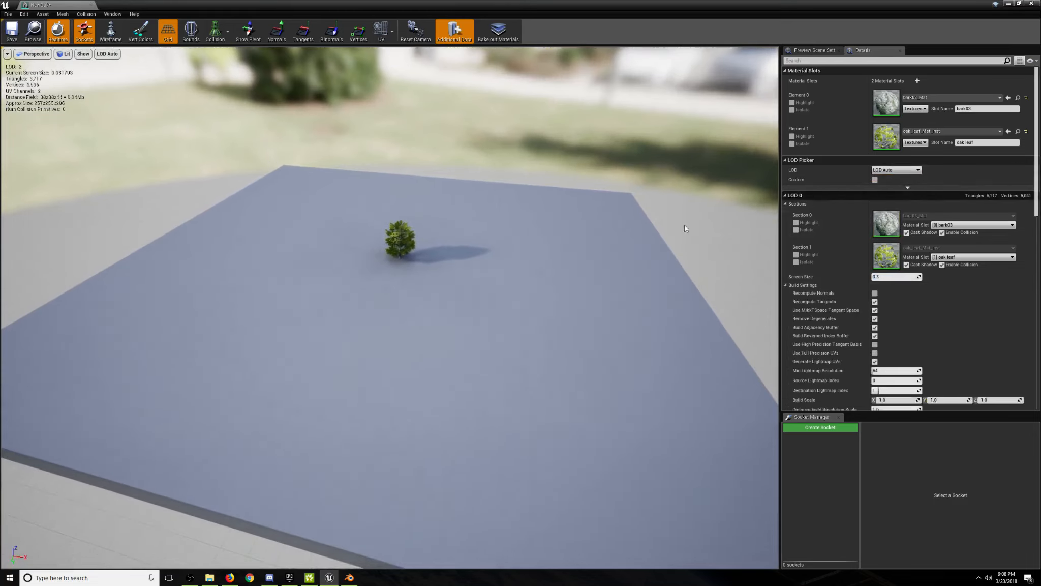
{"action": "mouse_move", "coordinate": [685, 228]}
{"action": "right_mouse_down"}
{"action": "mouse_move", "coordinate": [683, 239]}
{"action": "mouse_move", "coordinate": [680, 218]}
{"action": "right_mouse_up"}
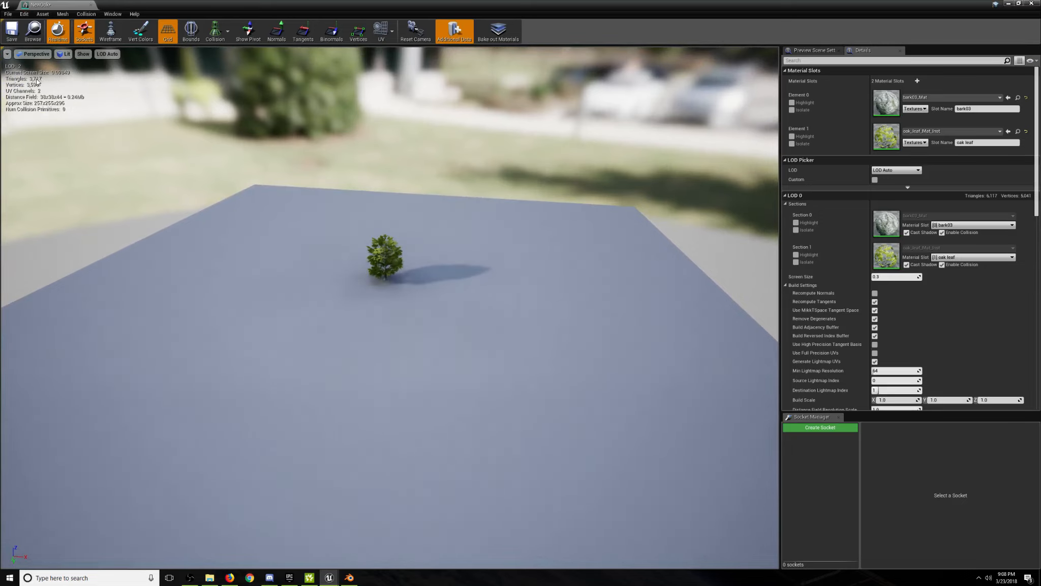
{"action": "right_click_drag", "start_coordinate": [184, 141], "coordinate": [114, 121]}
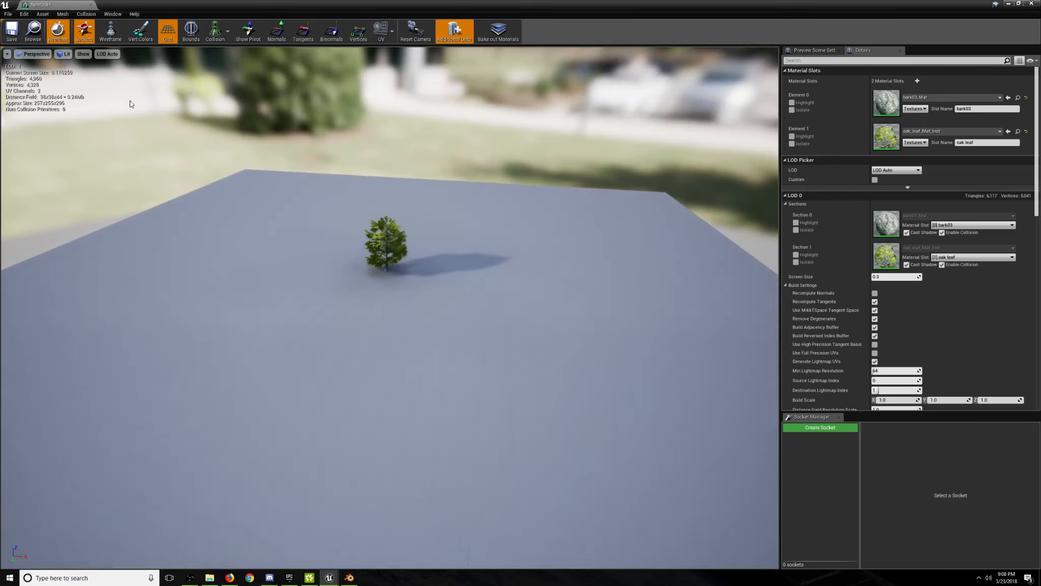
{"action": "mouse_move", "coordinate": [330, 188]}
{"action": "right_mouse_down"}
{"action": "mouse_move", "coordinate": [331, 161]}
{"action": "mouse_move", "coordinate": [320, 198]}
{"action": "mouse_move", "coordinate": [319, 177]}
{"action": "right_mouse_up"}
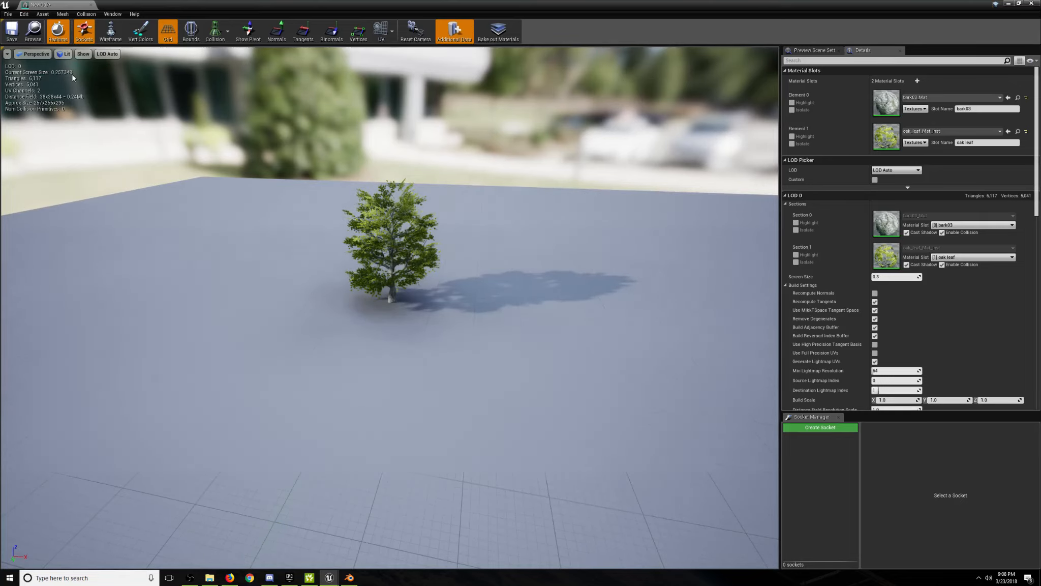
{"action": "mouse_move", "coordinate": [247, 186]}
{"action": "right_mouse_down"}
{"action": "mouse_move", "coordinate": [247, 168]}
{"action": "mouse_move", "coordinate": [248, 211]}
{"action": "mouse_move", "coordinate": [253, 188]}
{"action": "right_mouse_up"}
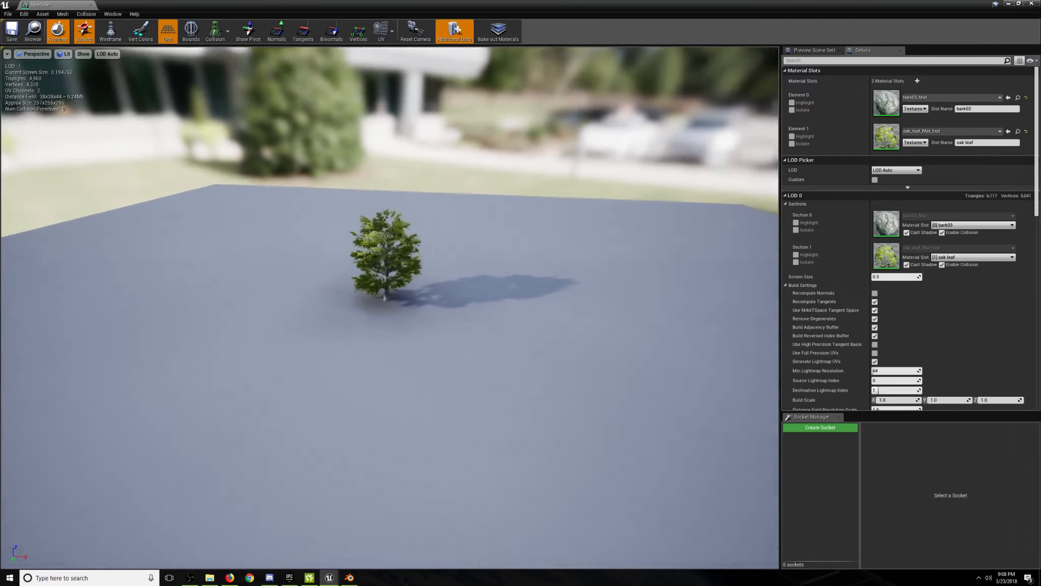
{"action": "mouse_move", "coordinate": [422, 213]}
{"action": "right_mouse_down"}
{"action": "mouse_move", "coordinate": [427, 229]}
{"action": "mouse_move", "coordinate": [422, 212]}
{"action": "right_mouse_up"}
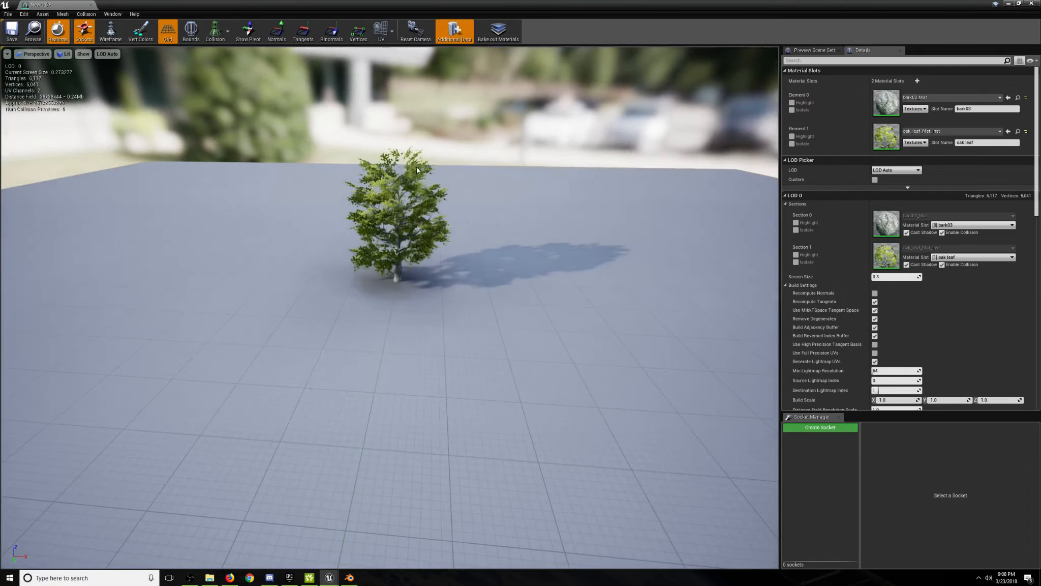
Switch to Tree It, show the oak in perspective view and examine the branch poly reduction settings.
{"action": "left_click", "coordinate": [309, 577]}
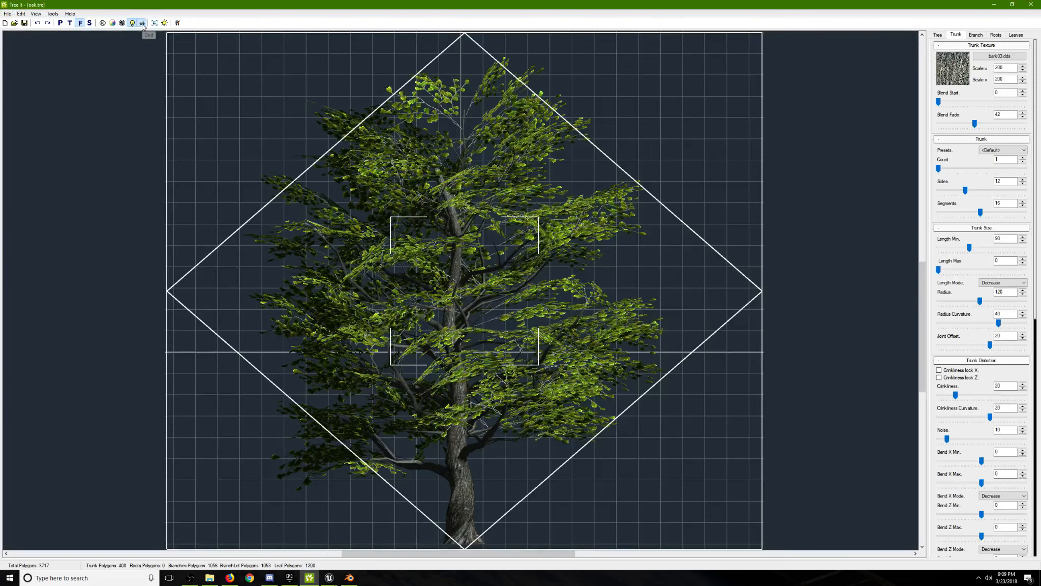
{"action": "left_click", "coordinate": [59, 23]}
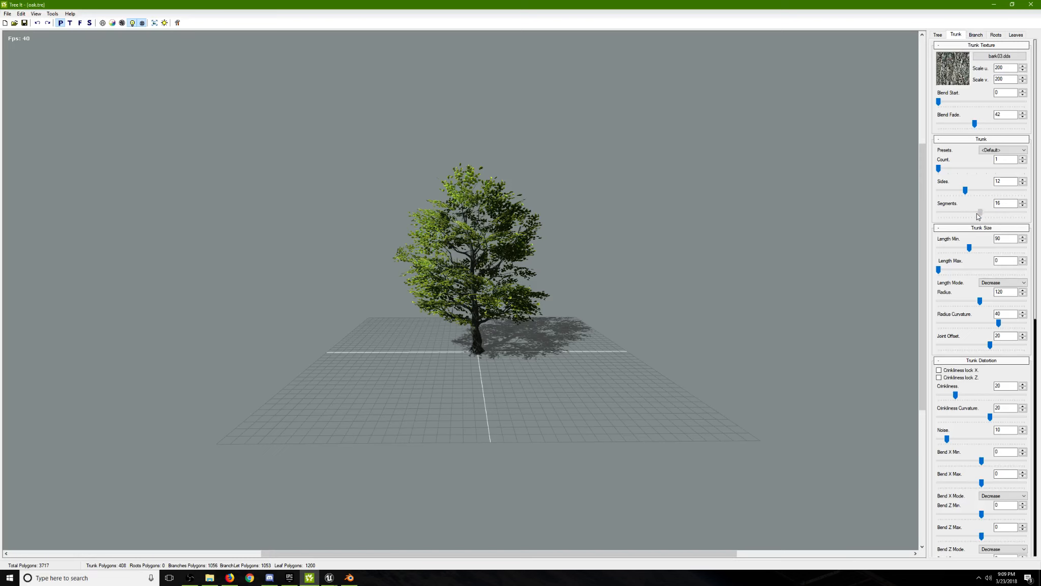
{"action": "left_click", "coordinate": [975, 35]}
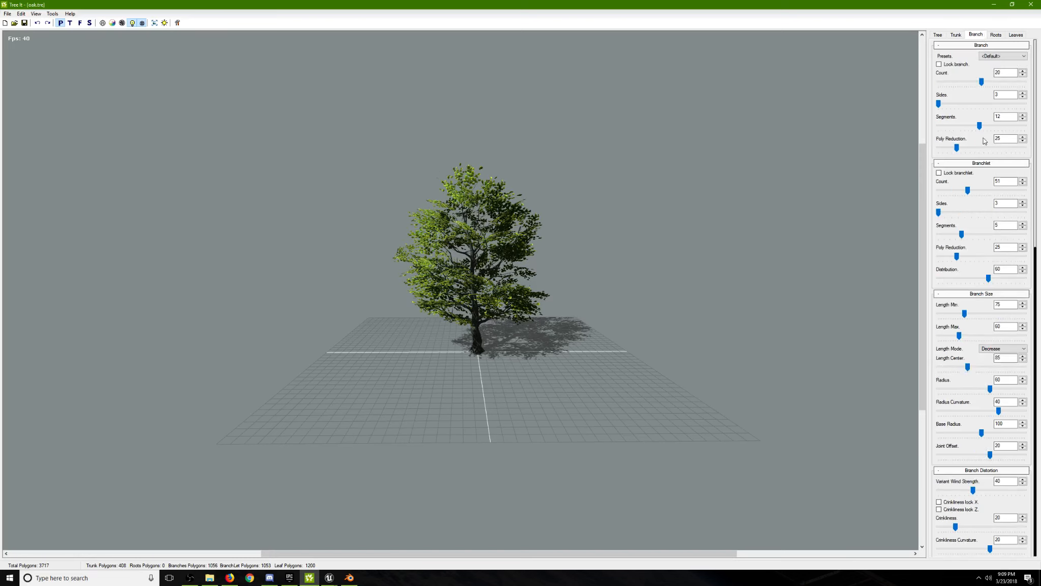
{"action": "left_click", "coordinate": [956, 148]}
Switch back to the oak mesh in Unreal Editor and examine its trunk, branches and leaves up close.
{"action": "left_click", "coordinate": [329, 578]}
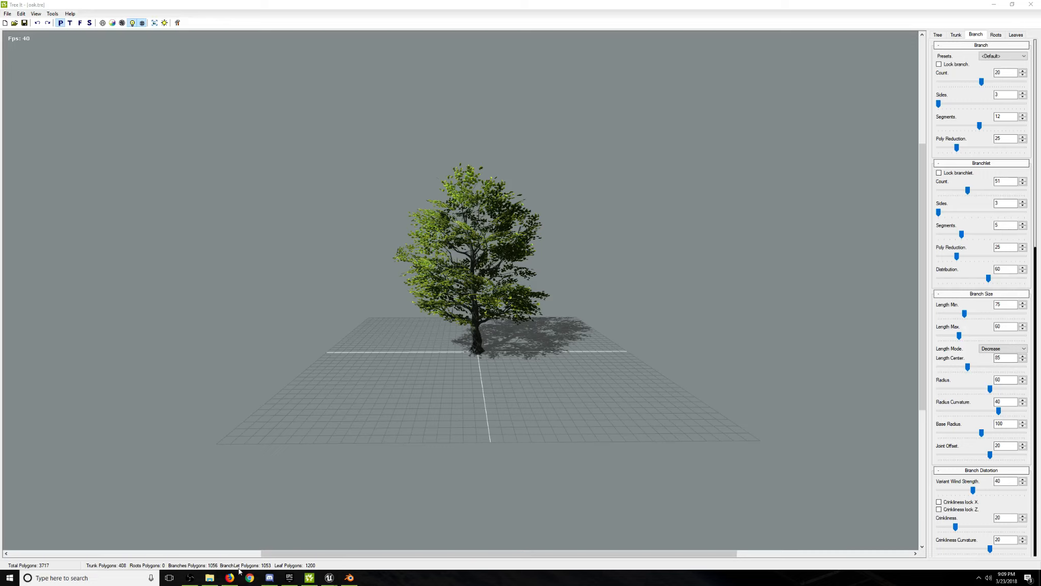
{"action": "mouse_move", "coordinate": [330, 579]}
{"action": "left_click", "coordinate": [360, 552]}
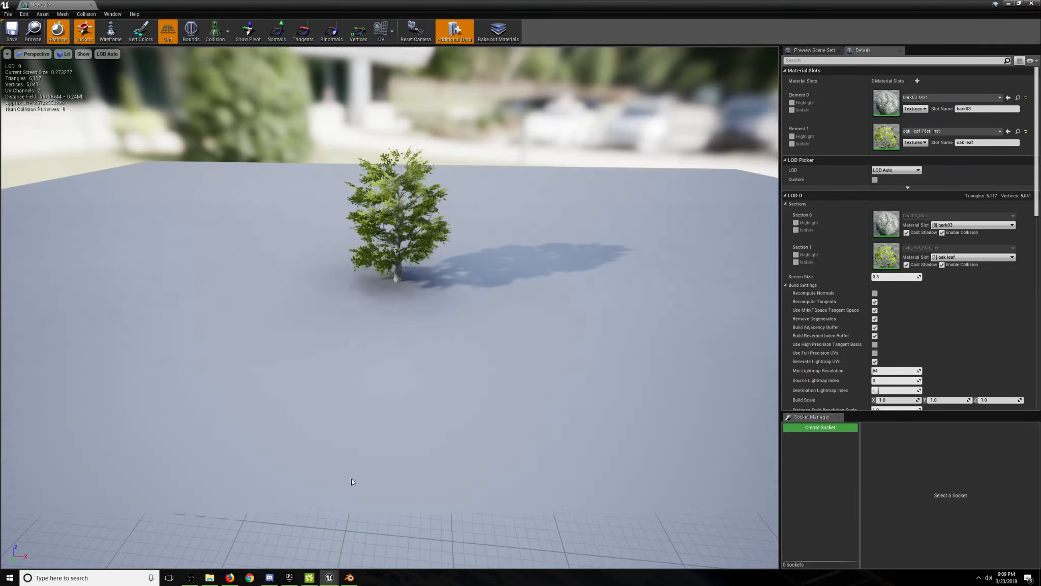
{"action": "key", "text": "s"}
{"action": "right_click_drag", "start_coordinate": [352, 482], "coordinate": [356, 311]}
{"action": "key", "text": "w"}
{"action": "key", "text": "w"}
{"action": "key", "text": "s"}
{"action": "key", "text": "w"}
{"action": "key", "text": "s"}
{"action": "key", "text": "w"}
{"action": "key", "text": "w"}
{"action": "key", "text": "w"}
{"action": "key", "text": "w"}
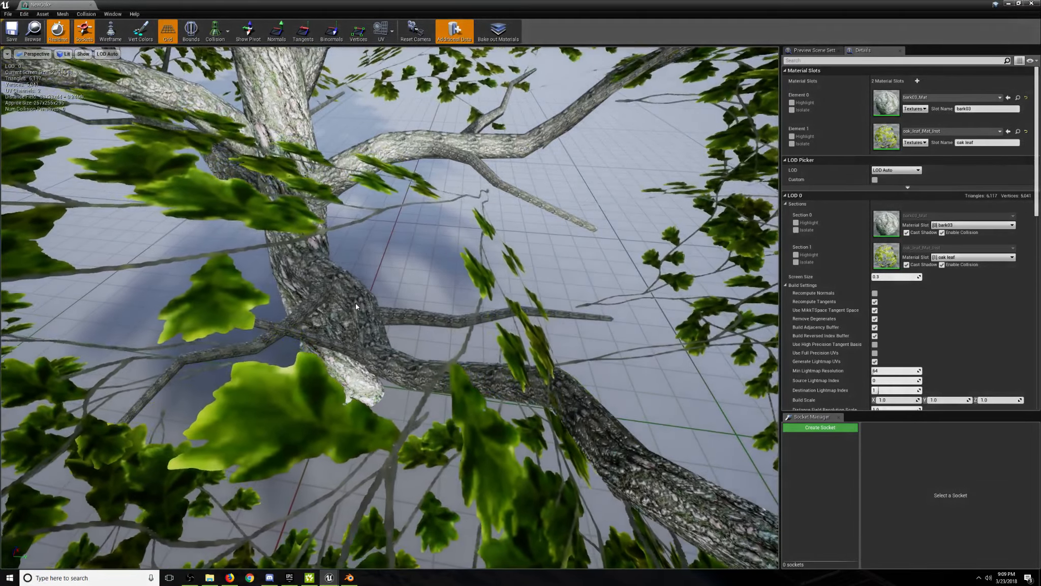
{"action": "right_click_drag", "start_coordinate": [352, 304], "coordinate": [359, 271]}
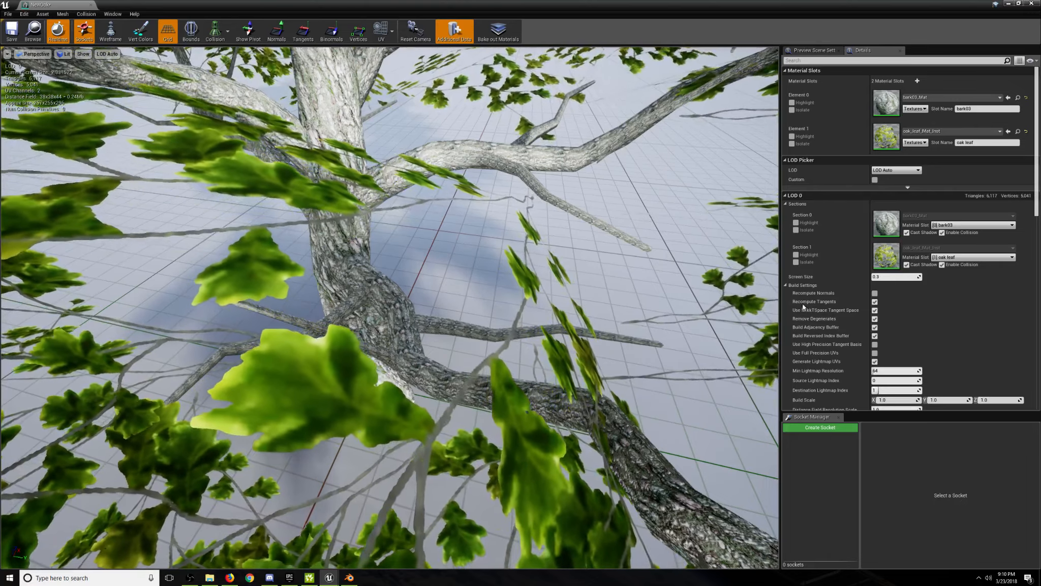
{"action": "right_click_drag", "start_coordinate": [661, 296], "coordinate": [642, 296]}
{"action": "key", "text": "s"}
{"action": "right_click_drag", "start_coordinate": [442, 320], "coordinate": [442, 273]}
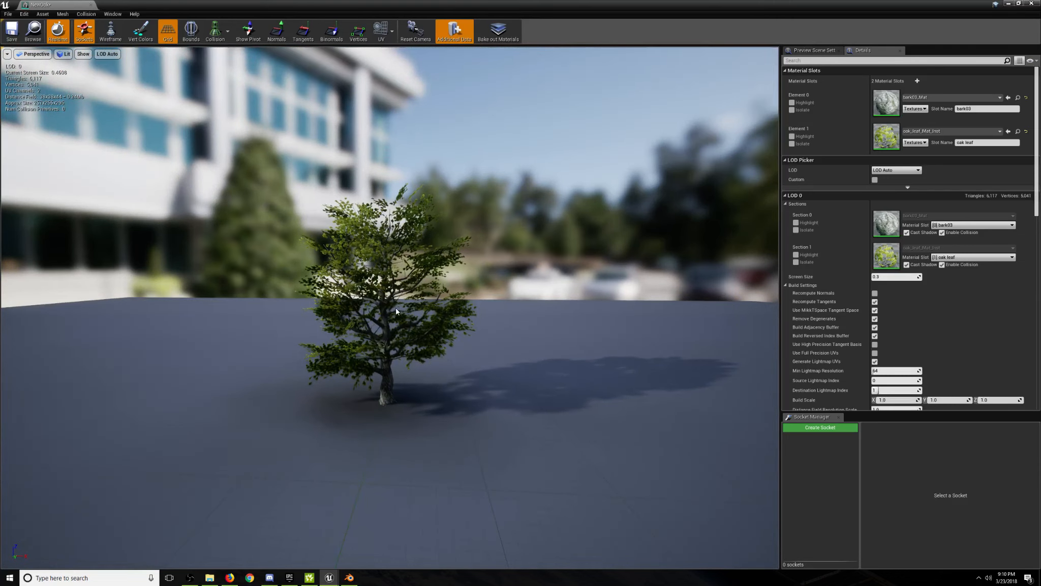
Dock the oak mesh editor beside the level editor and reopen the NewOak mesh from the project content.
{"action": "left_click_drag", "start_coordinate": [61, 5], "coordinate": [130, 5]}
{"action": "left_click", "coordinate": [62, 4]}
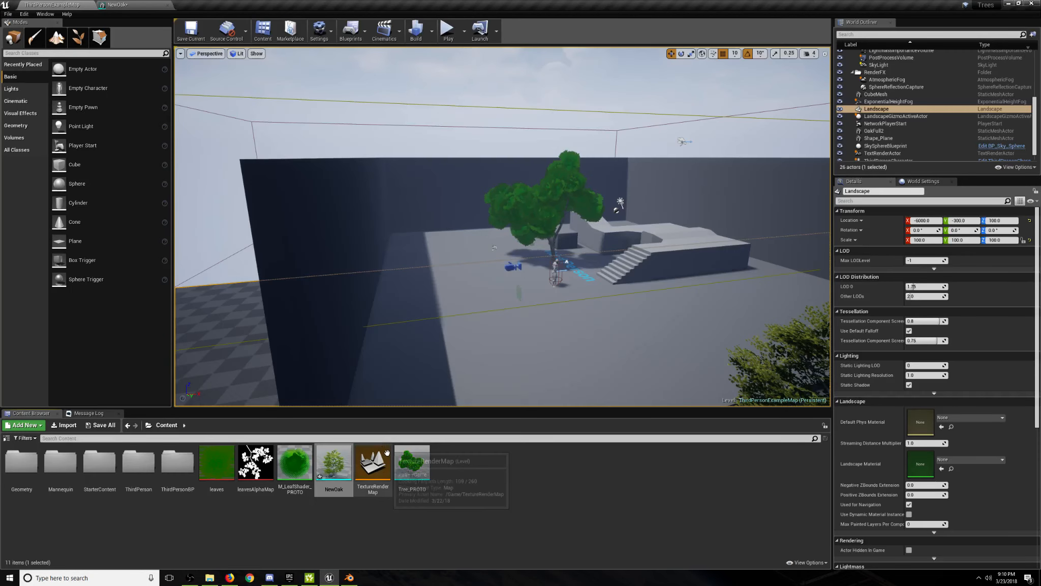
{"action": "double_click", "coordinate": [337, 450]}
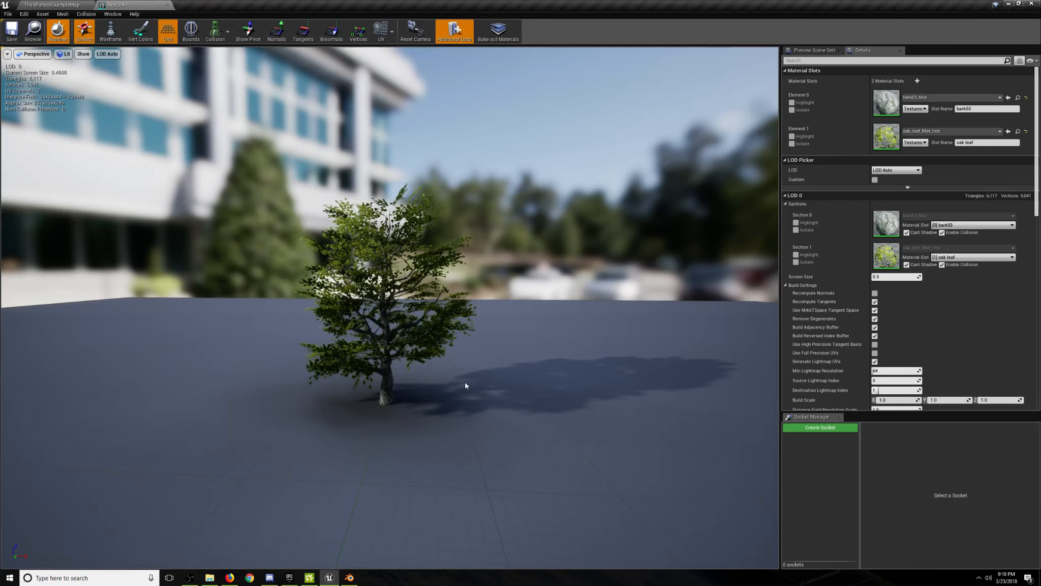
Add a capsule simplified collision to the oak mesh.
{"action": "scroll", "coordinate": [249, 122], "scroll_direction": "up", "scroll_amount": 7}
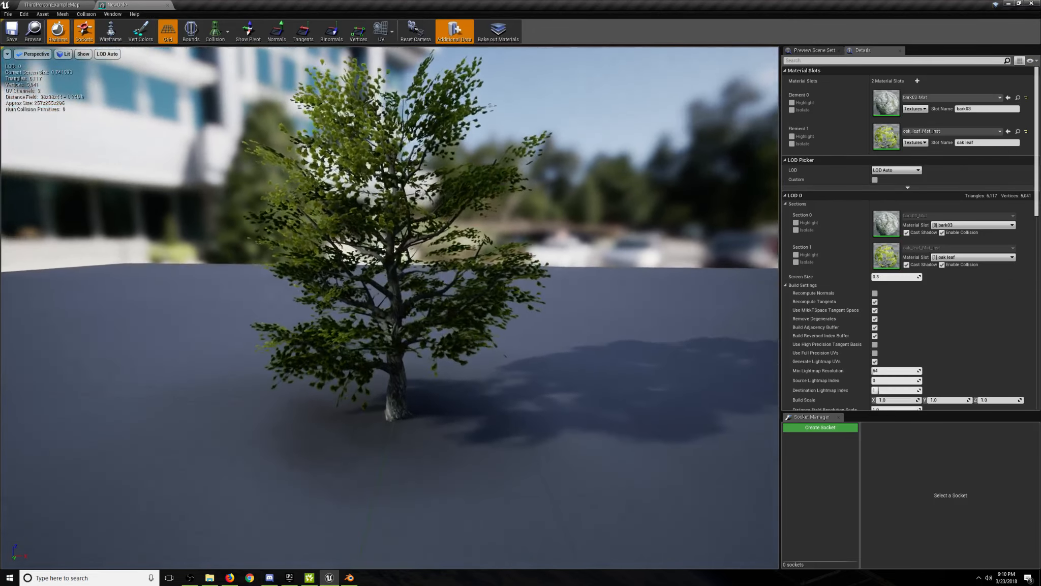
{"action": "scroll", "coordinate": [249, 122], "scroll_direction": "down", "scroll_amount": 2}
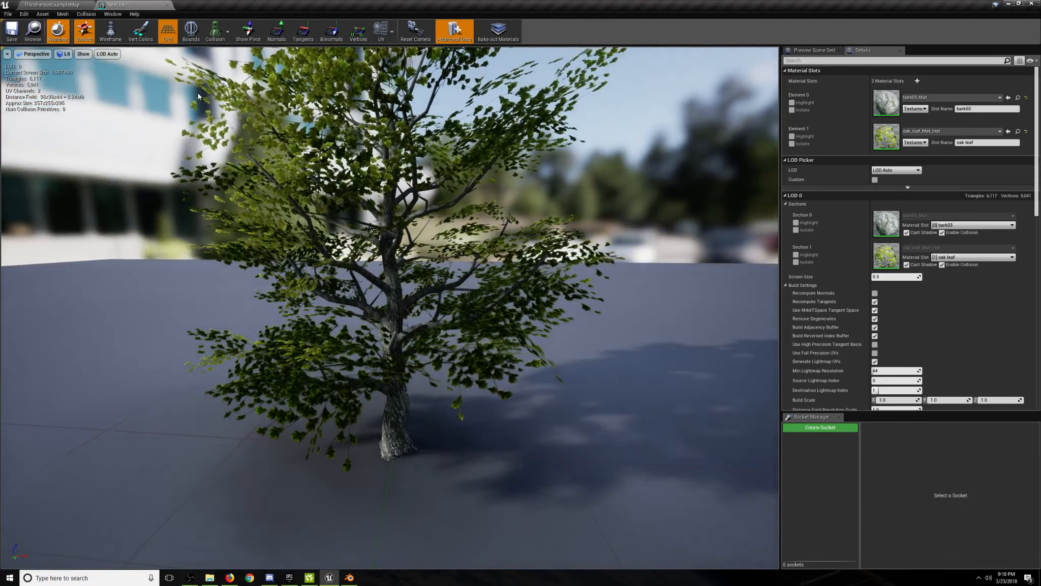
{"action": "left_click", "coordinate": [86, 14]}
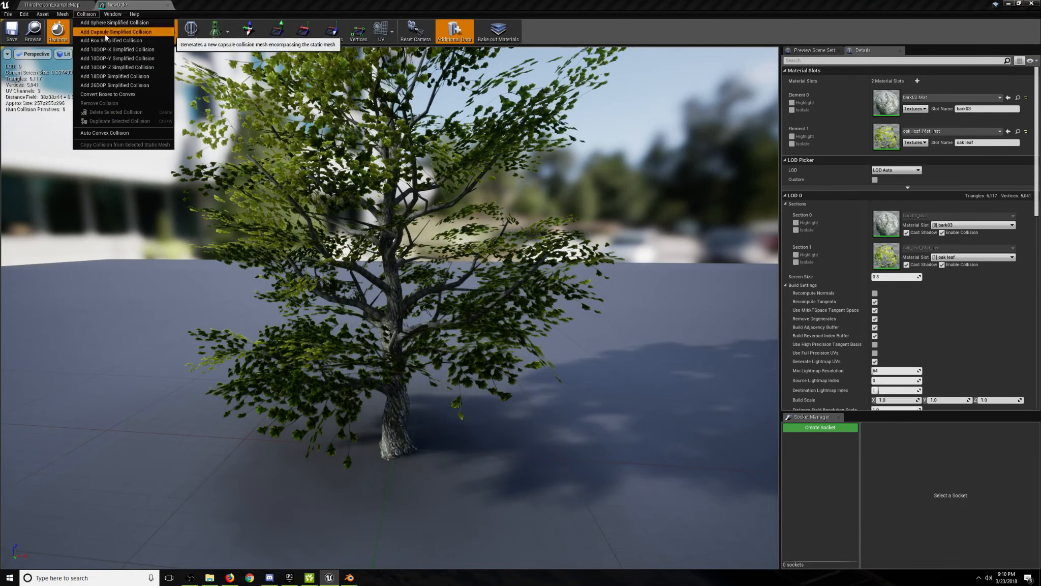
{"action": "left_click", "coordinate": [105, 32]}
Scale the capsule collision down horizontally so it is about as narrow as the trunk.
{"action": "right_click_drag", "start_coordinate": [355, 213], "coordinate": [369, 221]}
{"action": "scroll", "coordinate": [355, 212], "scroll_direction": "down", "scroll_amount": 3}
{"action": "left_click", "coordinate": [354, 214]}
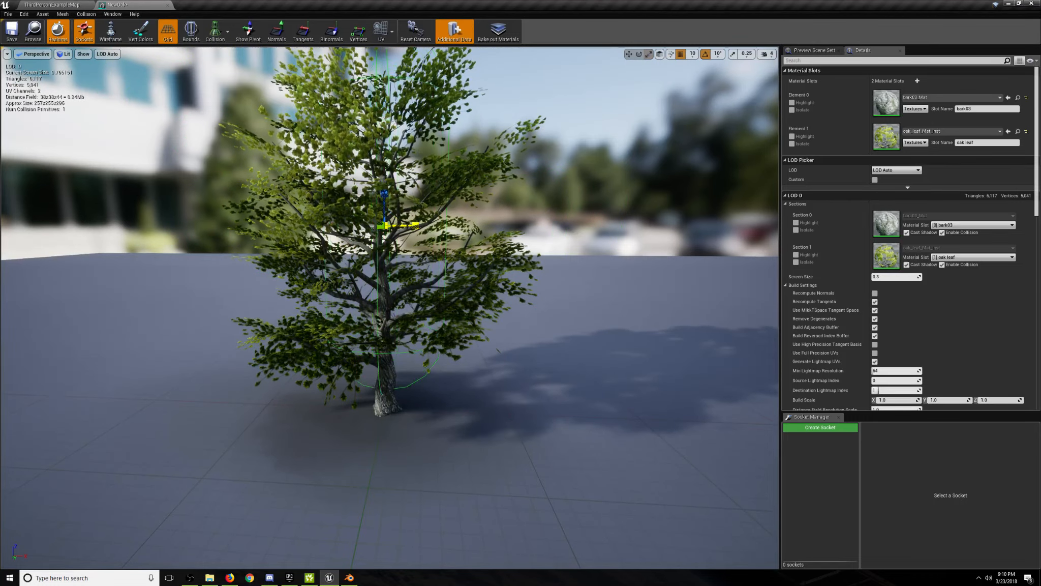
{"action": "left_click_drag", "start_coordinate": [416, 225], "coordinate": [244, 225]}
Move the capsule collision down so its lower end reaches the base of the trunk.
{"action": "key", "text": "w"}
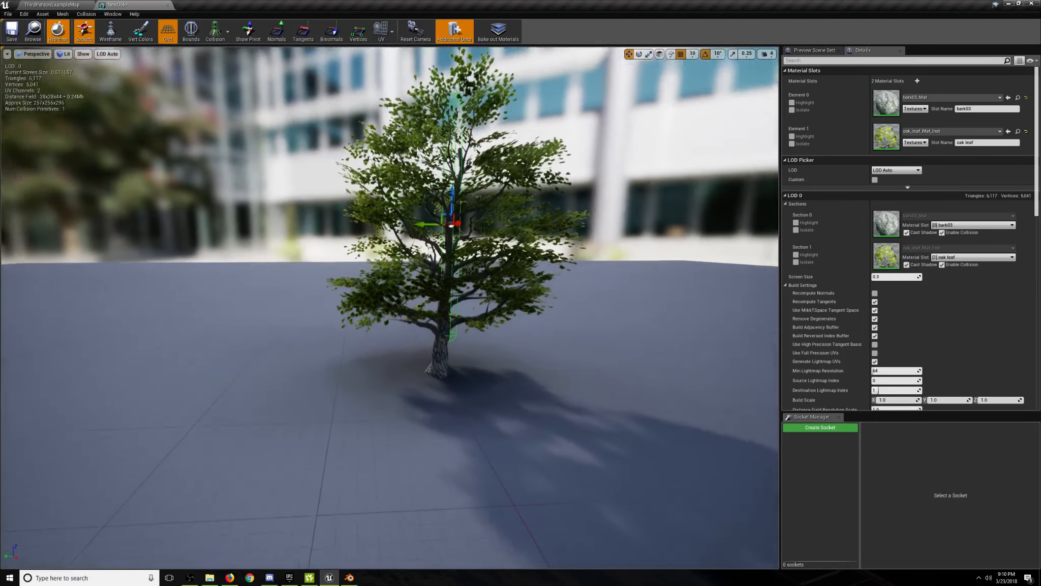
{"action": "mouse_move", "coordinate": [450, 224]}
{"action": "left_mouse_down", "text": "alt"}
{"action": "mouse_move", "coordinate": [407, 221]}
{"action": "mouse_move", "coordinate": [450, 226]}
{"action": "left_mouse_up", "text": "alt"}
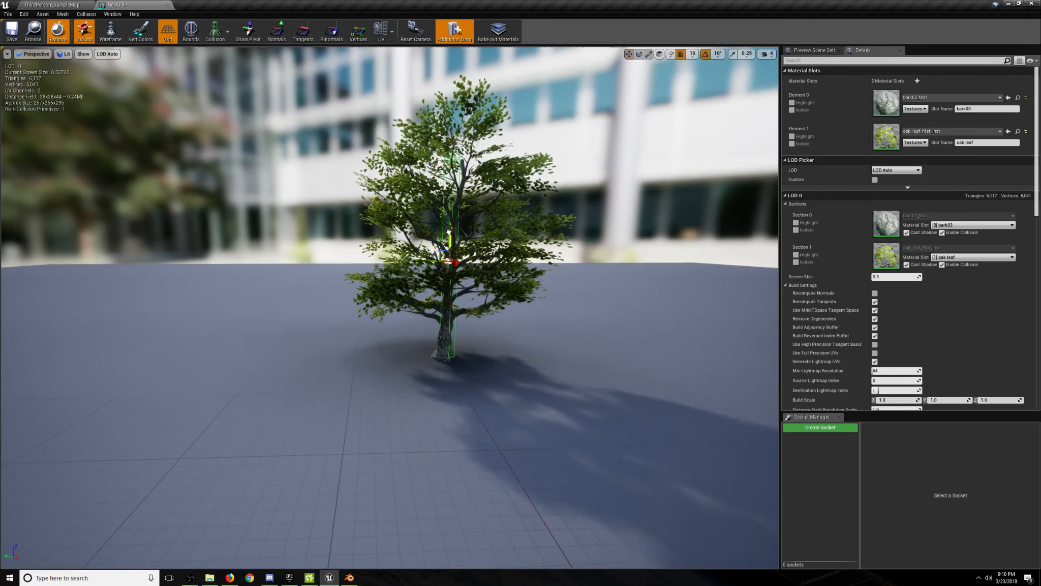
{"action": "left_click_drag", "start_coordinate": [416, 261], "coordinate": [387, 266], "text": "alt"}
Rotate the capsule collision to follow the trunk's lean and save the oak mesh.
{"action": "scroll", "coordinate": [414, 272], "scroll_direction": "up", "scroll_amount": 4}
{"action": "key", "text": "e"}
{"action": "left_click_drag", "start_coordinate": [484, 308], "coordinate": [460, 332]}
{"action": "left_click", "coordinate": [371, 352]}
{"action": "left_click_drag", "start_coordinate": [371, 353], "coordinate": [472, 351], "text": "alt"}
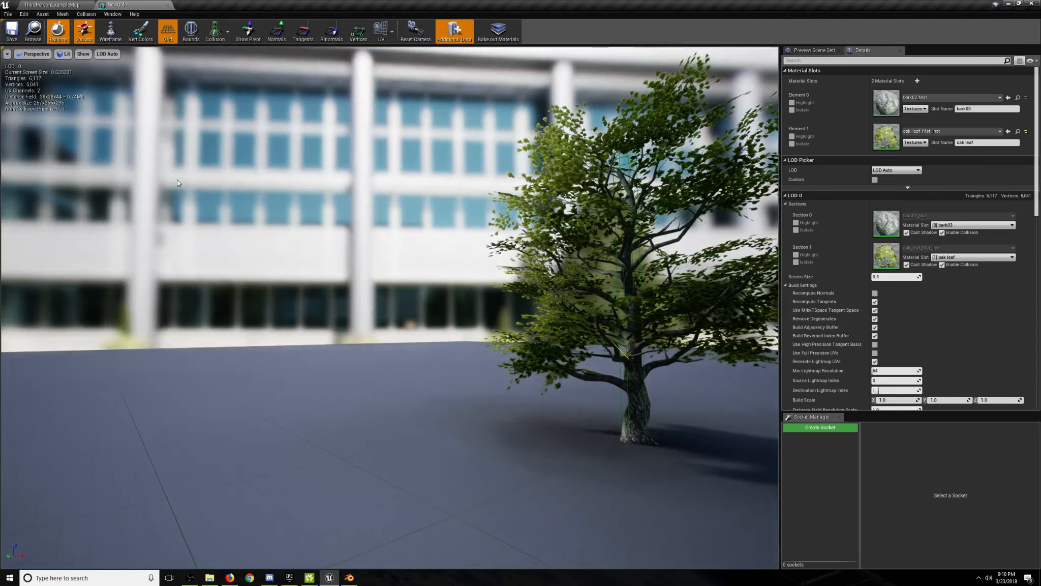
{"action": "left_click", "coordinate": [12, 31]}
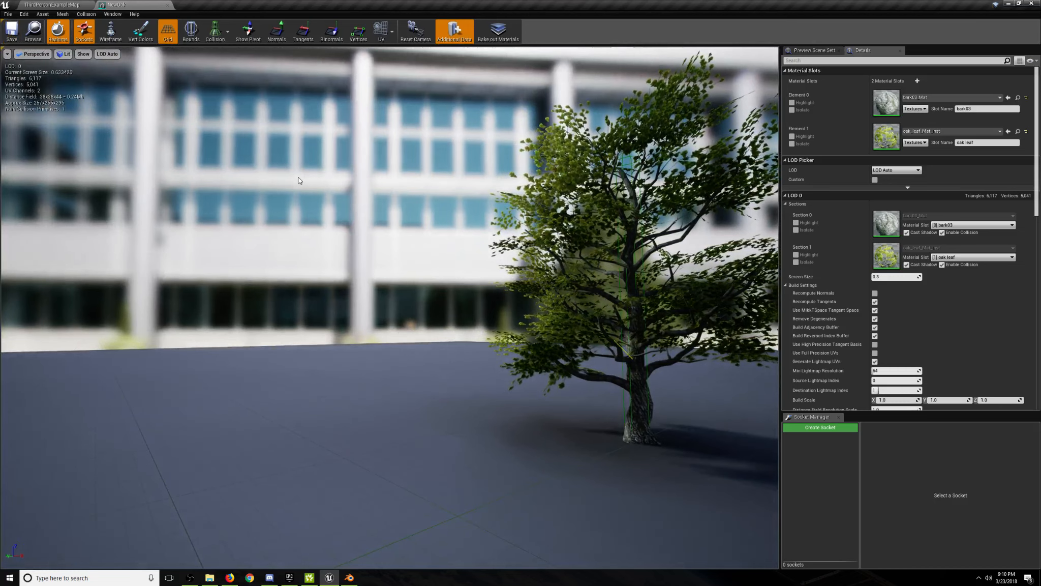
Review the fitted collision around the tree and the mesh's LOD, general and collision settings.
{"action": "left_click_drag", "start_coordinate": [297, 175], "coordinate": [364, 202], "text": "alt"}
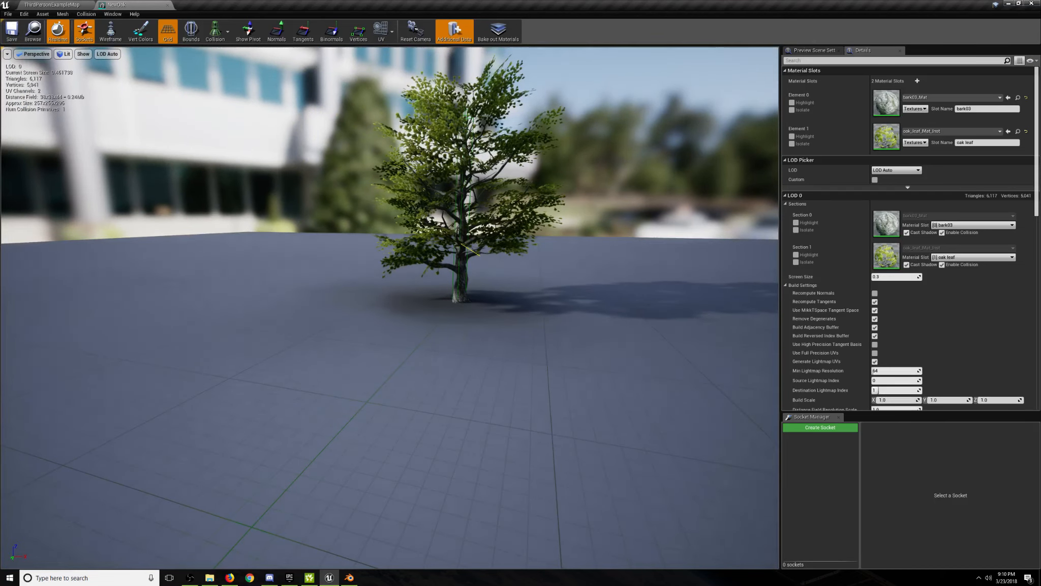
{"action": "right_click_drag", "start_coordinate": [363, 202], "coordinate": [403, 220]}
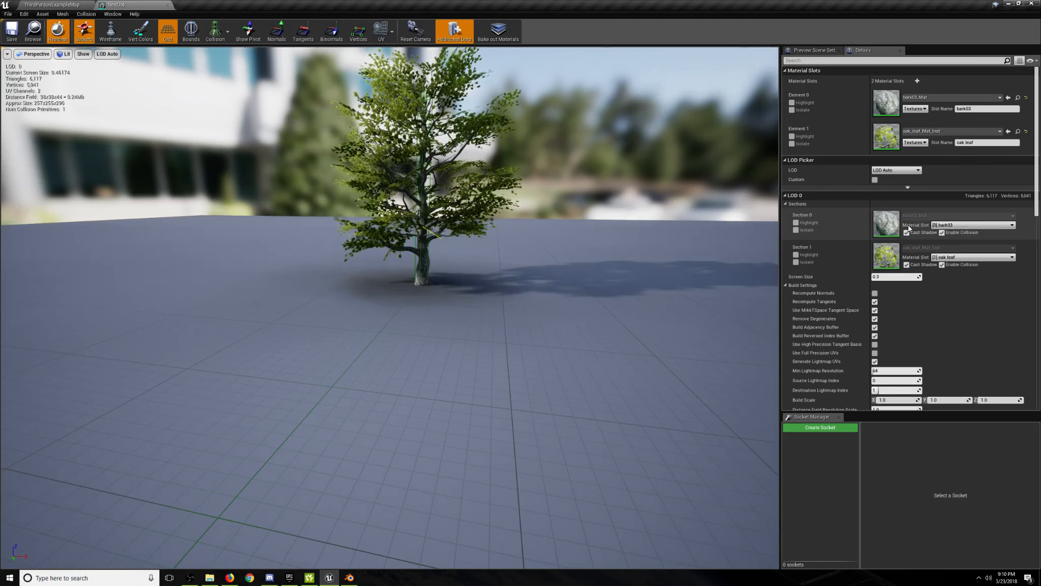
{"action": "scroll", "coordinate": [908, 228], "scroll_direction": "down", "scroll_amount": 9}
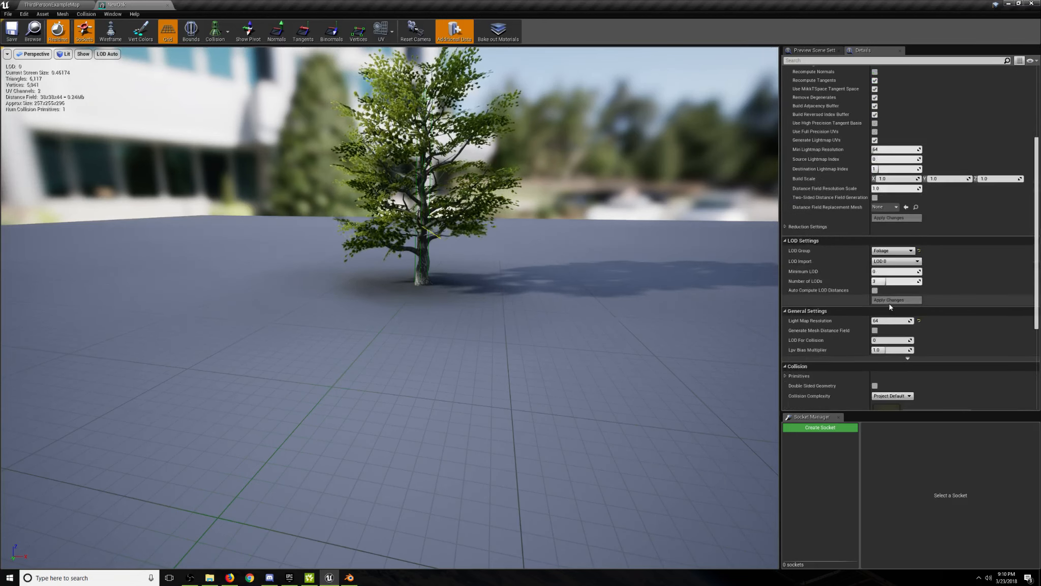
{"action": "scroll", "coordinate": [889, 304], "scroll_direction": "up", "scroll_amount": 9}
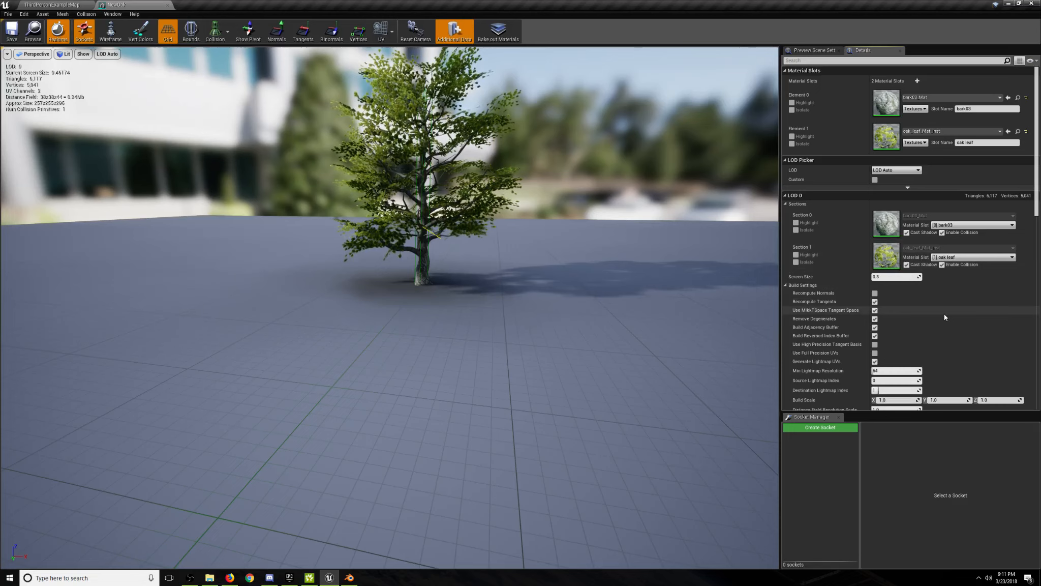
Check the fitted oak once more, save the NewOak mesh and return to the level map.
{"action": "right_click_drag", "start_coordinate": [559, 305], "coordinate": [646, 275]}
{"action": "scroll", "coordinate": [389, 307], "scroll_direction": "up", "scroll_amount": 3}
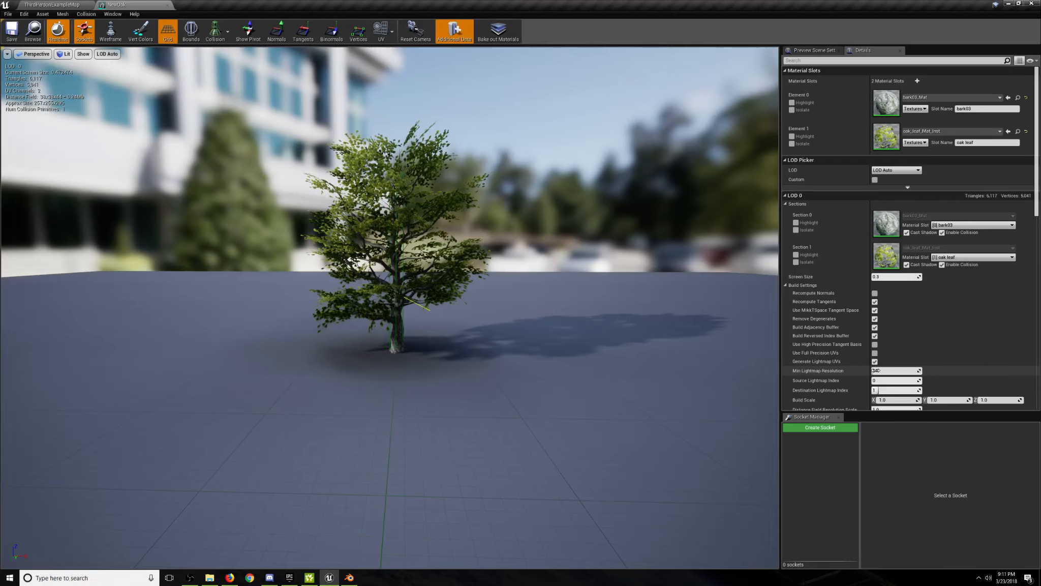
{"action": "left_click", "coordinate": [11, 32]}
{"action": "left_click", "coordinate": [52, 5]}
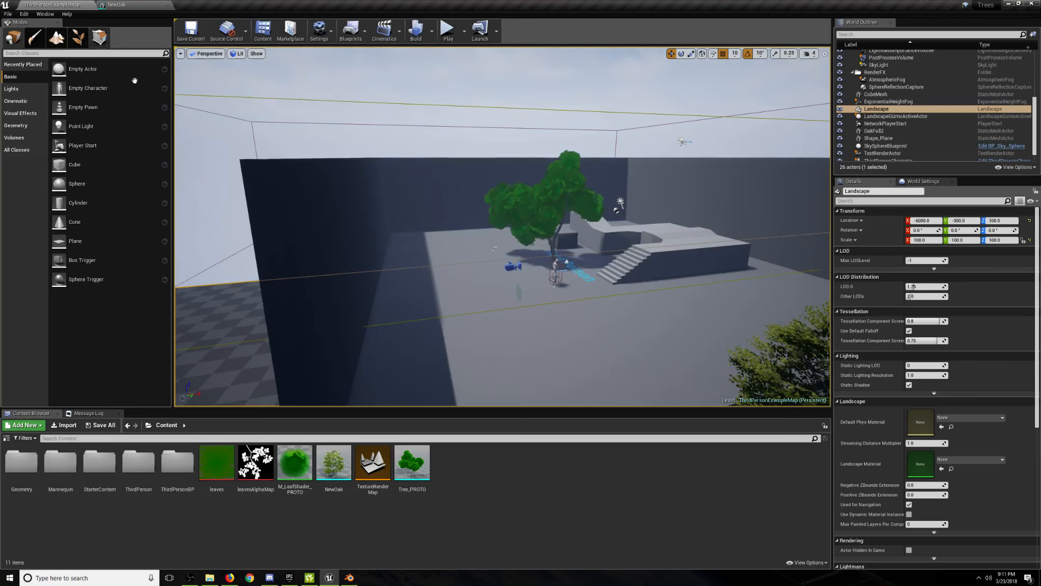
Place a NewOak tree on the open checkered floor outside the walled area and frame it.
{"action": "right_click_drag", "start_coordinate": [525, 398], "coordinate": [682, 371]}
{"action": "key", "text": "w"}
{"action": "key", "text": "d"}
{"action": "left_click_drag", "start_coordinate": [333, 462], "coordinate": [454, 297]}
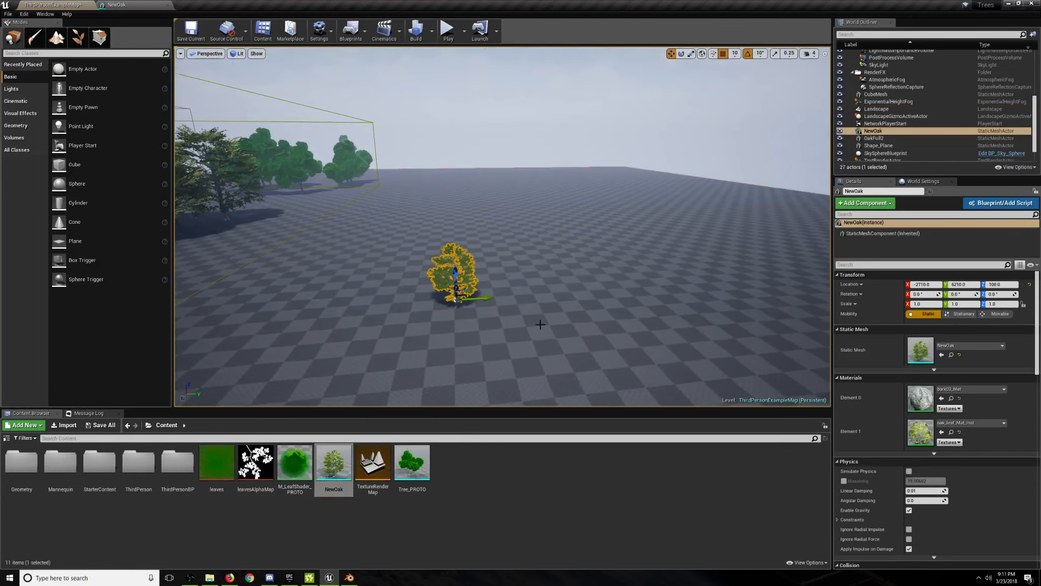
{"action": "key", "text": "f"}
{"action": "key", "text": "s"}
{"action": "right_click_drag", "start_coordinate": [539, 324], "coordinate": [366, 356]}
Inspect the placed NewOak tree up close and remove it from the level.
{"action": "left_click", "coordinate": [614, 216]}
{"action": "right_click_drag", "start_coordinate": [613, 216], "coordinate": [605, 253]}
{"action": "key", "text": "w"}
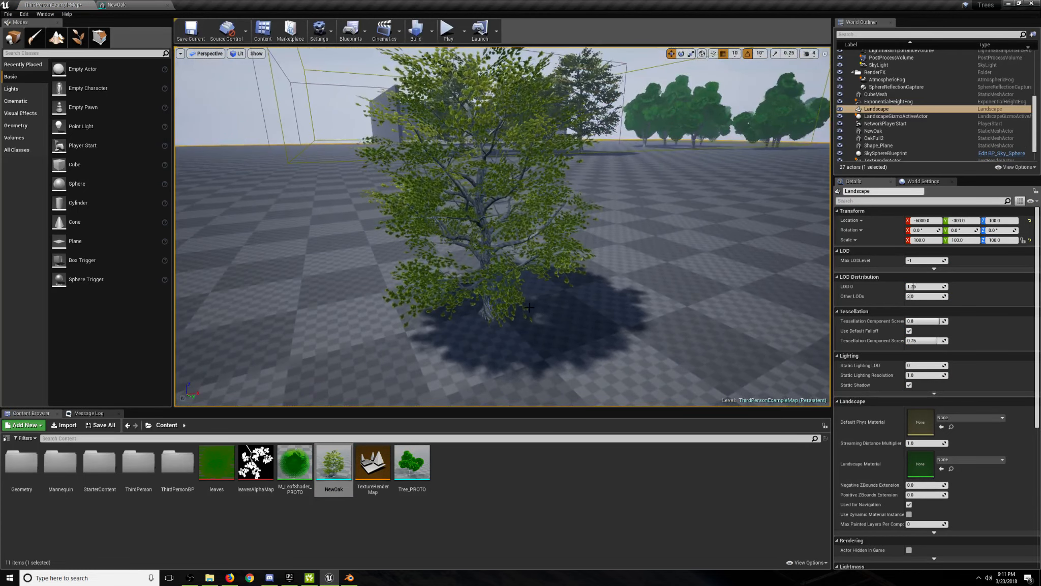
{"action": "left_click", "coordinate": [484, 226]}
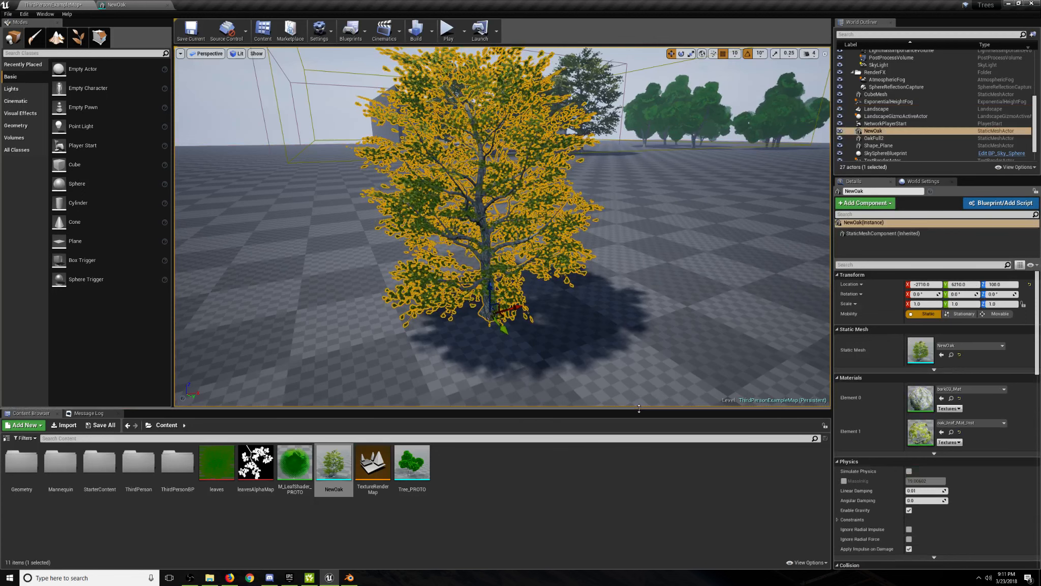
{"action": "key", "text": "Delete"}
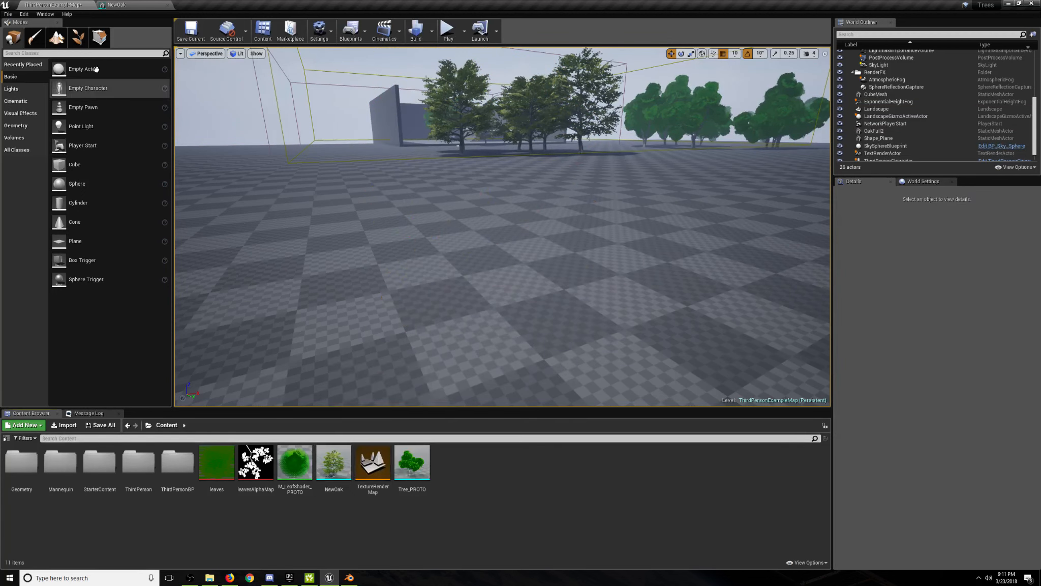
Add the NewOak mesh as a foliage type and check the painting settings of OakFull and Tree_PROTO.
{"action": "left_click", "coordinate": [77, 44]}
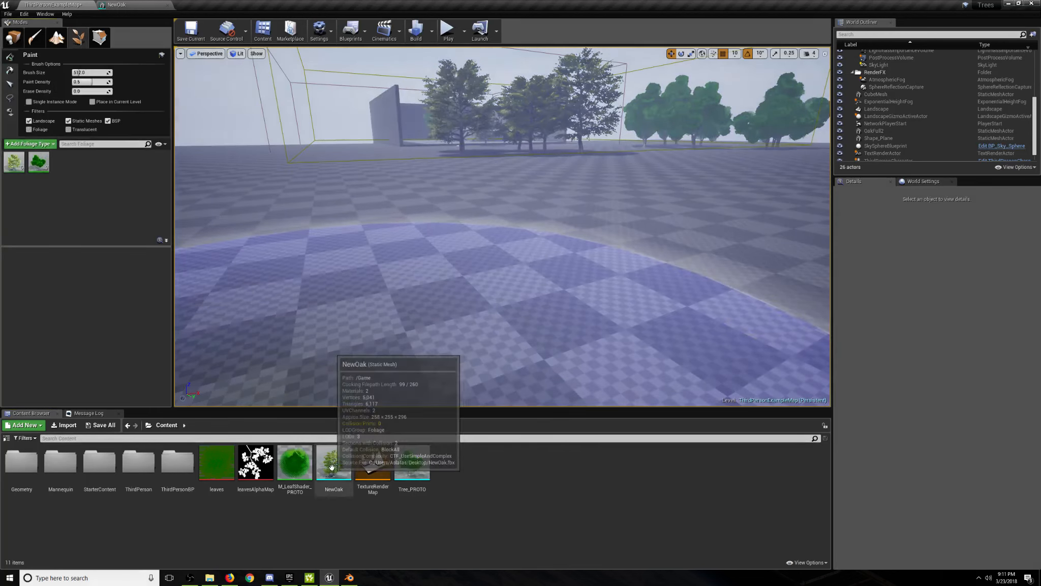
{"action": "mouse_move", "coordinate": [333, 462]}
{"action": "left_mouse_down"}
{"action": "mouse_move", "coordinate": [92, 198]}
{"action": "mouse_move", "coordinate": [102, 180]}
{"action": "left_mouse_up"}
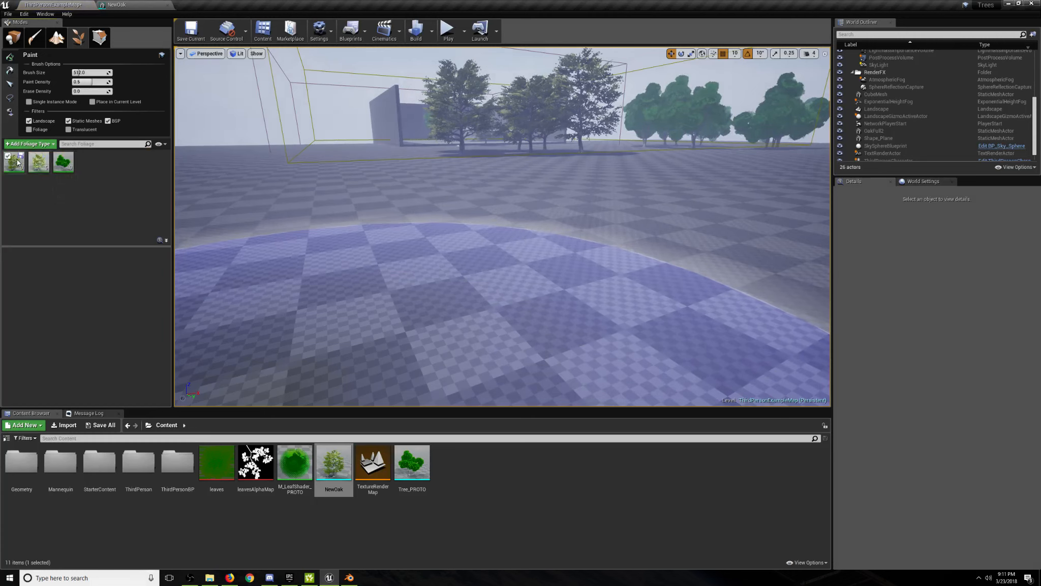
{"action": "left_click", "coordinate": [38, 163]}
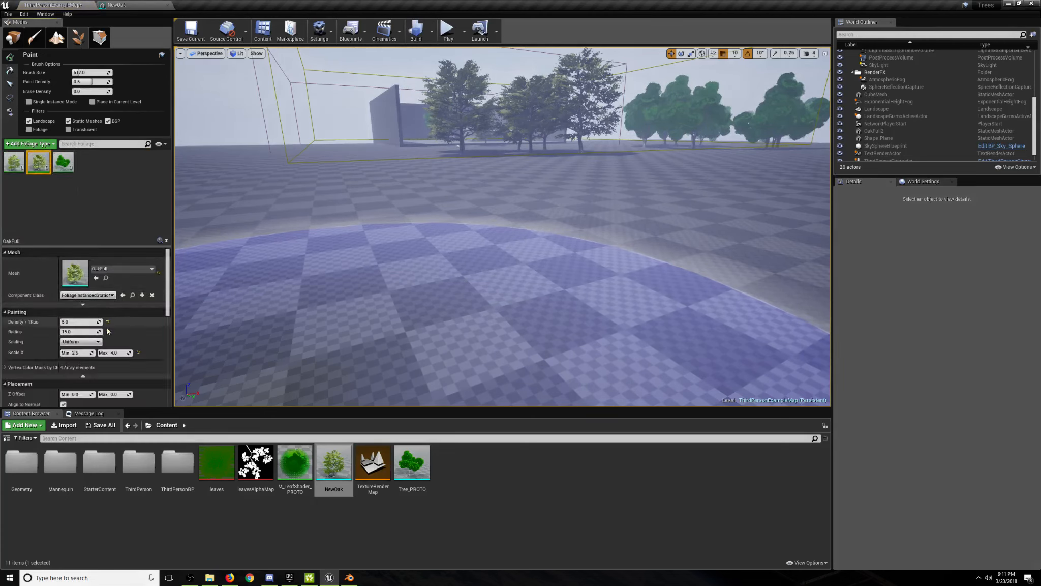
{"action": "left_click", "coordinate": [63, 162]}
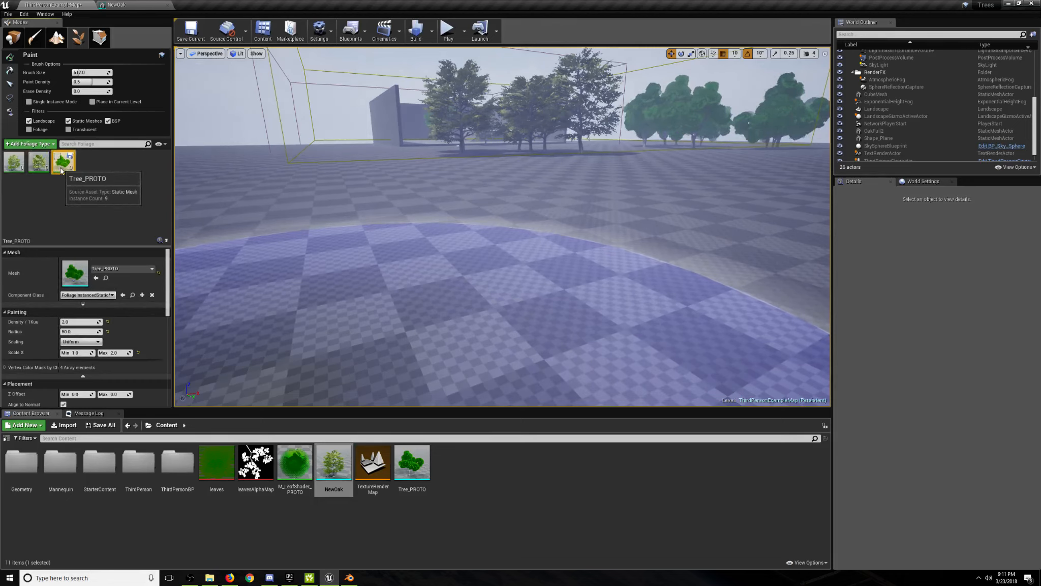
Set the OakFull foliage type's density to 5 and its maximum scale to 3.3.
{"action": "left_click", "coordinate": [45, 171]}
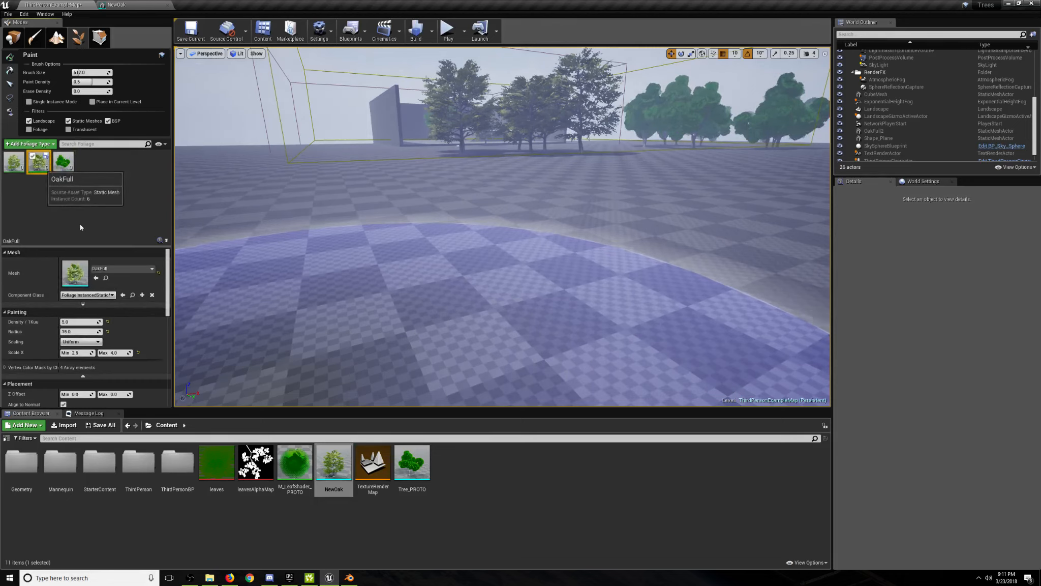
{"action": "left_click", "coordinate": [80, 322]}
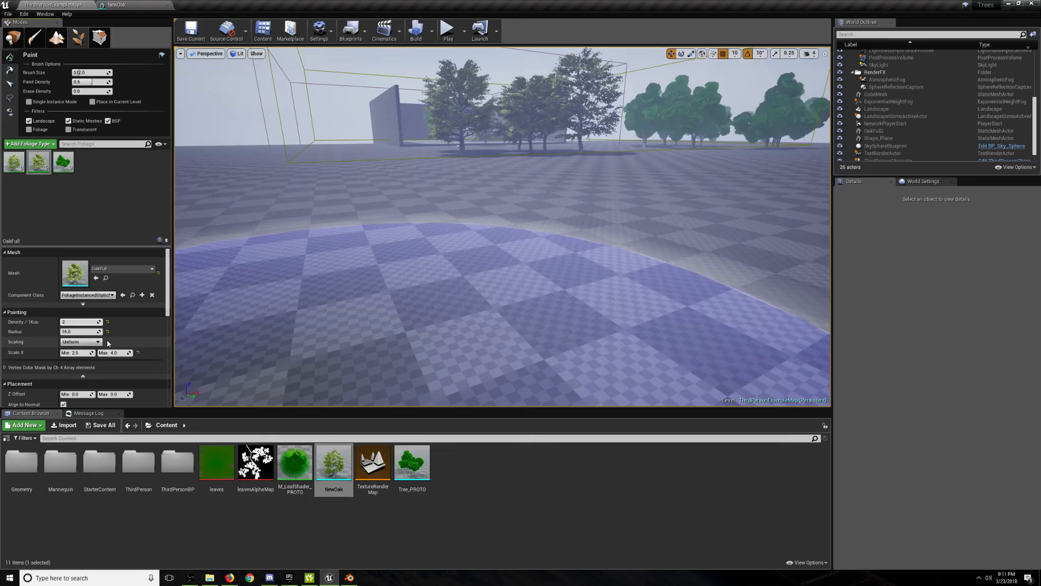
{"action": "type", "text": "5"}
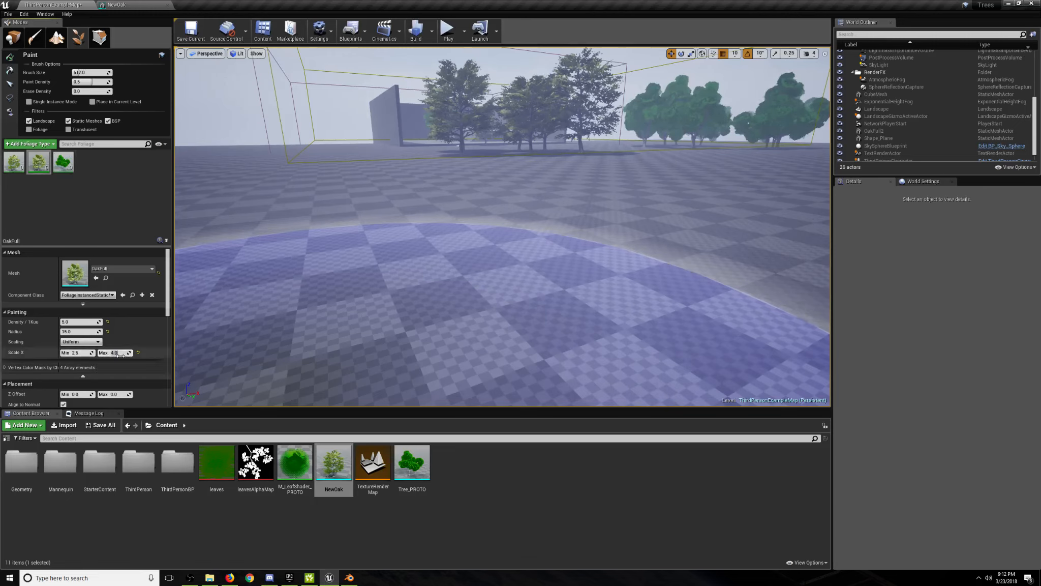
{"action": "scroll", "coordinate": [133, 352], "scroll_direction": "down", "scroll_amount": 5}
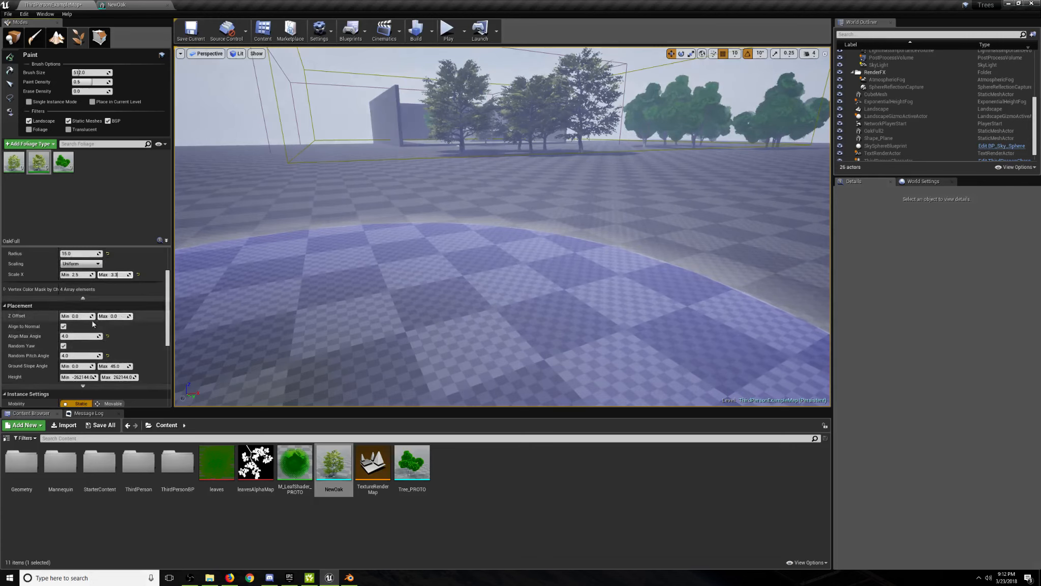
Review OakFull's placement and shadow settings and examine the already painted trees and their shadows in the level.
{"action": "scroll", "coordinate": [117, 346], "scroll_direction": "down", "scroll_amount": 2}
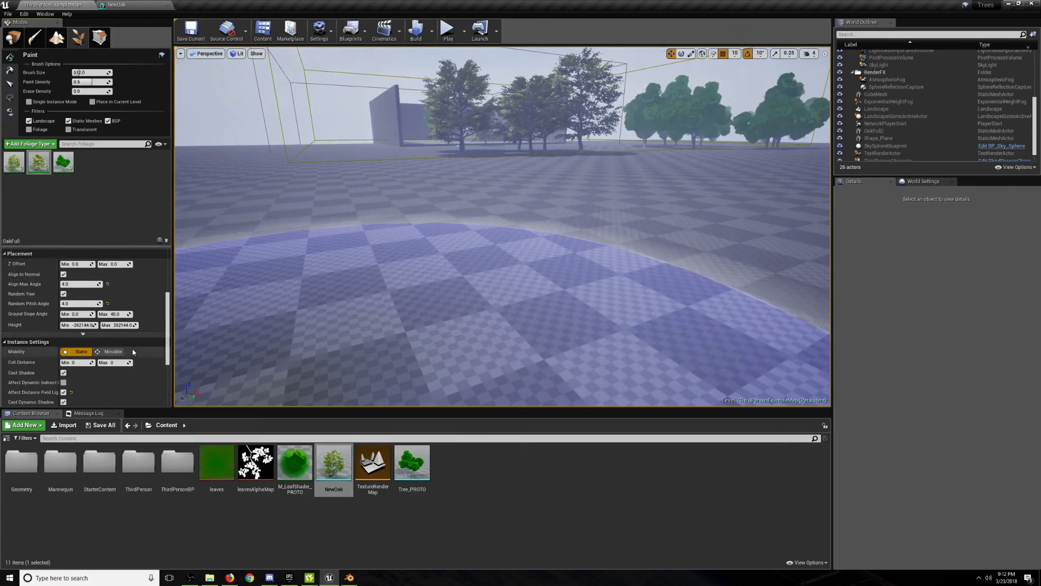
{"action": "scroll", "coordinate": [104, 332], "scroll_direction": "down", "scroll_amount": 2}
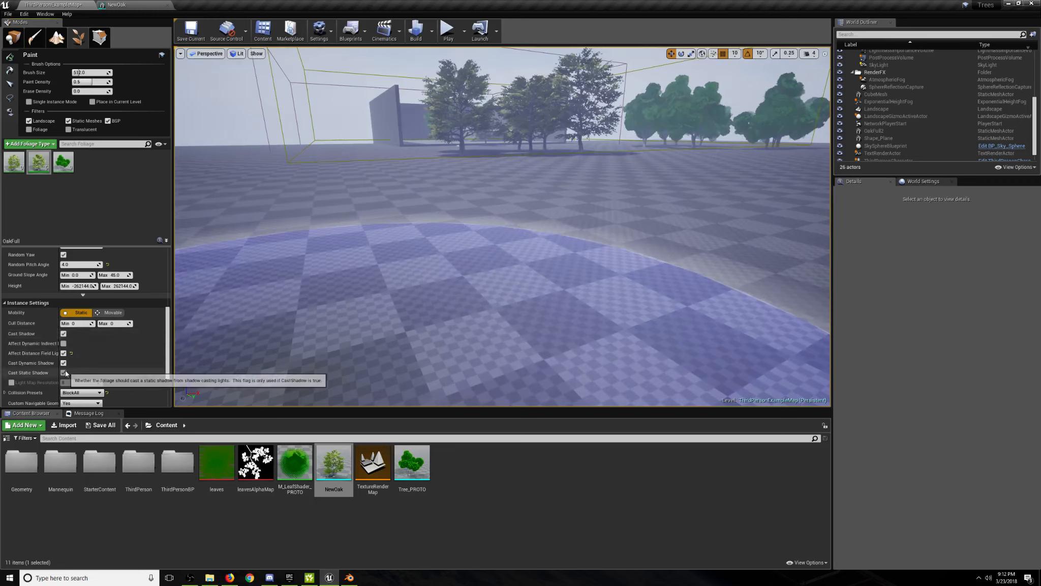
{"action": "key", "text": "s"}
{"action": "right_click_drag", "start_coordinate": [432, 279], "coordinate": [432, 310]}
{"action": "key", "text": "w"}
{"action": "key", "text": "s"}
{"action": "right_click_drag", "start_coordinate": [302, 320], "coordinate": [325, 325]}
{"action": "key", "text": "s"}
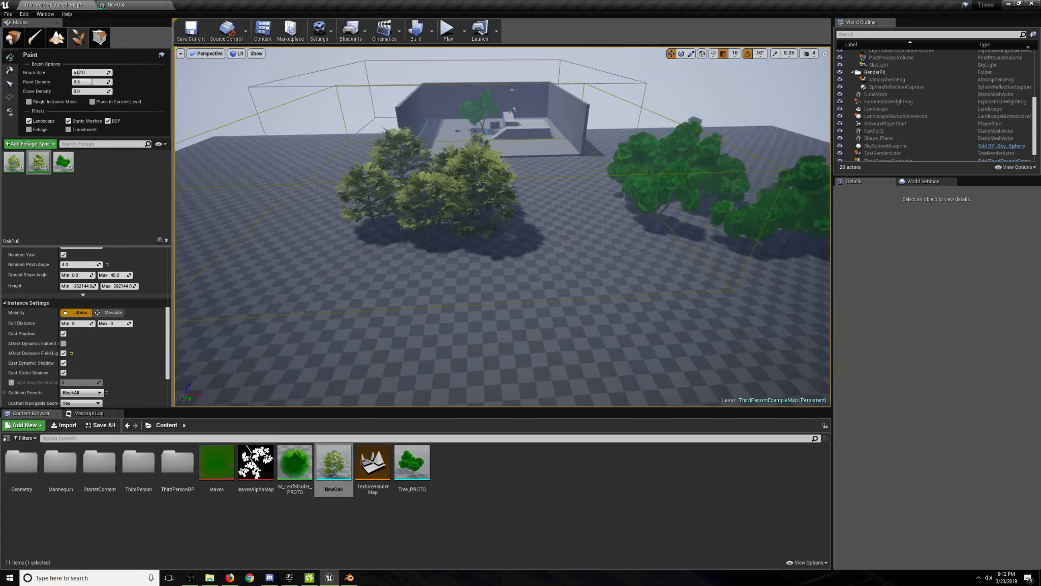
{"action": "key", "text": "s"}
{"action": "key", "text": "w"}
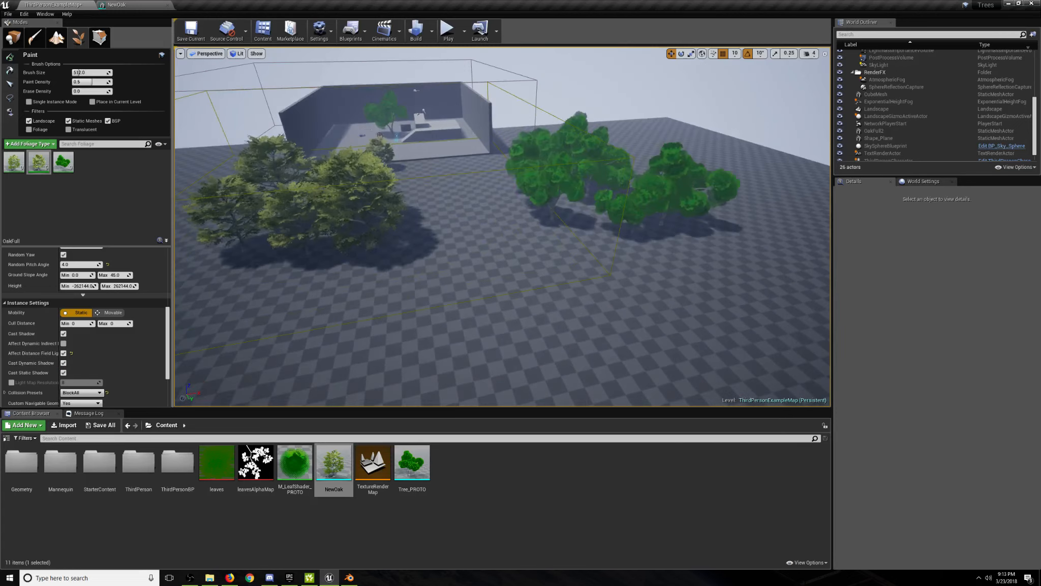
{"action": "right_click_drag", "start_coordinate": [478, 305], "coordinate": [450, 364]}
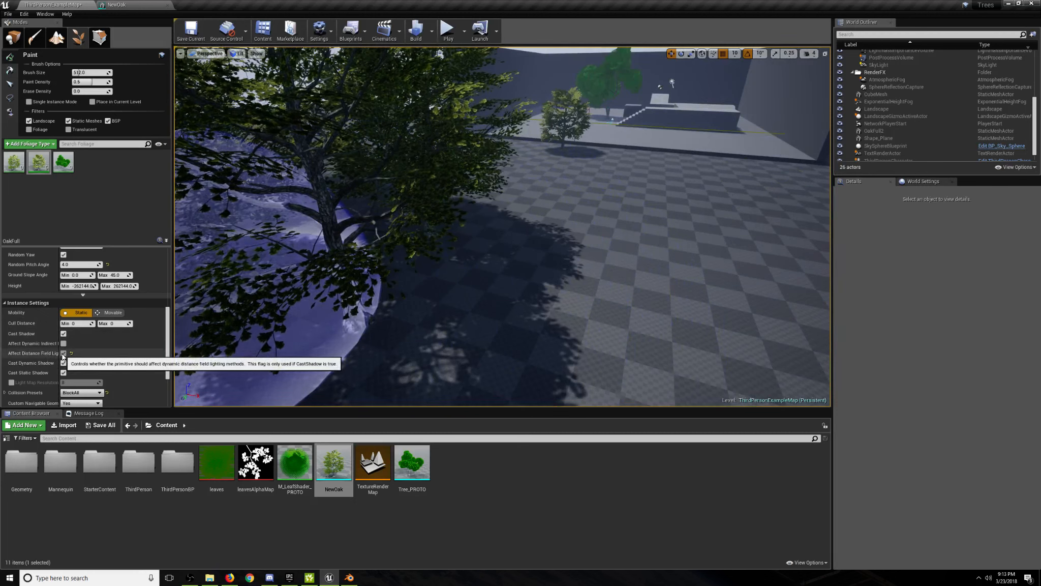
Review OakFull's collision, navigation, physics and density scaling settings and look over the empty floor beside the trees.
{"action": "scroll", "coordinate": [56, 344], "scroll_direction": "down", "scroll_amount": 3}
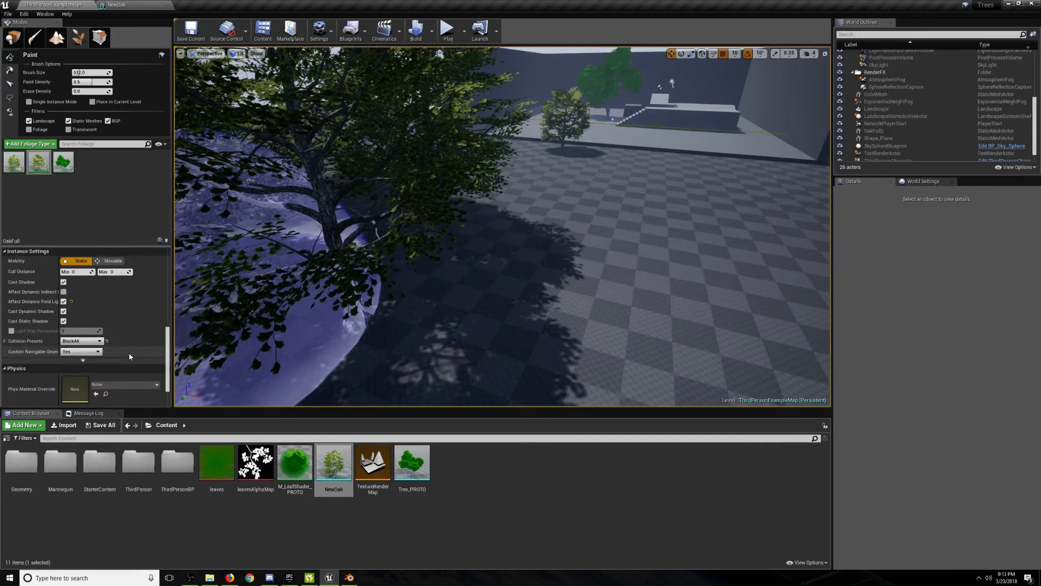
{"action": "scroll", "coordinate": [114, 315], "scroll_direction": "down", "scroll_amount": 1}
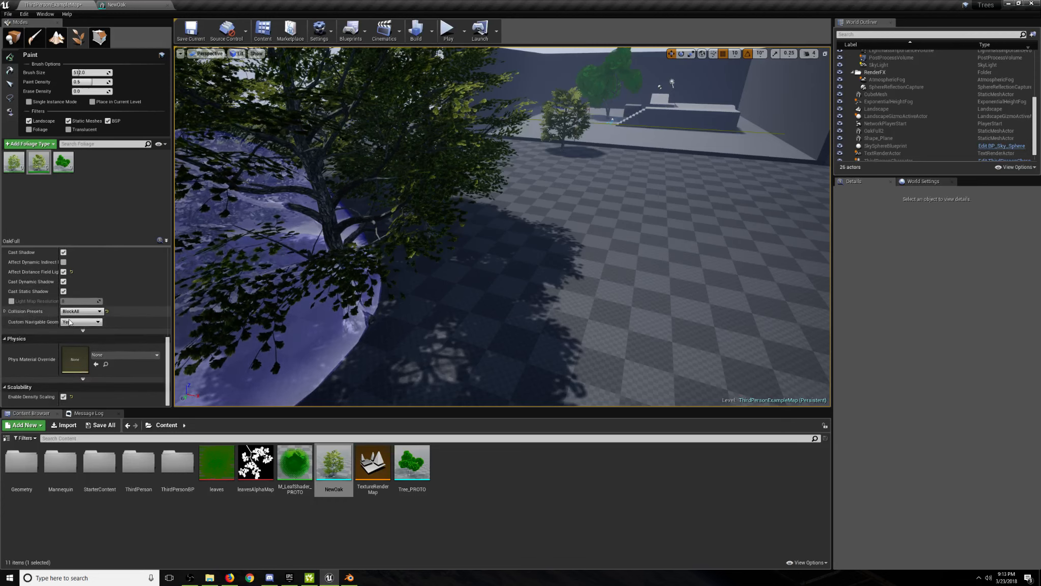
{"action": "key", "text": "s"}
{"action": "right_click_drag", "start_coordinate": [387, 353], "coordinate": [518, 357]}
{"action": "key", "text": "w"}
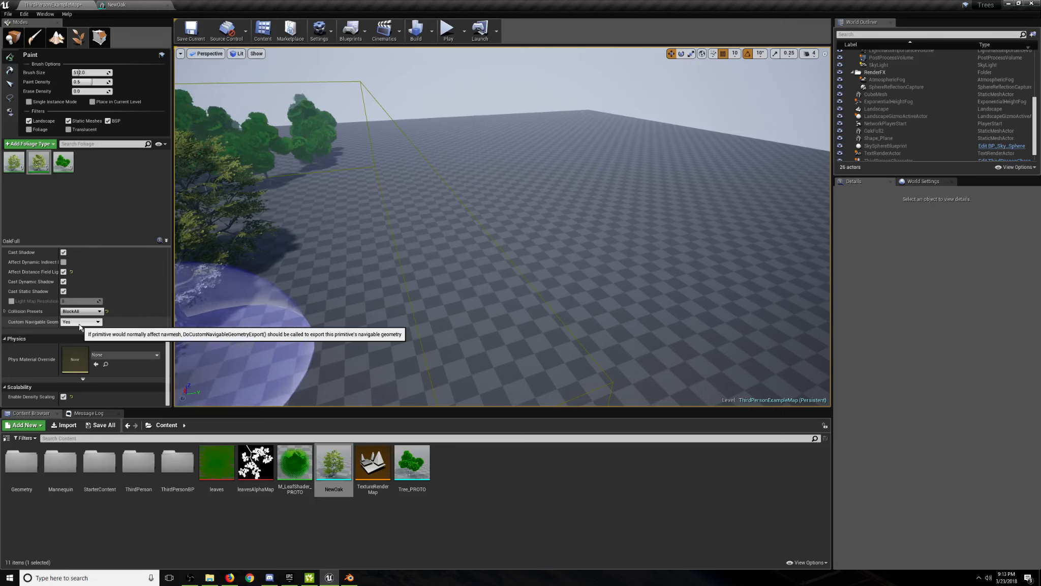
Open the Tree_PROTO mesh and review its LOD, general, collision and navigation settings.
{"action": "left_click", "coordinate": [305, 513]}
{"action": "double_click", "coordinate": [418, 461]}
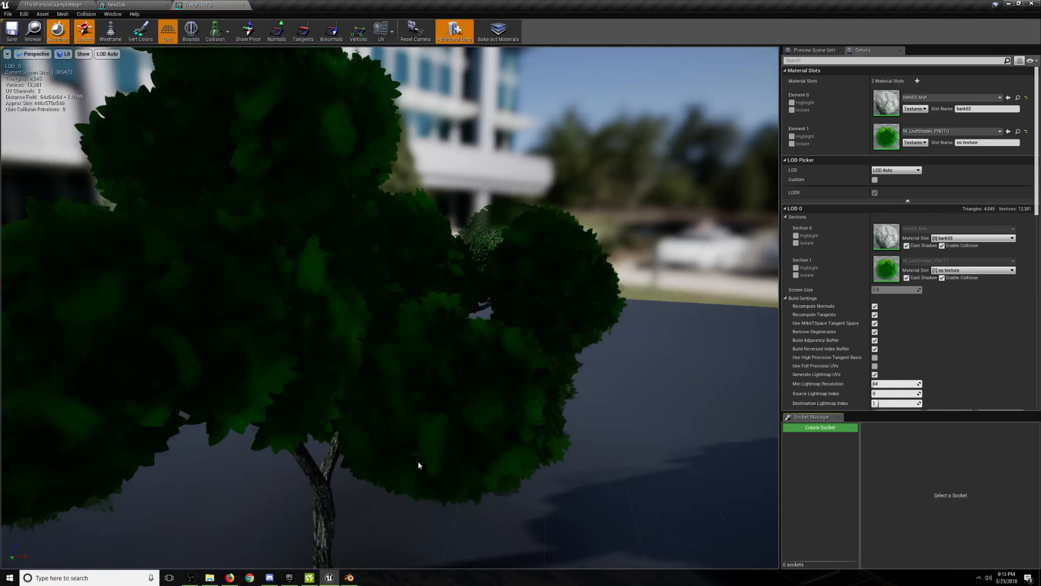
{"action": "scroll", "coordinate": [918, 327], "scroll_direction": "down", "scroll_amount": 15}
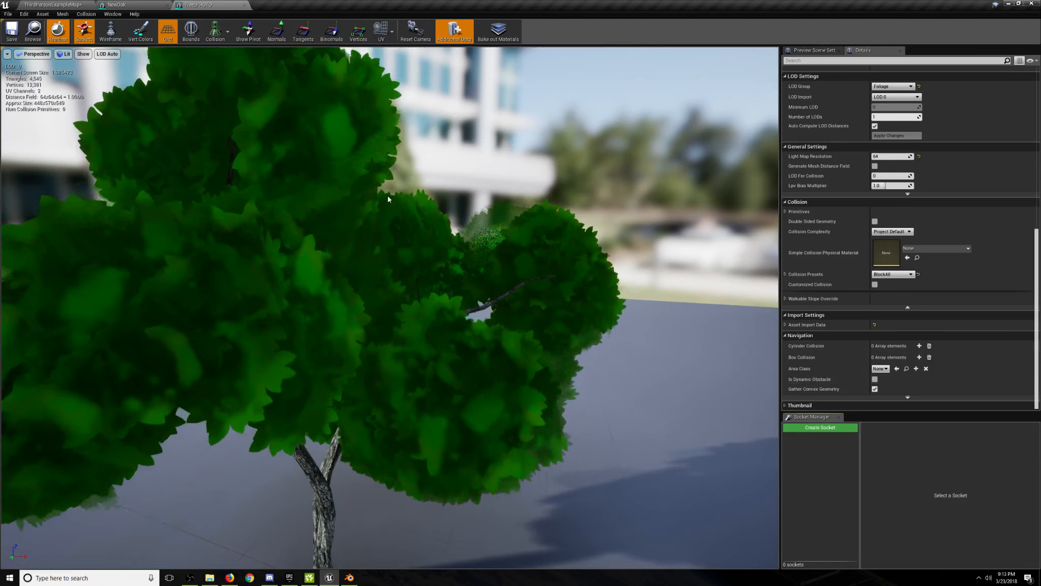
Paint a grove of OakFull trees across the open checkered floor and save the level.
{"action": "right_click_drag", "start_coordinate": [580, 254], "coordinate": [559, 315]}
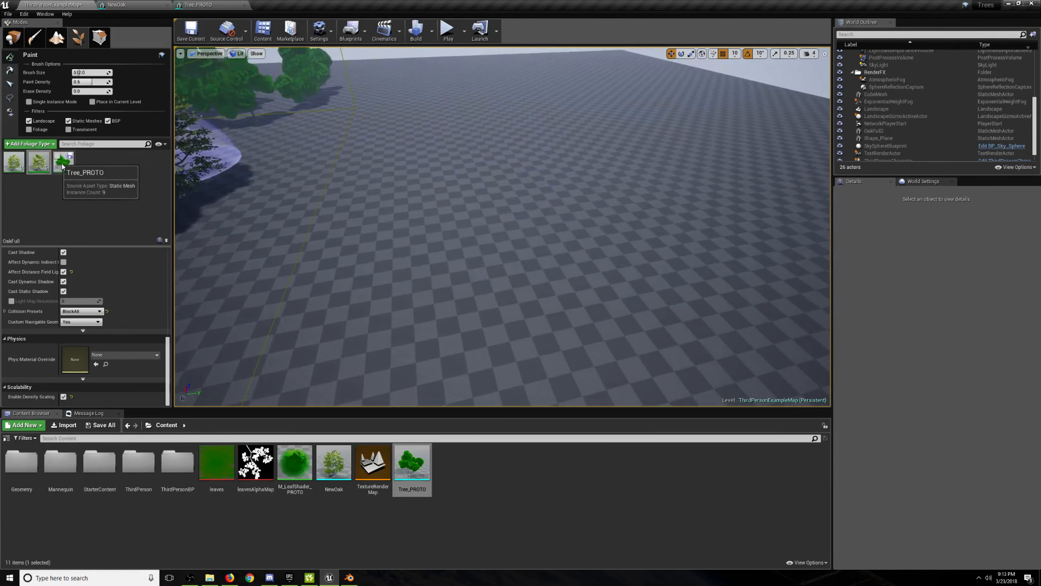
{"action": "left_click_drag", "start_coordinate": [363, 193], "coordinate": [284, 248]}
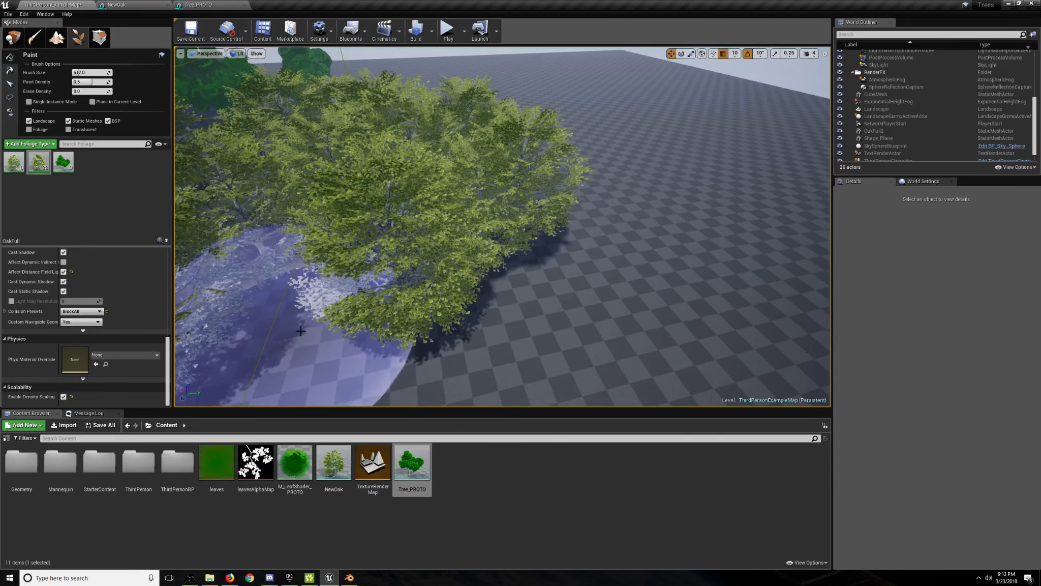
{"action": "right_click_drag", "start_coordinate": [300, 328], "coordinate": [285, 351]}
{"action": "mouse_move", "coordinate": [448, 306]}
{"action": "left_mouse_down"}
{"action": "mouse_move", "coordinate": [581, 279]}
{"action": "mouse_move", "coordinate": [423, 298]}
{"action": "left_mouse_up"}
{"action": "right_click_drag", "start_coordinate": [423, 298], "coordinate": [406, 326]}
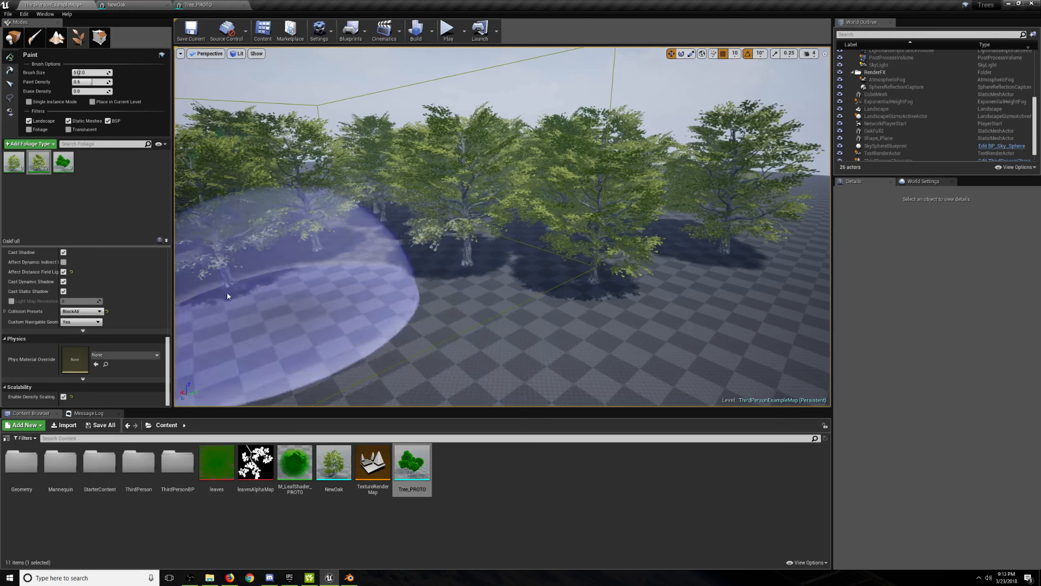
{"action": "left_click", "coordinate": [190, 31]}
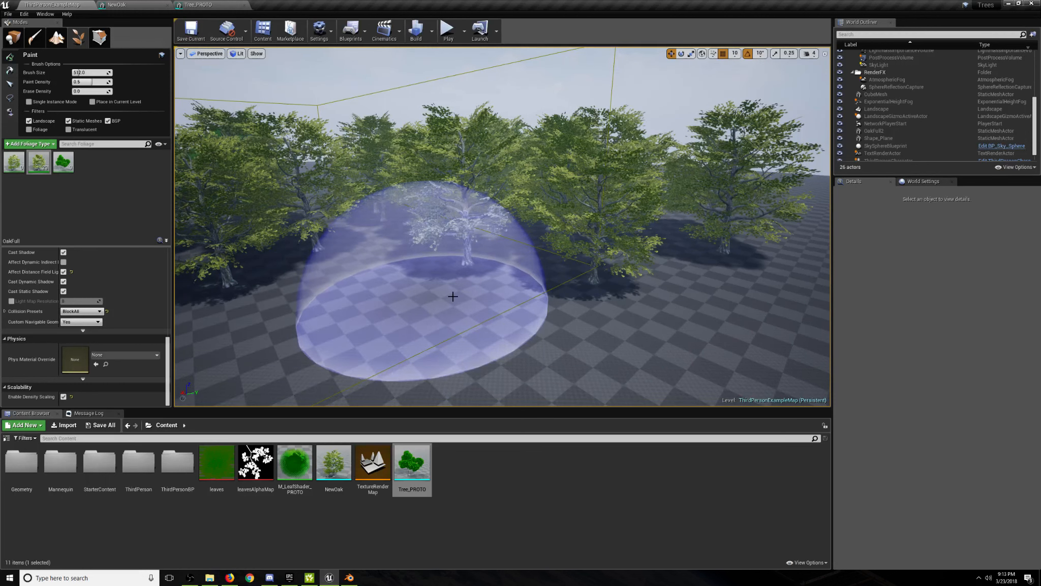
Leave foliage painting and examine the painted oak grove from close up and farther away.
{"action": "right_click_drag", "start_coordinate": [452, 300], "coordinate": [487, 295]}
{"action": "key", "text": "w"}
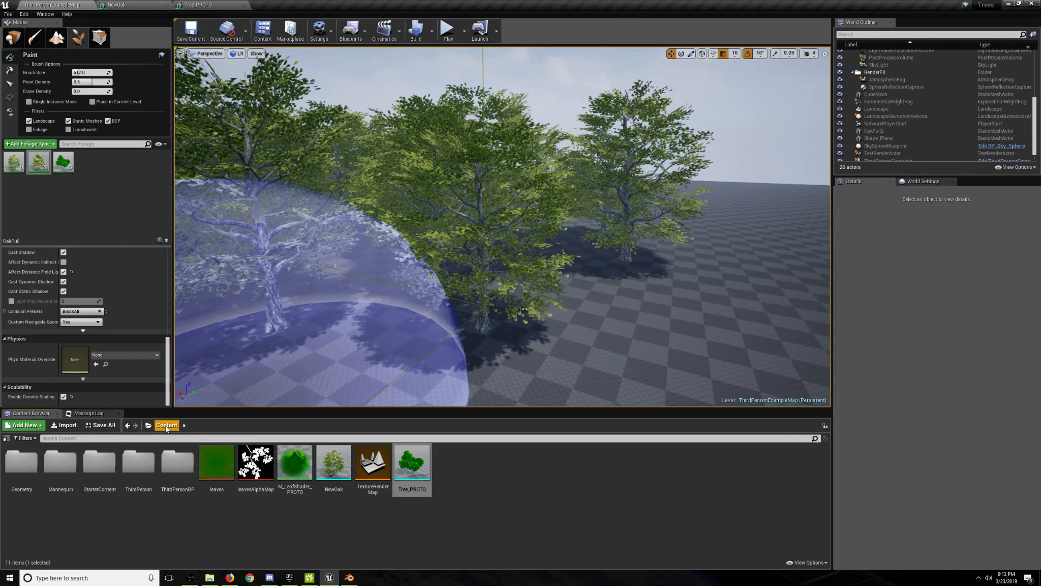
{"action": "left_click", "coordinate": [13, 37]}
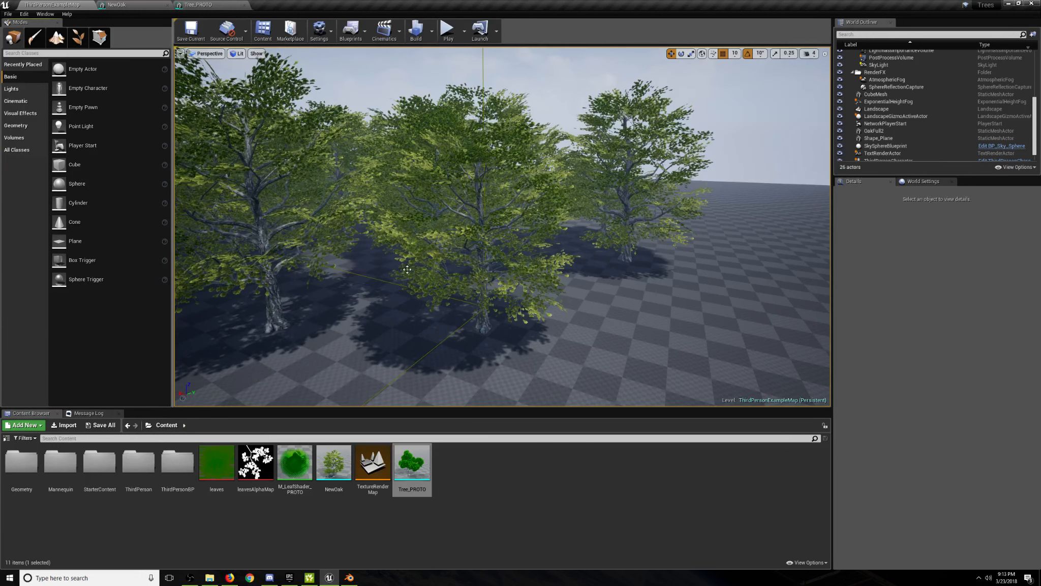
{"action": "key", "text": "s"}
{"action": "mouse_move", "coordinate": [449, 265]}
{"action": "right_mouse_down"}
{"action": "mouse_move", "coordinate": [432, 265]}
{"action": "mouse_move", "coordinate": [479, 269]}
{"action": "mouse_move", "coordinate": [454, 275]}
{"action": "right_mouse_up"}
{"action": "key", "text": "w"}
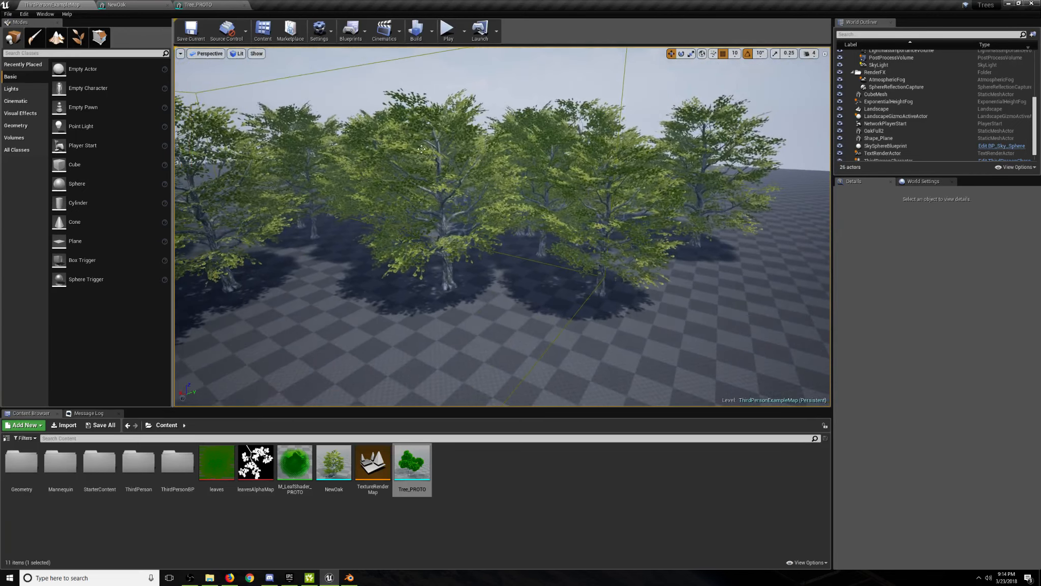
{"action": "scroll", "coordinate": [400, 184], "scroll_direction": "up", "scroll_amount": 4}
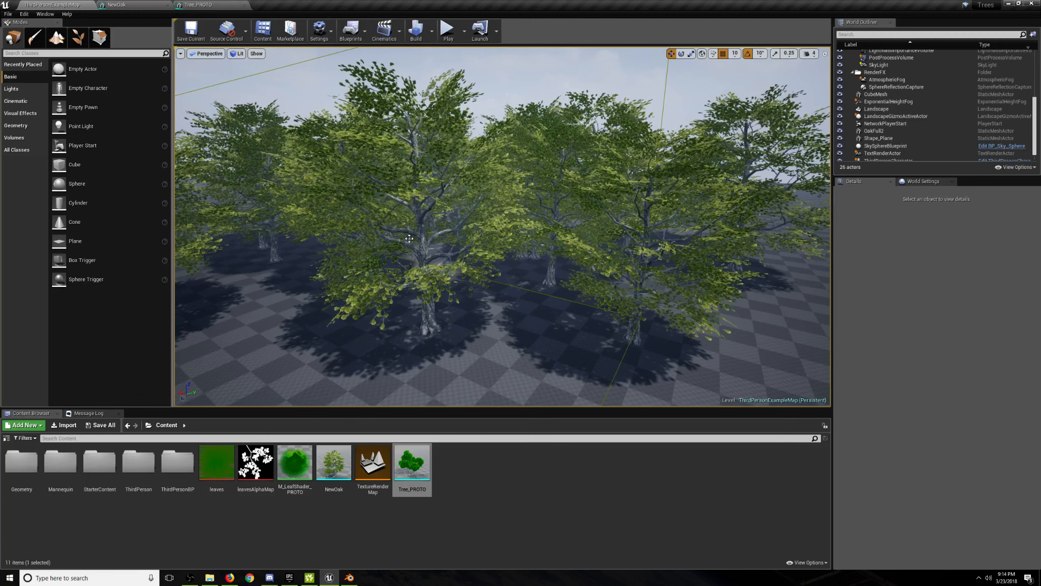
{"action": "scroll", "coordinate": [406, 247], "scroll_direction": "down", "scroll_amount": 10}
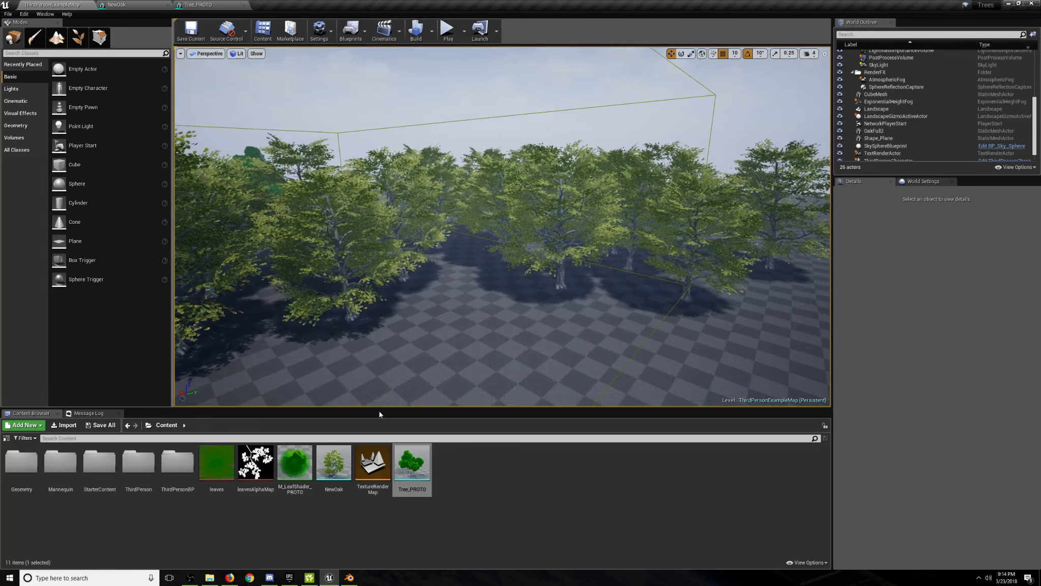
Open the oak_leaf_Mat material from the ThirdPersonBP content folder.
{"action": "left_click", "coordinate": [333, 522]}
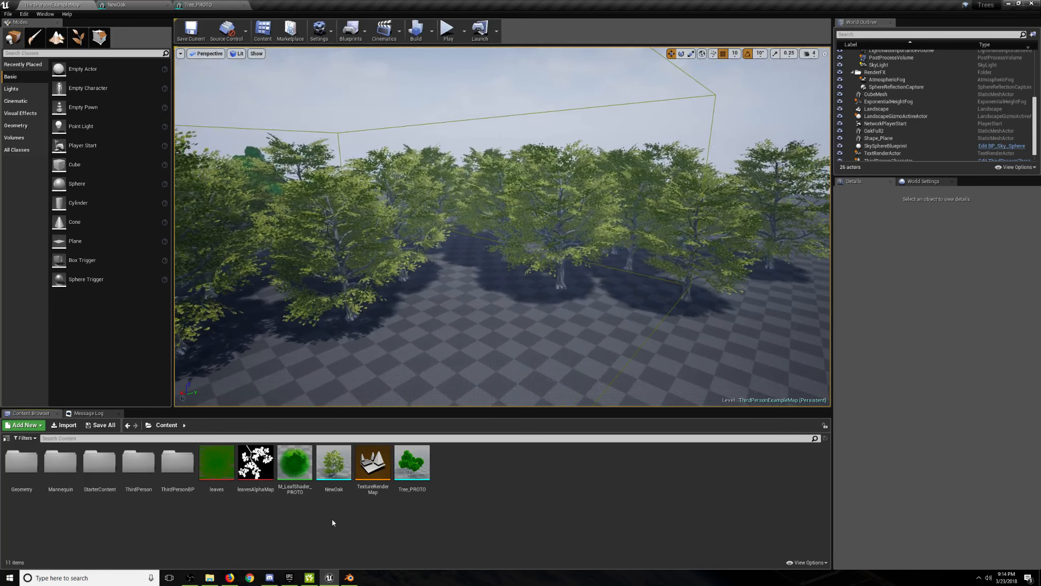
{"action": "double_click", "coordinate": [178, 463]}
{"action": "double_click", "coordinate": [490, 463]}
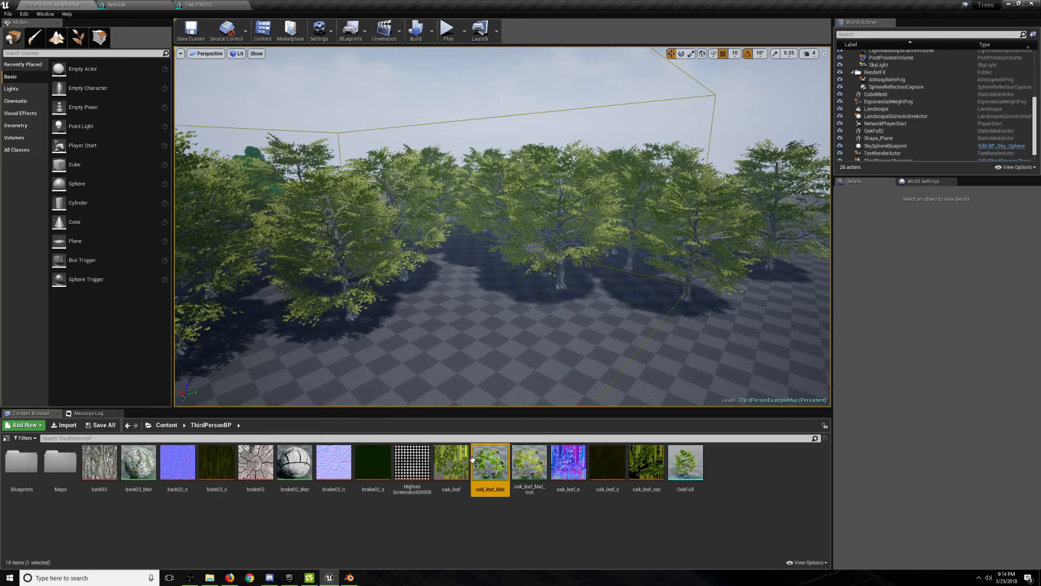
Close the oak_leaf_Mat material and create a new material named Leaves_Mat in the ThirdPersonBP folder.
{"action": "scroll", "coordinate": [456, 174], "scroll_direction": "down", "scroll_amount": 2}
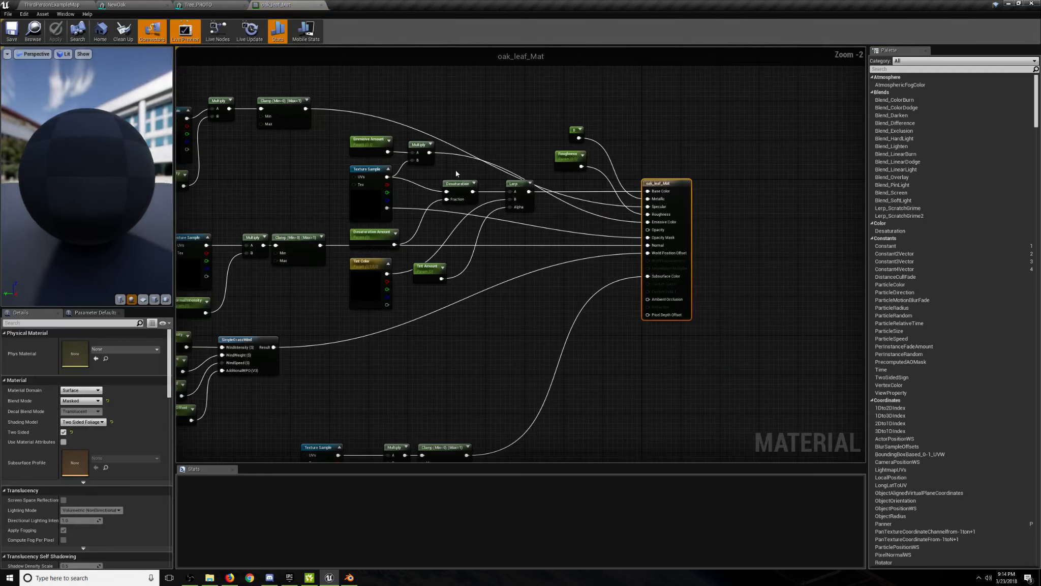
{"action": "middle_click", "coordinate": [275, 4]}
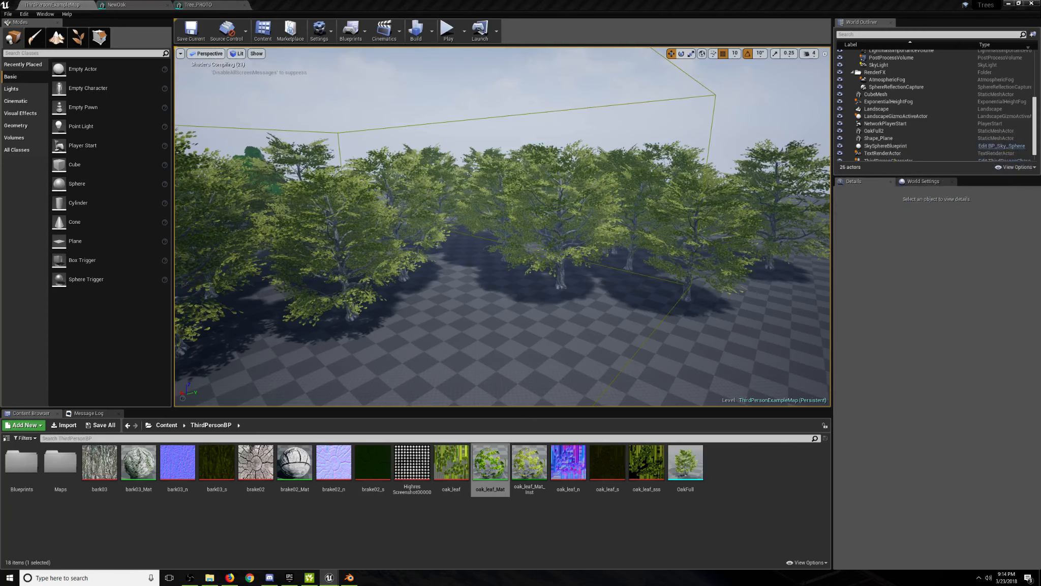
{"action": "right_click", "coordinate": [513, 508]}
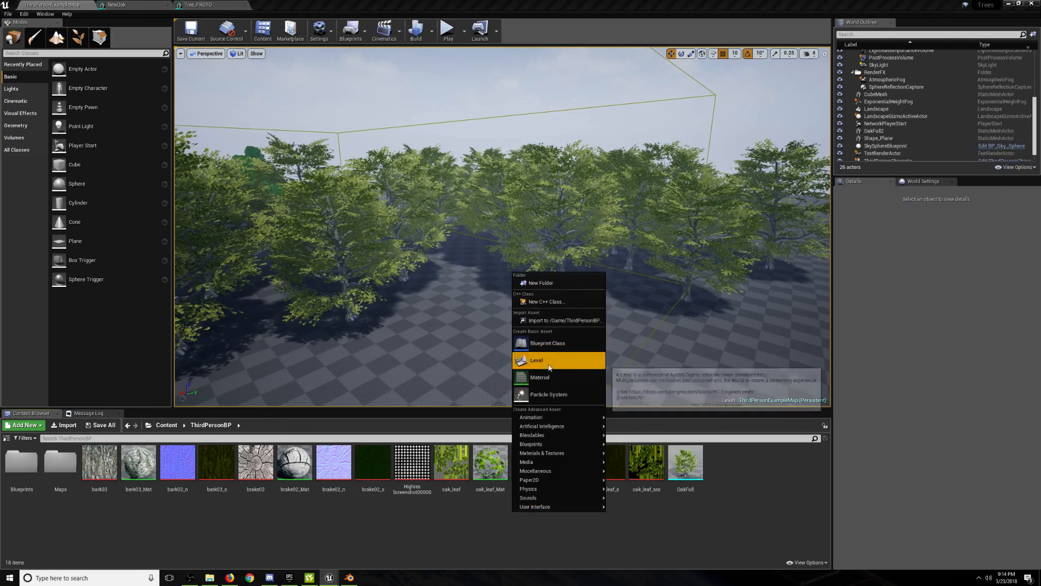
{"action": "left_click", "coordinate": [544, 375]}
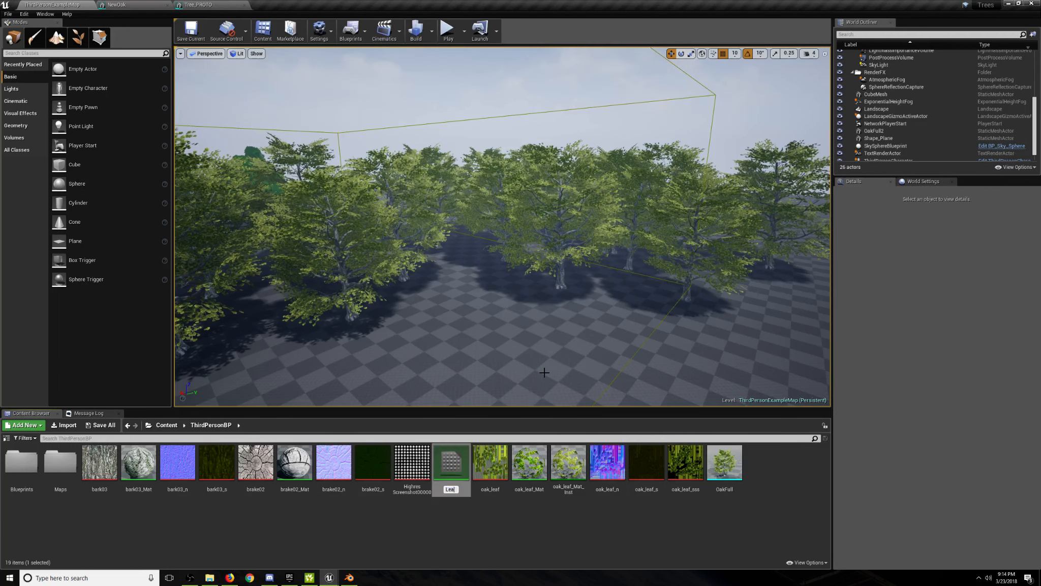
{"action": "type", "text": "Leaves_Mat"}
{"action": "key", "text": "Return"}
Open Leaves_Mat in a separate floating window placed over the level viewport.
{"action": "double_click", "coordinate": [448, 463]}
{"action": "left_click_drag", "start_coordinate": [278, 4], "coordinate": [368, 251]}
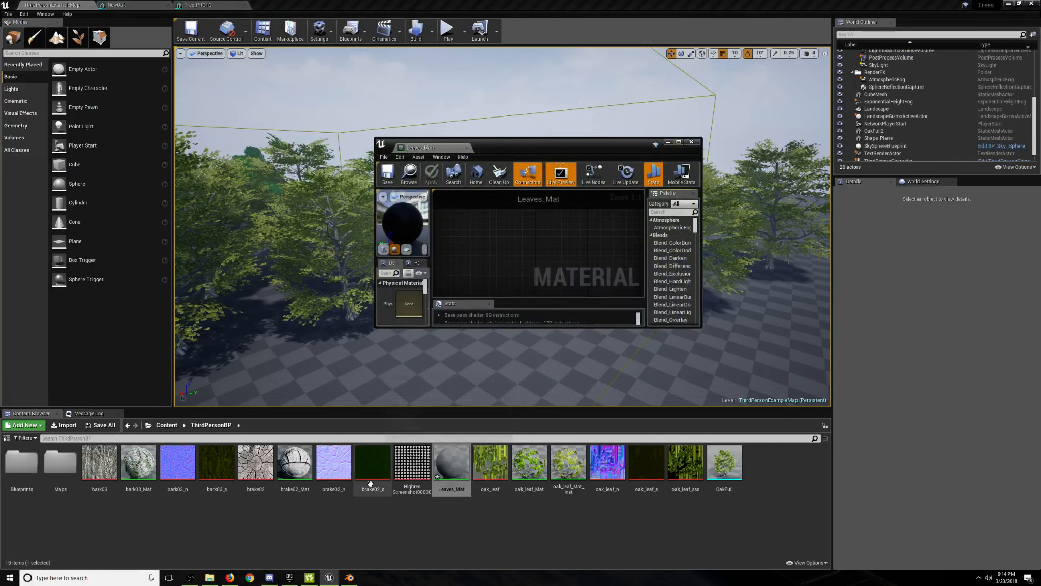
{"action": "left_click", "coordinate": [563, 522]}
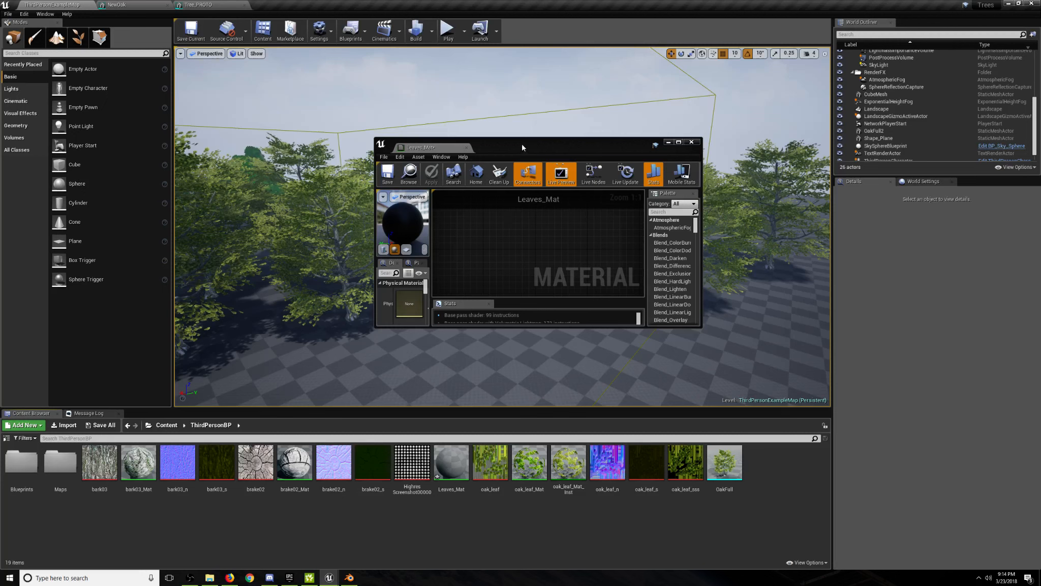
{"action": "left_click_drag", "start_coordinate": [523, 147], "coordinate": [540, 110]}
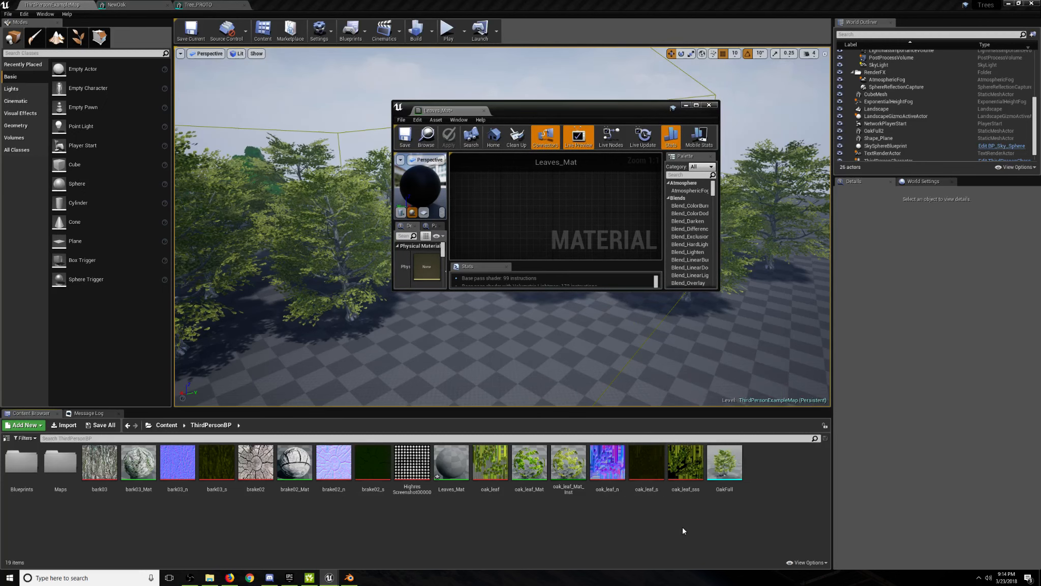
{"action": "mouse_move", "coordinate": [605, 475]}
{"action": "key", "text": "w"}
{"action": "right_click_drag", "start_coordinate": [618, 351], "coordinate": [618, 328]}
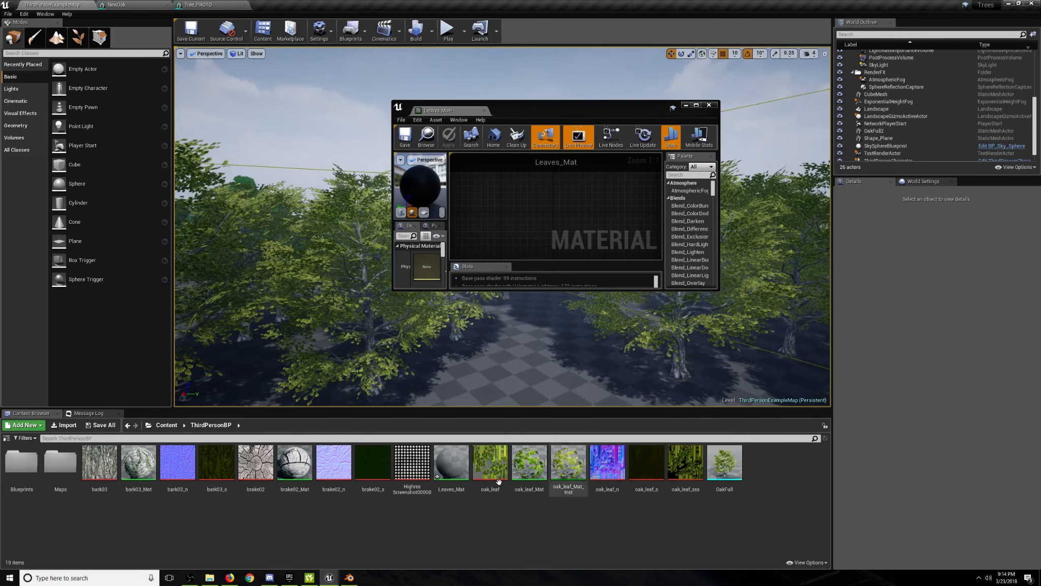
Add the oak_leaf, oak_leaf_n, oak_leaf_s and oak_leaf_sss textures to the Leaves_Mat graph as texture samples.
{"action": "mouse_move", "coordinate": [477, 468]}
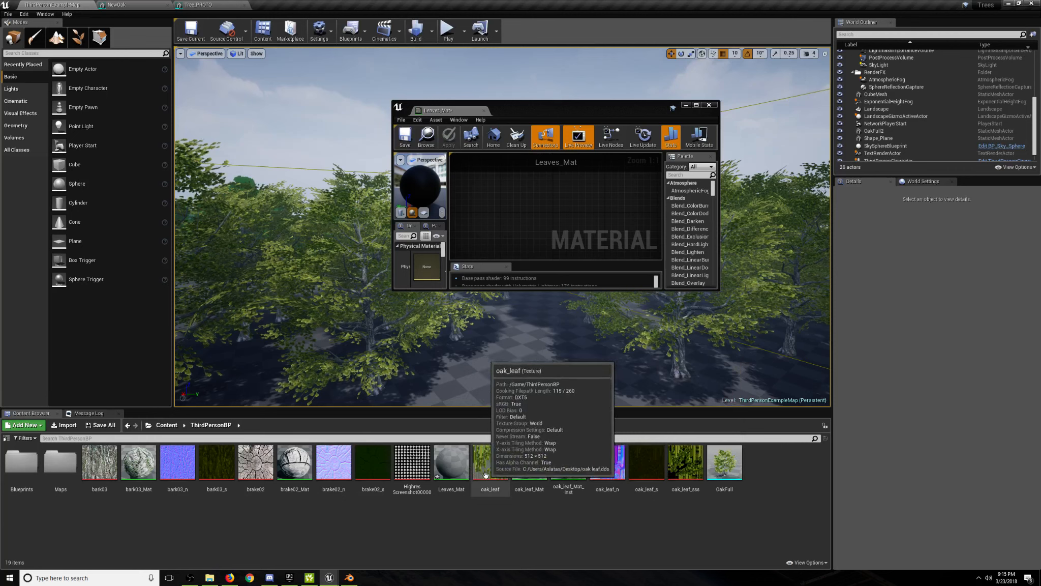
{"action": "left_click_drag", "start_coordinate": [478, 468], "coordinate": [489, 216]}
{"action": "left_click_drag", "start_coordinate": [607, 462], "coordinate": [566, 227]}
{"action": "left_click_drag", "start_coordinate": [647, 463], "coordinate": [579, 203]}
{"action": "left_click_drag", "start_coordinate": [685, 462], "coordinate": [542, 199]}
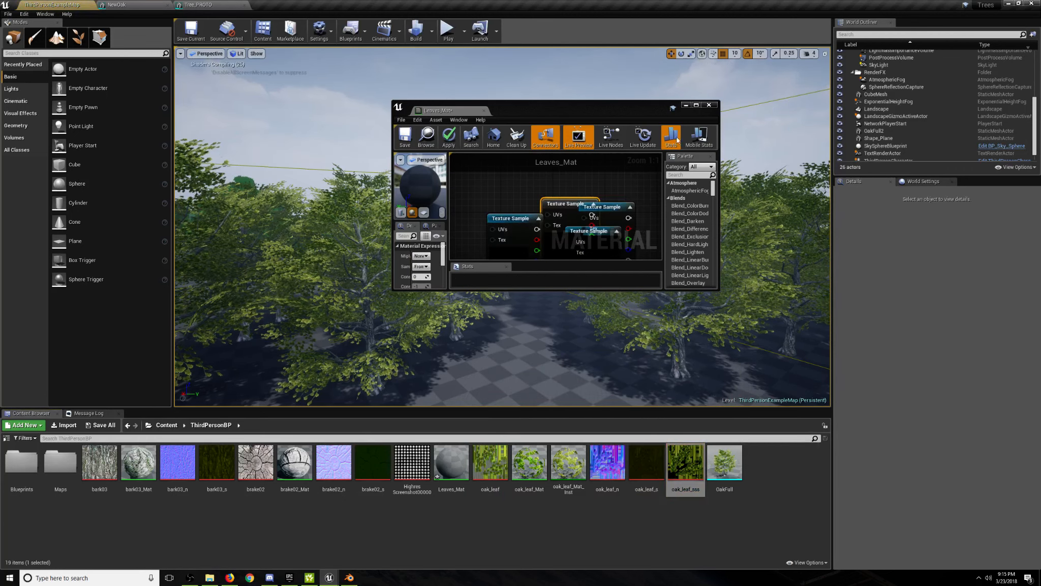
Maximize the Leaves_Mat editor and spread the overlapping texture samples apart beside the material node.
{"action": "left_click", "coordinate": [696, 105]}
{"action": "left_click_drag", "start_coordinate": [314, 146], "coordinate": [340, 303]}
{"action": "left_click_drag", "start_coordinate": [337, 108], "coordinate": [393, 189]}
{"action": "left_click_drag", "start_coordinate": [316, 255], "coordinate": [361, 347]}
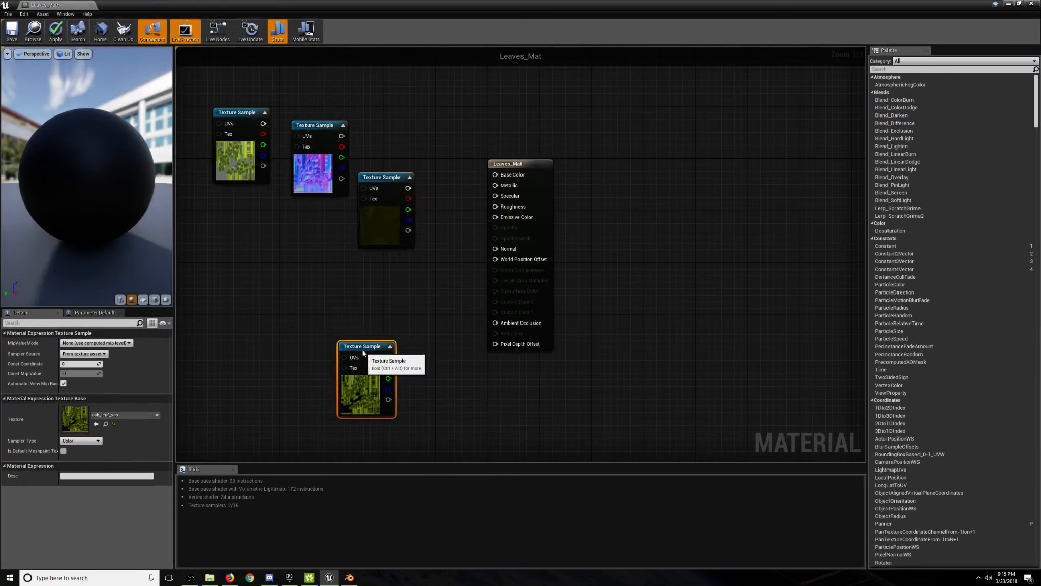
Connect oak_leaf_s to Specular, oak_leaf_n to Normal, oak_leaf_sss to Subsurface Color and oak_leaf to Base Color.
{"action": "left_click_drag", "start_coordinate": [381, 180], "coordinate": [495, 195]}
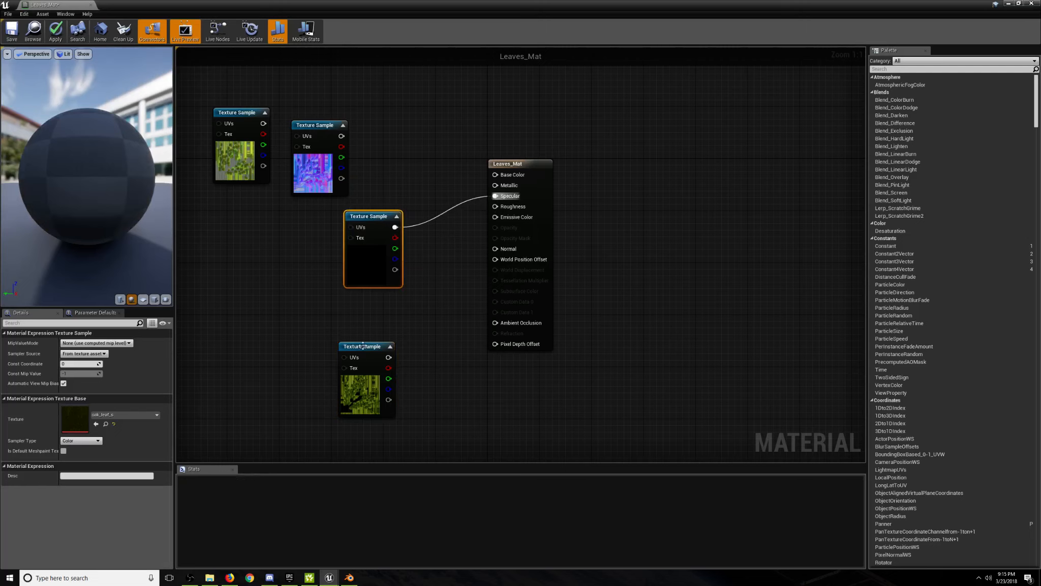
{"action": "left_click_drag", "start_coordinate": [362, 346], "coordinate": [382, 314]}
{"action": "left_click", "coordinate": [295, 235]}
{"action": "left_click_drag", "start_coordinate": [341, 136], "coordinate": [495, 249]}
{"action": "left_click_drag", "start_coordinate": [408, 326], "coordinate": [495, 291]}
{"action": "left_click_drag", "start_coordinate": [318, 125], "coordinate": [305, 151]}
{"action": "left_click_drag", "start_coordinate": [242, 119], "coordinate": [495, 174]}
{"action": "left_click", "coordinate": [396, 180]}
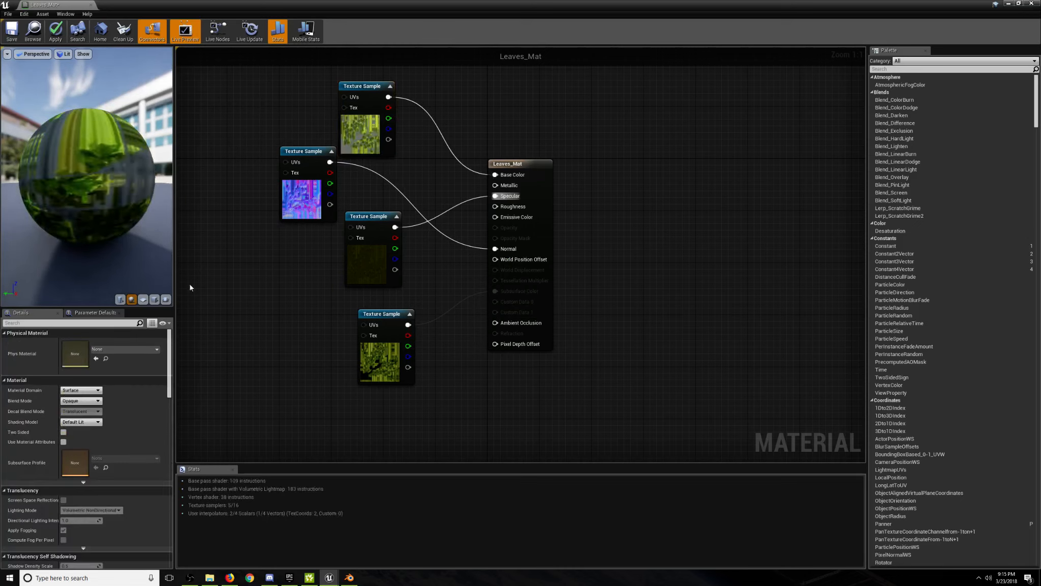
Preview the material on a plane and arrange the four texture samples in a column matching the order of their inputs.
{"action": "left_click", "coordinate": [143, 299]}
{"action": "left_click_drag", "start_coordinate": [378, 246], "coordinate": [272, 107]}
{"action": "left_click_drag", "start_coordinate": [306, 151], "coordinate": [326, 254]}
{"action": "left_click_drag", "start_coordinate": [270, 82], "coordinate": [360, 173]}
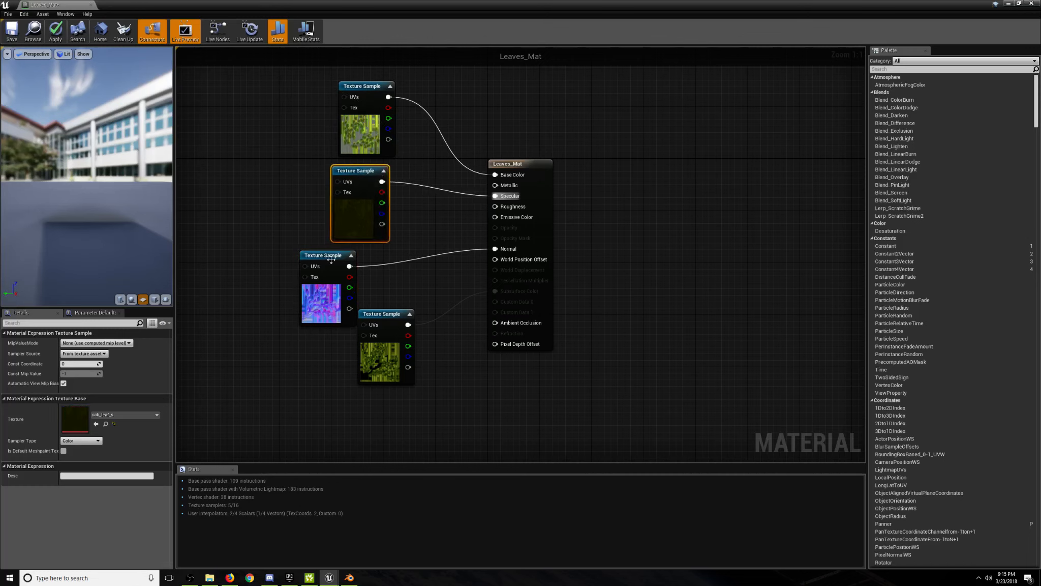
{"action": "left_click_drag", "start_coordinate": [331, 259], "coordinate": [364, 260]}
{"action": "left_click_drag", "start_coordinate": [408, 324], "coordinate": [355, 363]}
{"action": "left_click", "coordinate": [246, 329]}
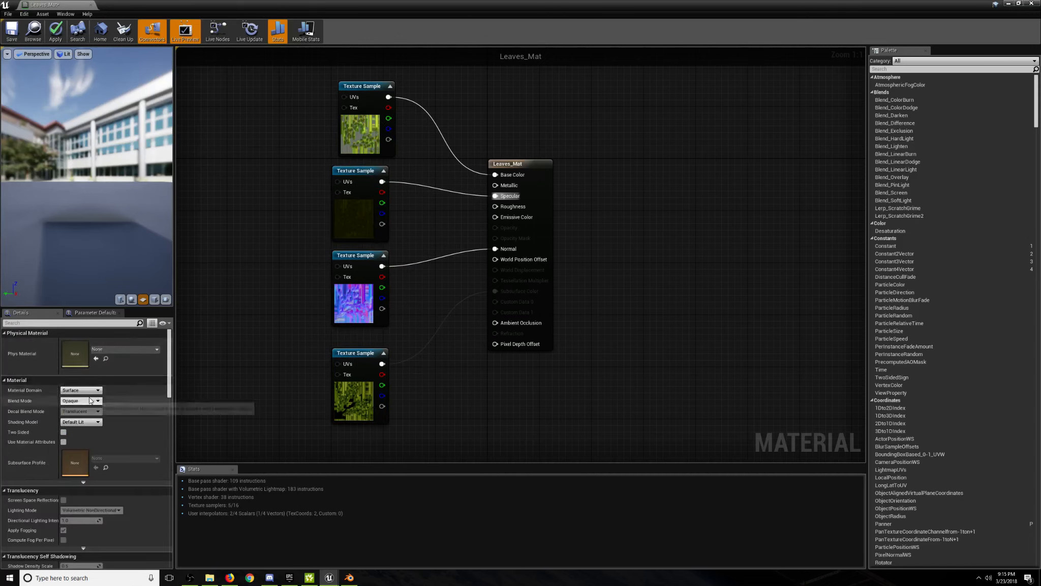
Set the Leaves_Mat blend mode to Masked and dock its editor in the main window.
{"action": "left_click", "coordinate": [91, 400]}
{"action": "left_click", "coordinate": [77, 414]}
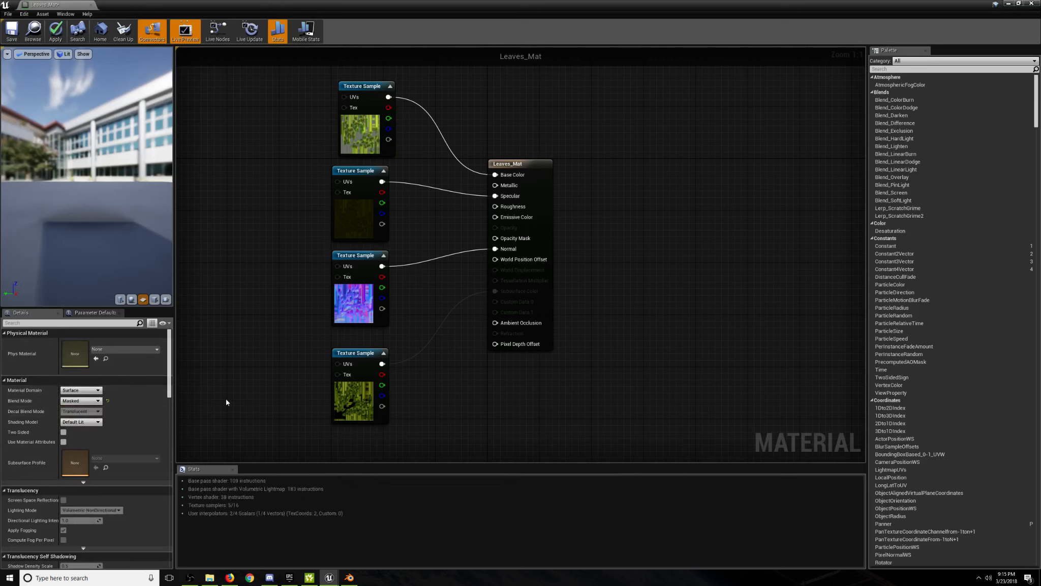
{"action": "left_click_drag", "start_coordinate": [67, 5], "coordinate": [305, 4]}
Examine the painted oak grove and the surrounding landscape in the level from several sides and distances.
{"action": "left_click", "coordinate": [49, 3]}
{"action": "right_click_drag", "start_coordinate": [476, 321], "coordinate": [914, 252]}
{"action": "left_click", "coordinate": [475, 321]}
{"action": "key", "text": "w"}
{"action": "key", "text": "d"}
{"action": "key", "text": "a"}
{"action": "right_click_drag", "start_coordinate": [711, 254], "coordinate": [325, 249]}
{"action": "key", "text": "d"}
{"action": "key", "text": "w"}
{"action": "right_click_drag", "start_coordinate": [655, 277], "coordinate": [495, 304]}
{"action": "key", "text": "s"}
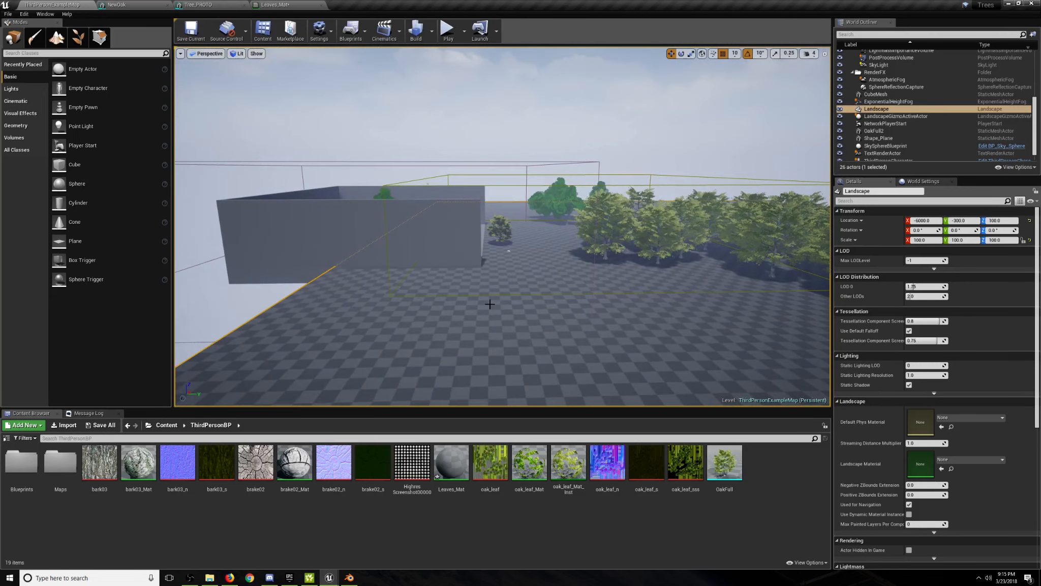
{"action": "left_click", "coordinate": [225, 310]}
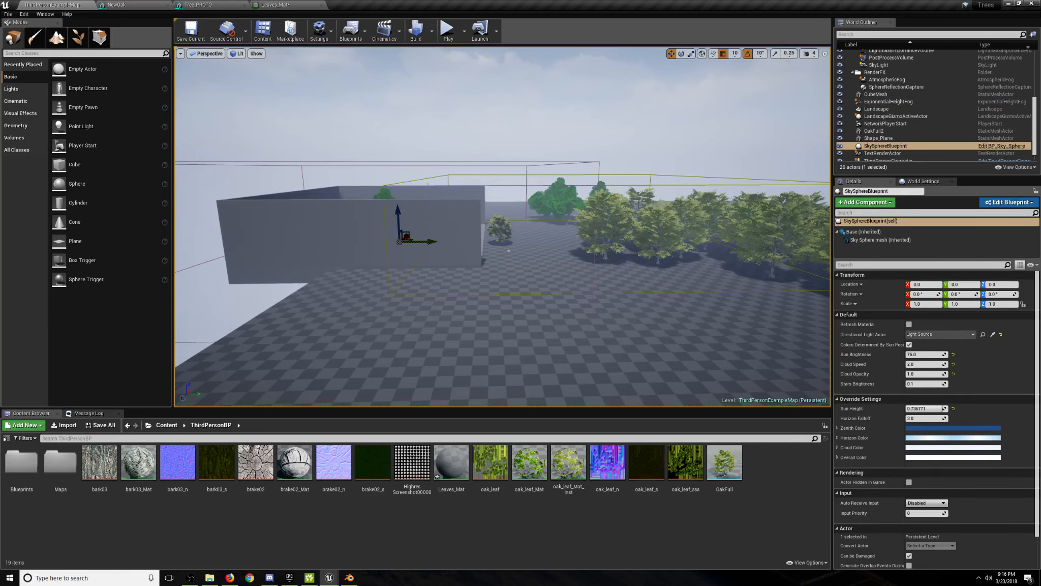
{"action": "key", "text": "s"}
{"action": "right_click_drag", "start_coordinate": [502, 227], "coordinate": [605, 216]}
{"action": "key", "text": "w"}
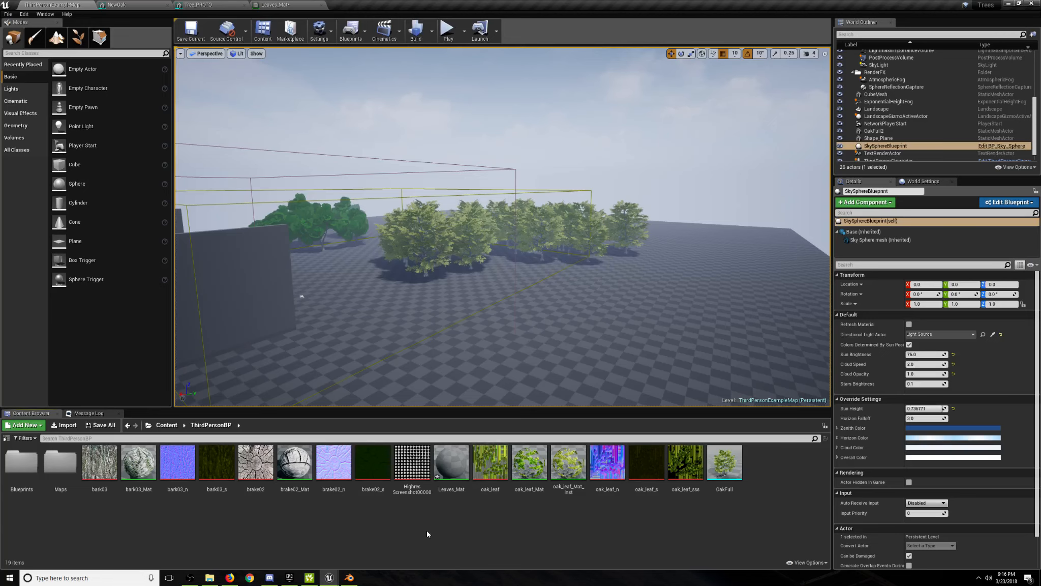
{"action": "right_click_drag", "start_coordinate": [489, 329], "coordinate": [460, 335]}
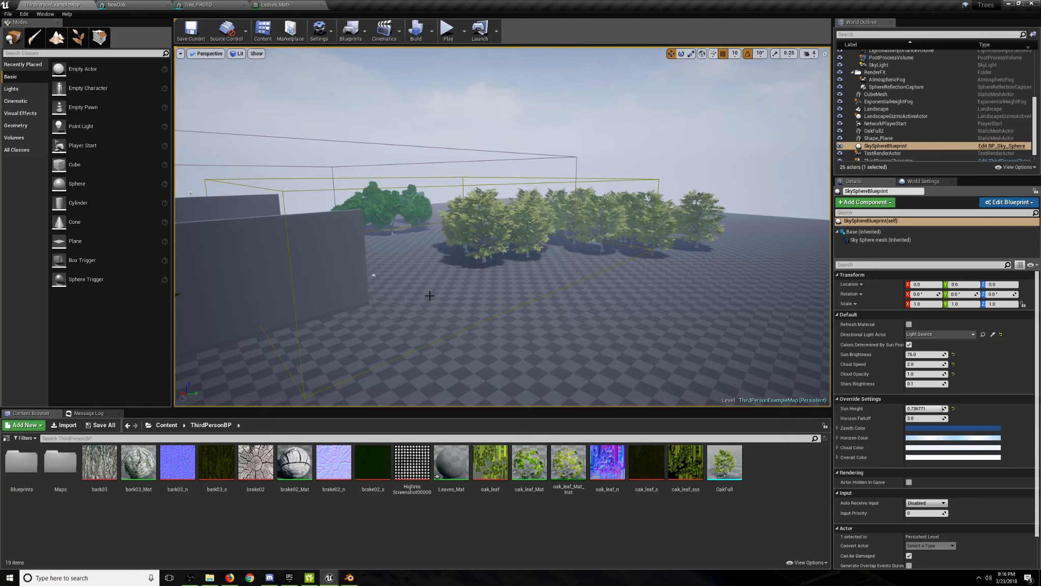
Open the leavesAlphaMap texture from the Content folder to inspect its black-and-white leaf mask, and close it again.
{"action": "left_click", "coordinate": [167, 424]}
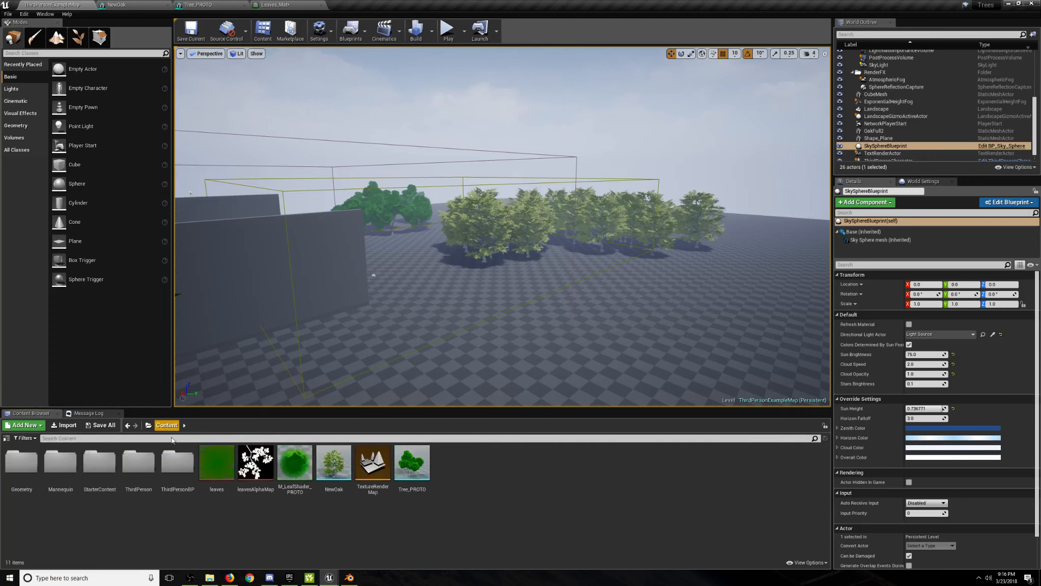
{"action": "double_click", "coordinate": [256, 462]}
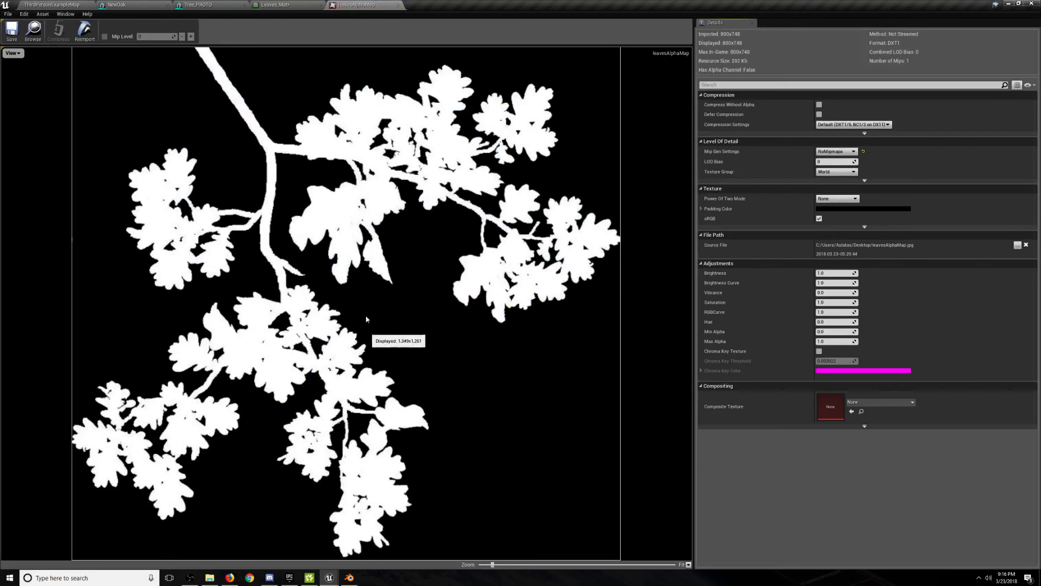
{"action": "left_click", "coordinate": [397, 5]}
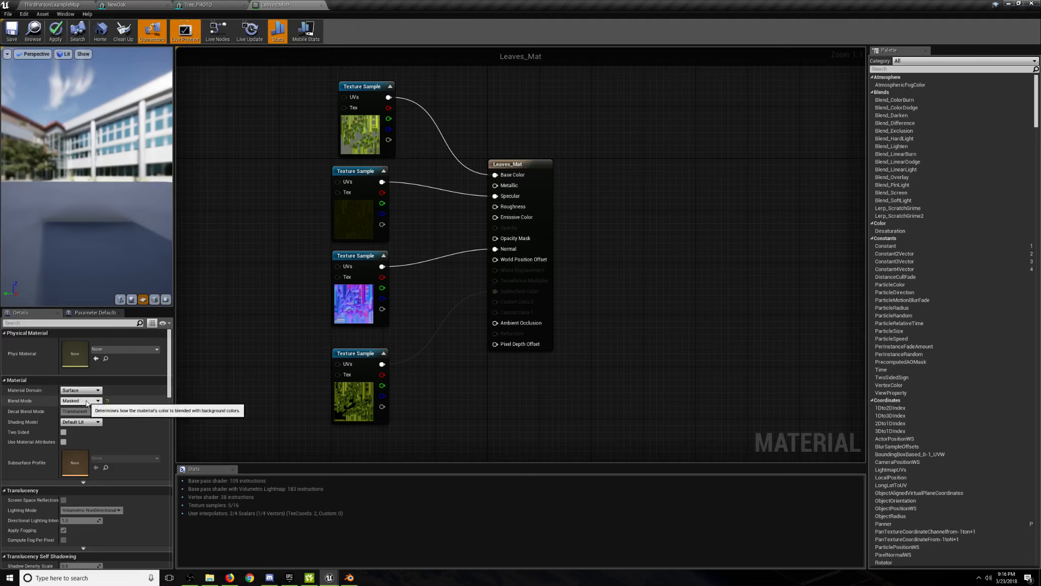
Open the shading model choices of the Leaves_Mat material.
{"action": "left_click", "coordinate": [82, 422]}
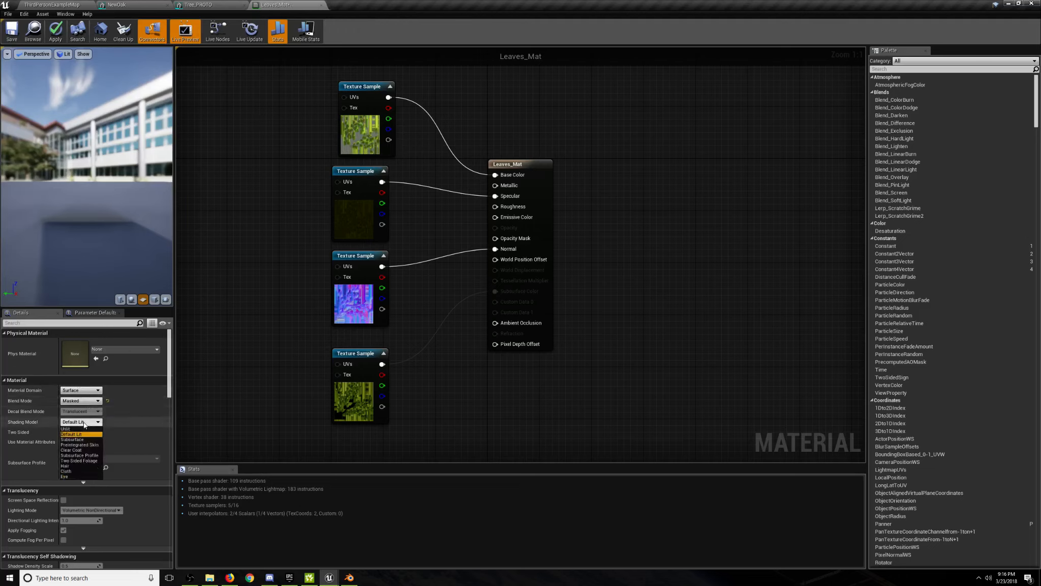
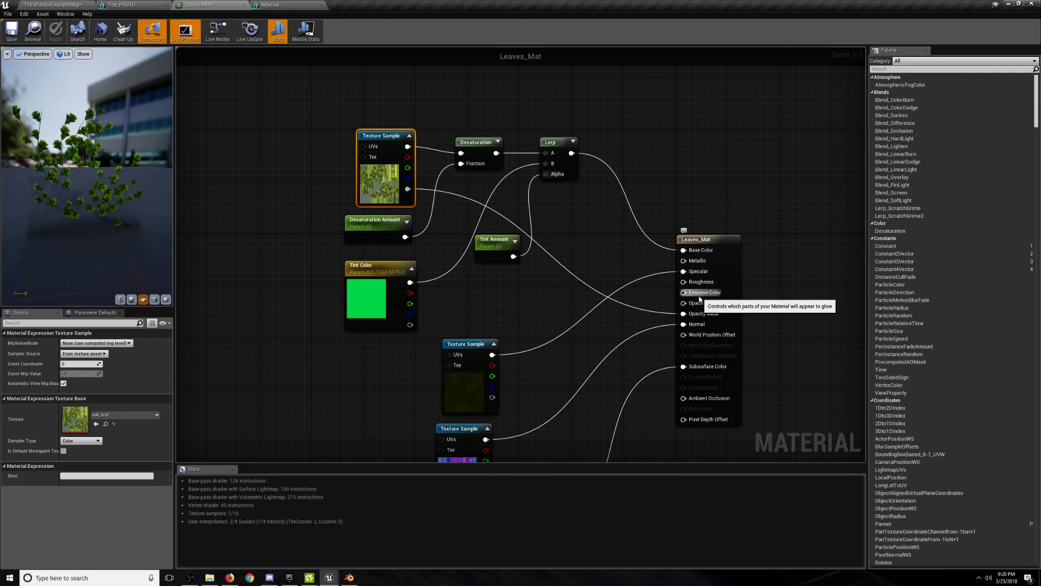
Add a Multiply node above the Desaturation node and feed the oak_leaf texture's colour into its B input.
{"action": "left_click", "coordinate": [547, 283]}
{"action": "right_click_drag", "start_coordinate": [547, 283], "coordinate": [539, 320]}
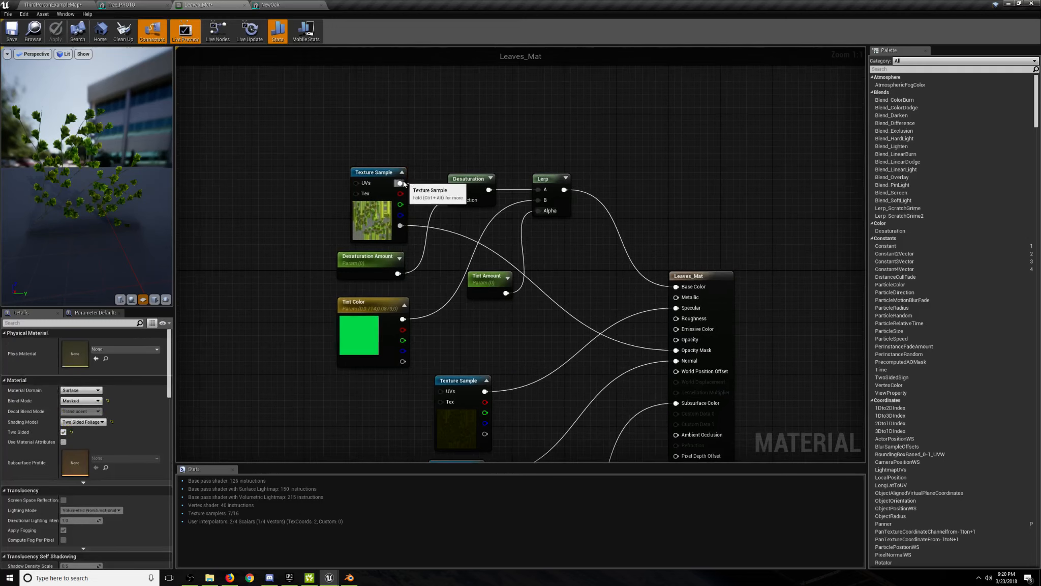
{"action": "key", "text": "m"}
{"action": "left_click", "coordinate": [450, 85]}
{"action": "left_click_drag", "start_coordinate": [456, 112], "coordinate": [400, 183]}
Add a scalar parameter named Emmisive Amount above the oak_leaf texture and set its default value to 0.1.
{"action": "right_click_drag", "start_coordinate": [358, 106], "coordinate": [367, 143]}
{"action": "key", "text": "s"}
{"action": "left_click", "coordinate": [366, 143]}
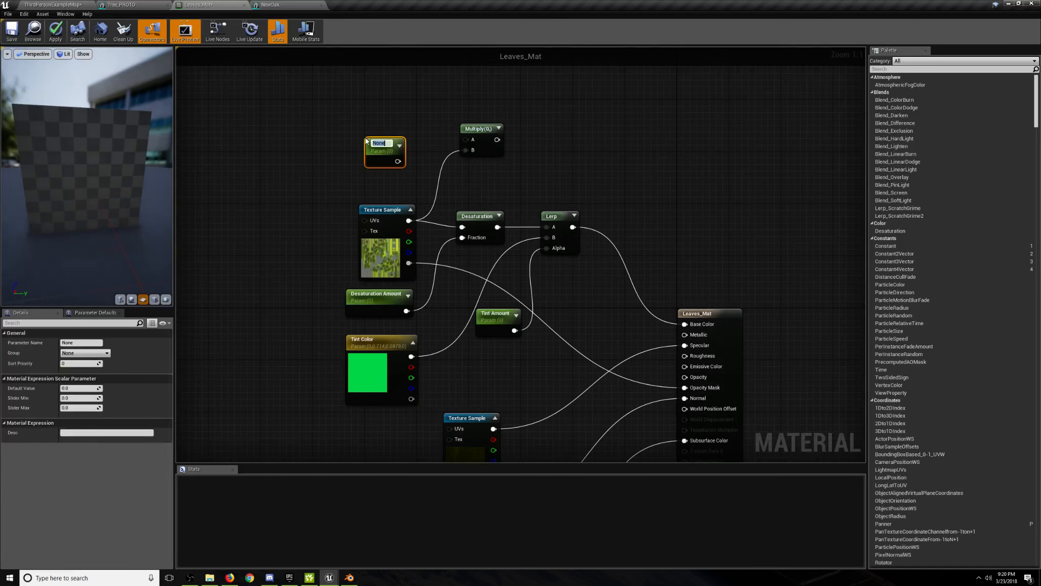
{"action": "type", "text": "Emmisive Amount"}
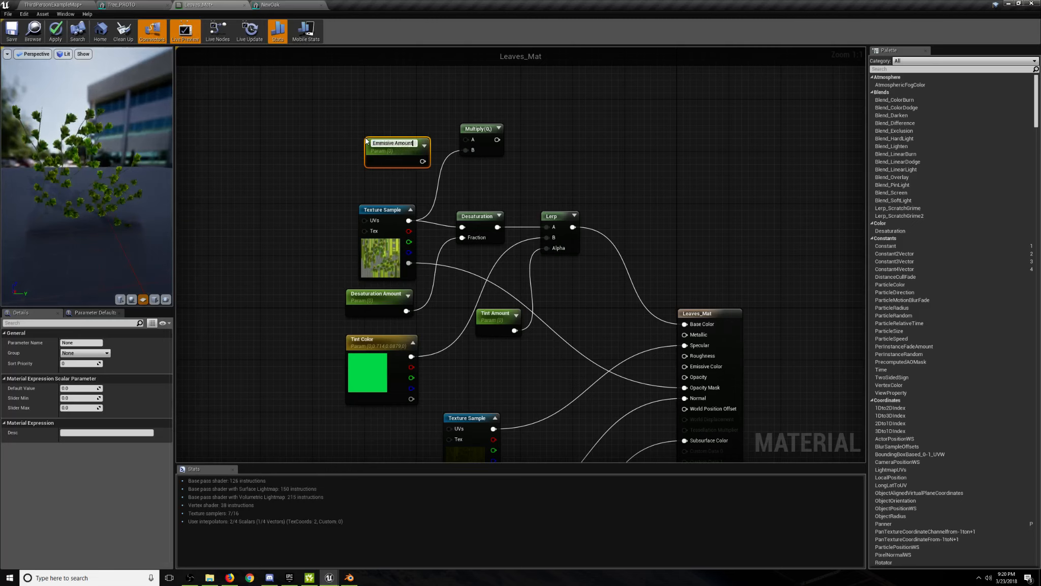
{"action": "left_click", "coordinate": [318, 233]}
{"action": "left_click", "coordinate": [398, 148]}
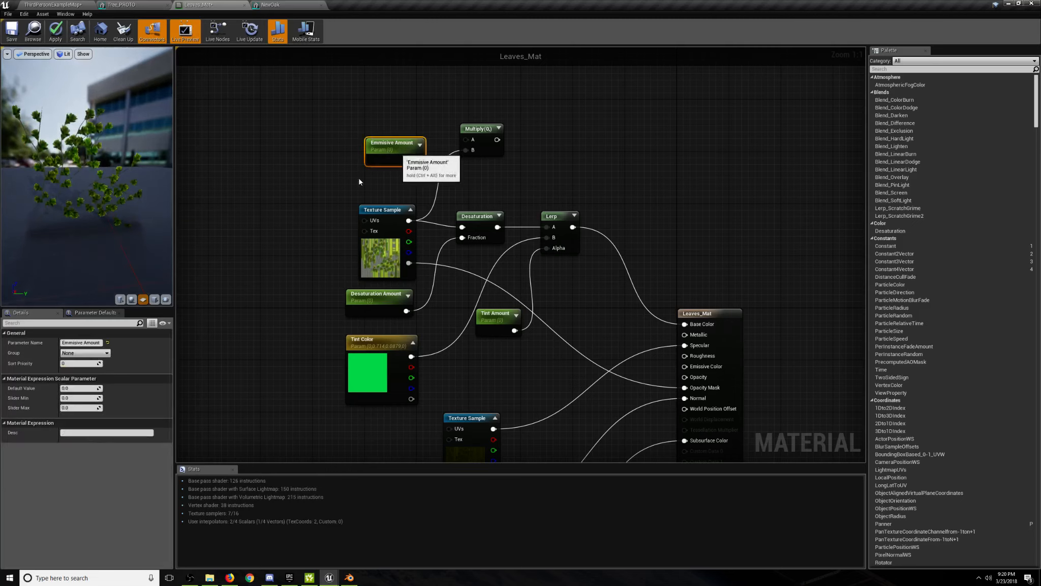
{"action": "left_click", "coordinate": [78, 388]}
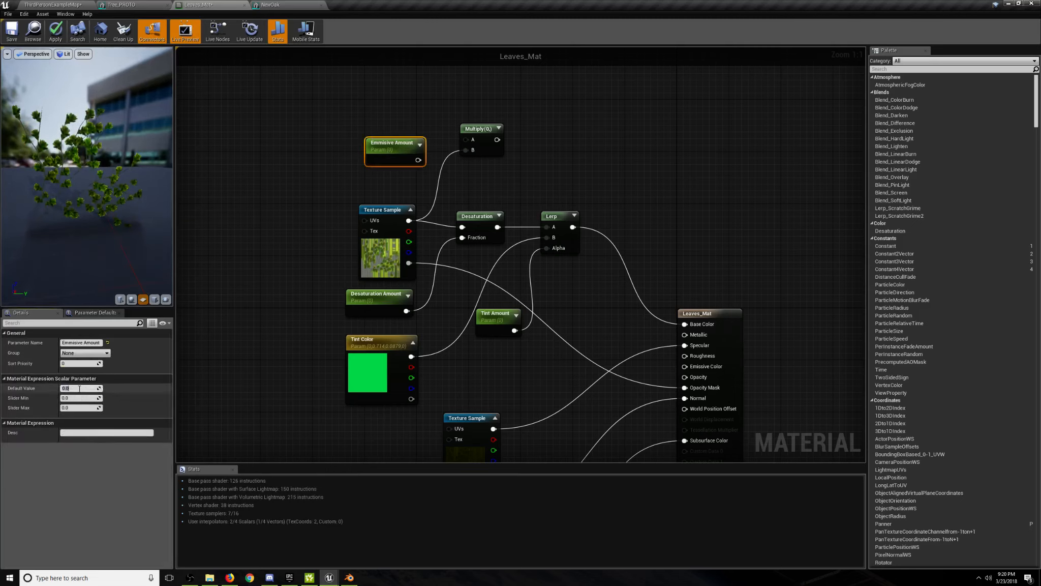
{"action": "key", "text": "Return"}
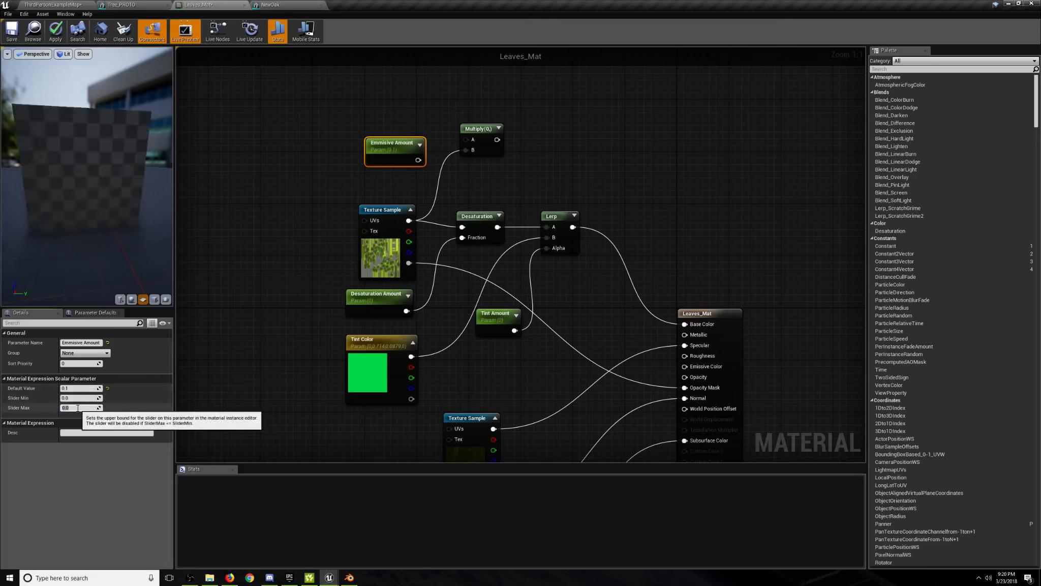
{"action": "left_click", "coordinate": [389, 167]}
Connect Emmisive Amount to the Multiply node's A input, link the Multiply result to Emissive Color, and apply the material.
{"action": "left_click_drag", "start_coordinate": [418, 160], "coordinate": [684, 366]}
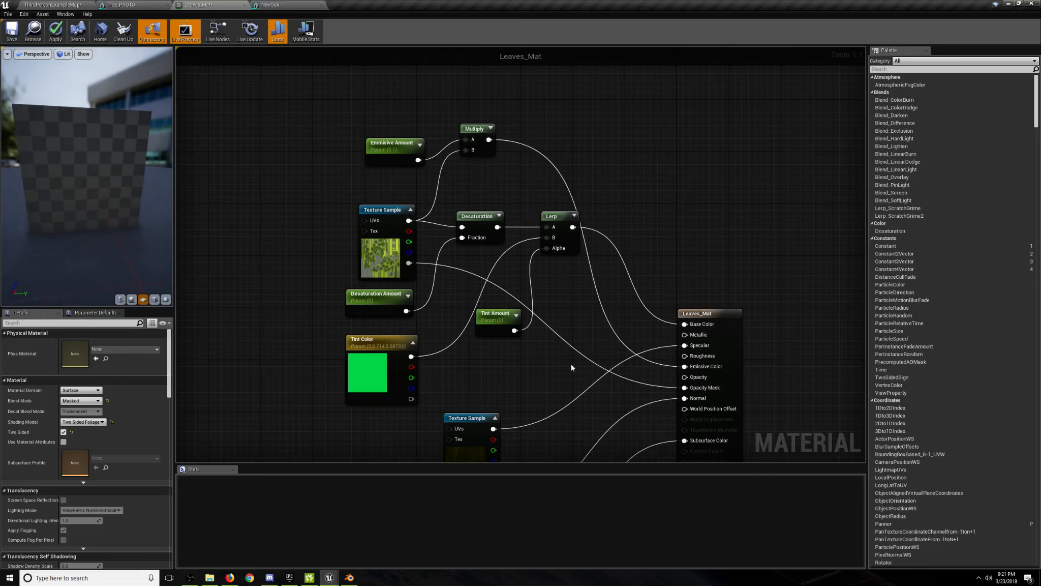
{"action": "right_click_drag", "start_coordinate": [572, 367], "coordinate": [593, 304]}
{"action": "left_click", "coordinate": [55, 32]}
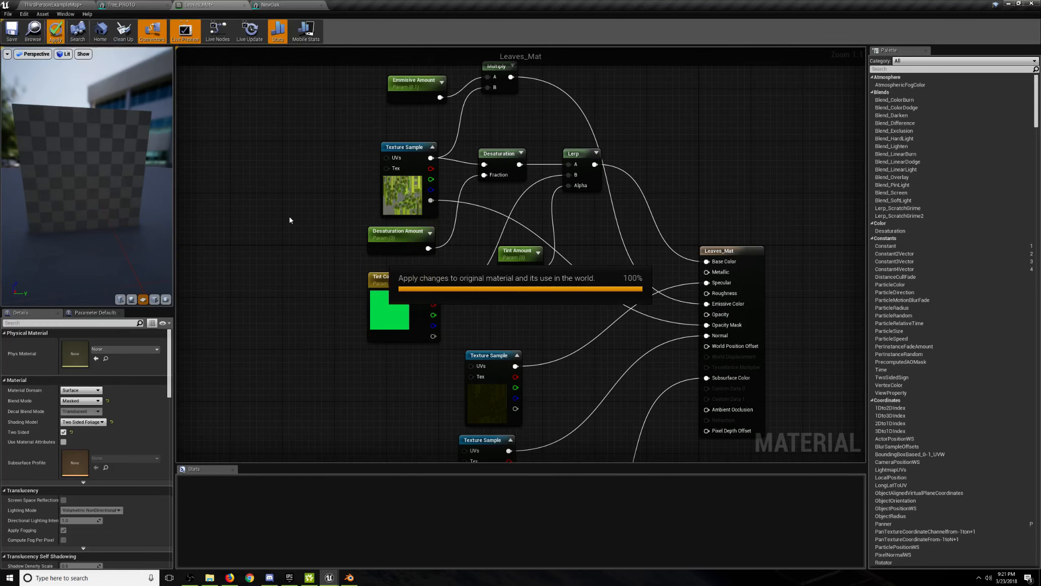
Return to the level and examine the updated leaves on the large oak tree from close up.
{"action": "left_click", "coordinate": [79, 4]}
{"action": "scroll", "coordinate": [463, 232], "scroll_direction": "down", "scroll_amount": 5}
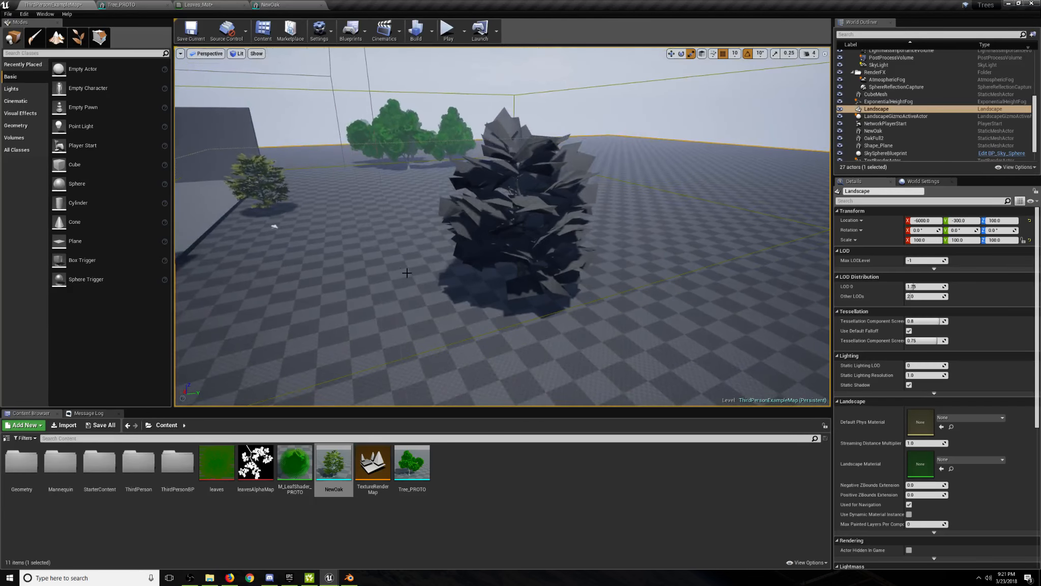
{"action": "key", "text": "w"}
{"action": "right_click_drag", "start_coordinate": [370, 266], "coordinate": [325, 249]}
{"action": "key", "text": "d"}
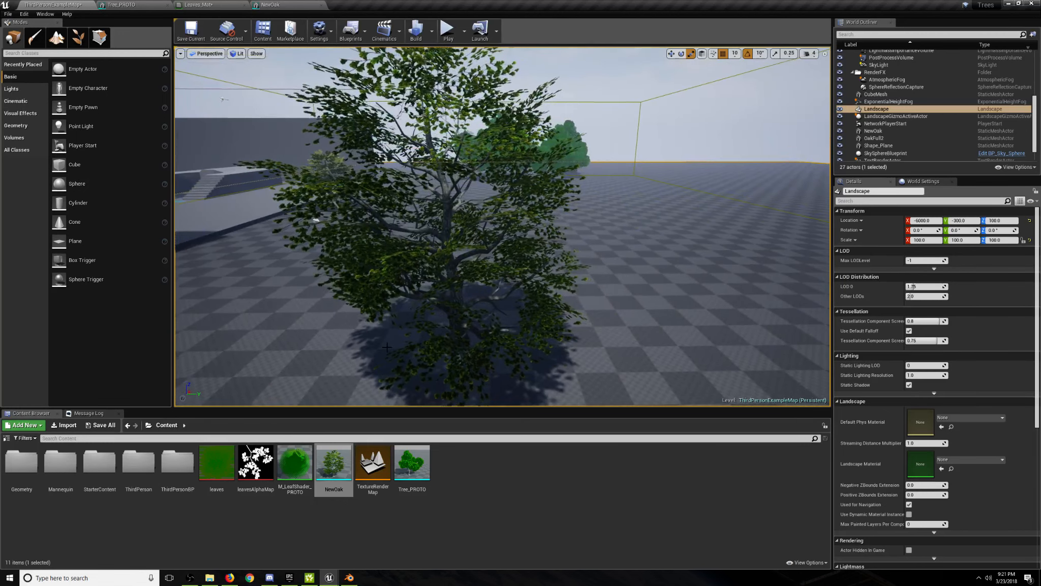
Go back to Leaves_Mat and move the specular, normal and subsurface texture nodes with their Multiply lower in the graph.
{"action": "left_click", "coordinate": [481, 499]}
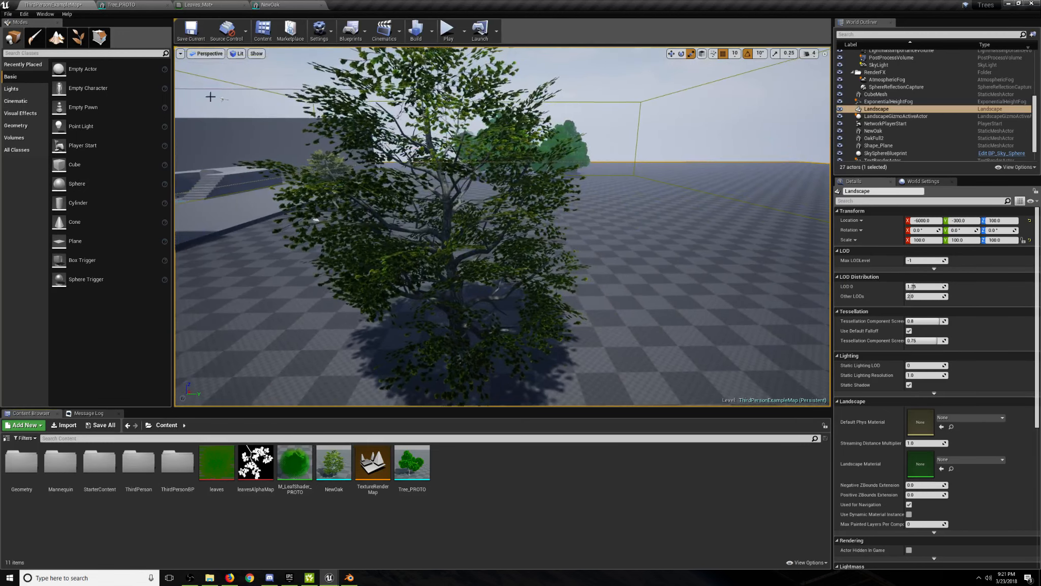
{"action": "left_click", "coordinate": [209, 4]}
{"action": "right_click_drag", "start_coordinate": [263, 204], "coordinate": [293, 145]}
{"action": "right_click_drag", "start_coordinate": [420, 385], "coordinate": [374, 247]}
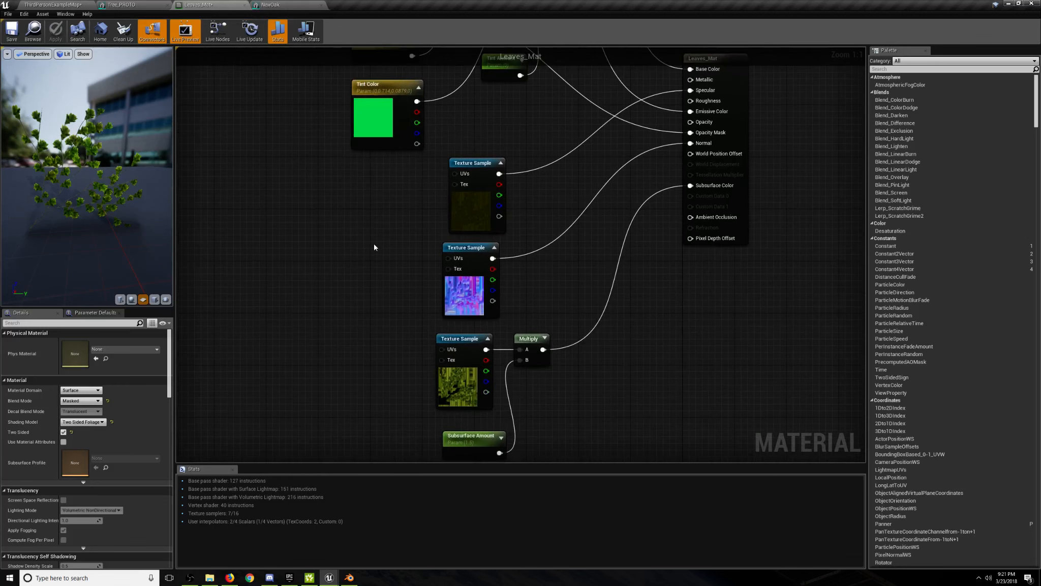
{"action": "scroll", "coordinate": [374, 247], "scroll_direction": "down", "scroll_amount": 2}
{"action": "left_click_drag", "start_coordinate": [398, 208], "coordinate": [507, 399]}
{"action": "right_click_drag", "start_coordinate": [449, 224], "coordinate": [464, 184]}
{"action": "left_click_drag", "start_coordinate": [463, 184], "coordinate": [491, 305]}
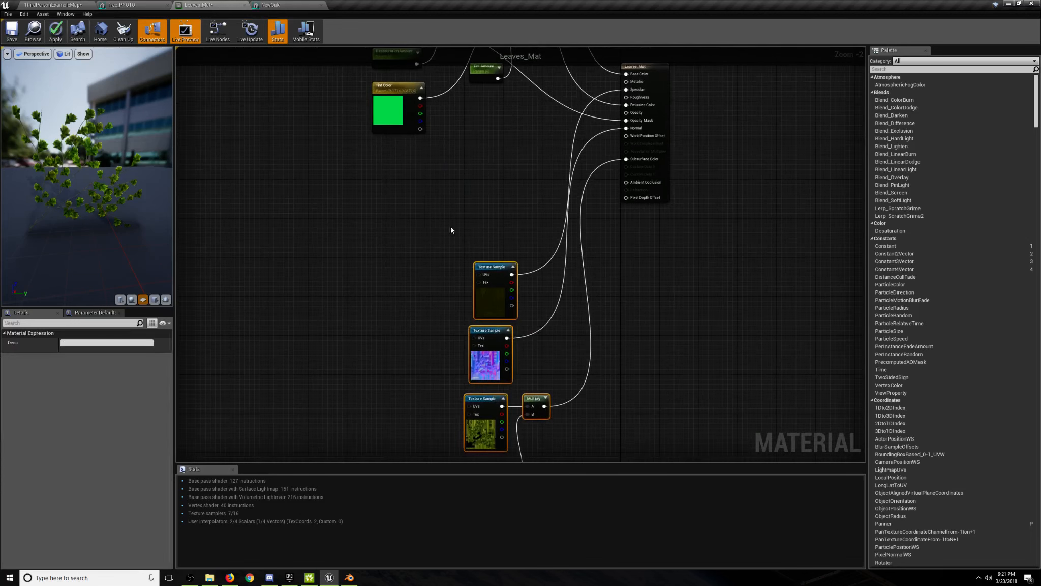
{"action": "left_click", "coordinate": [450, 230]}
Add a SimpleGrassWind function below Tint Color and connect its Result to World Position Offset.
{"action": "right_click_drag", "start_coordinate": [388, 200], "coordinate": [483, 226]}
{"action": "right_click", "coordinate": [435, 227]}
{"action": "type", "text": "wind"}
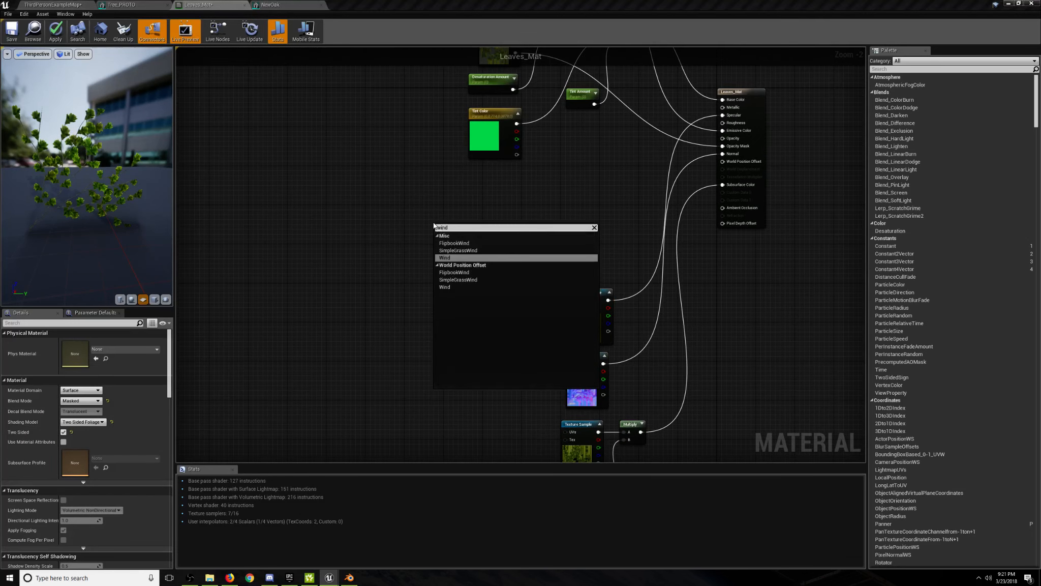
{"action": "left_click", "coordinate": [469, 250]}
{"action": "scroll", "coordinate": [527, 251], "scroll_direction": "up", "scroll_amount": 2}
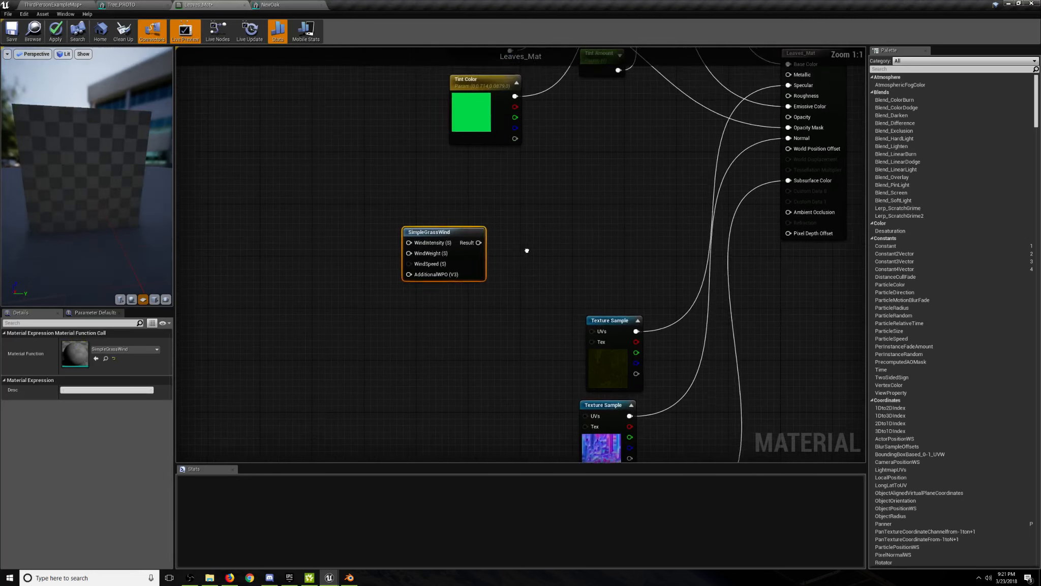
{"action": "right_click_drag", "start_coordinate": [527, 250], "coordinate": [519, 259]}
{"action": "left_click_drag", "start_coordinate": [452, 245], "coordinate": [781, 158]}
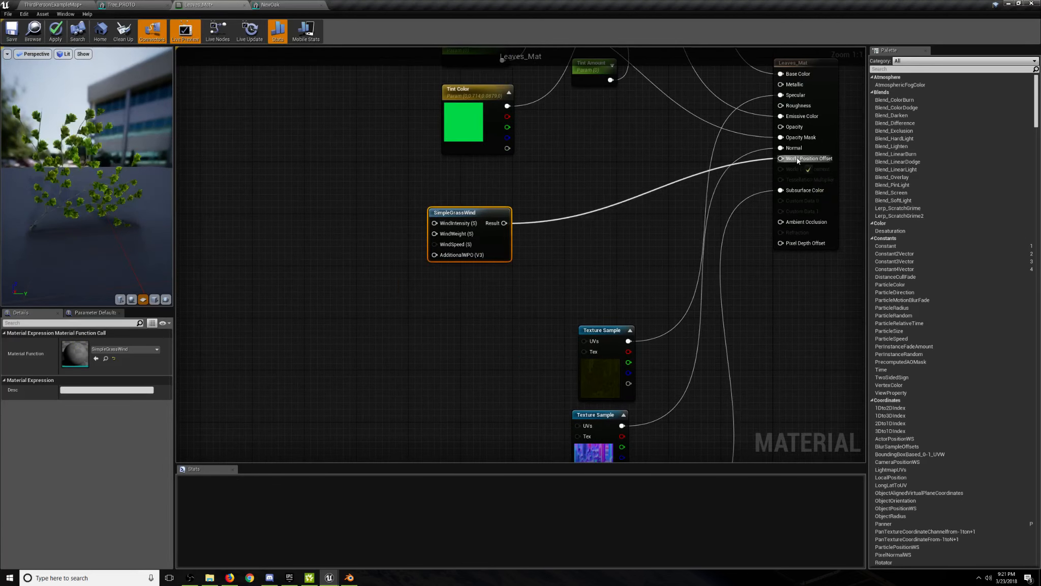
{"action": "left_click", "coordinate": [528, 243]}
Add a column of four scalar parameters before SimpleGrassWind, naming the second sssssssssss and the third and fourth sssssss.
{"action": "right_click_drag", "start_coordinate": [559, 270], "coordinate": [631, 273]}
{"action": "key", "text": "s"}
{"action": "left_click", "coordinate": [349, 203]}
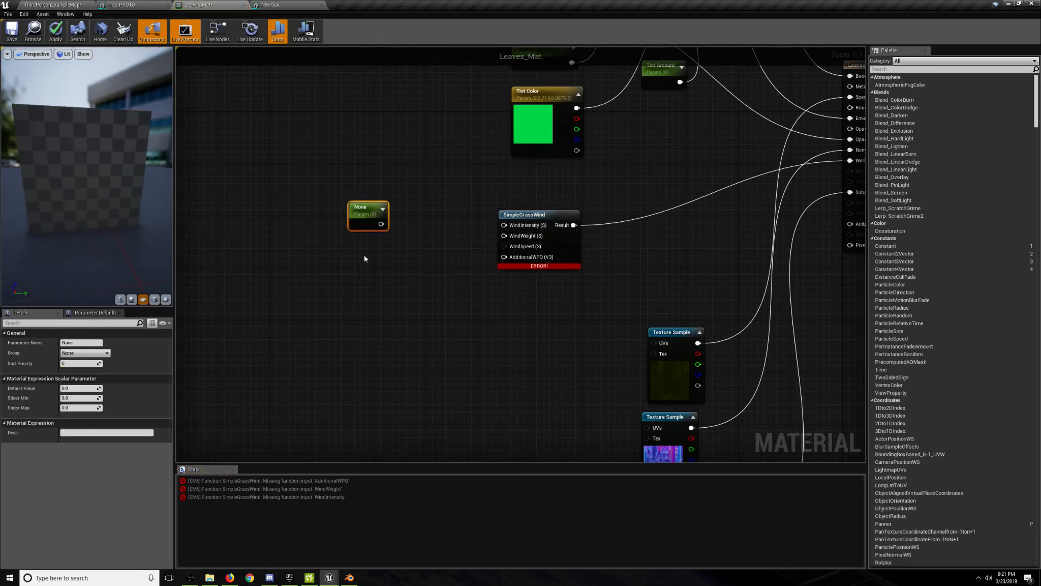
{"action": "left_click", "coordinate": [364, 256]}
{"action": "type", "text": "sssssssssss"}
{"action": "left_click", "coordinate": [362, 309]}
{"action": "type", "text": "sssssss"}
{"action": "left_click", "coordinate": [380, 355]}
{"action": "type", "text": "sssssss"}
{"action": "left_click", "coordinate": [415, 330]}
Connect the four scalar parameters in order to WindIntensity, WindWeight, WindSpeed and AdditionalWPO of SimpleGrassWind.
{"action": "left_click_drag", "start_coordinate": [381, 224], "coordinate": [504, 225]}
{"action": "left_click_drag", "start_coordinate": [406, 277], "coordinate": [504, 235]}
{"action": "left_click_drag", "start_coordinate": [394, 330], "coordinate": [505, 246]}
{"action": "left_click_drag", "start_coordinate": [413, 377], "coordinate": [505, 256]}
Set default values for the parameters feeding AdditionalWPO and WindSpeed, giving the WindSpeed one 0.5.
{"action": "left_click", "coordinate": [399, 362]}
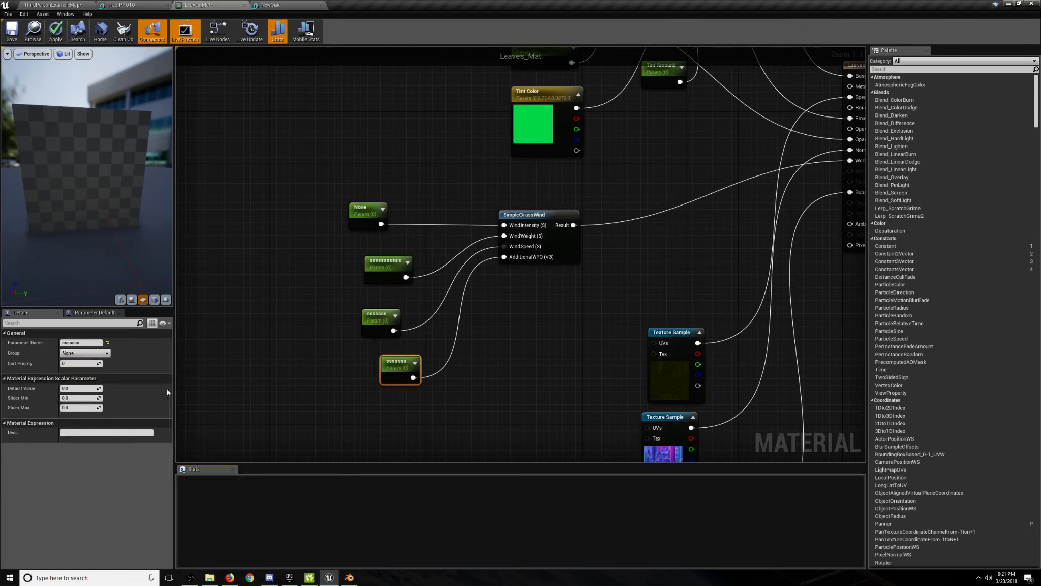
{"action": "left_click", "coordinate": [81, 407]}
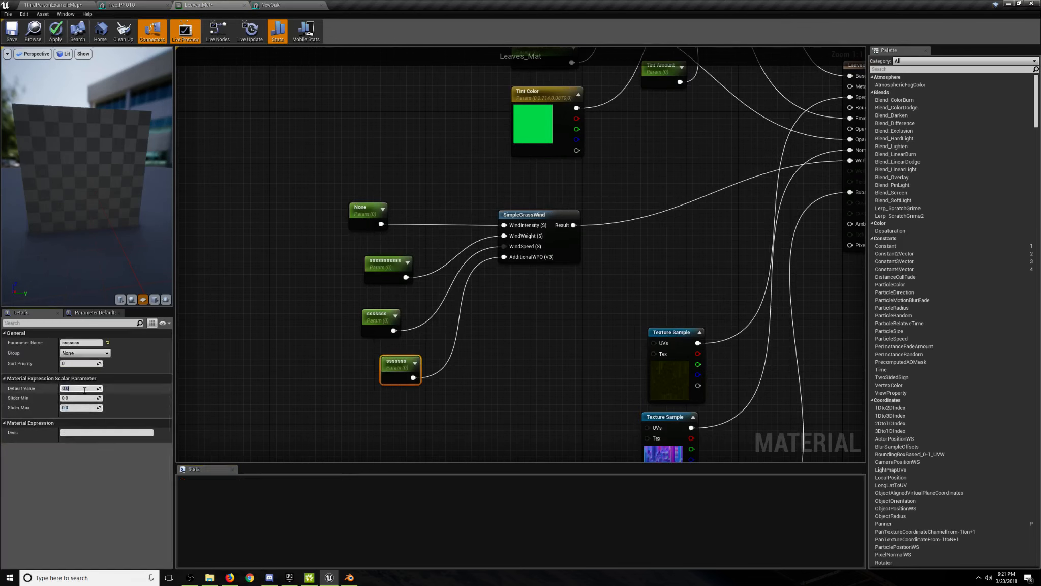
{"action": "type", "text": "0.2"}
{"action": "key", "text": "Return"}
{"action": "left_click", "coordinate": [378, 314]}
{"action": "left_click", "coordinate": [81, 388]}
{"action": "type", "text": "0.2"}
{"action": "key", "text": "Return"}
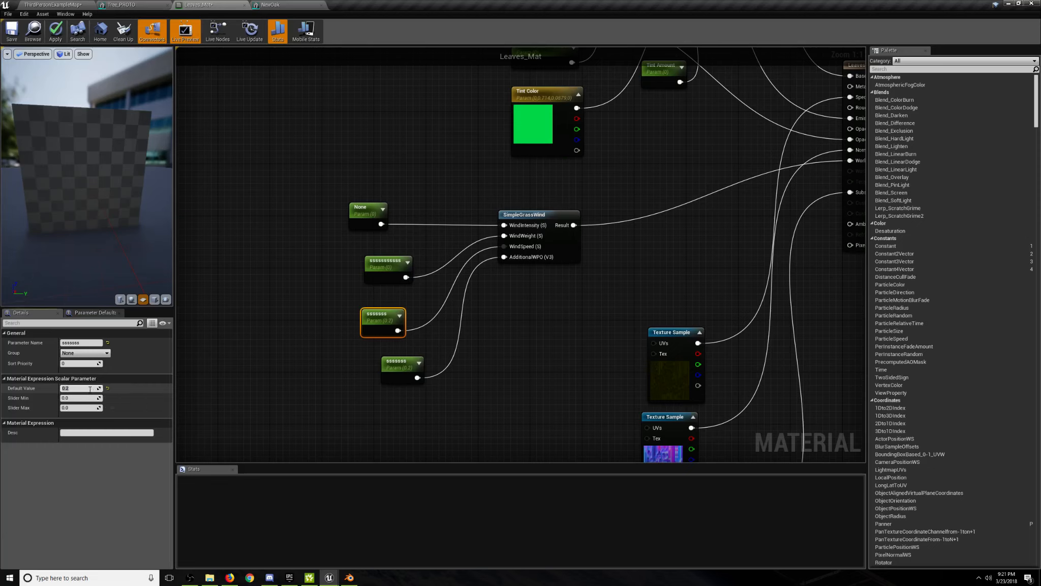
{"action": "key", "text": "Return"}
Rename the parameter feeding WindSpeed to tewst.
{"action": "left_click", "coordinate": [385, 261]}
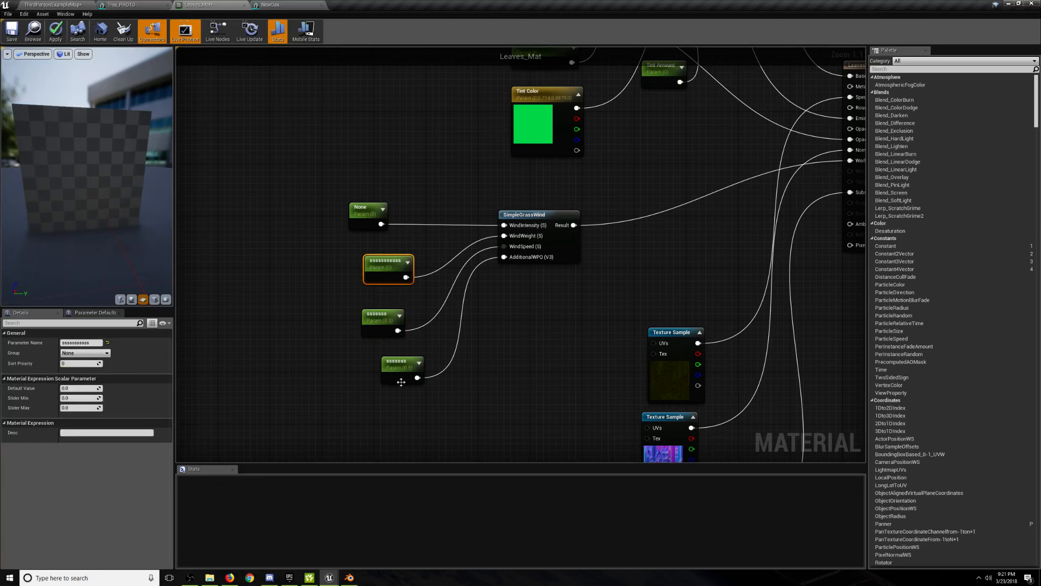
{"action": "left_click_drag", "start_coordinate": [402, 381], "coordinate": [402, 379]}
{"action": "left_click", "coordinate": [381, 316]}
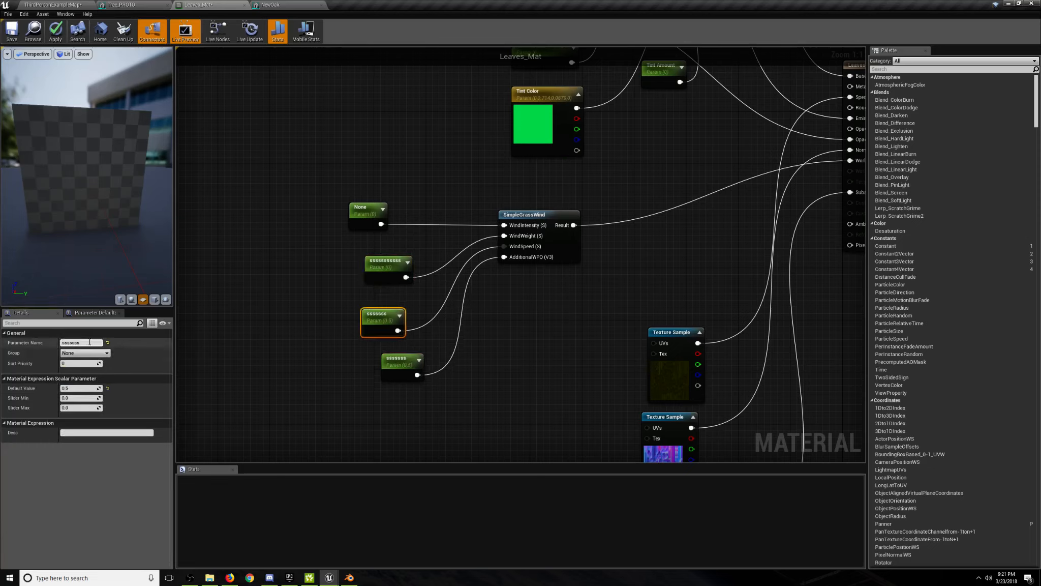
{"action": "left_click", "coordinate": [89, 342]}
{"action": "type", "text": "tewst"}
{"action": "key", "text": "Return"}
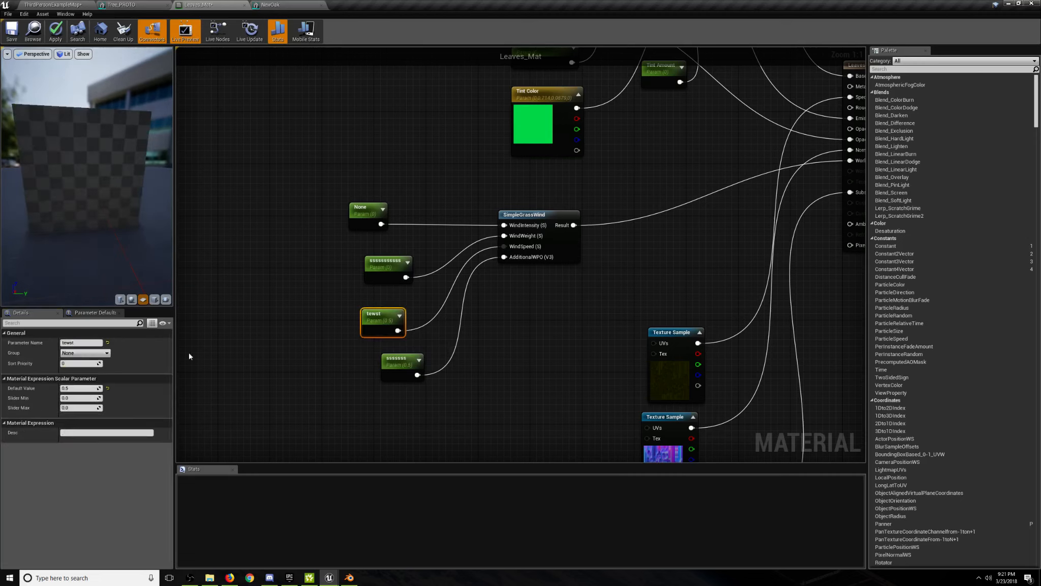
Set the default values of the parameters feeding AdditionalWPO, WindWeight and WindIntensity to 0.2, 0.5 and 0.7 respectively.
{"action": "left_click", "coordinate": [394, 371]}
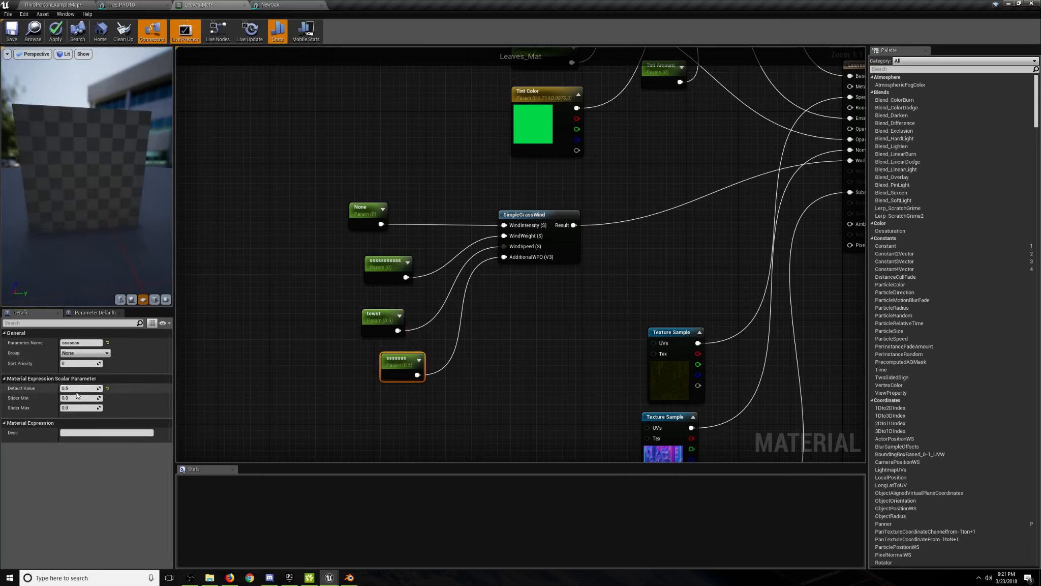
{"action": "type", "text": "0.2"}
{"action": "left_click", "coordinate": [288, 356]}
{"action": "left_click", "coordinate": [372, 264]}
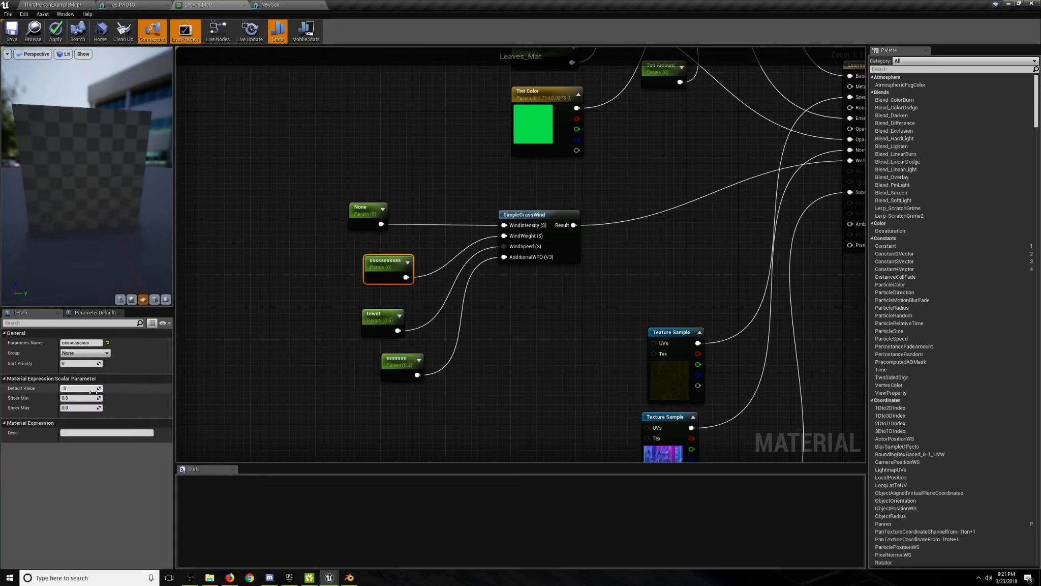
{"action": "left_click", "coordinate": [305, 264]}
{"action": "left_click", "coordinate": [356, 222]}
{"action": "left_click", "coordinate": [72, 388]}
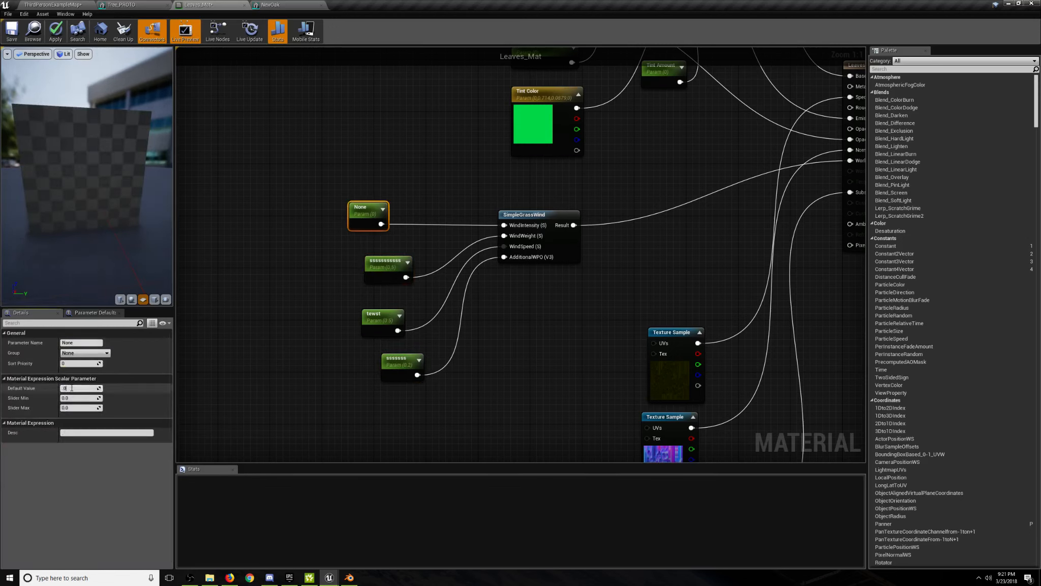
{"action": "left_click", "coordinate": [226, 359]}
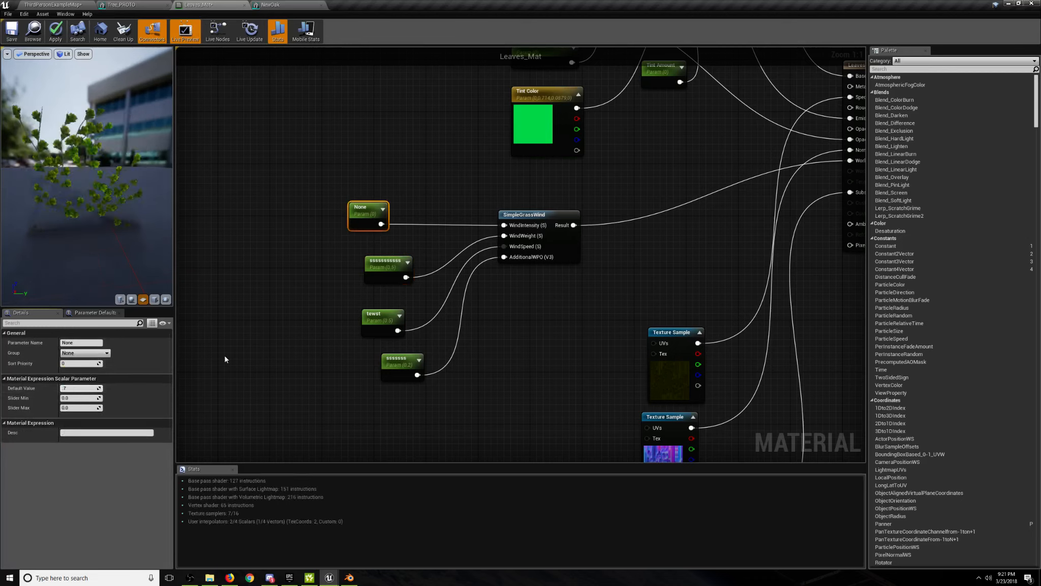
Apply and save Leaves_Mat, and return to the level to view the oak tree.
{"action": "left_click", "coordinate": [55, 37]}
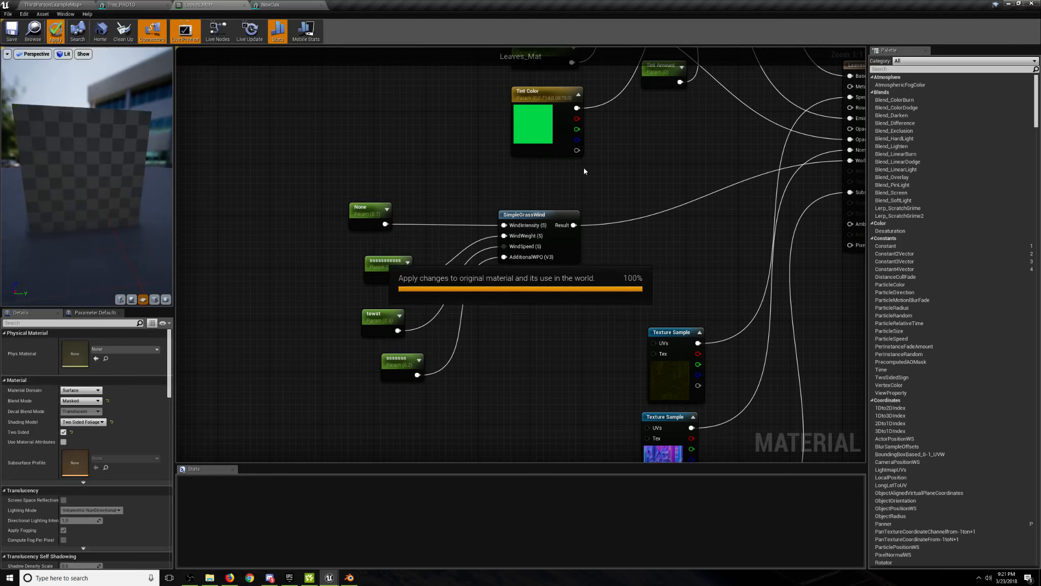
{"action": "left_click", "coordinate": [8, 14]}
{"action": "left_click", "coordinate": [10, 28]}
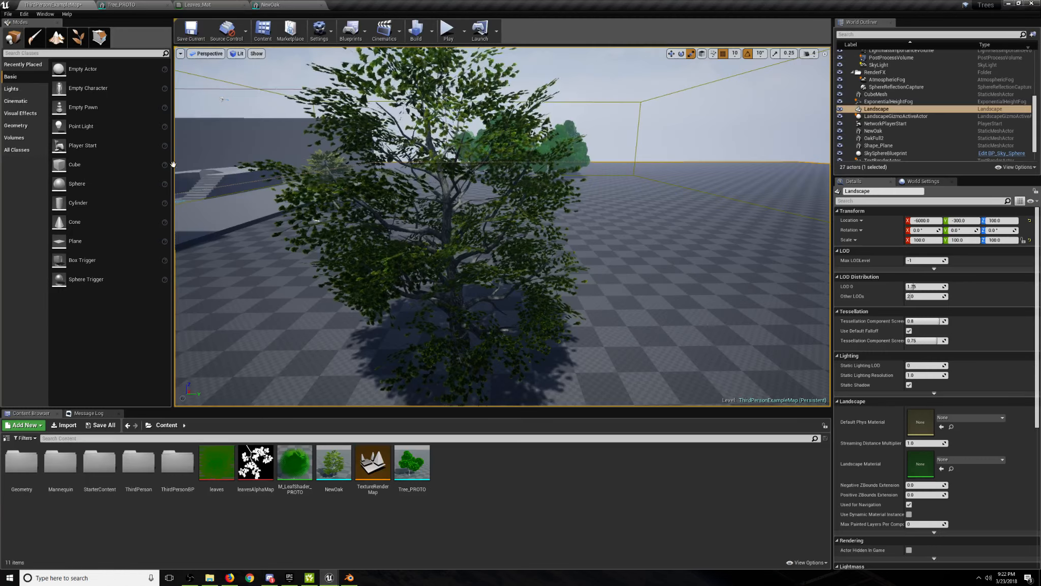
{"action": "right_click_drag", "start_coordinate": [502, 226], "coordinate": [595, 242]}
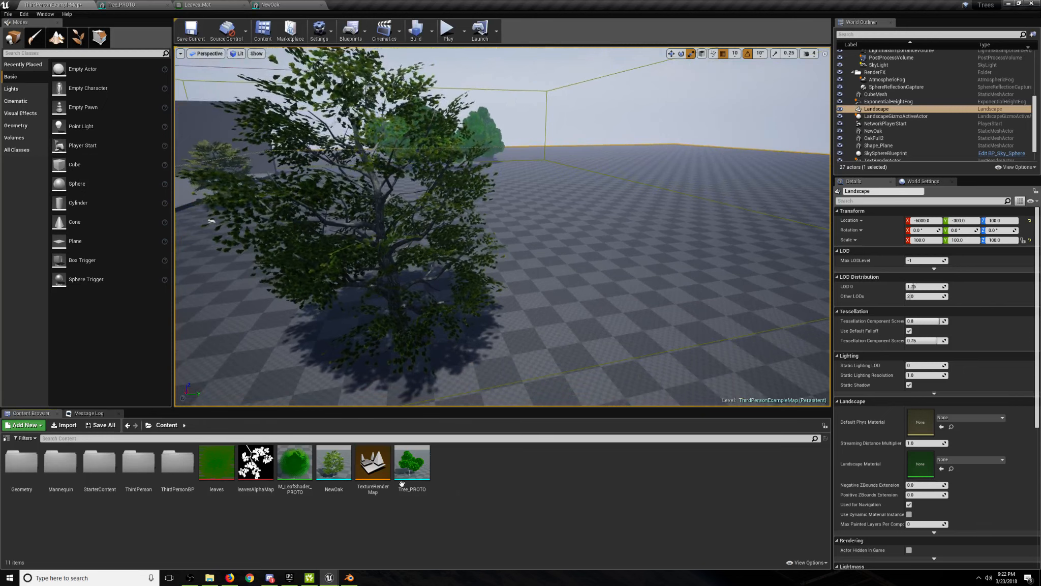
Create a material instance from Leaves_Mat in the ThirdPersonBP folder.
{"action": "double_click", "coordinate": [162, 479]}
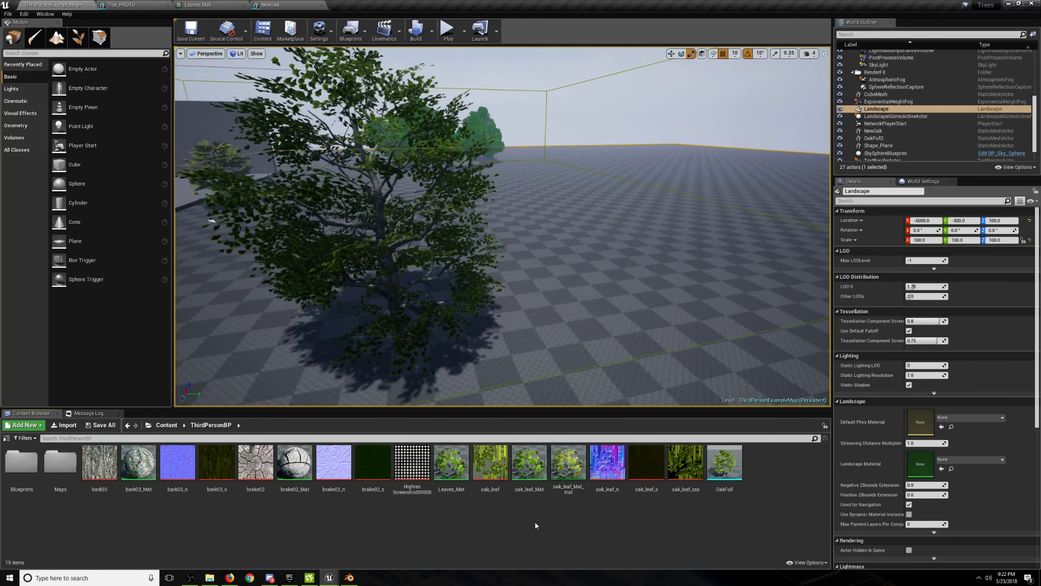
{"action": "right_click", "coordinate": [459, 458]}
{"action": "left_click", "coordinate": [498, 288]}
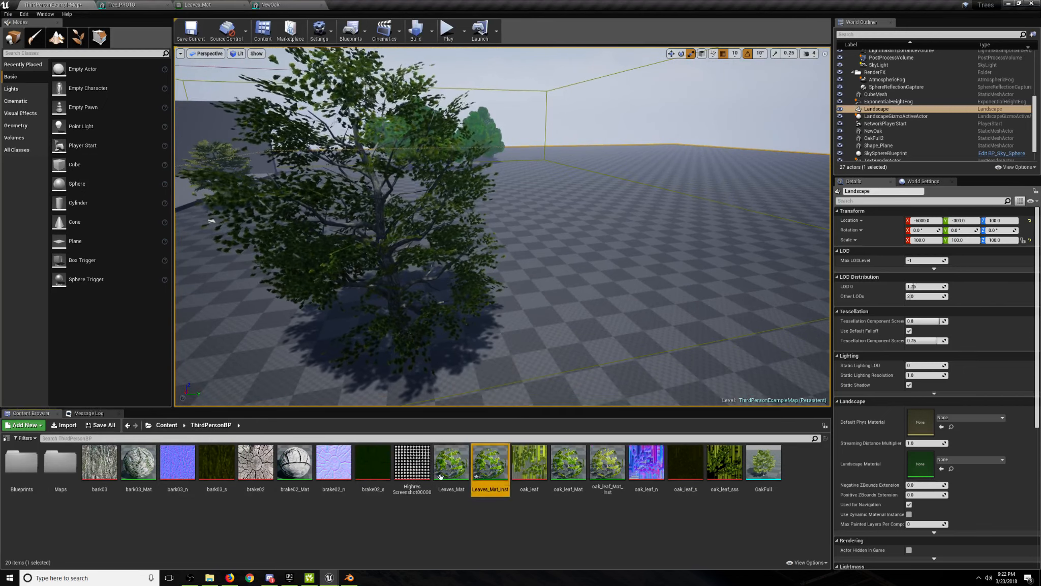
Assign the Leaves_Mat_Inst material instance to the second material slot of the NewOak mesh and close the mesh editor.
{"action": "left_click", "coordinate": [166, 425]}
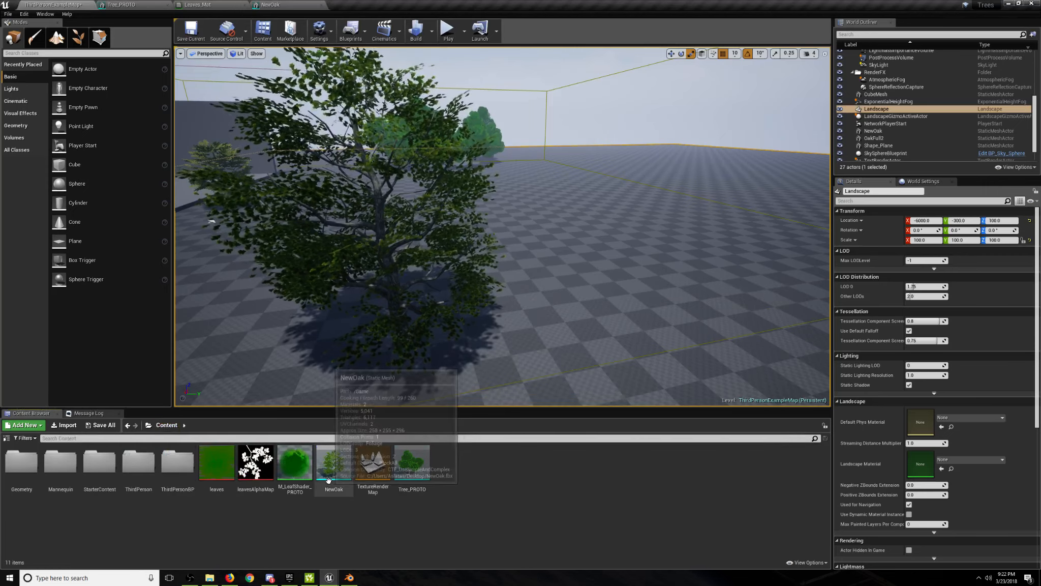
{"action": "left_click_drag", "start_coordinate": [288, 3], "coordinate": [465, 130]}
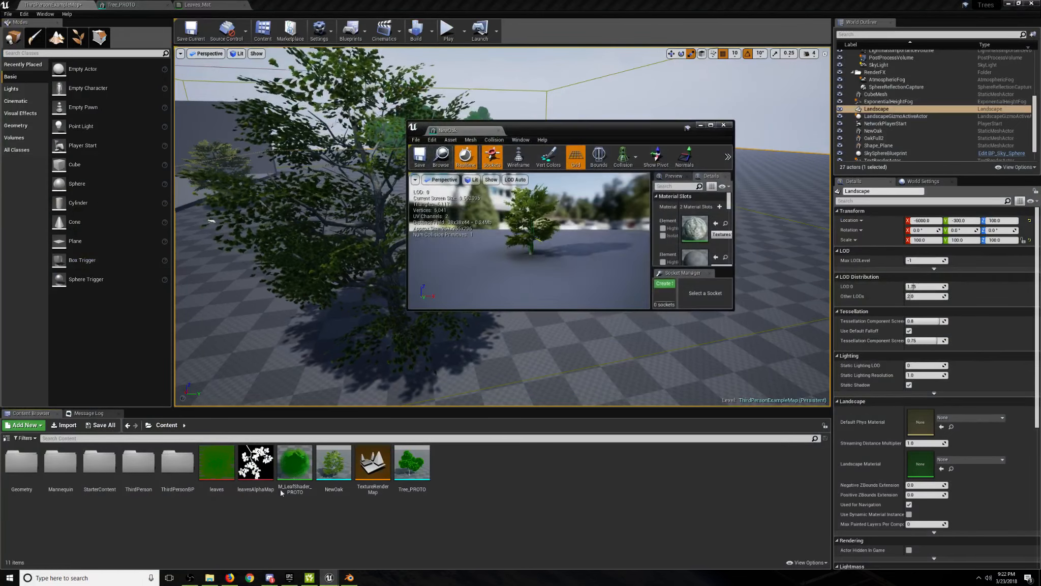
{"action": "double_click", "coordinate": [177, 462]}
{"action": "left_click_drag", "start_coordinate": [490, 462], "coordinate": [697, 261]}
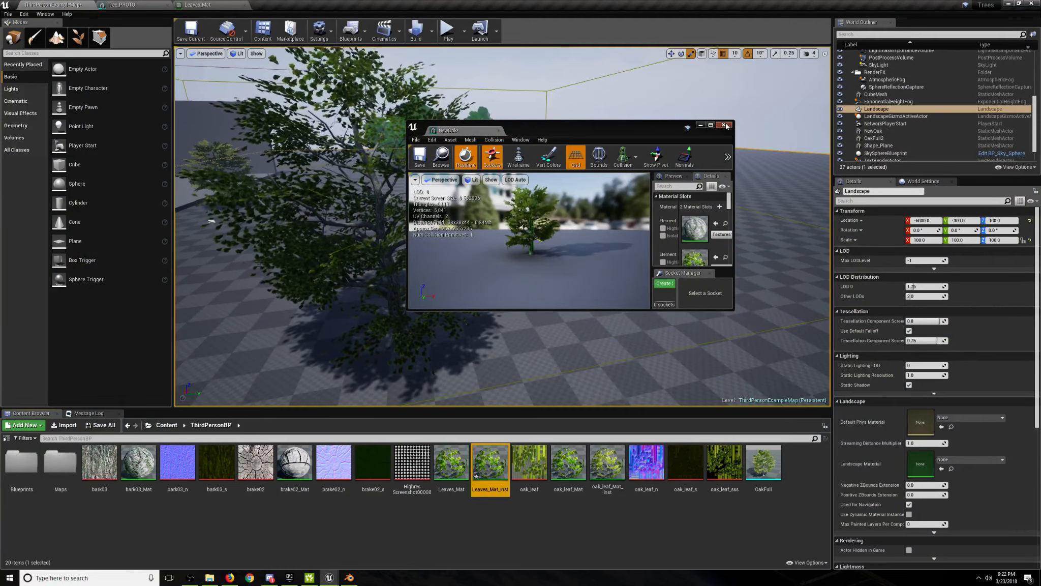
{"action": "left_click", "coordinate": [493, 431]}
Open Leaves_Mat_Inst, enable the Desaturation Amount and Emmisive Amount overrides, and set Desaturation Amount to 0.1.
{"action": "double_click", "coordinate": [490, 463]}
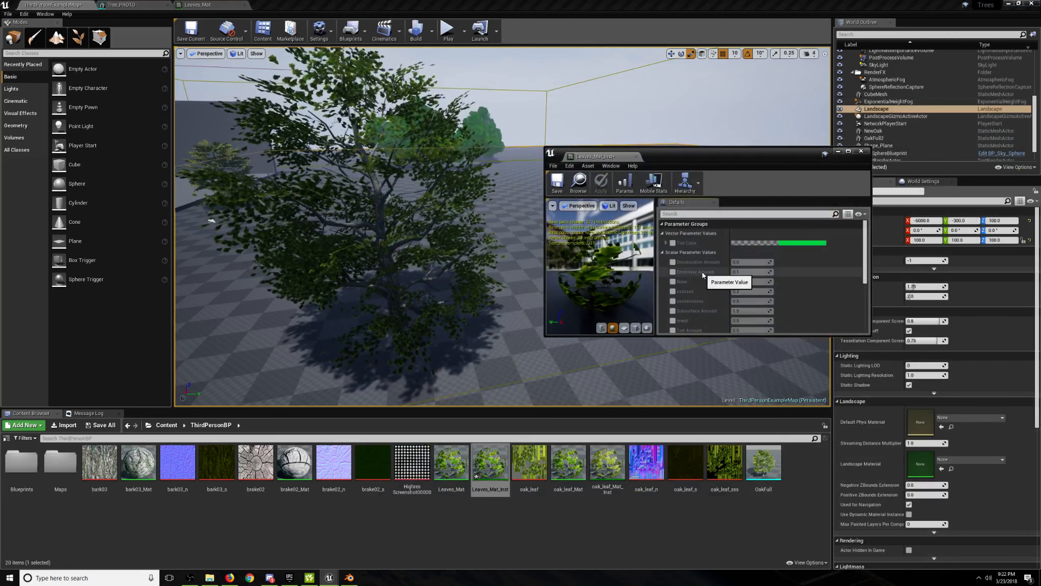
{"action": "scroll", "coordinate": [711, 290], "scroll_direction": "down", "scroll_amount": 1}
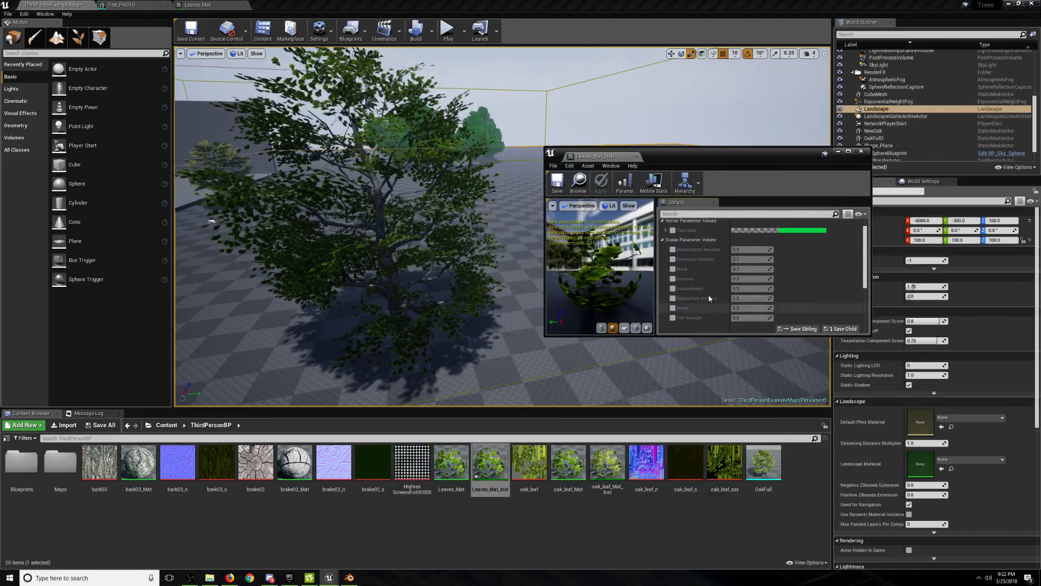
{"action": "left_click", "coordinate": [673, 250]}
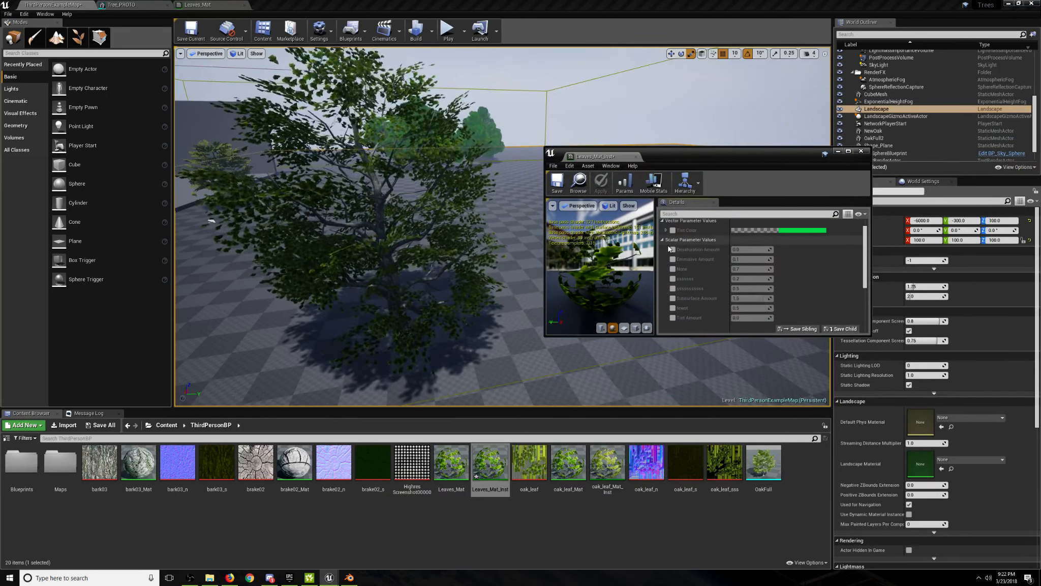
{"action": "left_click", "coordinate": [672, 259]}
{"action": "left_click_drag", "start_coordinate": [736, 249], "coordinate": [740, 249]}
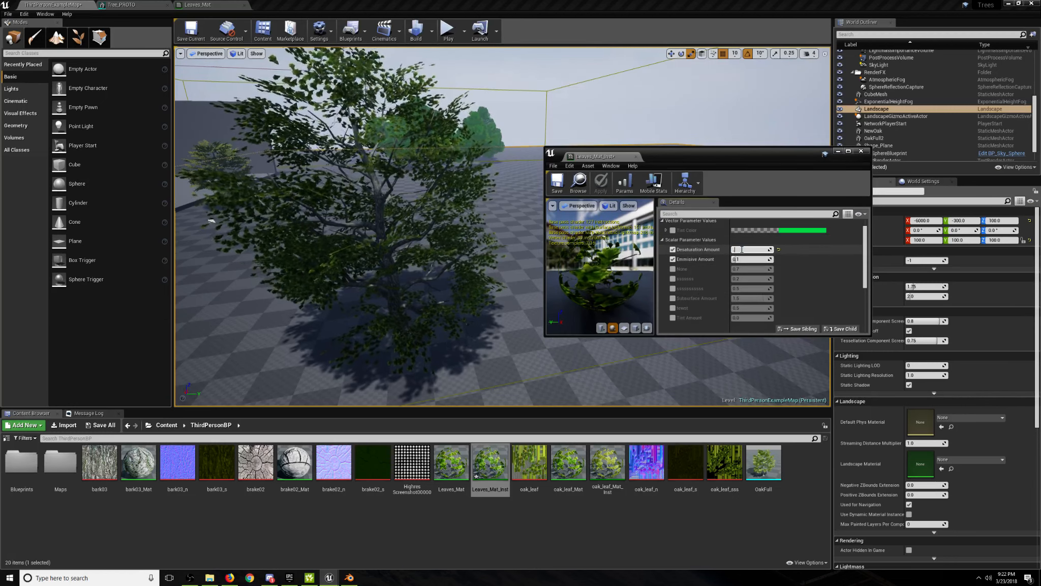
{"action": "key", "text": "Return"}
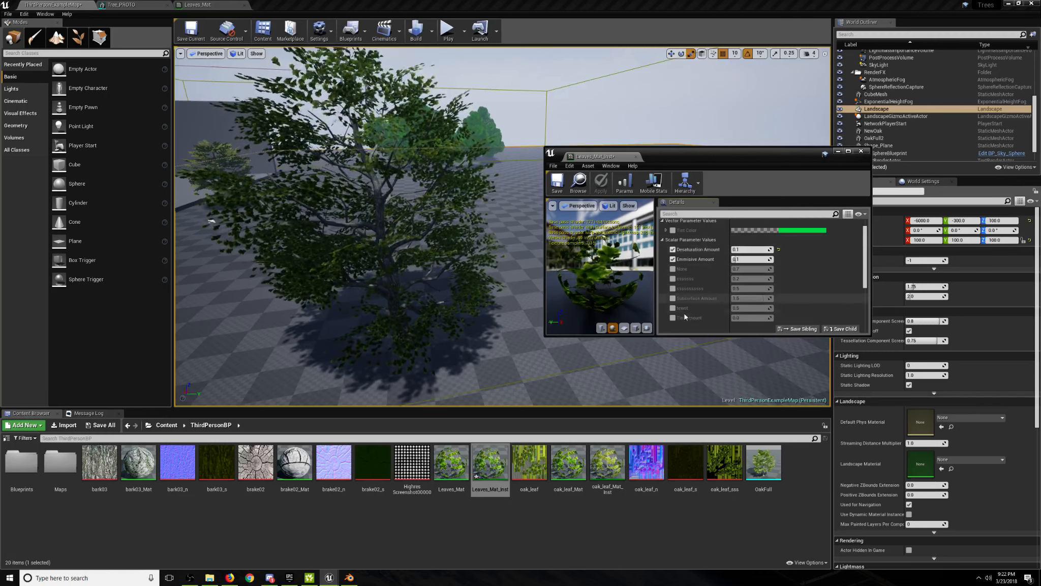
Override Tint Amount with 0.3 and Tint Color with a yellow-green, and enable the Subsurface Amount override.
{"action": "left_click", "coordinate": [673, 318]}
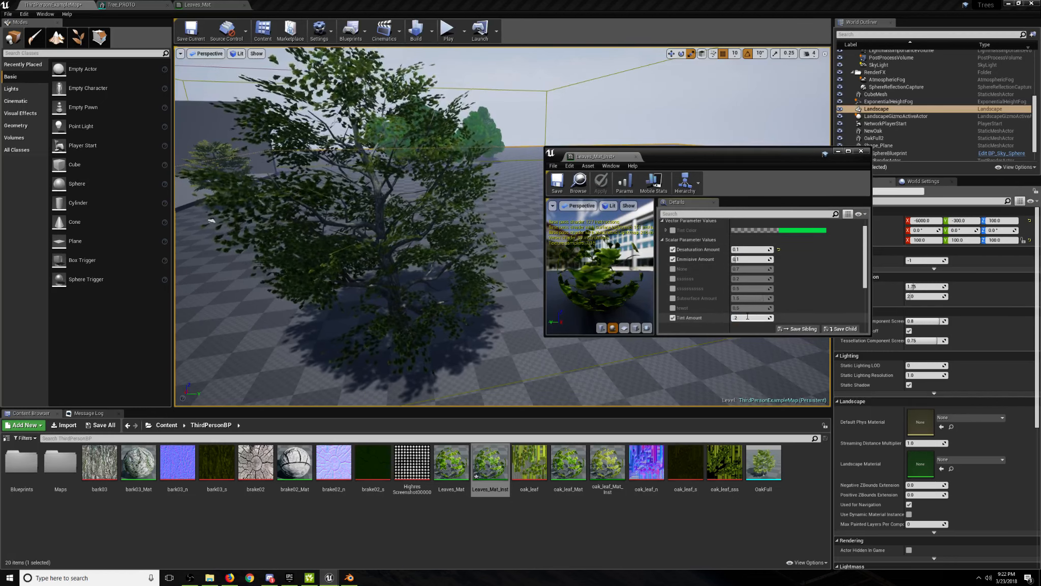
{"action": "key", "text": "Return"}
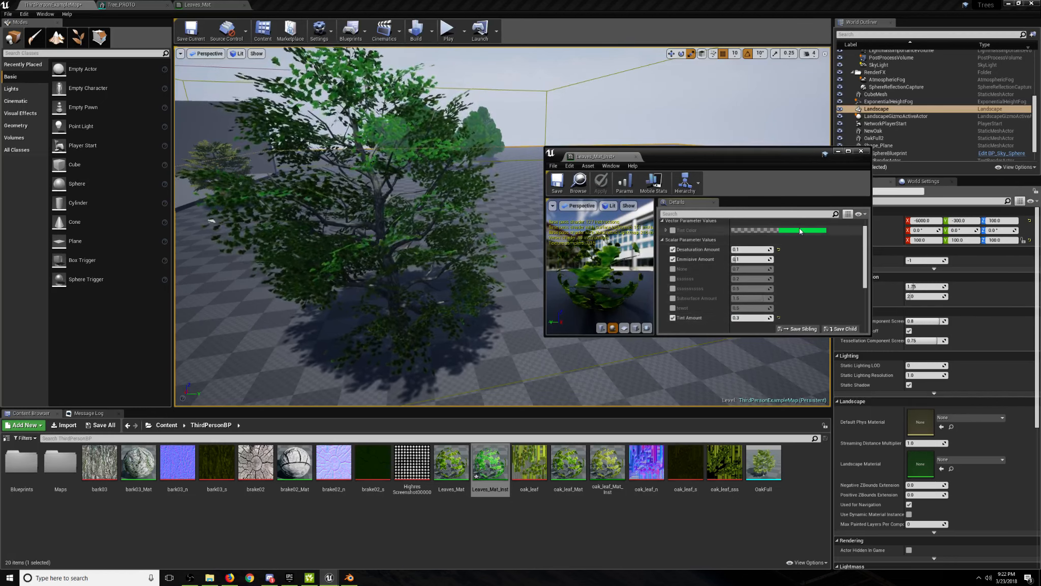
{"action": "left_click", "coordinate": [673, 231]}
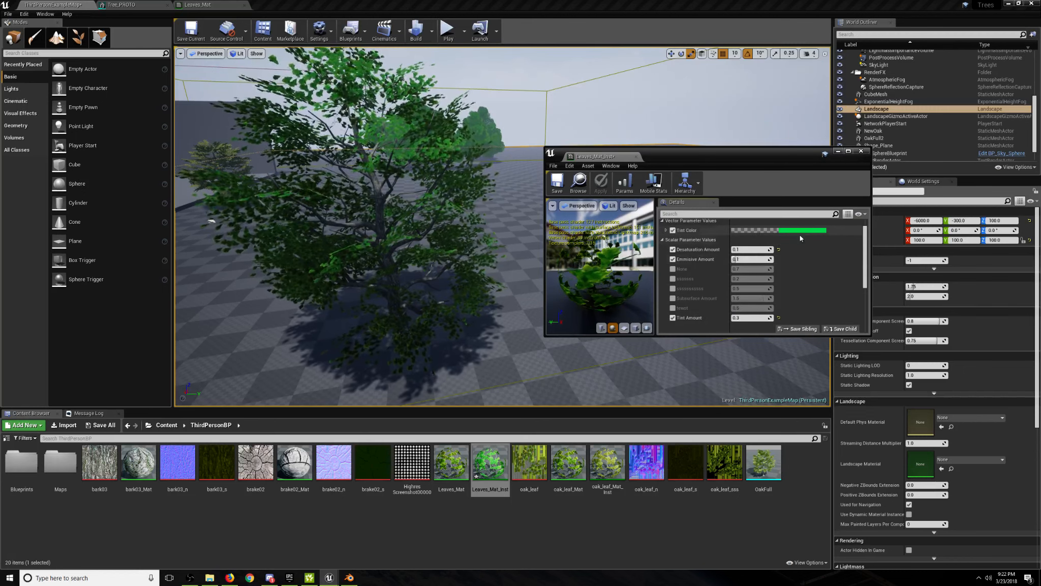
{"action": "left_click", "coordinate": [799, 231]}
{"action": "left_click_drag", "start_coordinate": [838, 328], "coordinate": [864, 332]}
{"action": "left_click", "coordinate": [926, 426]}
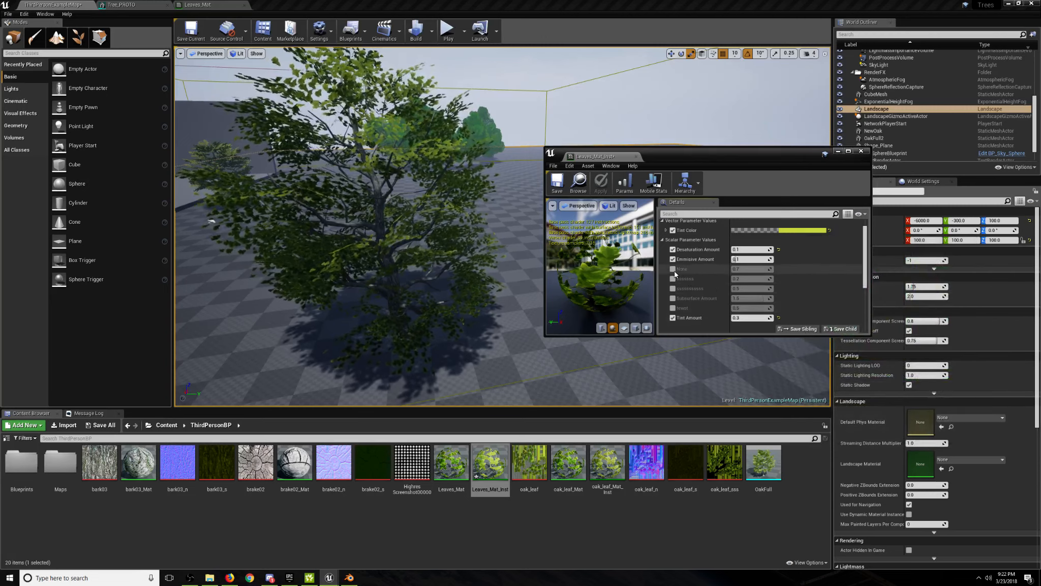
{"action": "left_click", "coordinate": [672, 298]}
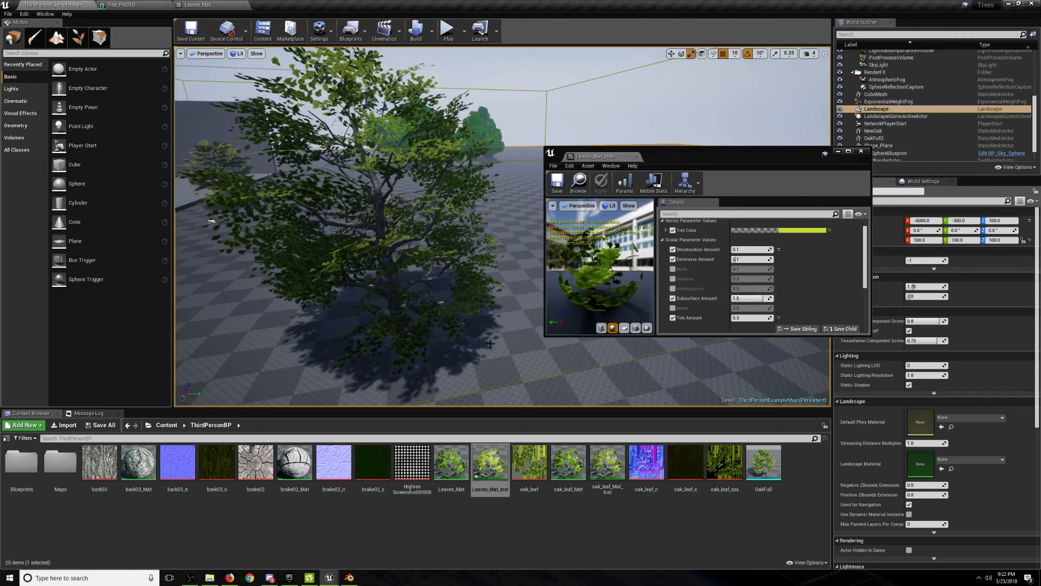
Save the Leaves_Mat_Inst material instance and close its editor to return to the level.
{"action": "left_click", "coordinate": [558, 182]}
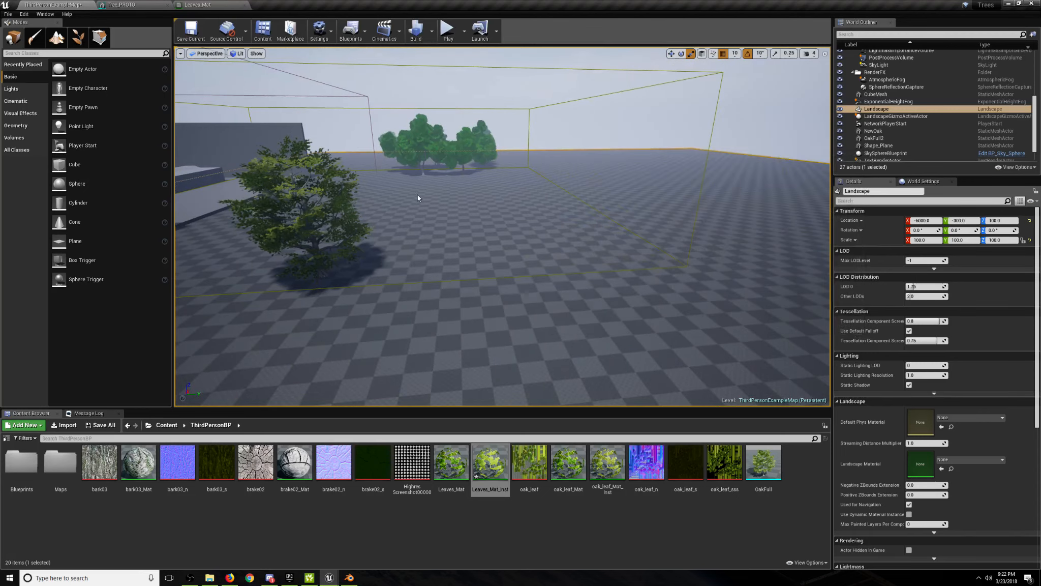
{"action": "key", "text": "a"}
{"action": "right_click_drag", "start_coordinate": [419, 198], "coordinate": [414, 160]}
{"action": "mouse_move", "coordinate": [549, 173]}
{"action": "right_mouse_down"}
{"action": "mouse_move", "coordinate": [576, 174]}
{"action": "mouse_move", "coordinate": [514, 168]}
{"action": "mouse_move", "coordinate": [549, 160]}
{"action": "right_mouse_up"}
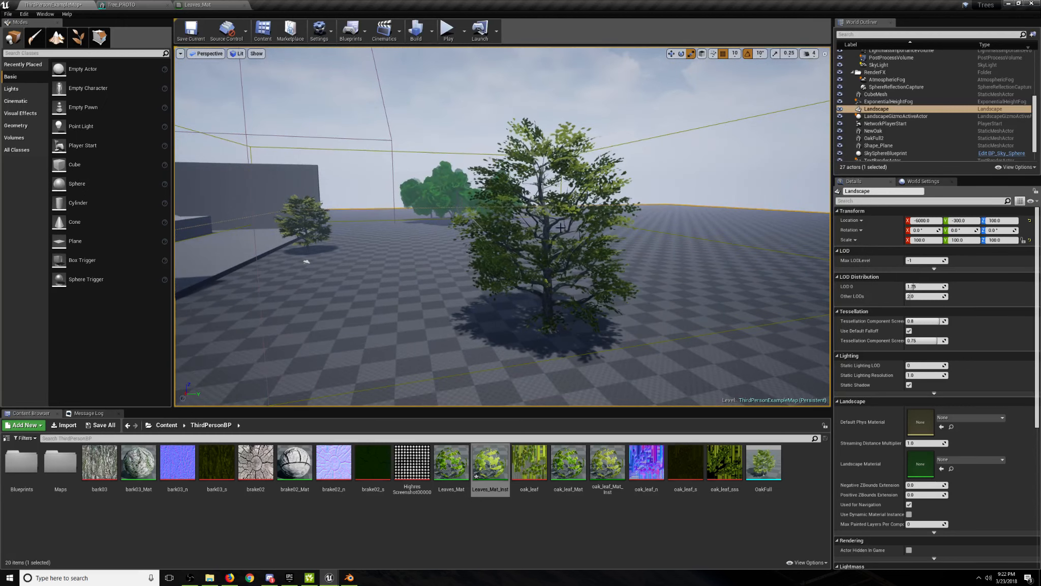
Examine the NewOak tree's foliage in the level from several angles and distances.
{"action": "right_click_drag", "start_coordinate": [561, 227], "coordinate": [331, 231]}
{"action": "key", "text": "w"}
{"action": "key", "text": "d"}
{"action": "key", "text": "w"}
{"action": "key", "text": "s"}
{"action": "key", "text": "a"}
{"action": "right_click_drag", "start_coordinate": [522, 281], "coordinate": [536, 317]}
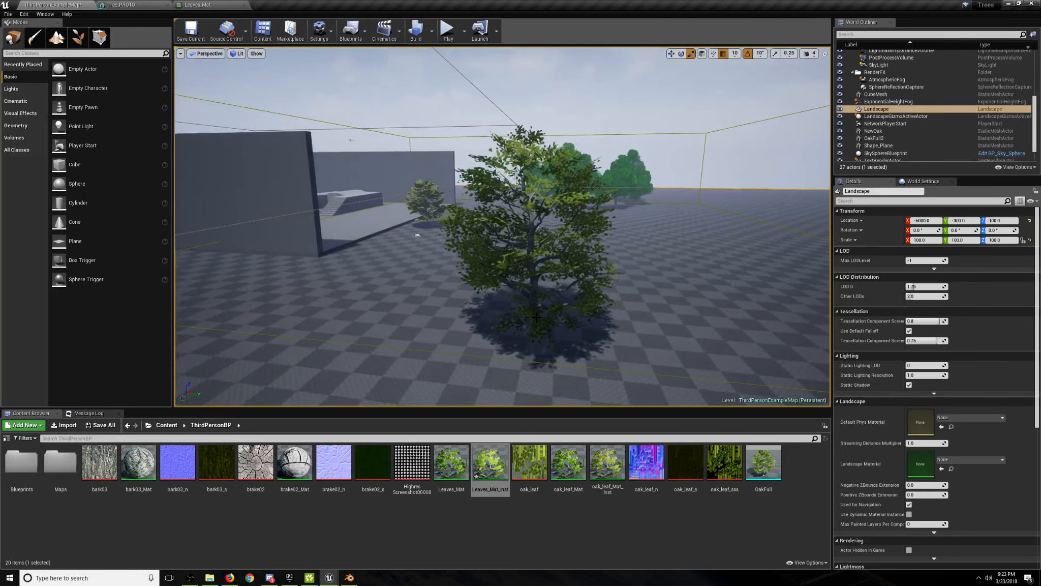
{"action": "right_click_drag", "start_coordinate": [451, 323], "coordinate": [402, 320]}
{"action": "key", "text": "s"}
{"action": "key", "text": "d"}
{"action": "key", "text": "d"}
{"action": "right_click_drag", "start_coordinate": [401, 381], "coordinate": [402, 373]}
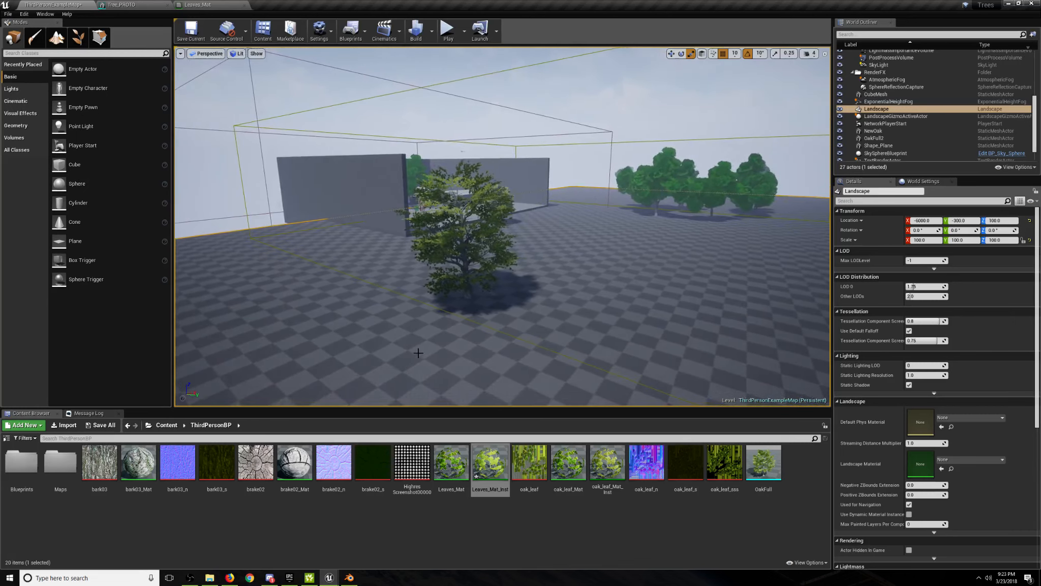
{"action": "key", "text": "d"}
{"action": "right_click_drag", "start_coordinate": [513, 333], "coordinate": [485, 330]}
{"action": "key", "text": "a"}
{"action": "key", "text": "s"}
{"action": "key", "text": "w"}
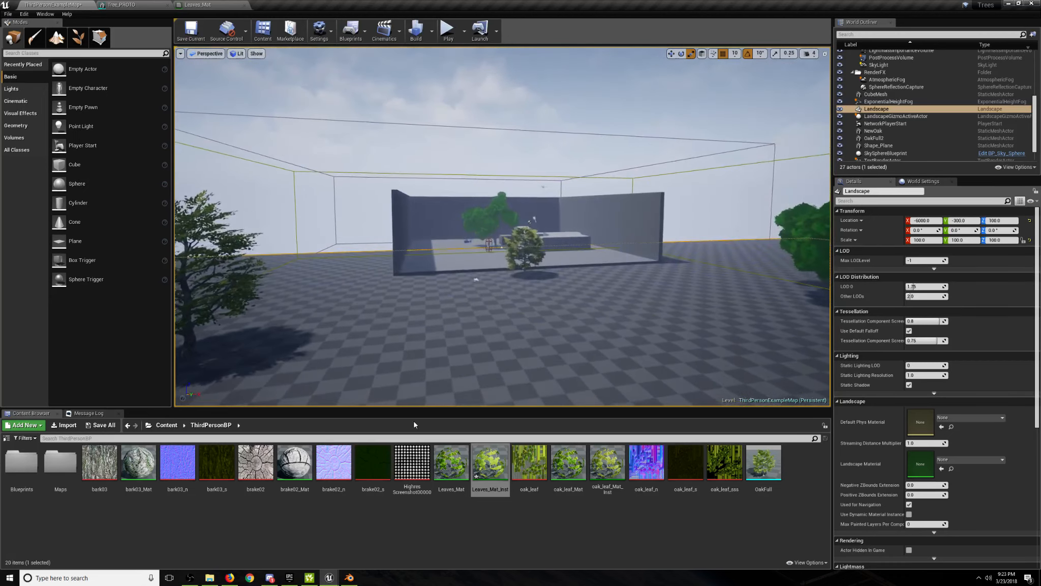
Review the Leaves_Mat node graph around the tint, desaturation and SimpleGrassWind nodes and their links to the material output.
{"action": "left_click", "coordinate": [198, 5]}
{"action": "right_click_drag", "start_coordinate": [597, 397], "coordinate": [411, 383]}
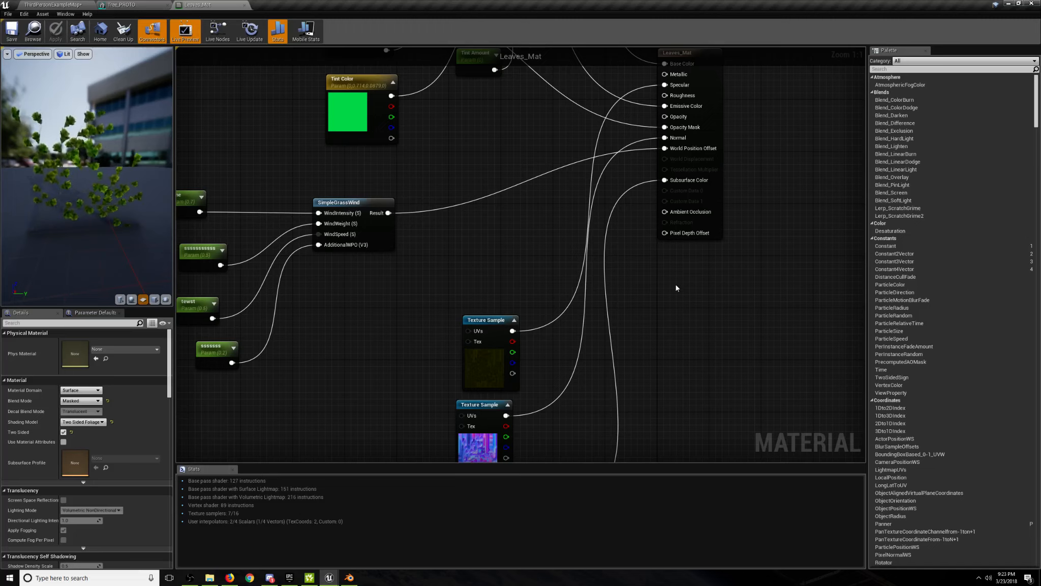
{"action": "scroll", "coordinate": [485, 273], "scroll_direction": "down", "scroll_amount": 3}
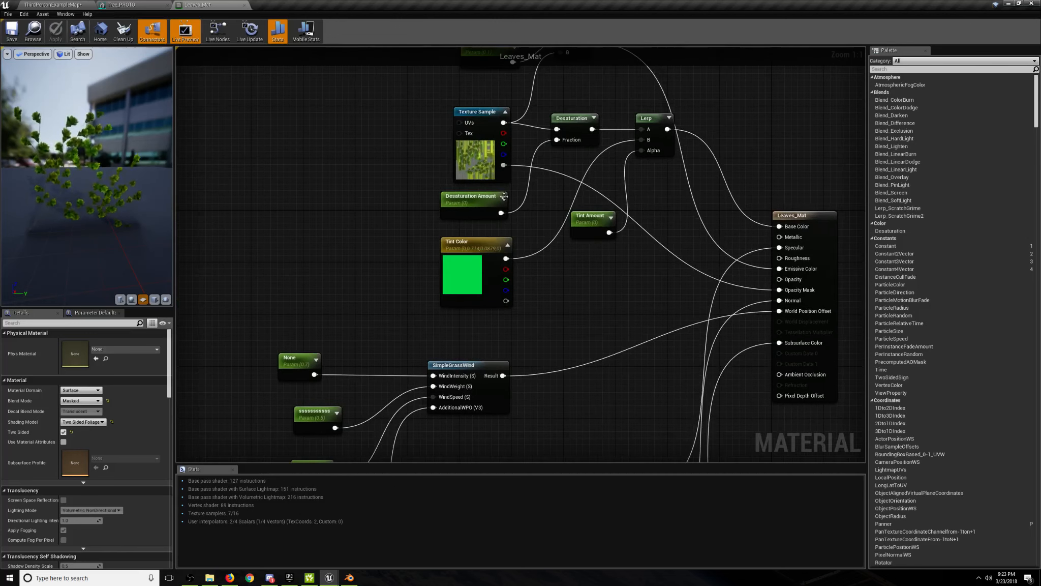
{"action": "scroll", "coordinate": [453, 241], "scroll_direction": "up", "scroll_amount": 3}
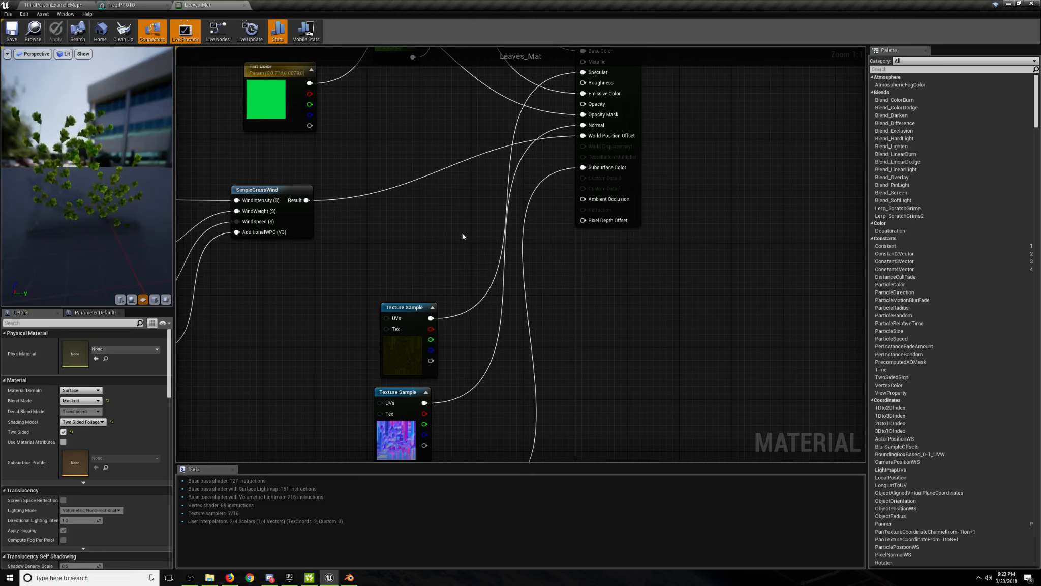
{"action": "right_click_drag", "start_coordinate": [437, 223], "coordinate": [488, 281]}
{"action": "right_click_drag", "start_coordinate": [507, 186], "coordinate": [482, 181]}
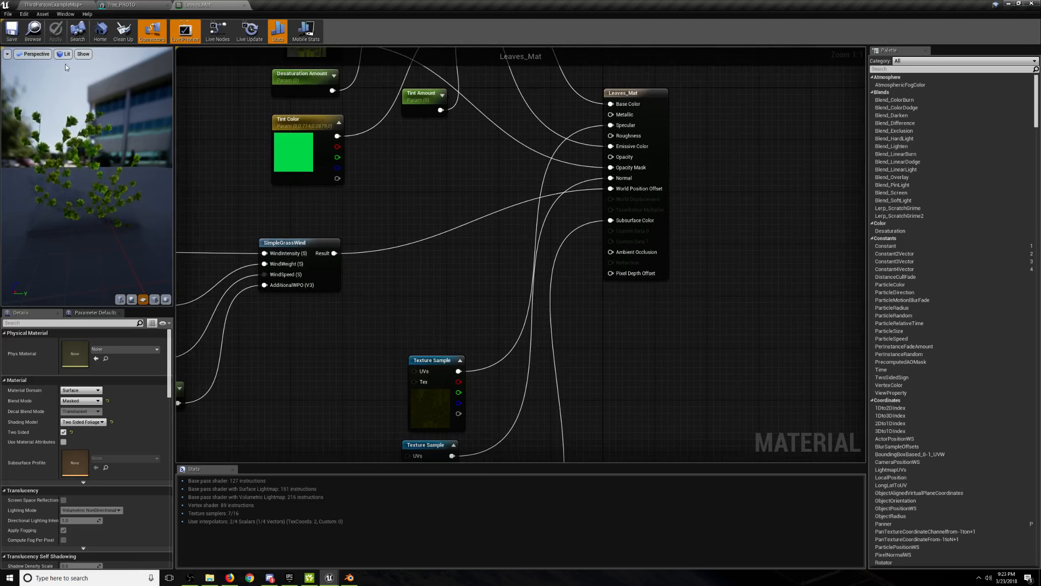
Switch to Firefox and read the Unreal forum thread on generating pixel depth offset billboards from SpeedTrees.
{"action": "left_click", "coordinate": [53, 5]}
{"action": "left_click", "coordinate": [482, 545]}
{"action": "left_click", "coordinate": [236, 580]}
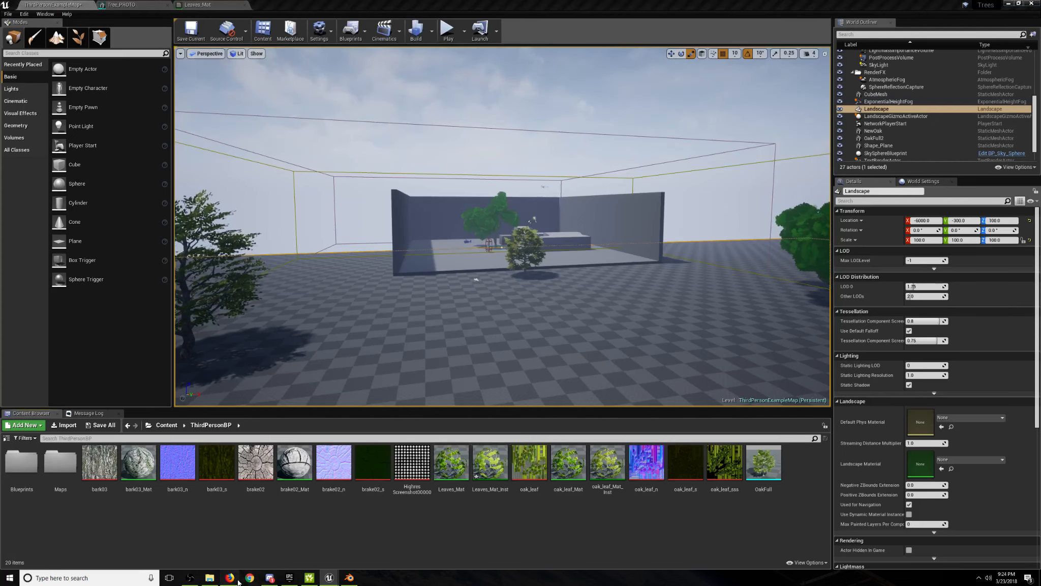
{"action": "left_click", "coordinate": [229, 7]}
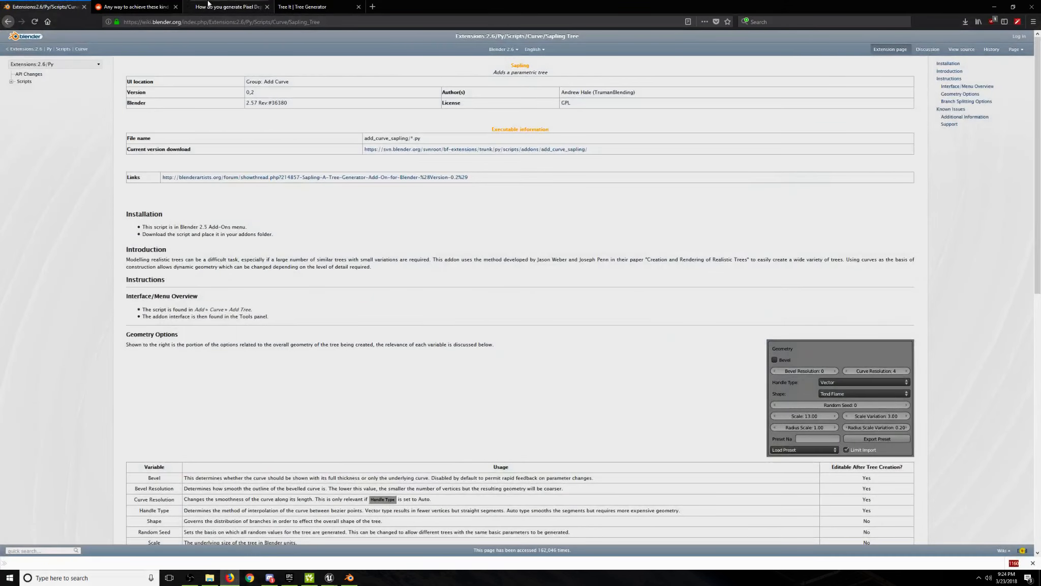
{"action": "scroll", "coordinate": [256, 190], "scroll_direction": "up", "scroll_amount": 3}
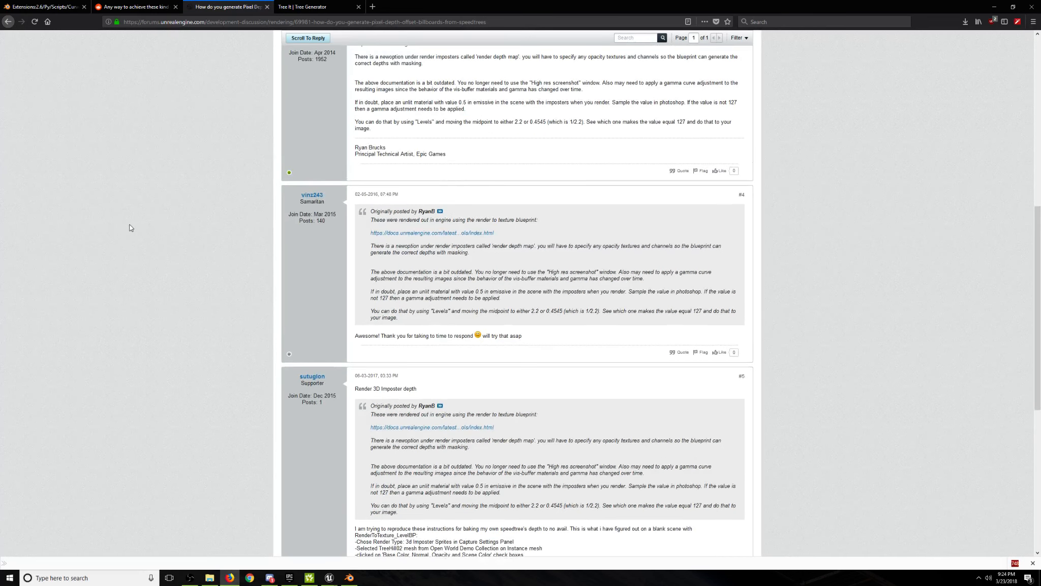
Switch back to Unreal Editor and browse Engine Content to the ArtTools/RenderToTexture/Blueprints folder.
{"action": "mouse_move", "coordinate": [329, 576]}
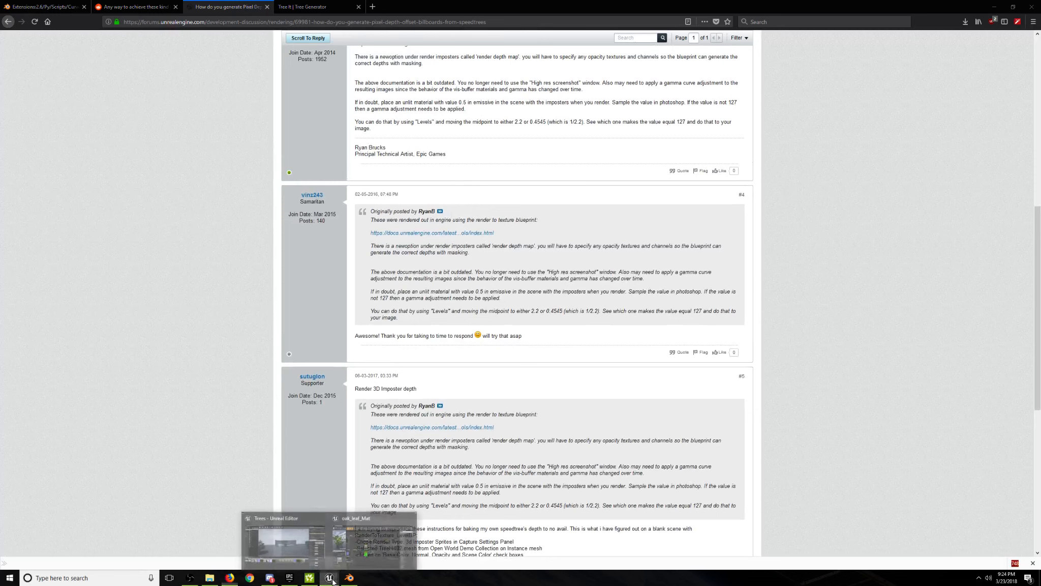
{"action": "left_click", "coordinate": [298, 544]}
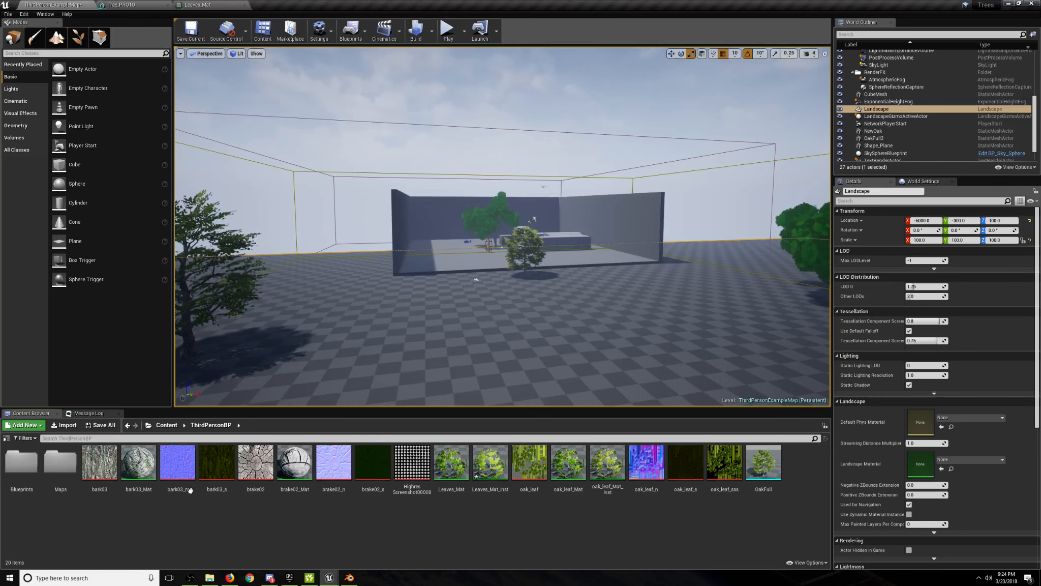
{"action": "left_click", "coordinate": [807, 563]}
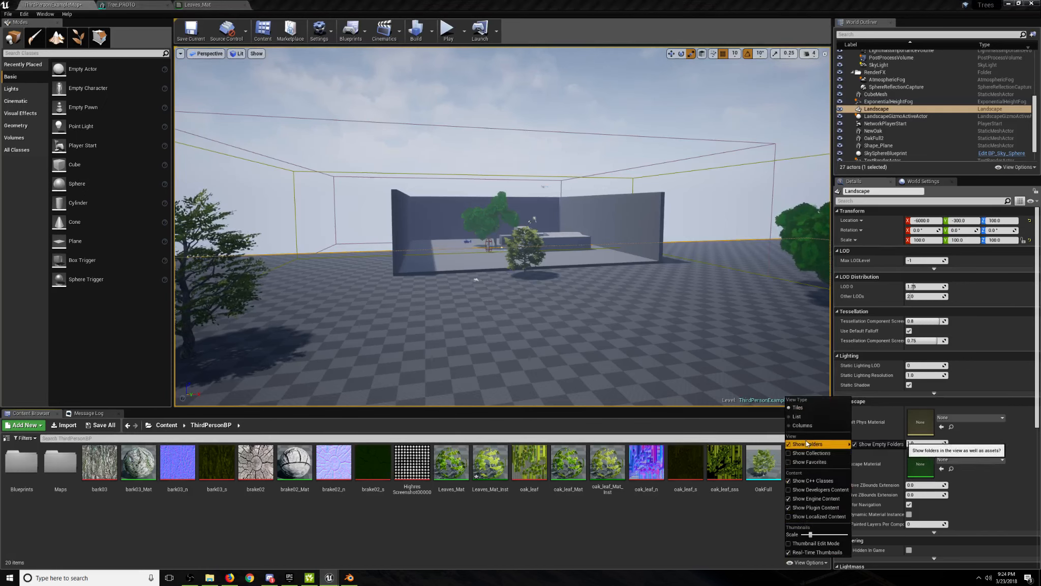
{"action": "left_click", "coordinate": [807, 499]}
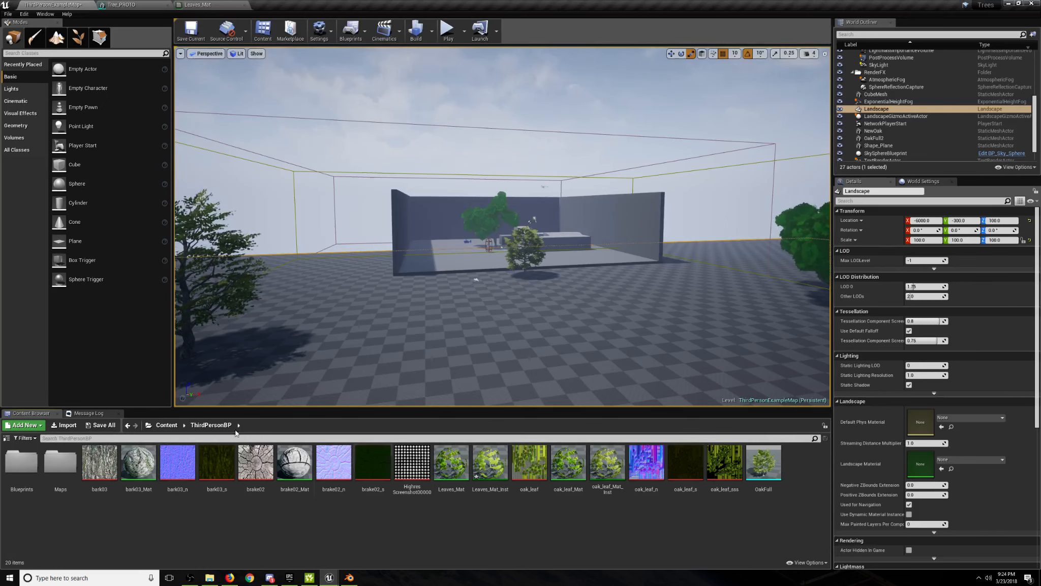
{"action": "left_click", "coordinate": [148, 425]}
{"action": "left_click", "coordinate": [162, 264]}
{"action": "double_click", "coordinate": [34, 481]}
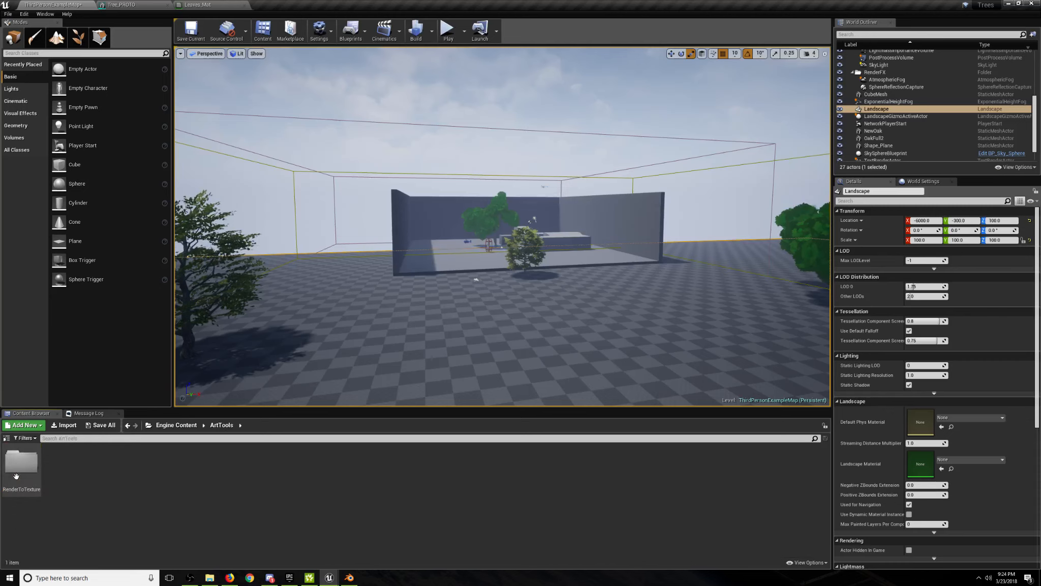
{"action": "double_click", "coordinate": [17, 475]}
{"action": "double_click", "coordinate": [20, 474]}
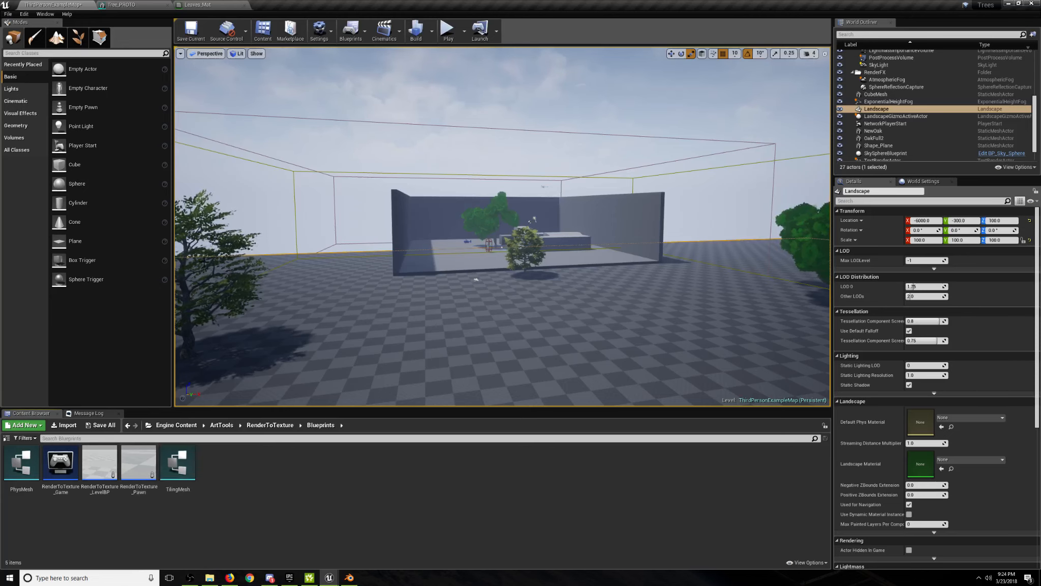
Select the NewOak tree in the level and review the wind nodes in the Leaves_Mat graph.
{"action": "right_click_drag", "start_coordinate": [275, 289], "coordinate": [241, 288]}
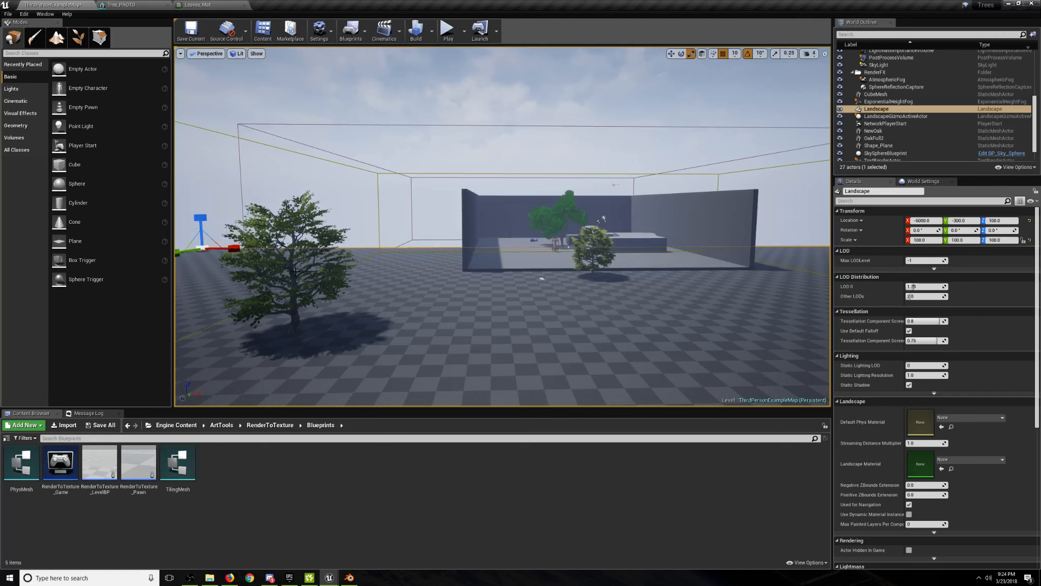
{"action": "left_click", "coordinate": [289, 278]}
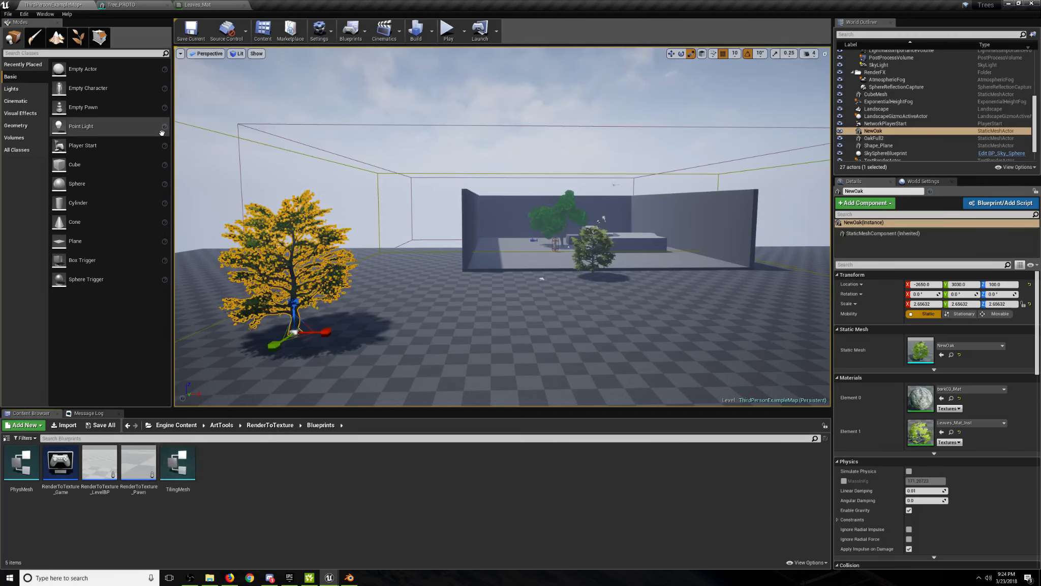
{"action": "left_click", "coordinate": [121, 4]}
{"action": "left_click", "coordinate": [214, 5]}
{"action": "left_click", "coordinate": [121, 5]}
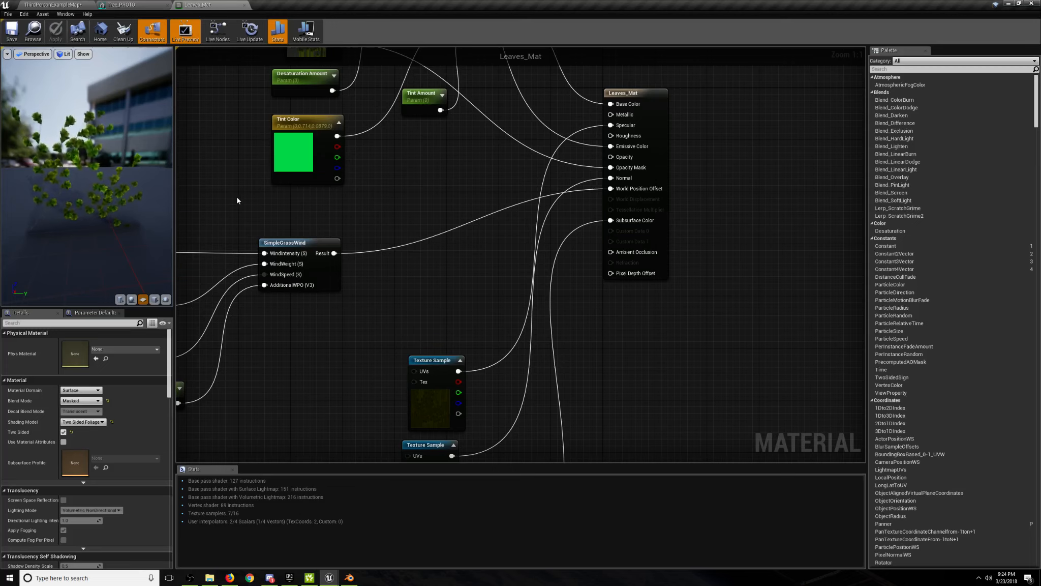
{"action": "right_click_drag", "start_coordinate": [366, 214], "coordinate": [424, 196]}
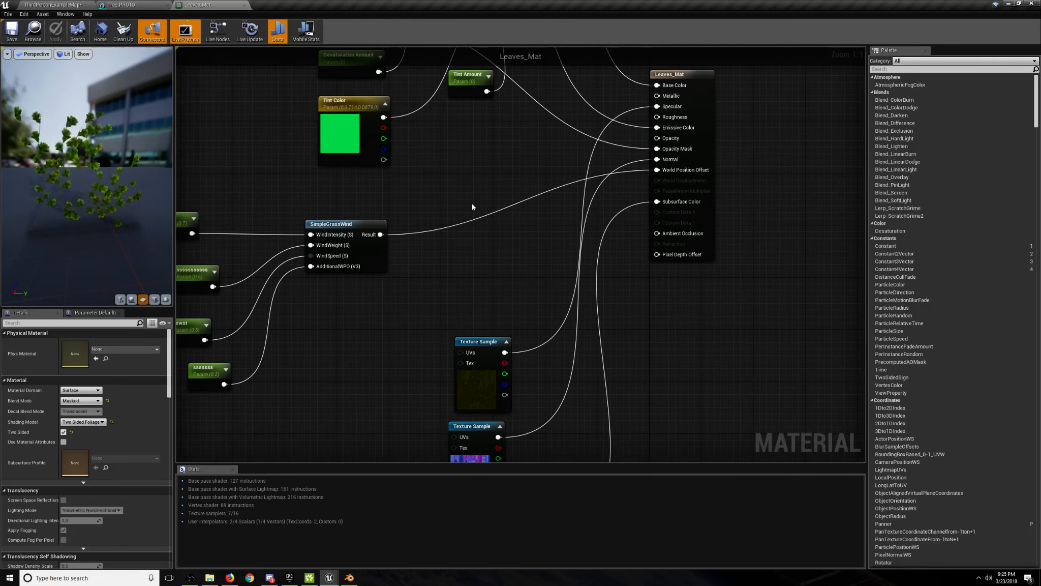
Return to the level and examine the oaks, the bright green tree group and the tree inside the walled area.
{"action": "left_click", "coordinate": [52, 4]}
{"action": "right_click_drag", "start_coordinate": [388, 241], "coordinate": [189, 249]}
{"action": "left_click", "coordinate": [388, 241]}
{"action": "key", "text": "s"}
{"action": "key", "text": "w"}
{"action": "key", "text": "s"}
{"action": "key", "text": "w"}
{"action": "key", "text": "s"}
{"action": "key", "text": "w"}
{"action": "key", "text": "s"}
{"action": "key", "text": "w"}
{"action": "key", "text": "s"}
{"action": "key", "text": "d"}
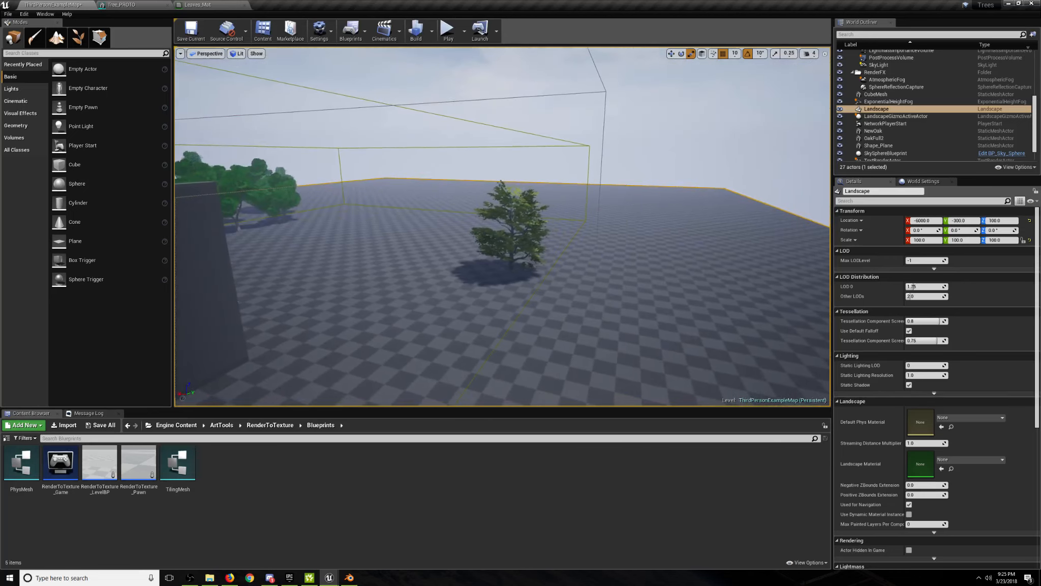
{"action": "key", "text": "d"}
{"action": "right_click_drag", "start_coordinate": [334, 220], "coordinate": [280, 220]}
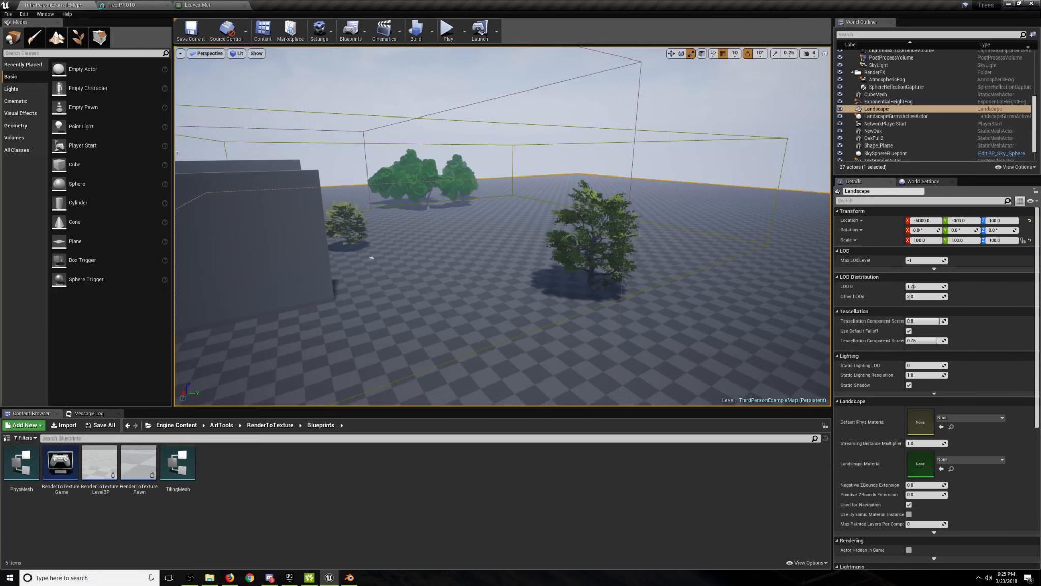
{"action": "key", "text": "w"}
{"action": "right_click_drag", "start_coordinate": [502, 227], "coordinate": [455, 199]}
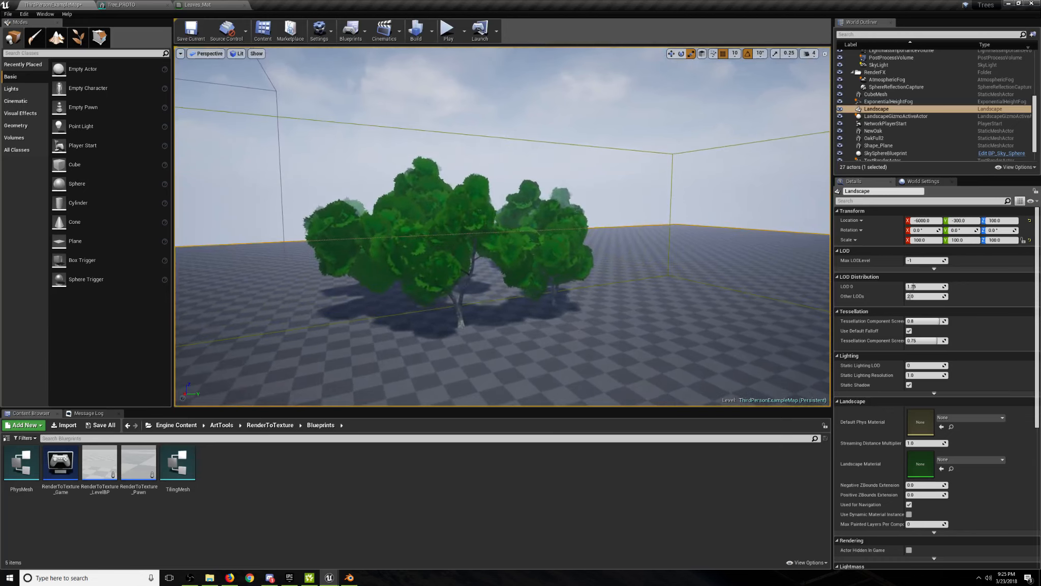
{"action": "right_click_drag", "start_coordinate": [677, 366], "coordinate": [453, 361]}
{"action": "key", "text": "w"}
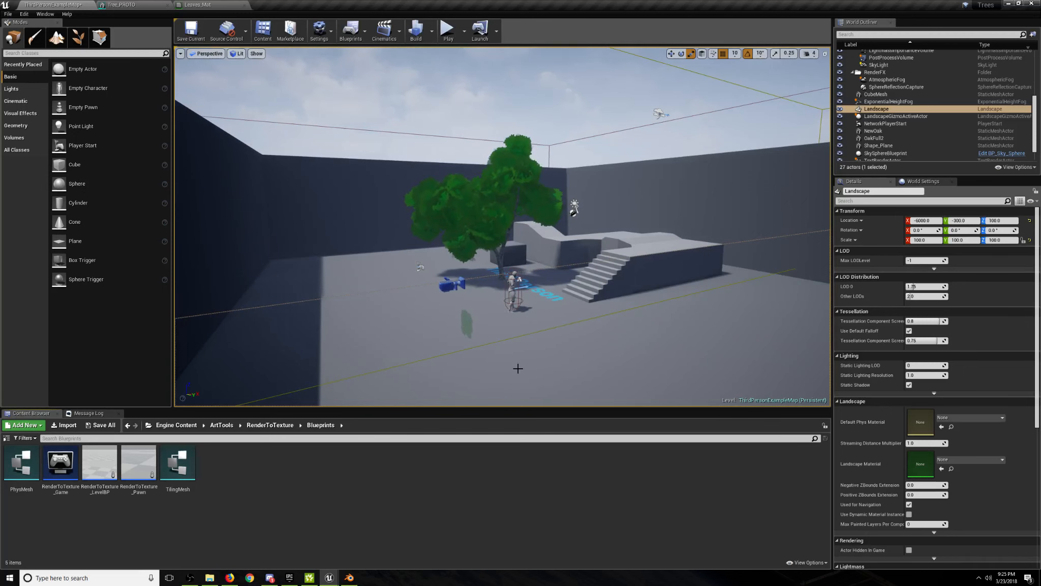
Switch to Firefox and bring up the Reddit thread about achieving this kind of trees in Unreal Engine.
{"action": "left_click", "coordinate": [230, 577]}
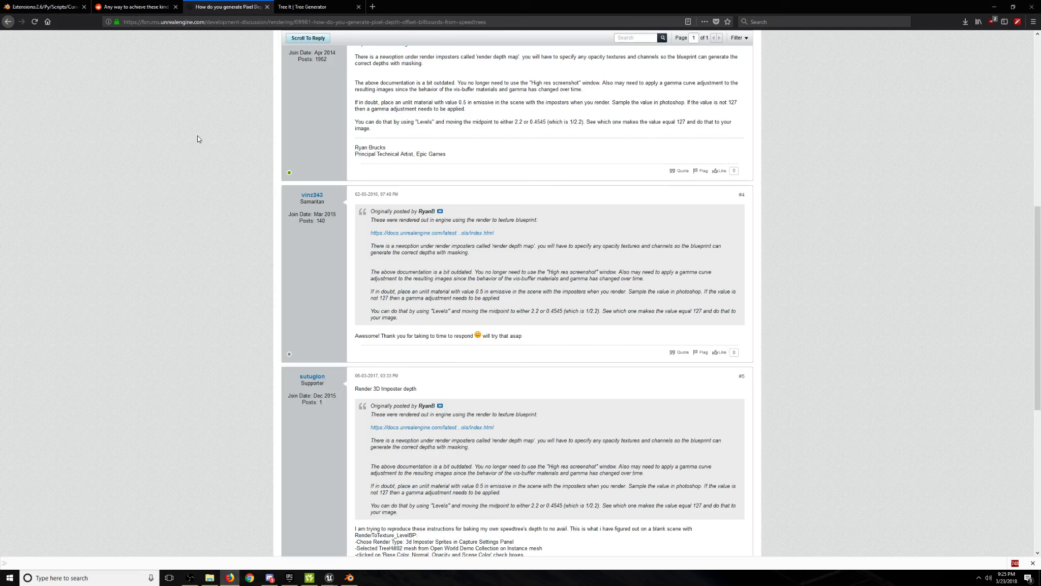
{"action": "left_click", "coordinate": [114, 5]}
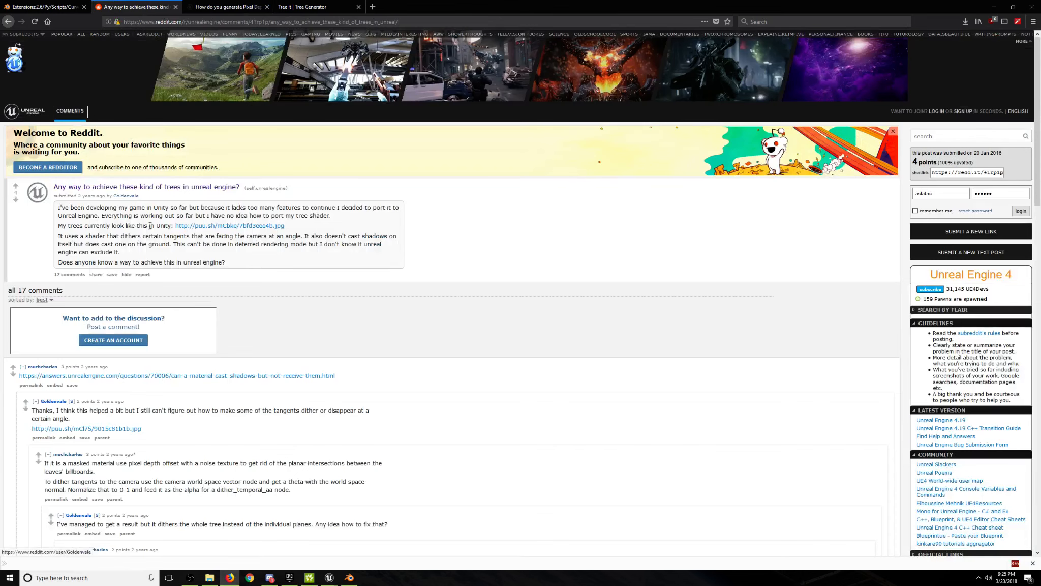
{"action": "left_click", "coordinate": [211, 230]}
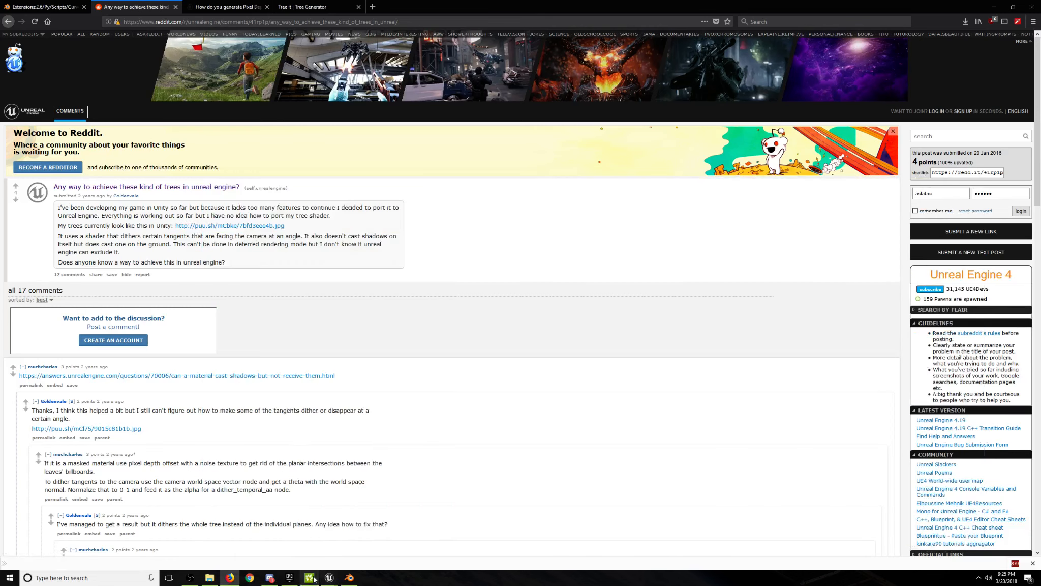
Switch to Tree It, open the proto tree file from the Desktop and inspect its foliage from several angles.
{"action": "left_click", "coordinate": [310, 577]}
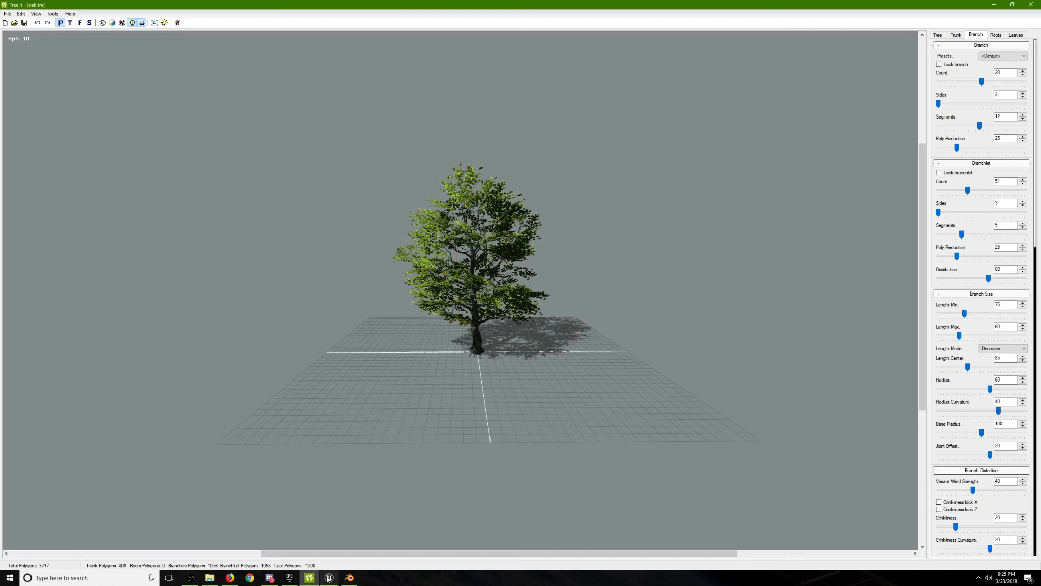
{"action": "left_click", "coordinate": [4, 13]}
{"action": "left_click", "coordinate": [15, 35]}
{"action": "left_click", "coordinate": [33, 53]}
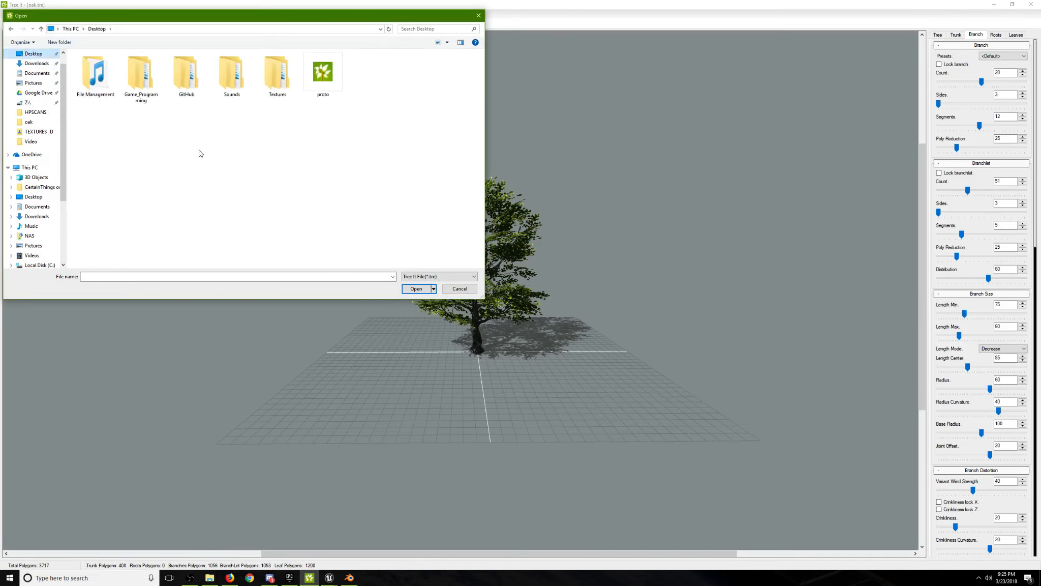
{"action": "double_click", "coordinate": [323, 73]}
{"action": "left_click_drag", "start_coordinate": [420, 256], "coordinate": [452, 309]}
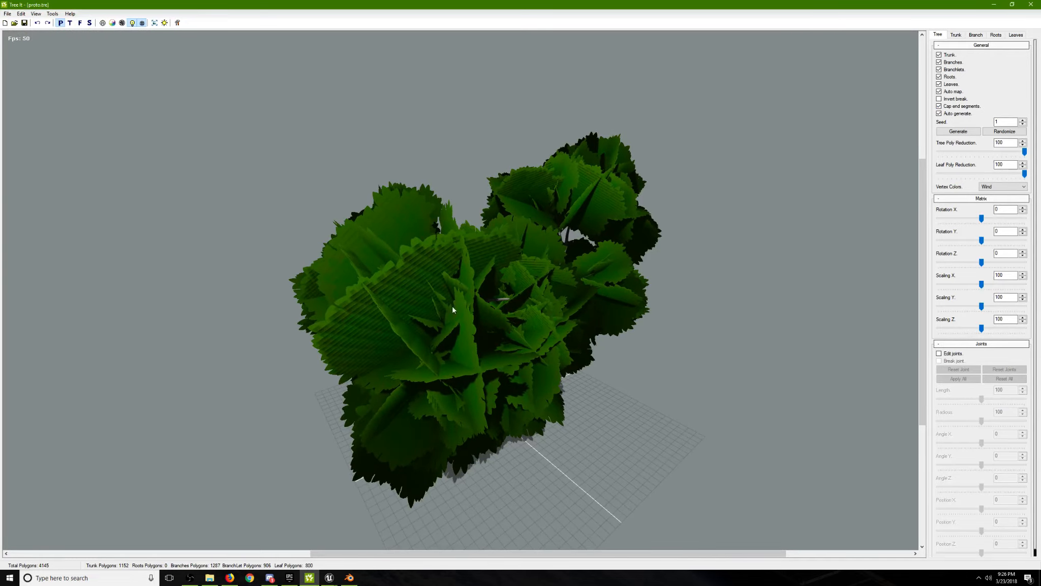
{"action": "left_click_drag", "start_coordinate": [483, 402], "coordinate": [495, 346]}
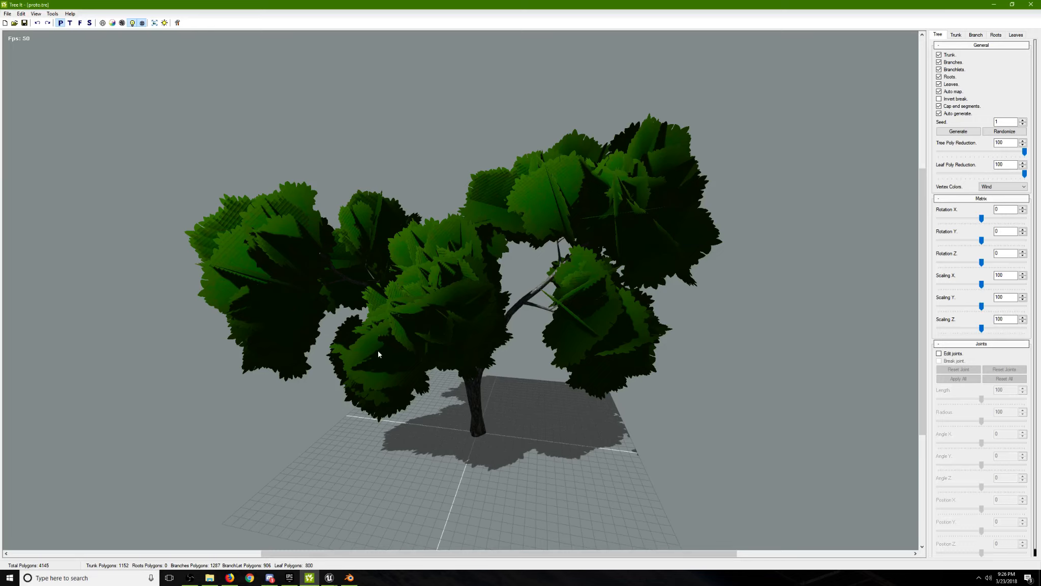
{"action": "left_click_drag", "start_coordinate": [539, 349], "coordinate": [617, 189]}
{"action": "left_click_drag", "start_coordinate": [666, 214], "coordinate": [617, 241]}
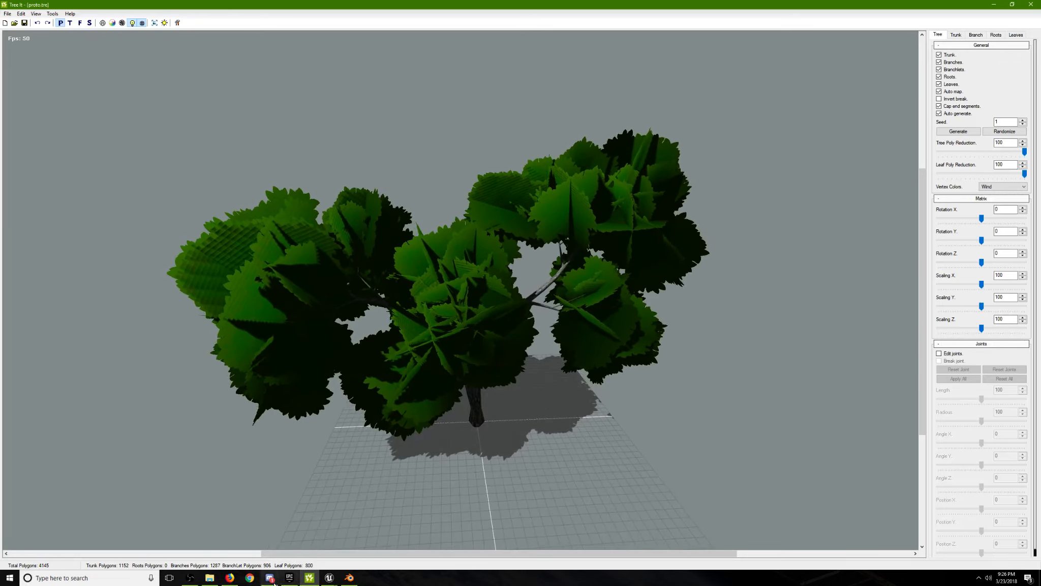
Switch to Firefox and reread the Reddit thread's comments on dithering leaf planes that face the camera at an angle.
{"action": "left_click", "coordinate": [229, 577]}
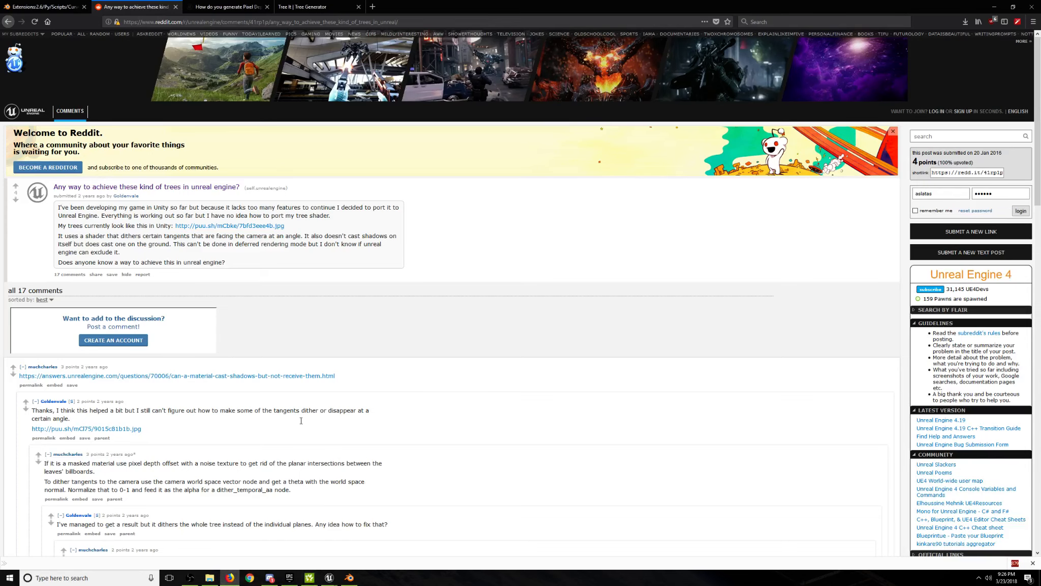
{"action": "left_click", "coordinate": [333, 583]}
{"action": "left_click", "coordinate": [284, 537]}
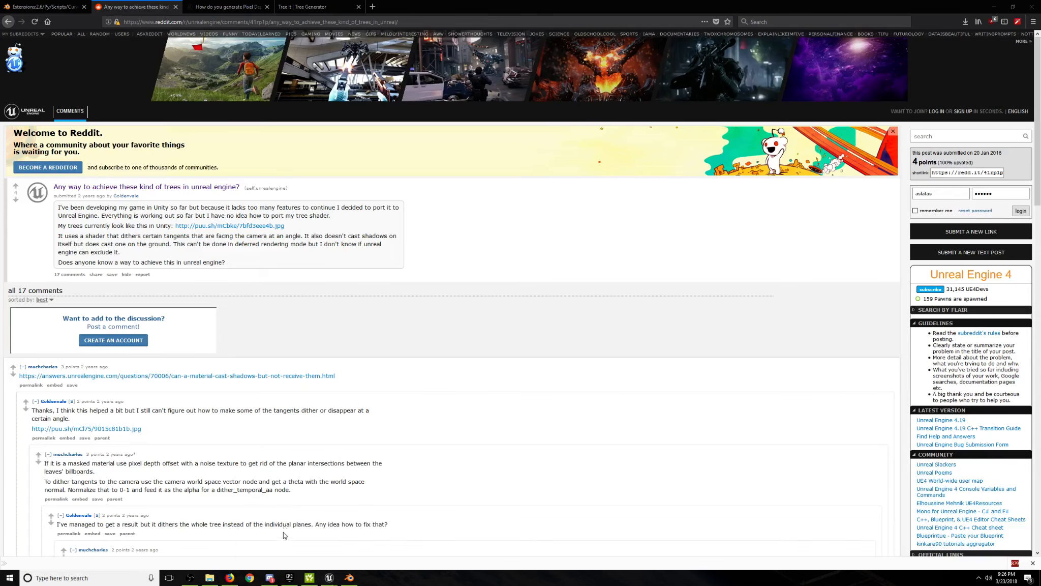
{"action": "right_click_drag", "start_coordinate": [332, 346], "coordinate": [342, 402]}
{"action": "key", "text": "w"}
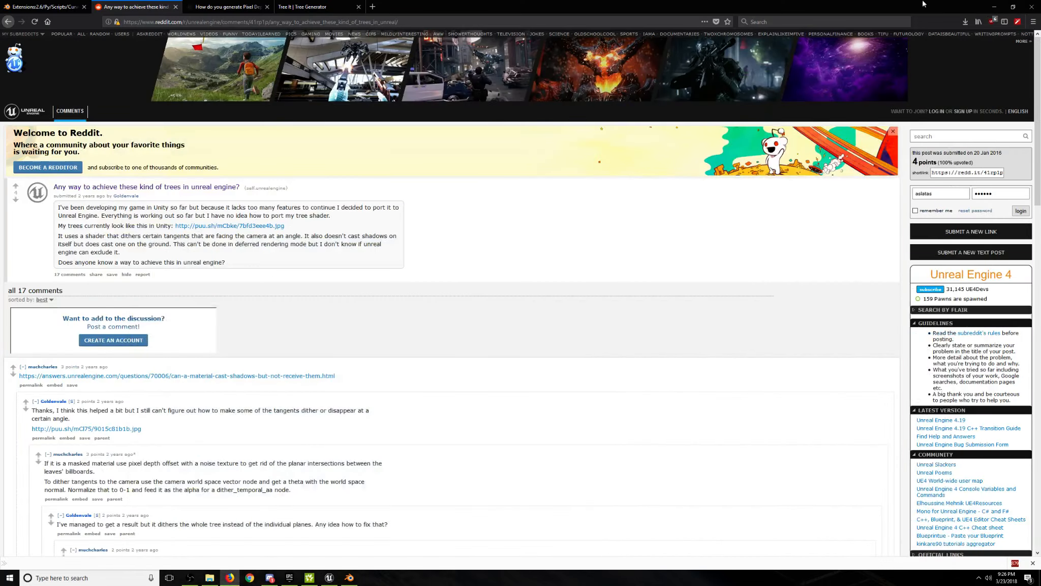
Open the leaves image from the desktop in Paint, look over the leaf cluster and put the window away.
{"action": "left_click", "coordinate": [991, 8]}
{"action": "left_click", "coordinate": [982, 4]}
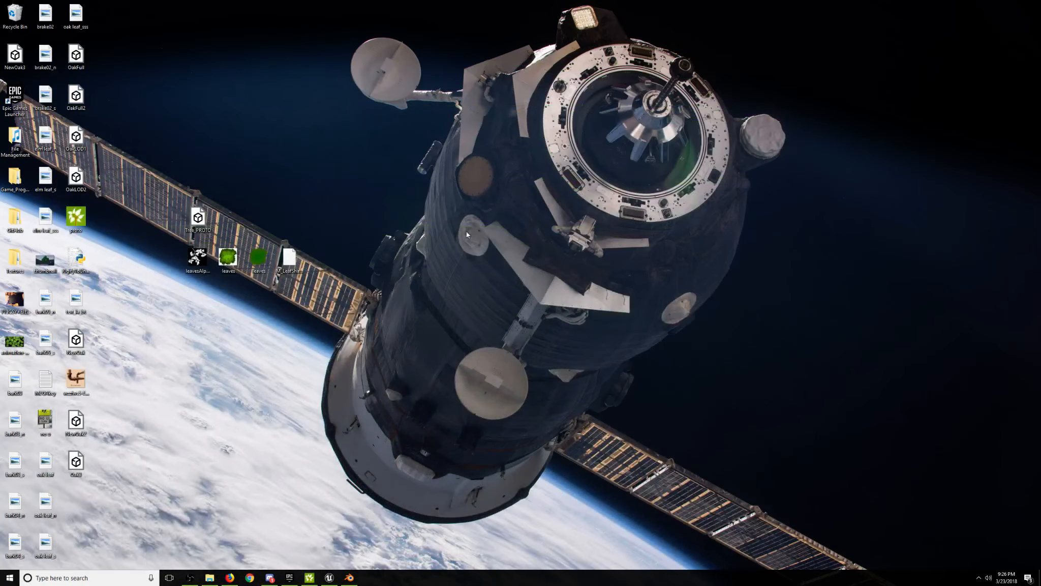
{"action": "double_click", "coordinate": [227, 265]}
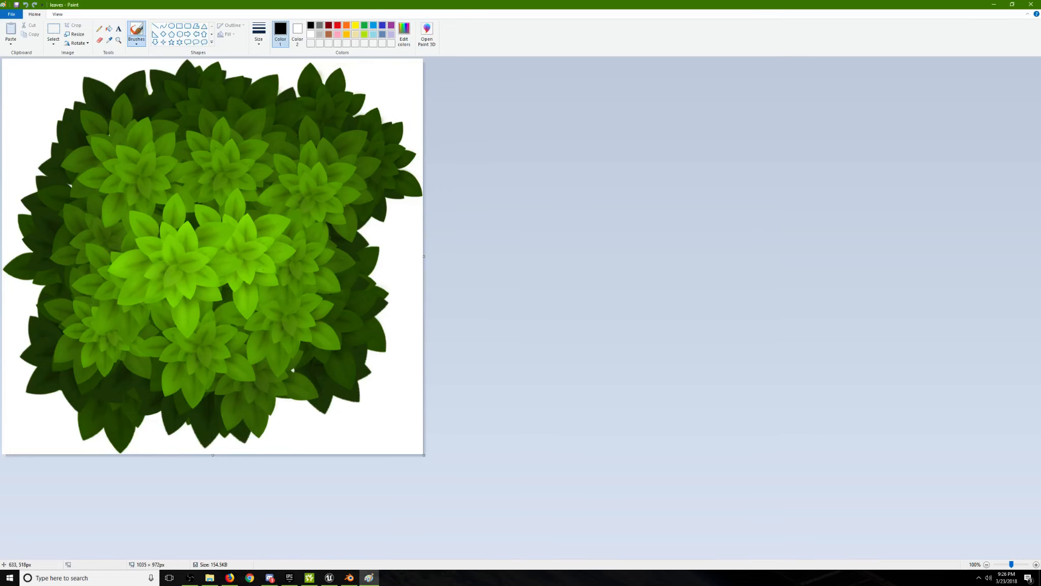
{"action": "left_click", "coordinate": [993, 4]}
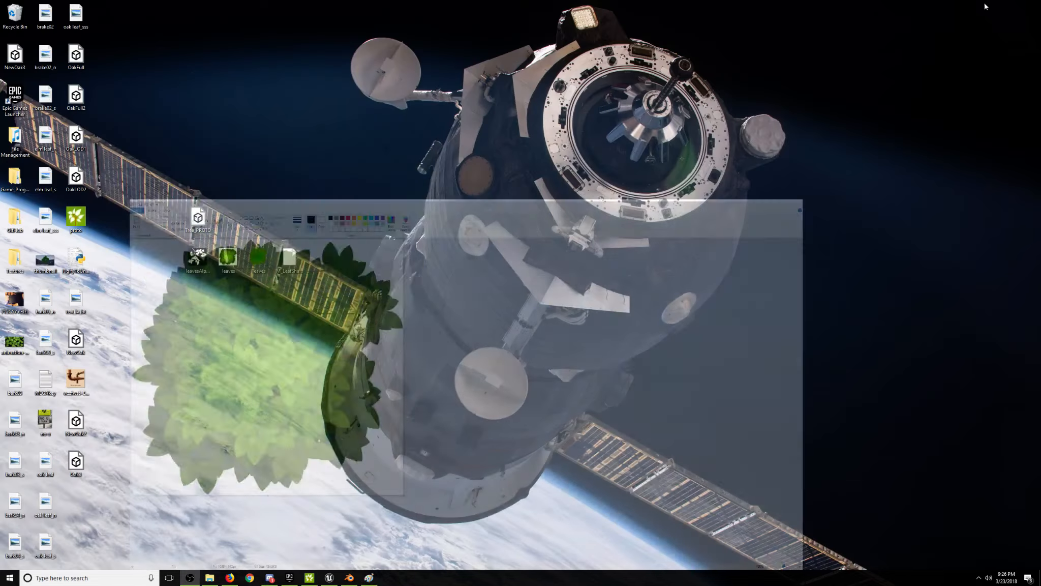
Switch to the Unreal Editor and duplicate the Shape_Plane leaf card beside the original, about 70 units along Y.
{"action": "left_click", "coordinate": [329, 578]}
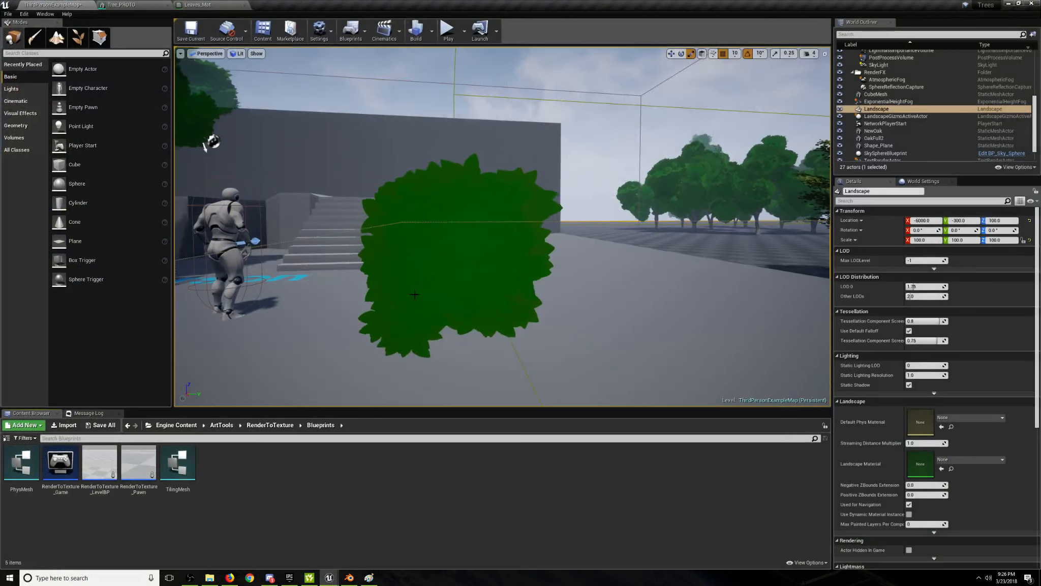
{"action": "left_click", "coordinate": [499, 236]}
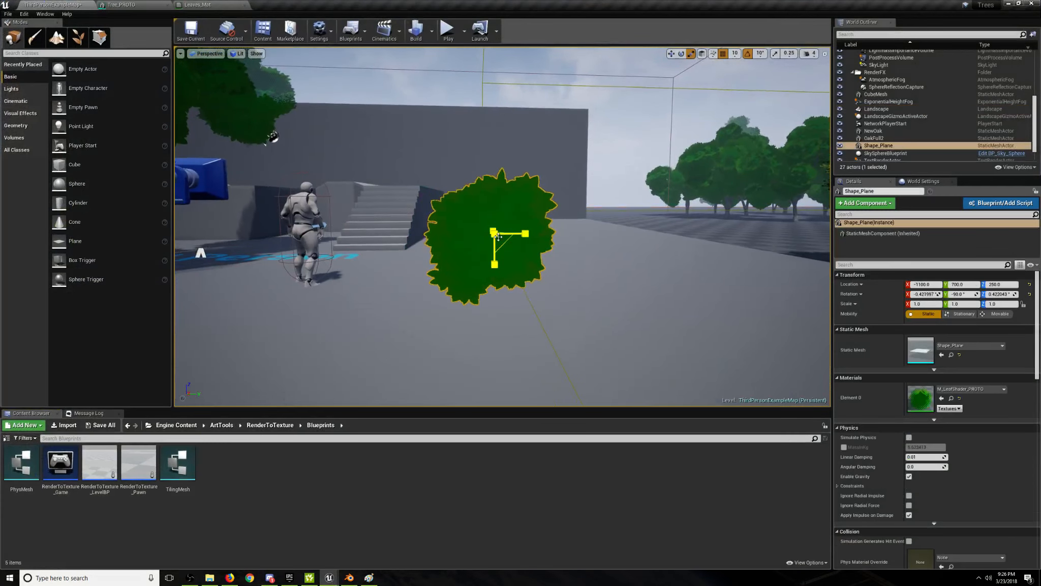
{"action": "key", "text": "w"}
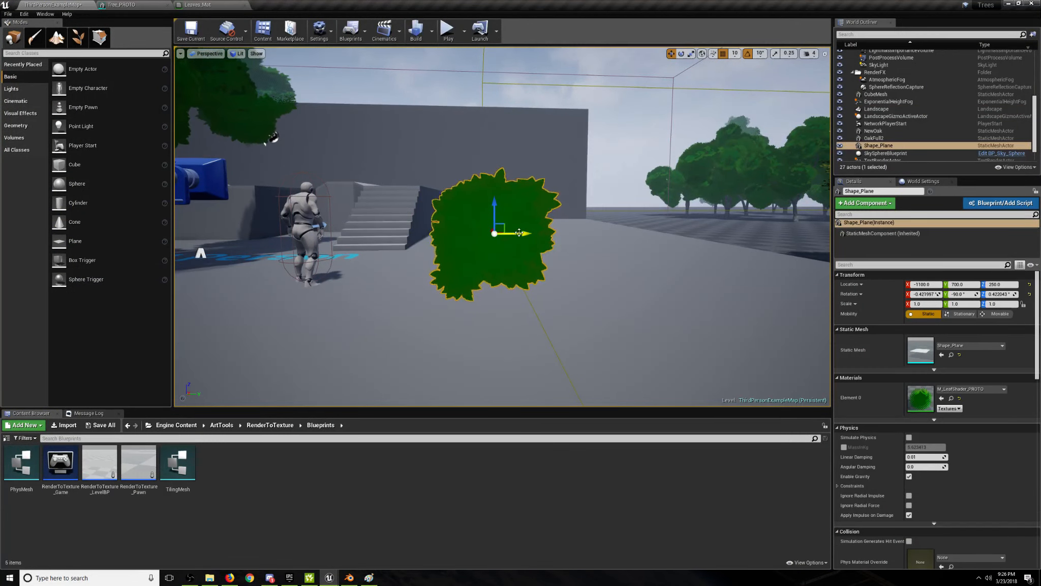
{"action": "left_click_drag", "start_coordinate": [496, 236], "coordinate": [575, 233], "text": "alt"}
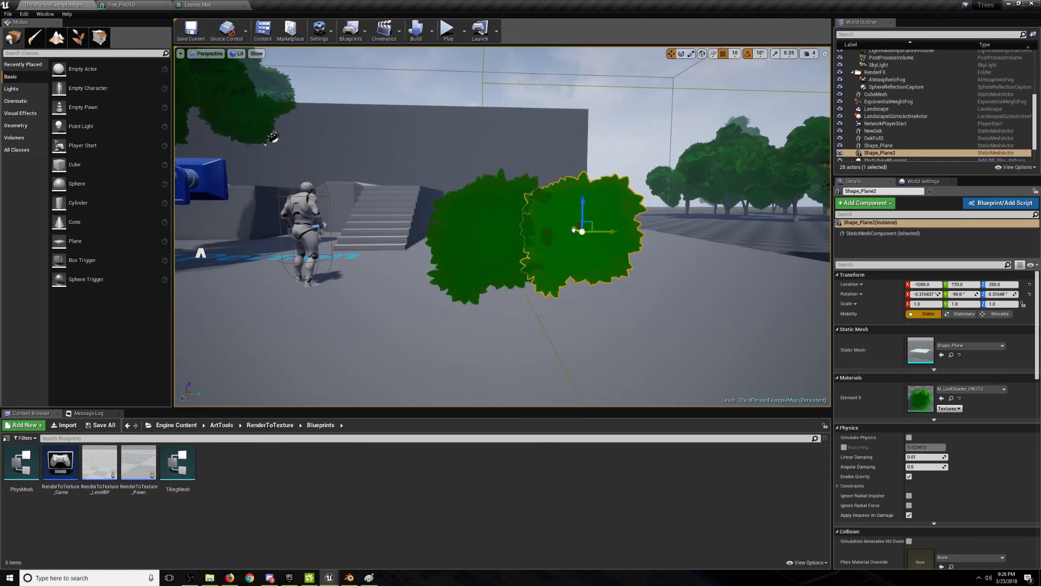
Move the duplicated leaf plane behind the original to X -1030 and examine how the two overlap from both sides.
{"action": "left_click", "coordinate": [595, 311]}
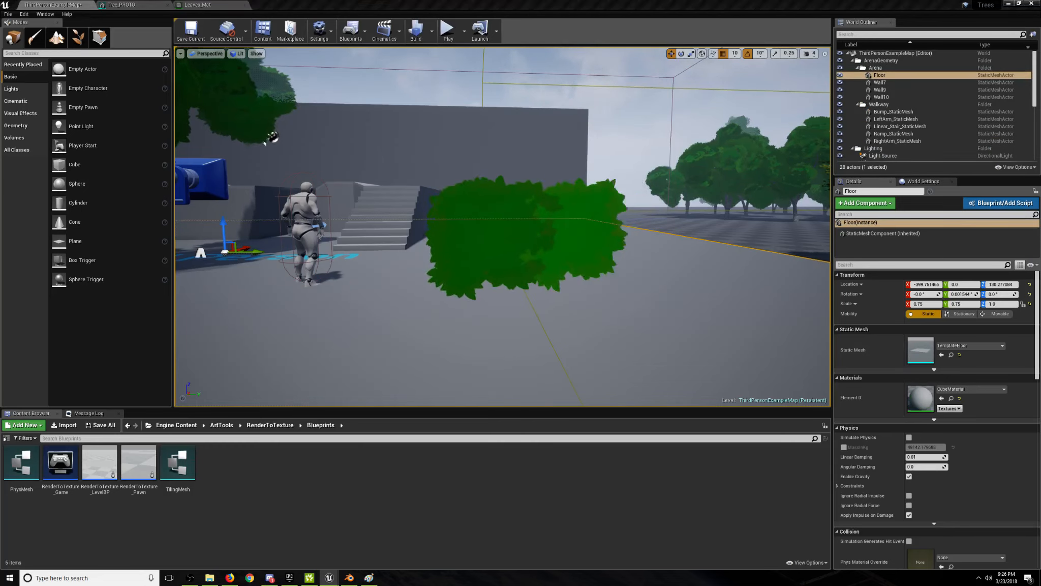
{"action": "left_click", "coordinate": [617, 254]}
{"action": "left_click_drag", "start_coordinate": [566, 228], "coordinate": [551, 223]}
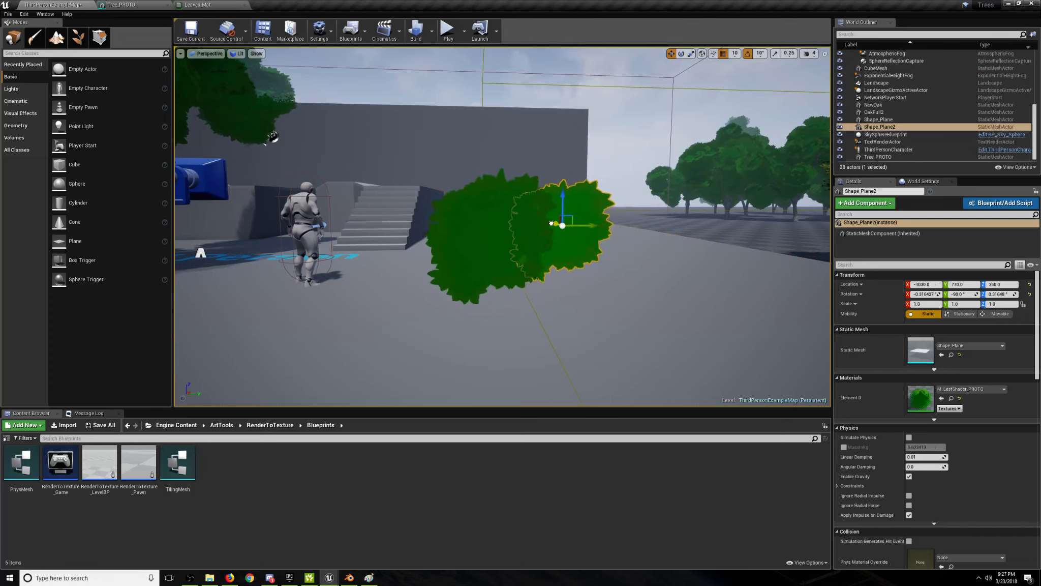
{"action": "left_click", "coordinate": [591, 304]}
{"action": "right_click_drag", "start_coordinate": [591, 305], "coordinate": [641, 304]}
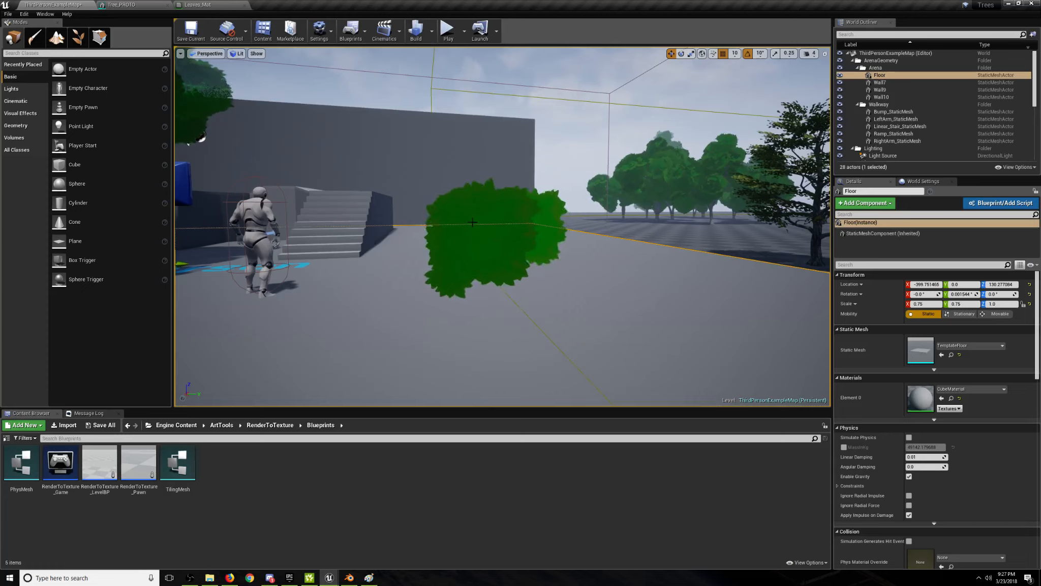
{"action": "right_click_drag", "start_coordinate": [561, 265], "coordinate": [288, 264]}
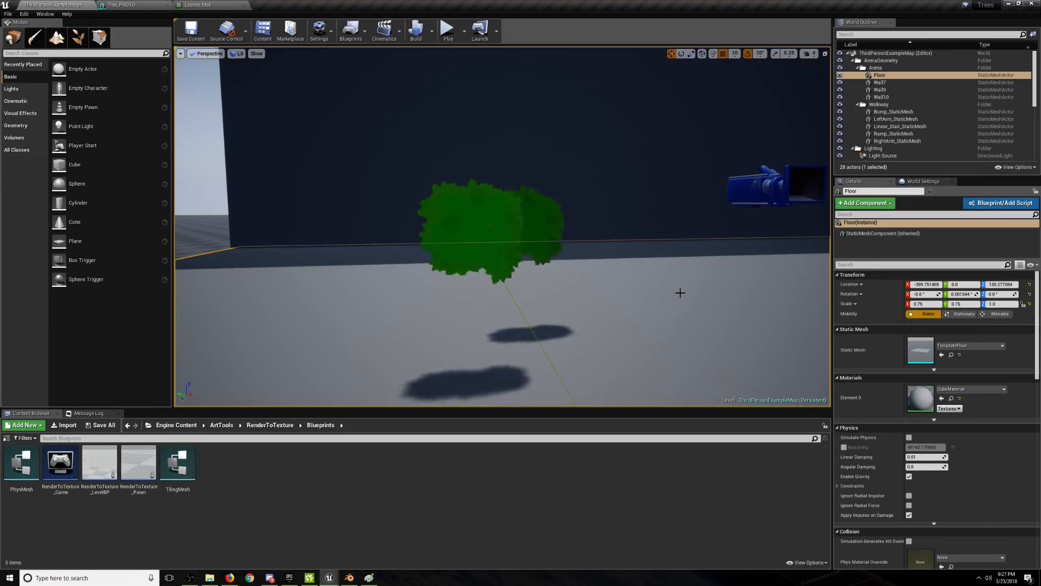
Show the project's root Content folder in the asset browser and check the Pixel Depth Offset input in Leaves_Mat.
{"action": "left_click", "coordinate": [149, 425]}
{"action": "left_click", "coordinate": [157, 234]}
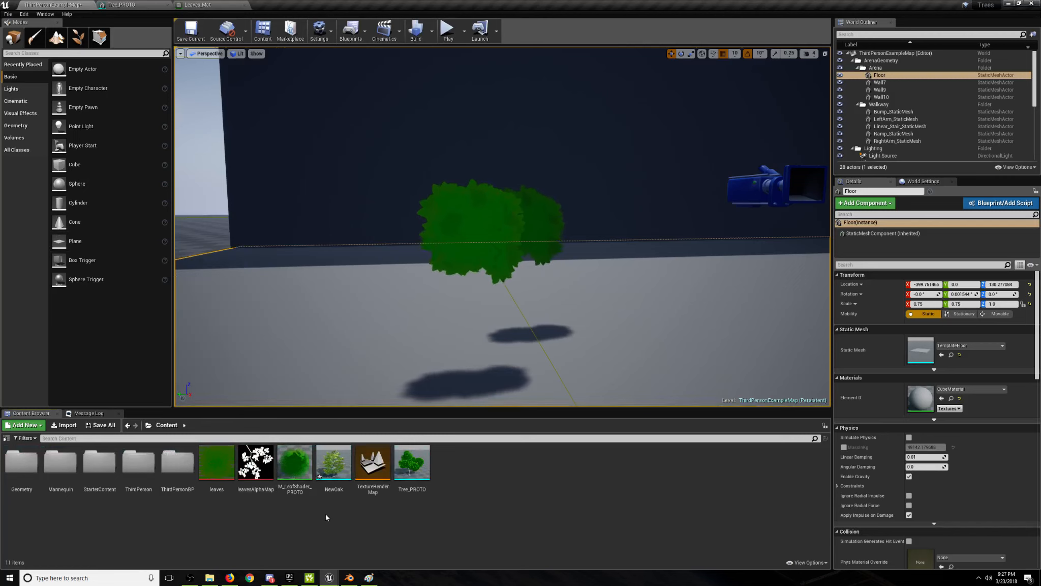
{"action": "right_click_drag", "start_coordinate": [424, 337], "coordinate": [412, 338]}
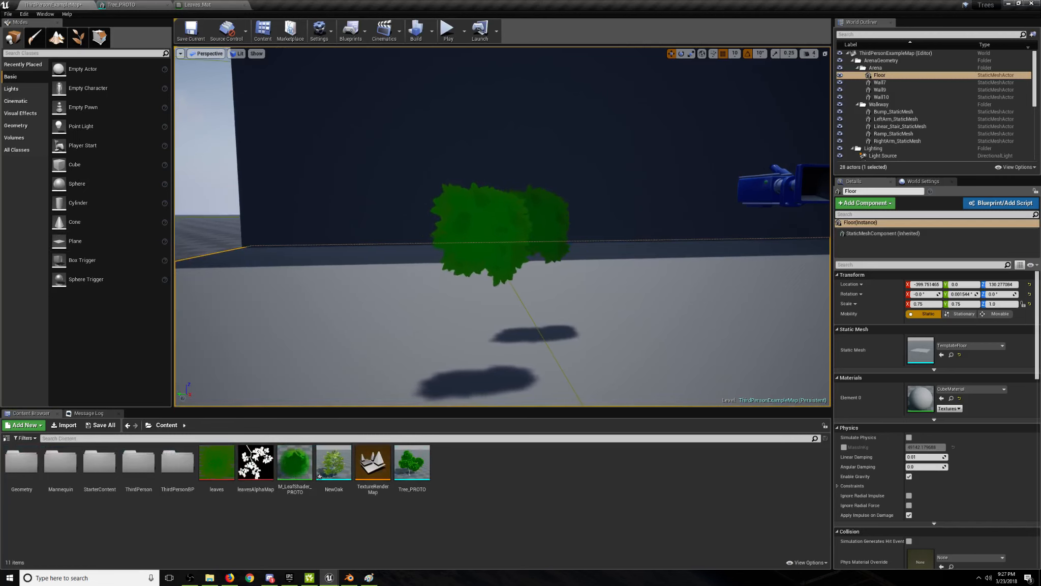
{"action": "left_click", "coordinate": [198, 5]}
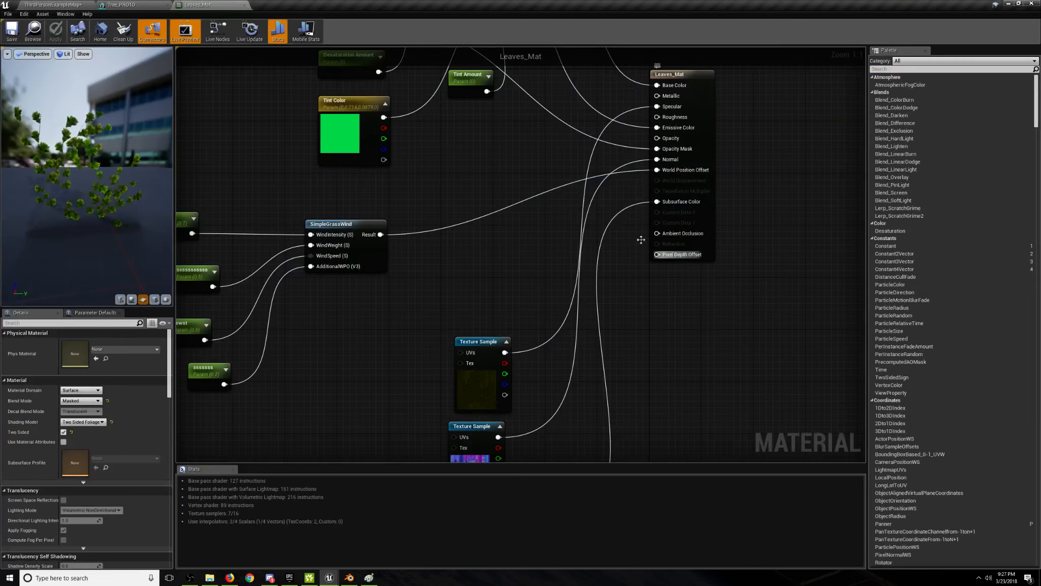
{"action": "left_click", "coordinate": [49, 4]}
Examine where the two leaf planes intersect in the level and compare with the output node of Leaves_Mat.
{"action": "left_click", "coordinate": [455, 244]}
{"action": "mouse_move", "coordinate": [454, 245]}
{"action": "right_mouse_down"}
{"action": "mouse_move", "coordinate": [559, 244]}
{"action": "mouse_move", "coordinate": [468, 240]}
{"action": "right_mouse_up"}
{"action": "left_click_drag", "start_coordinate": [504, 234], "coordinate": [511, 243]}
{"action": "left_click", "coordinate": [585, 285]}
{"action": "right_click_drag", "start_coordinate": [585, 284], "coordinate": [483, 302]}
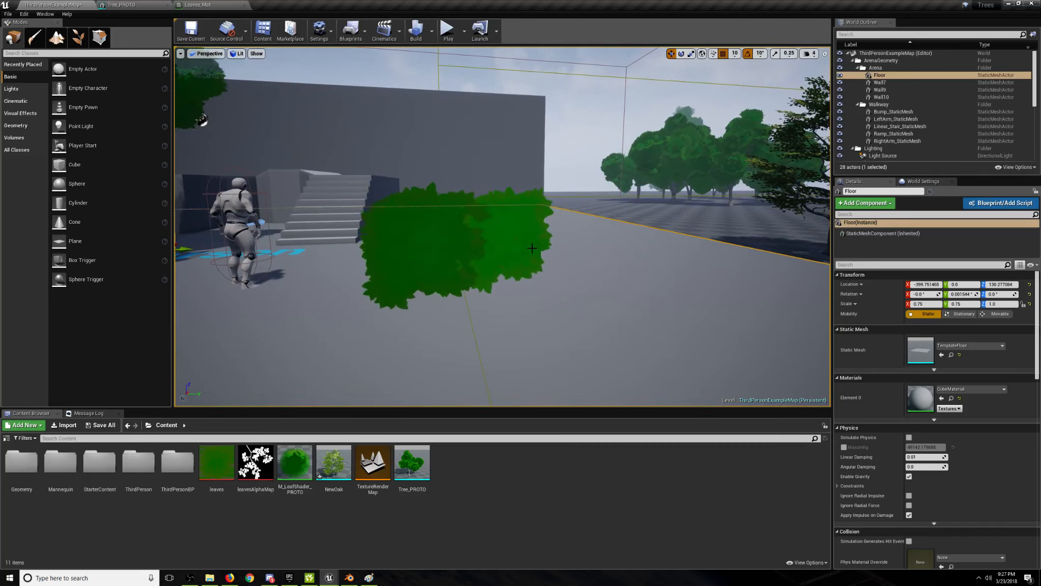
{"action": "right_click_drag", "start_coordinate": [549, 279], "coordinate": [537, 276]}
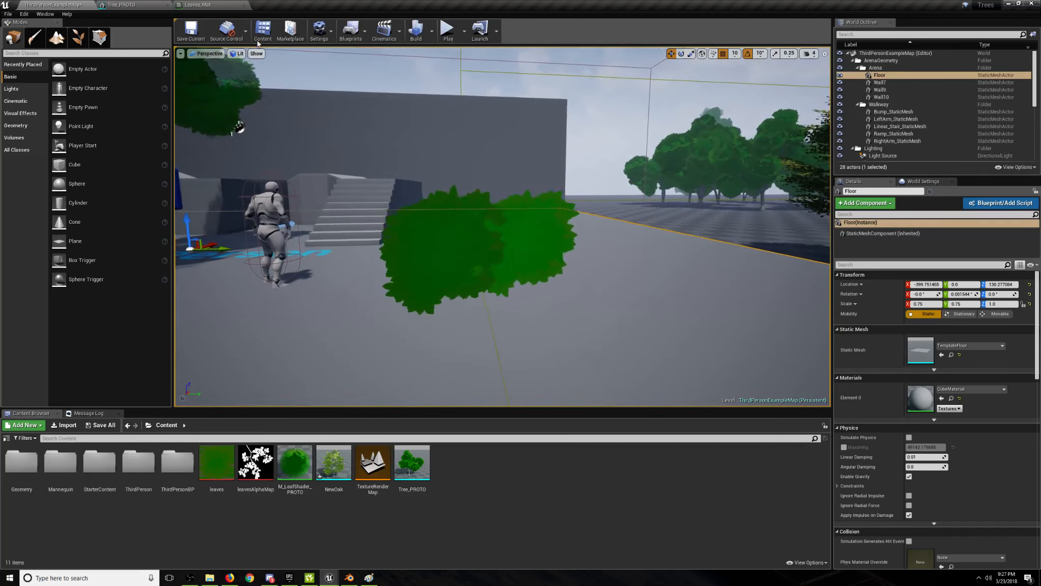
{"action": "left_click", "coordinate": [198, 4]}
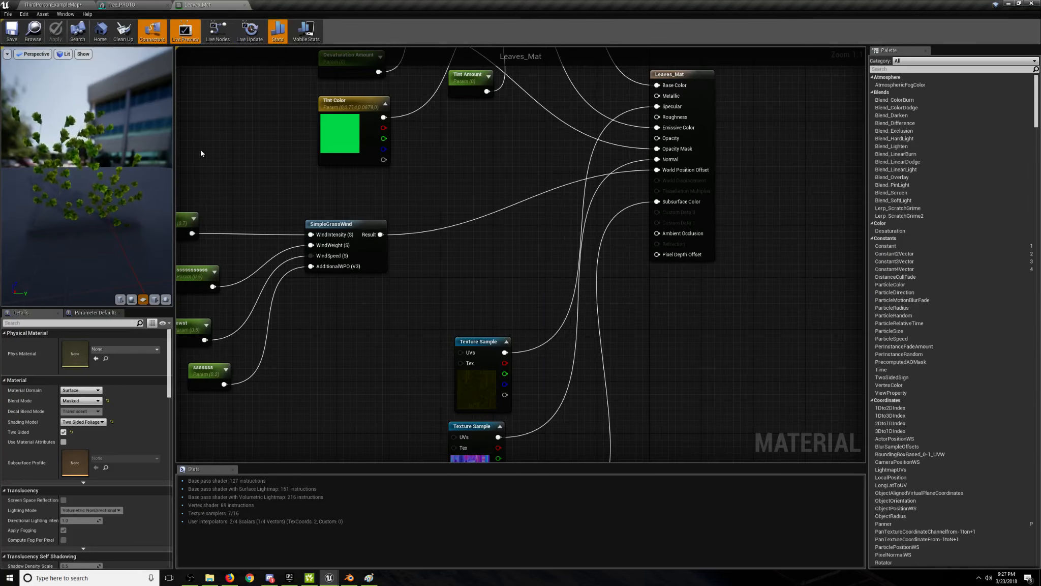
{"action": "left_click", "coordinate": [53, 4]}
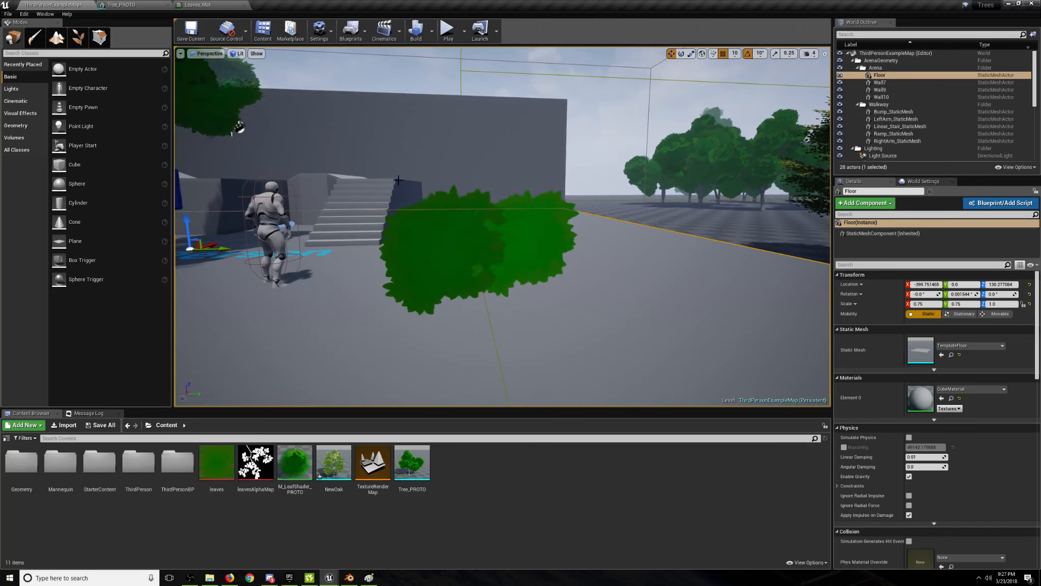
Inspect the stylized tree in the walled area from several sides and the tree group on the landscape.
{"action": "right_click_drag", "start_coordinate": [470, 225], "coordinate": [575, 124]}
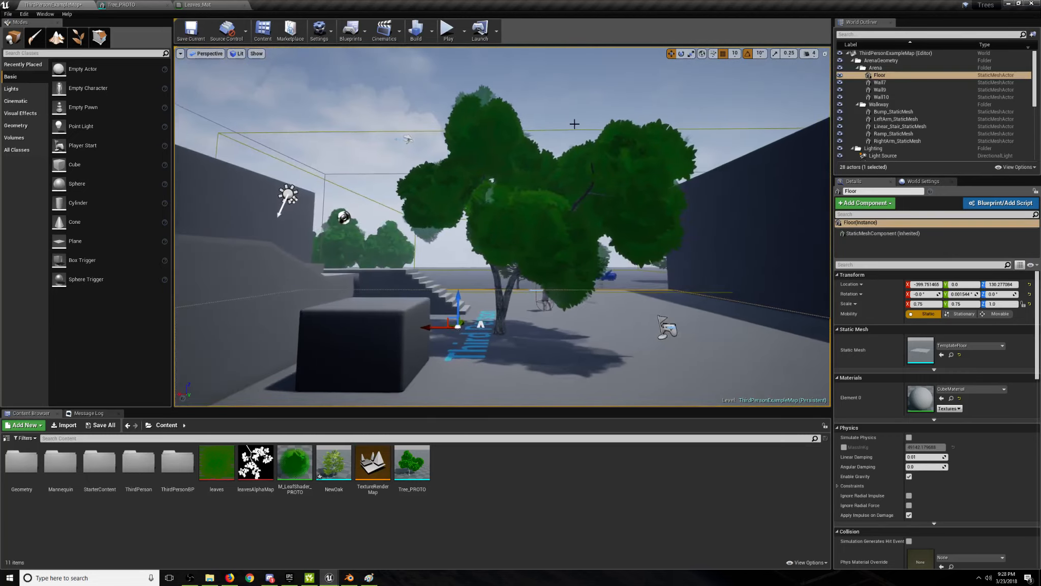
{"action": "right_click_drag", "start_coordinate": [502, 227], "coordinate": [320, 233]}
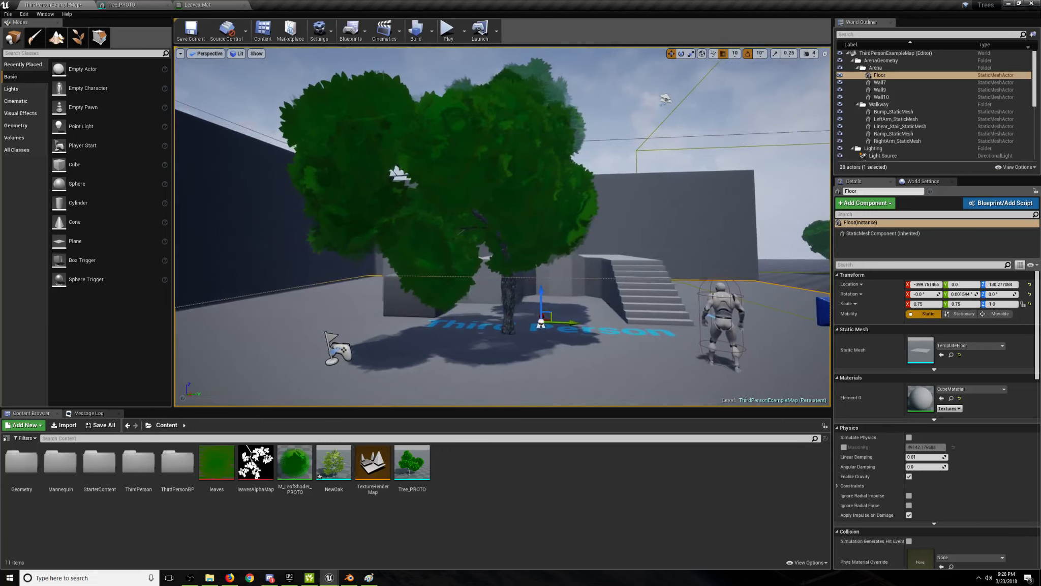
{"action": "right_click_drag", "start_coordinate": [502, 226], "coordinate": [355, 232]}
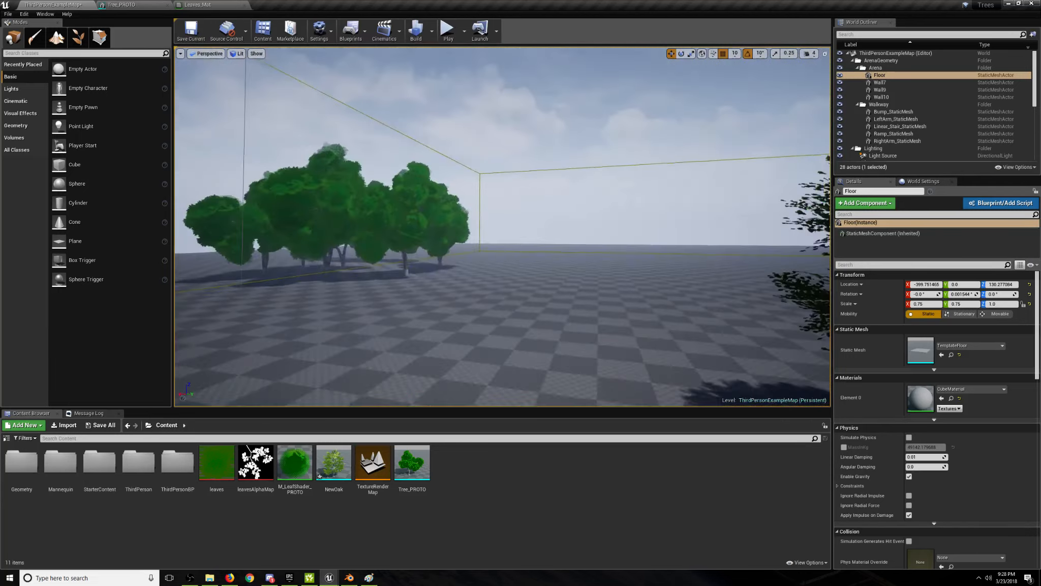
{"action": "right_click_drag", "start_coordinate": [355, 231], "coordinate": [185, 237]}
Open the M_LeafShader_PROTO material and compare its node graph with the trees in the level.
{"action": "double_click", "coordinate": [304, 460]}
{"action": "scroll", "coordinate": [416, 328], "scroll_direction": "up", "scroll_amount": 5}
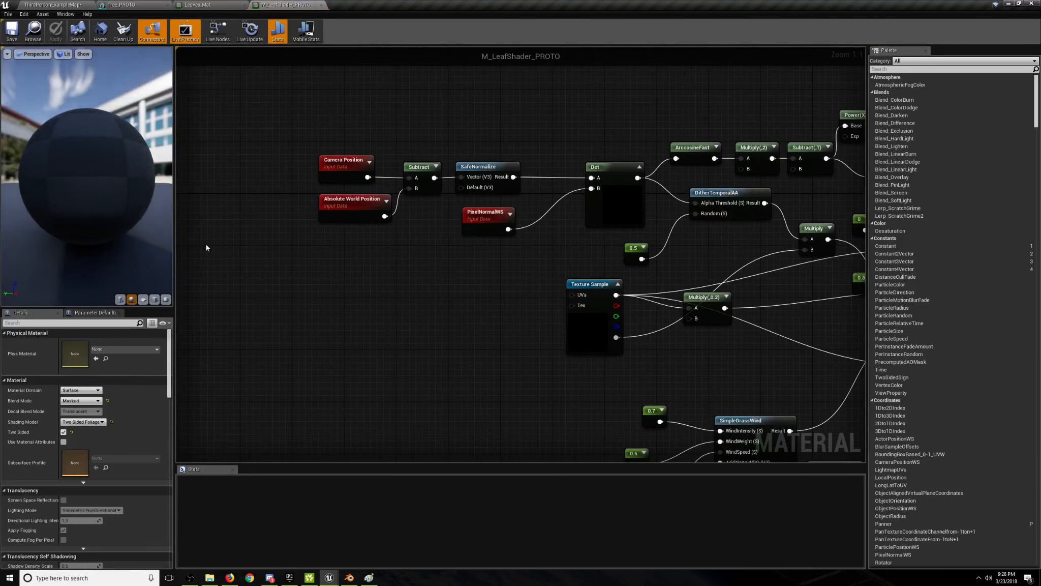
{"action": "left_click", "coordinate": [53, 4]}
{"action": "right_click_drag", "start_coordinate": [285, 173], "coordinate": [213, 178]}
{"action": "left_click", "coordinate": [281, 4]}
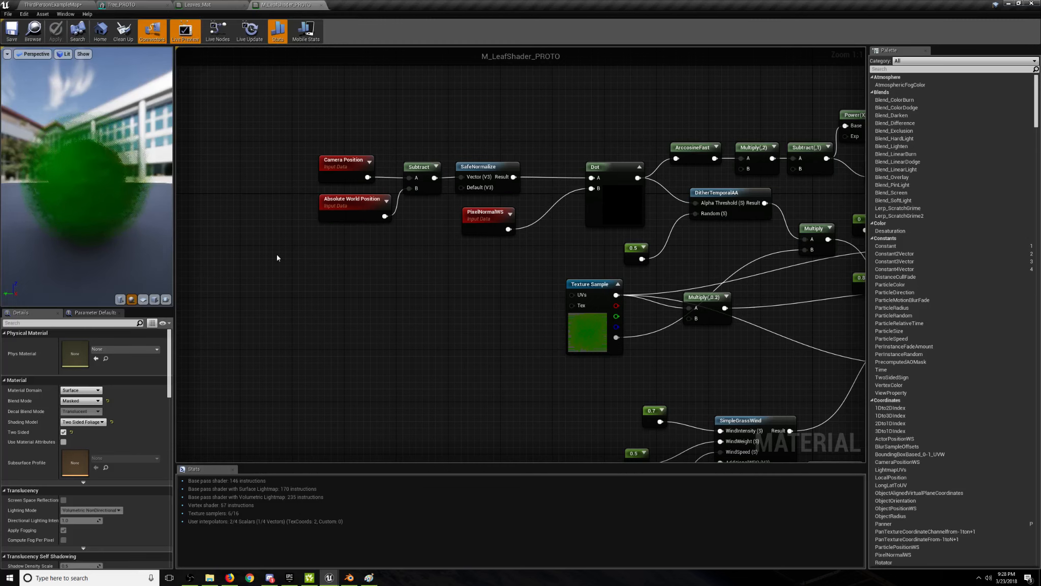
{"action": "right_click_drag", "start_coordinate": [277, 254], "coordinate": [331, 300]}
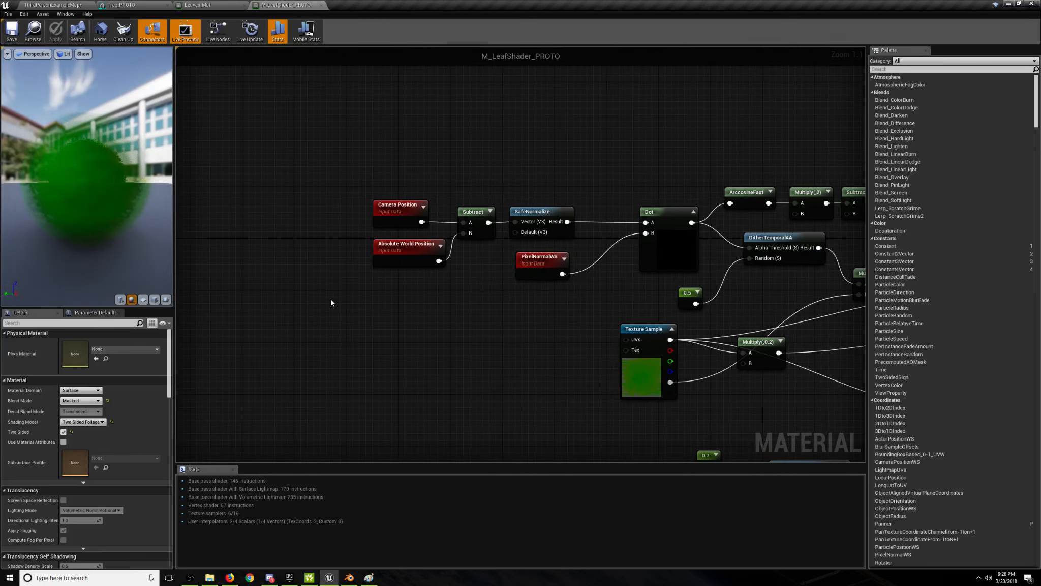
Review the PixelNormalWS, Camera Position and Absolute World Position nodes that feed the Dot calculation in M_LeafShader_PROTO.
{"action": "left_click", "coordinate": [555, 271]}
{"action": "left_click", "coordinate": [412, 354]}
{"action": "left_click", "coordinate": [532, 274]}
{"action": "left_click", "coordinate": [460, 301]}
{"action": "left_click", "coordinate": [396, 213]}
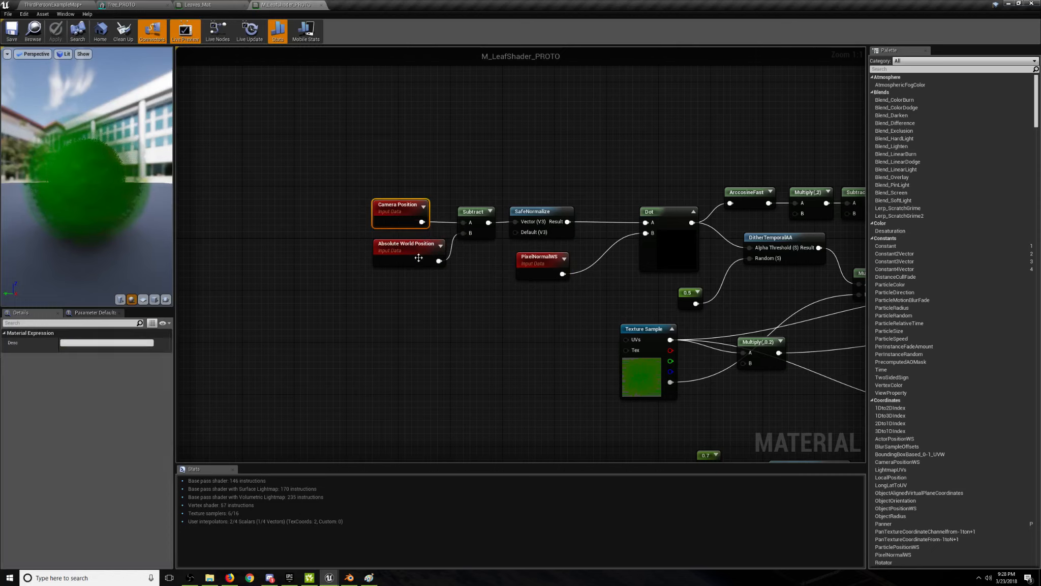
{"action": "left_click", "coordinate": [402, 247]}
{"action": "left_click", "coordinate": [457, 319]}
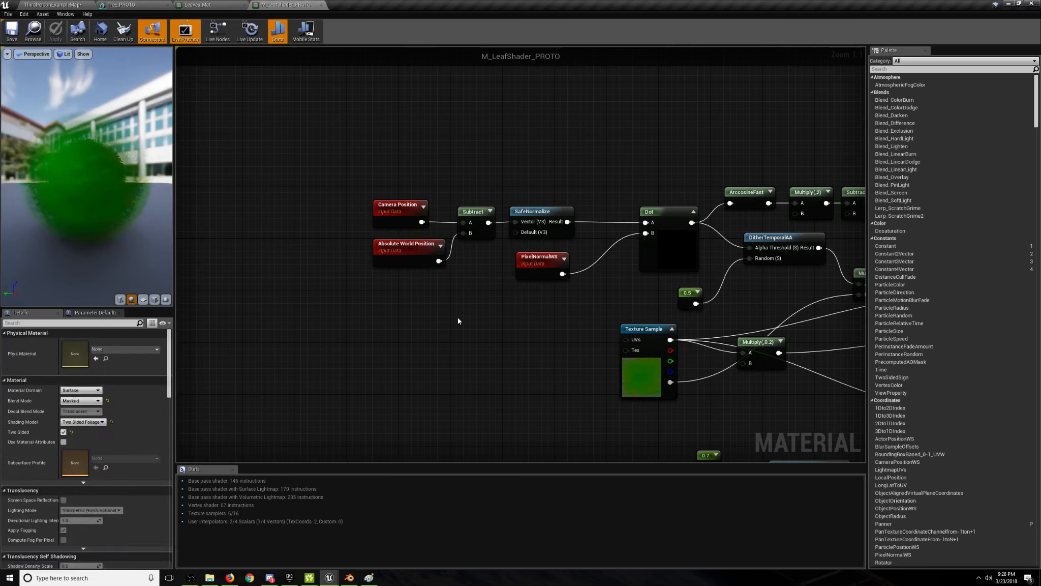